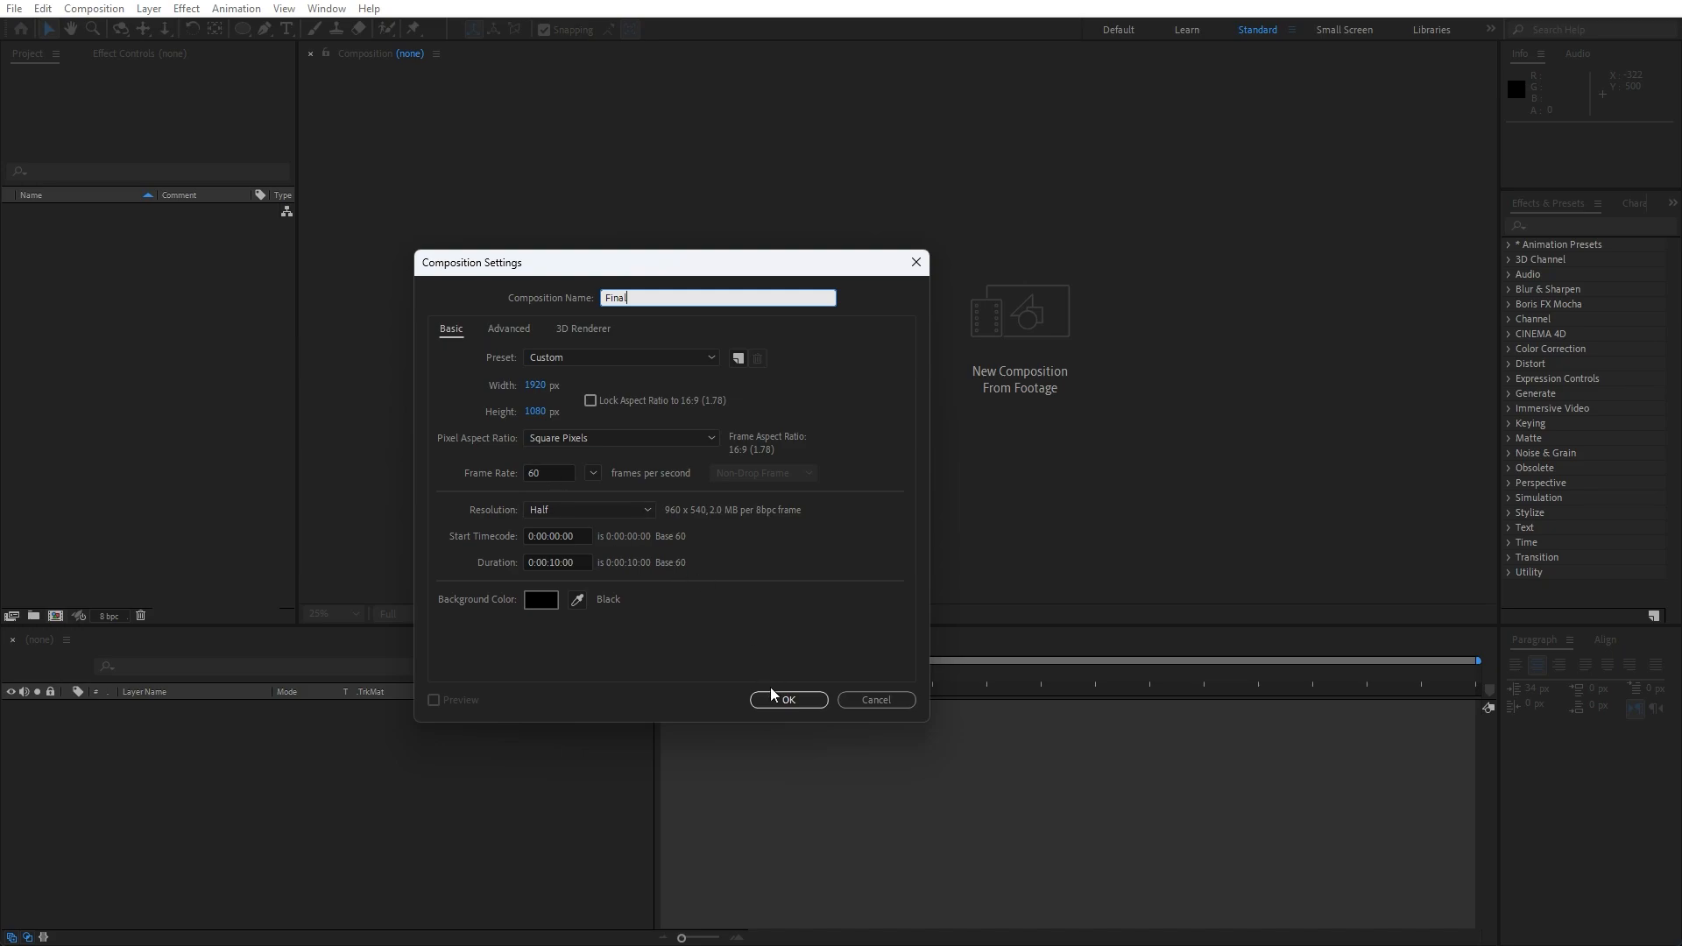
Step: Create the 1920×1080, 60 fps, 10-second composition Final and add a composition-sized solid named Background
click(794, 699)
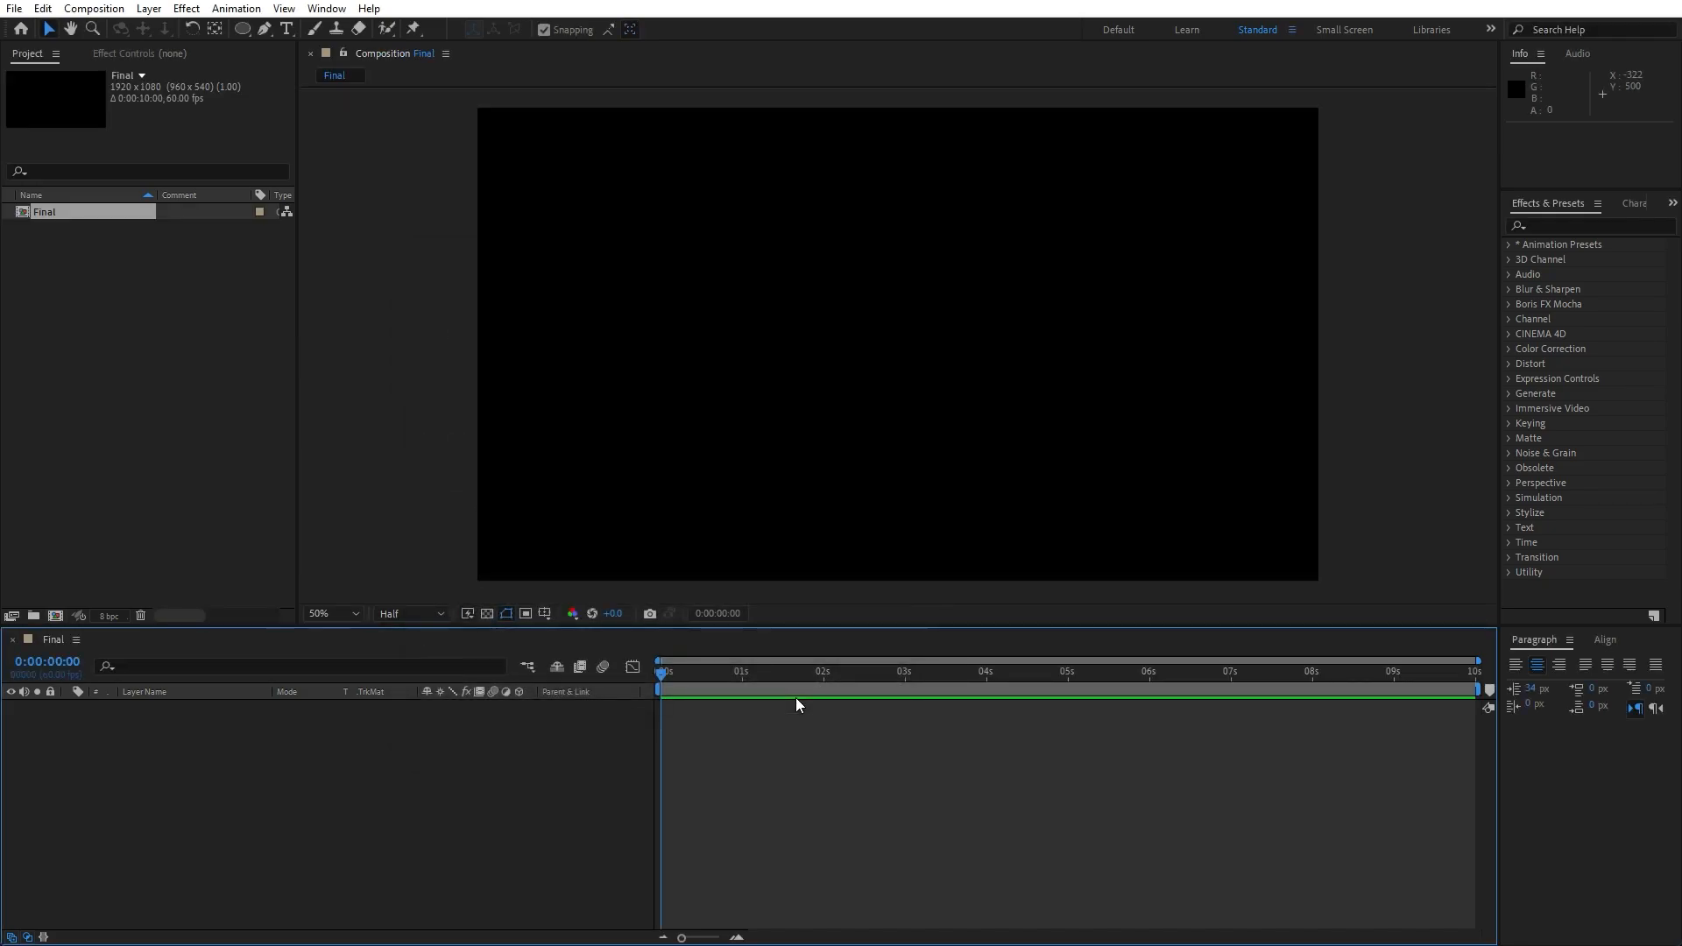
right_click(350, 782)
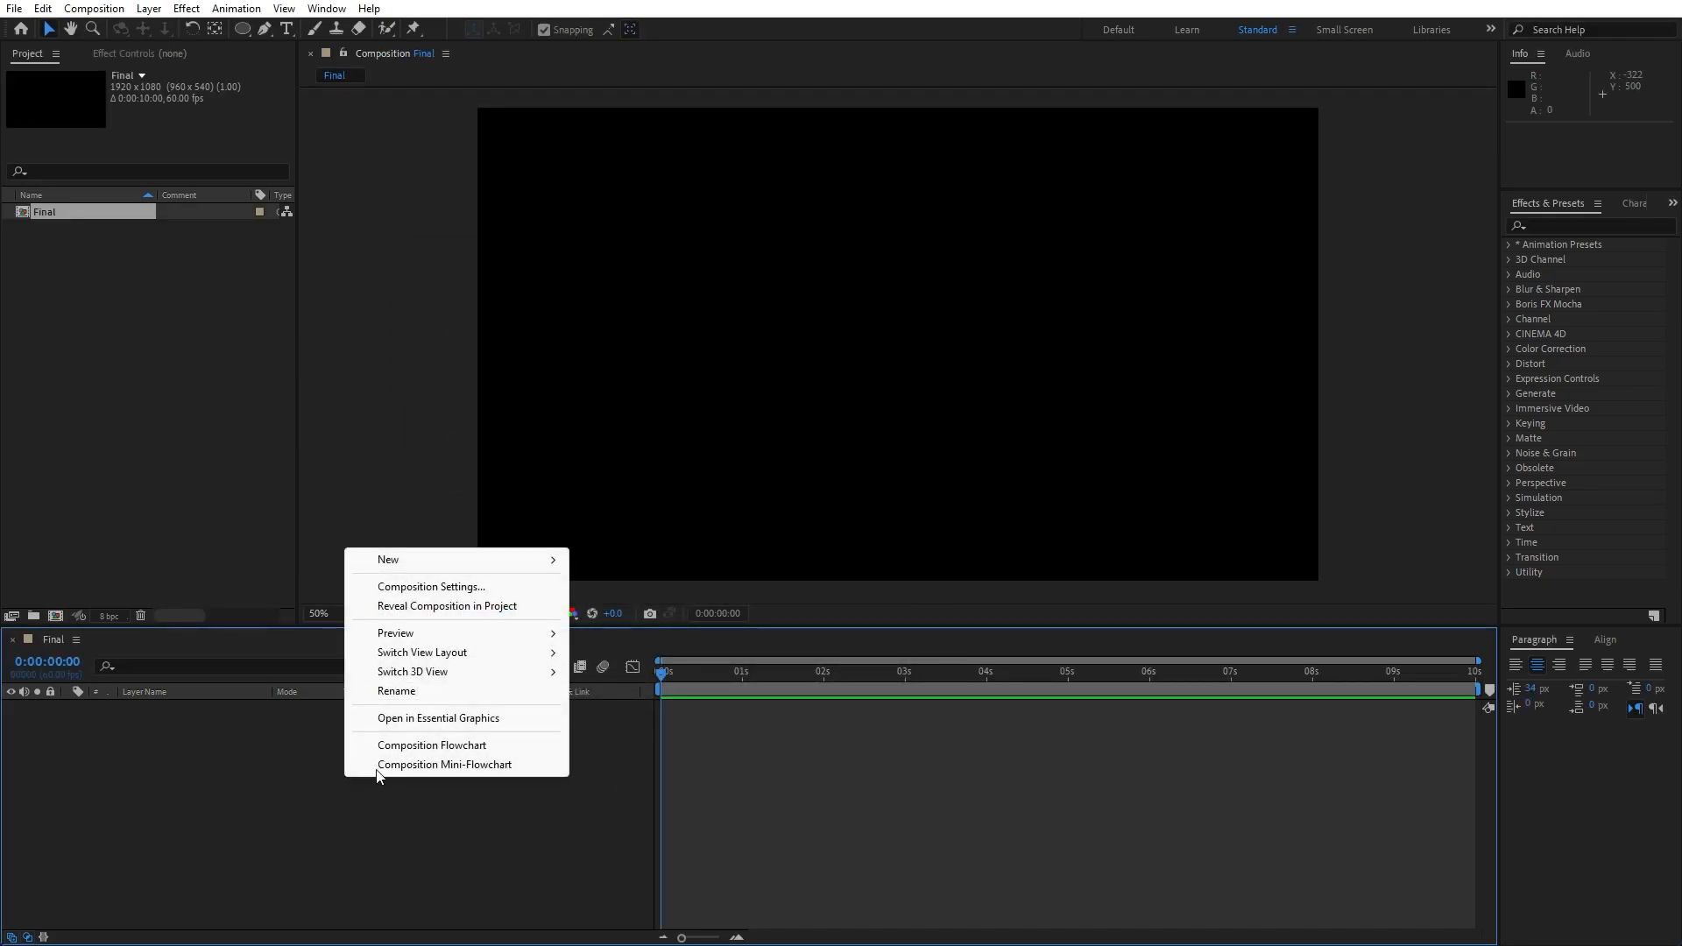
mouse_move(432, 562)
click(622, 606)
text(Background)
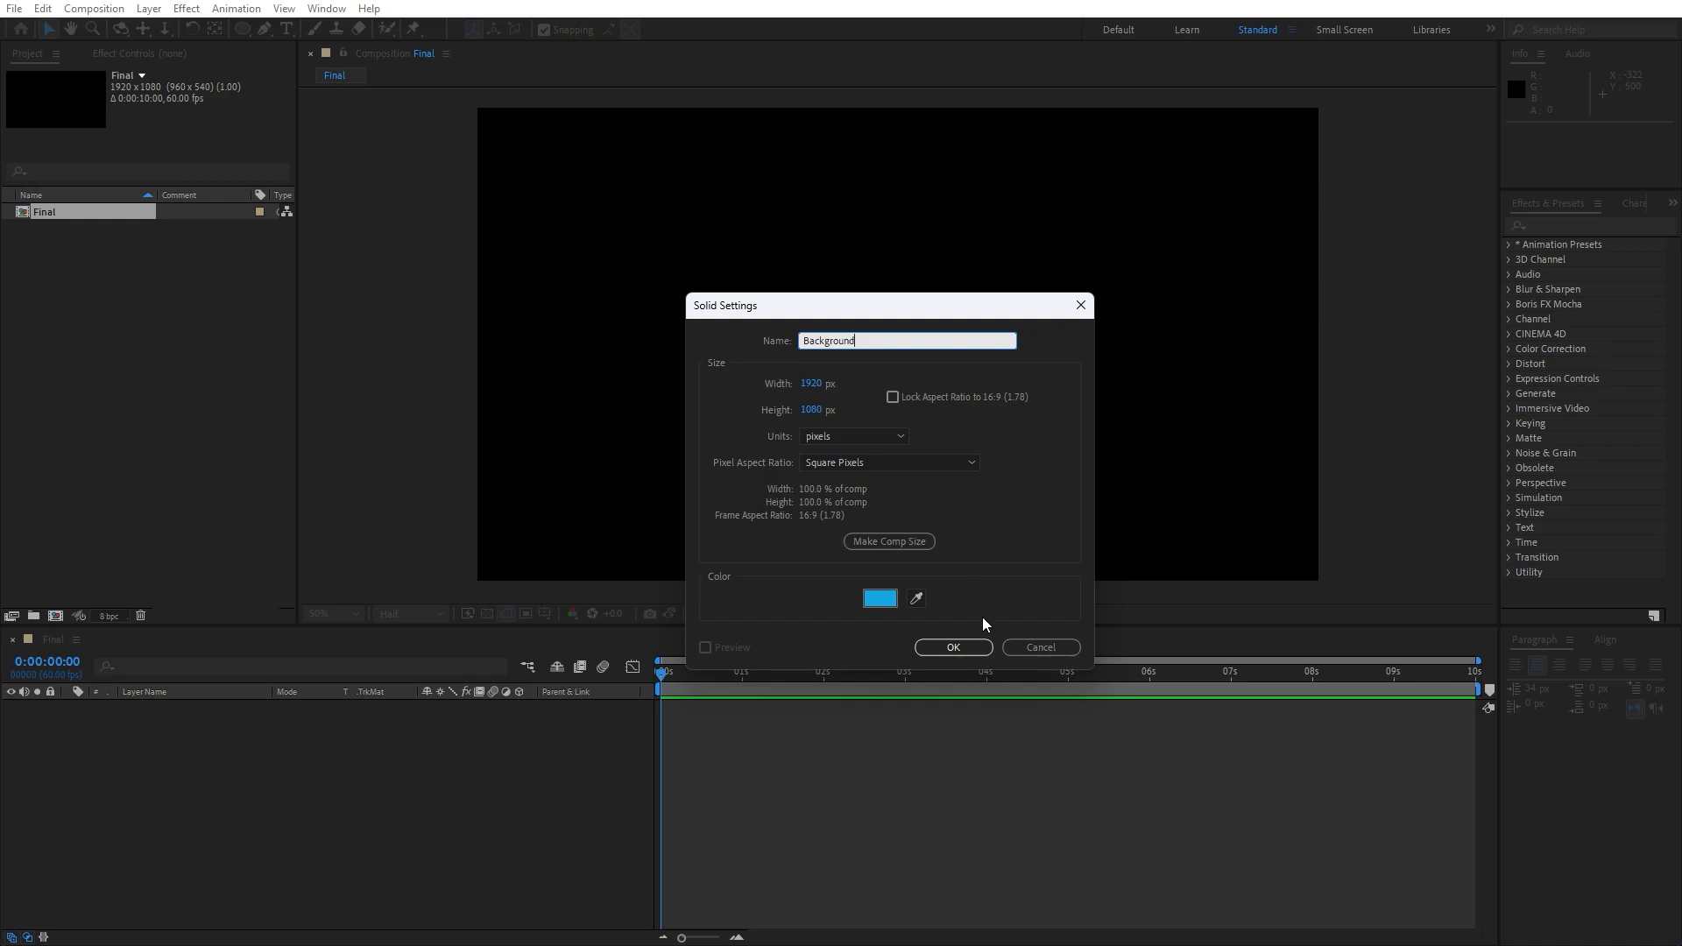
click(961, 647)
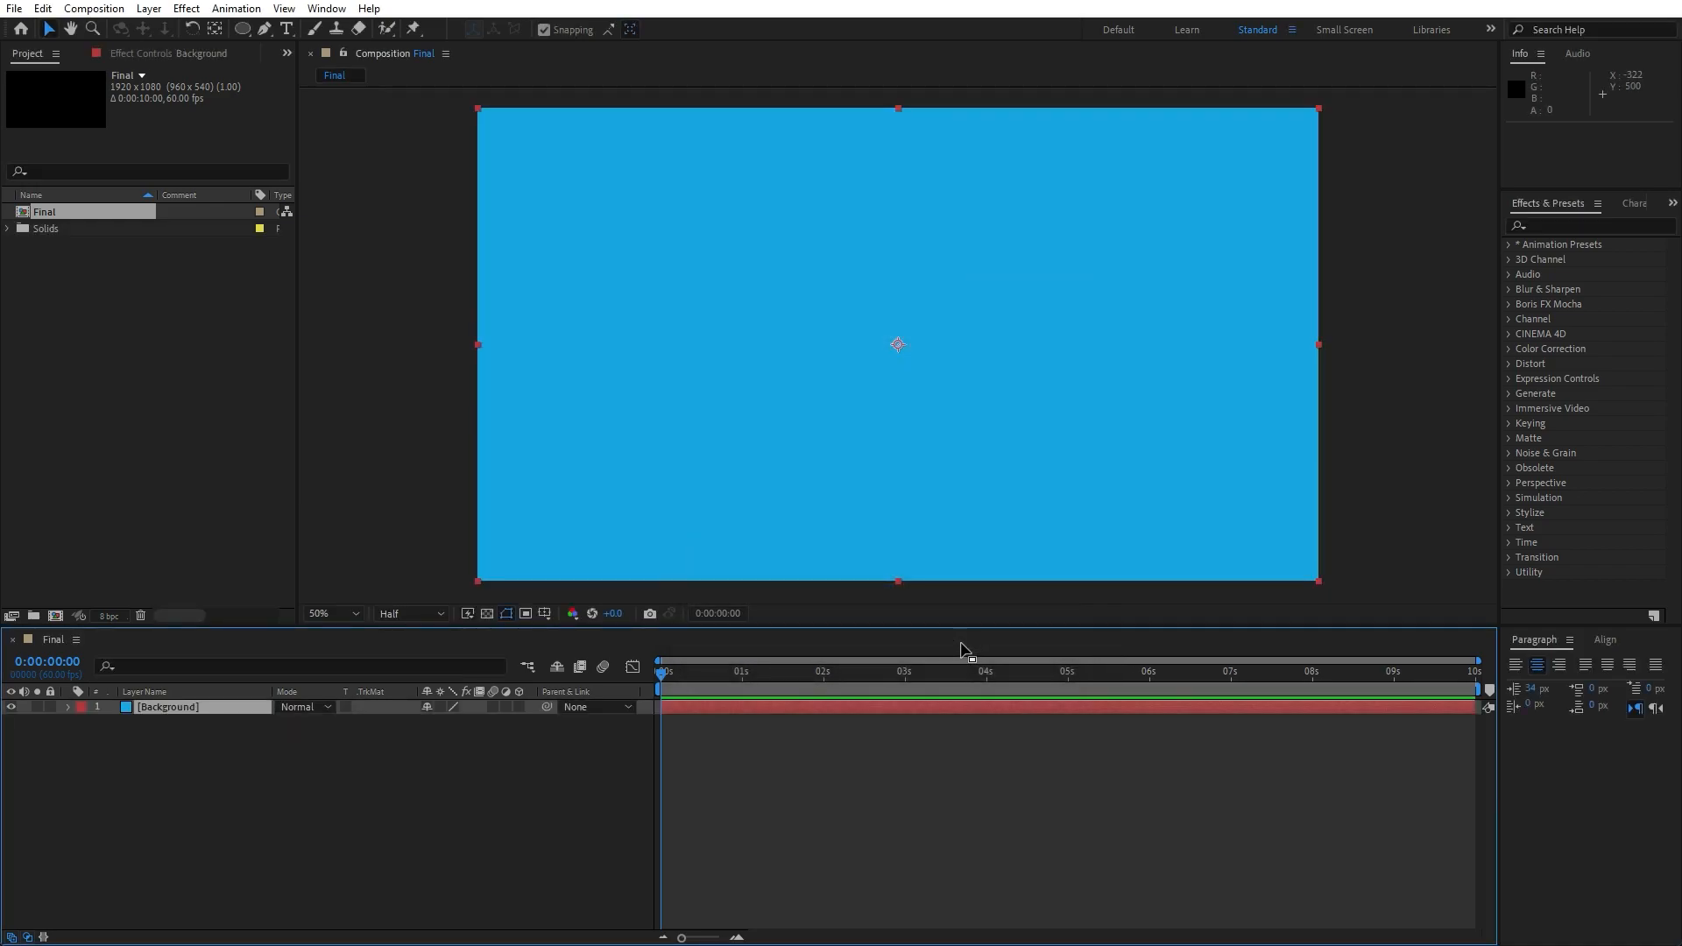
Step: Apply the Fill effect to the Background solid, set its color to 000000 and close the effect controls
click(1568, 225)
click(327, 9)
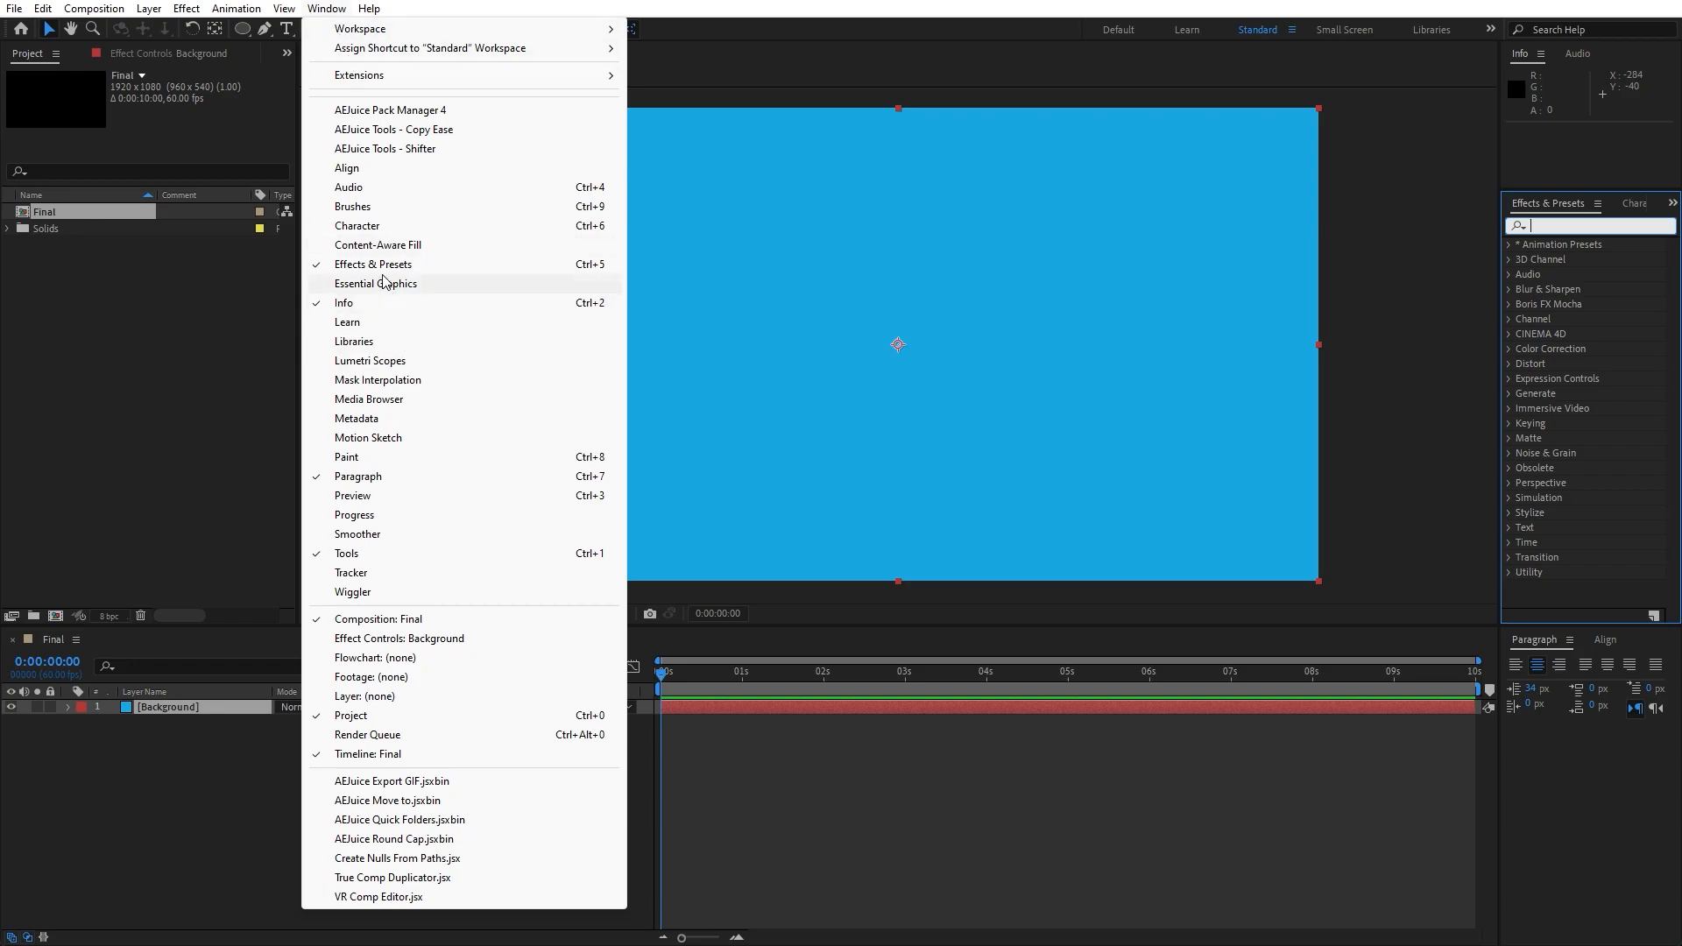
click(1581, 225)
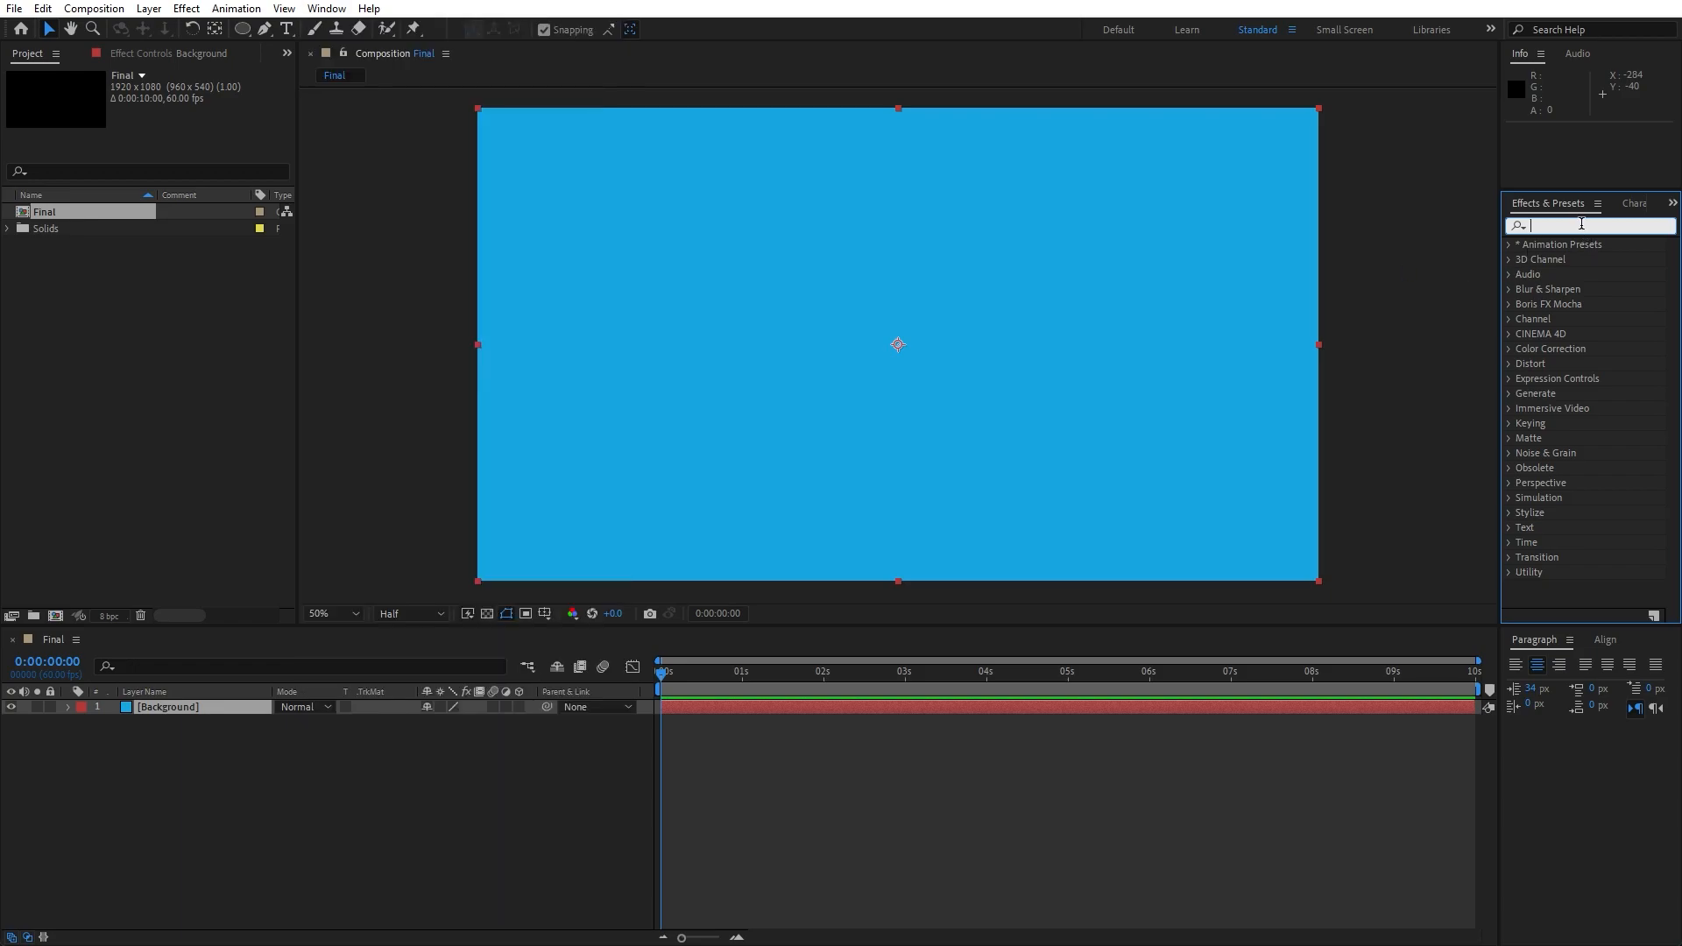
text(fill)
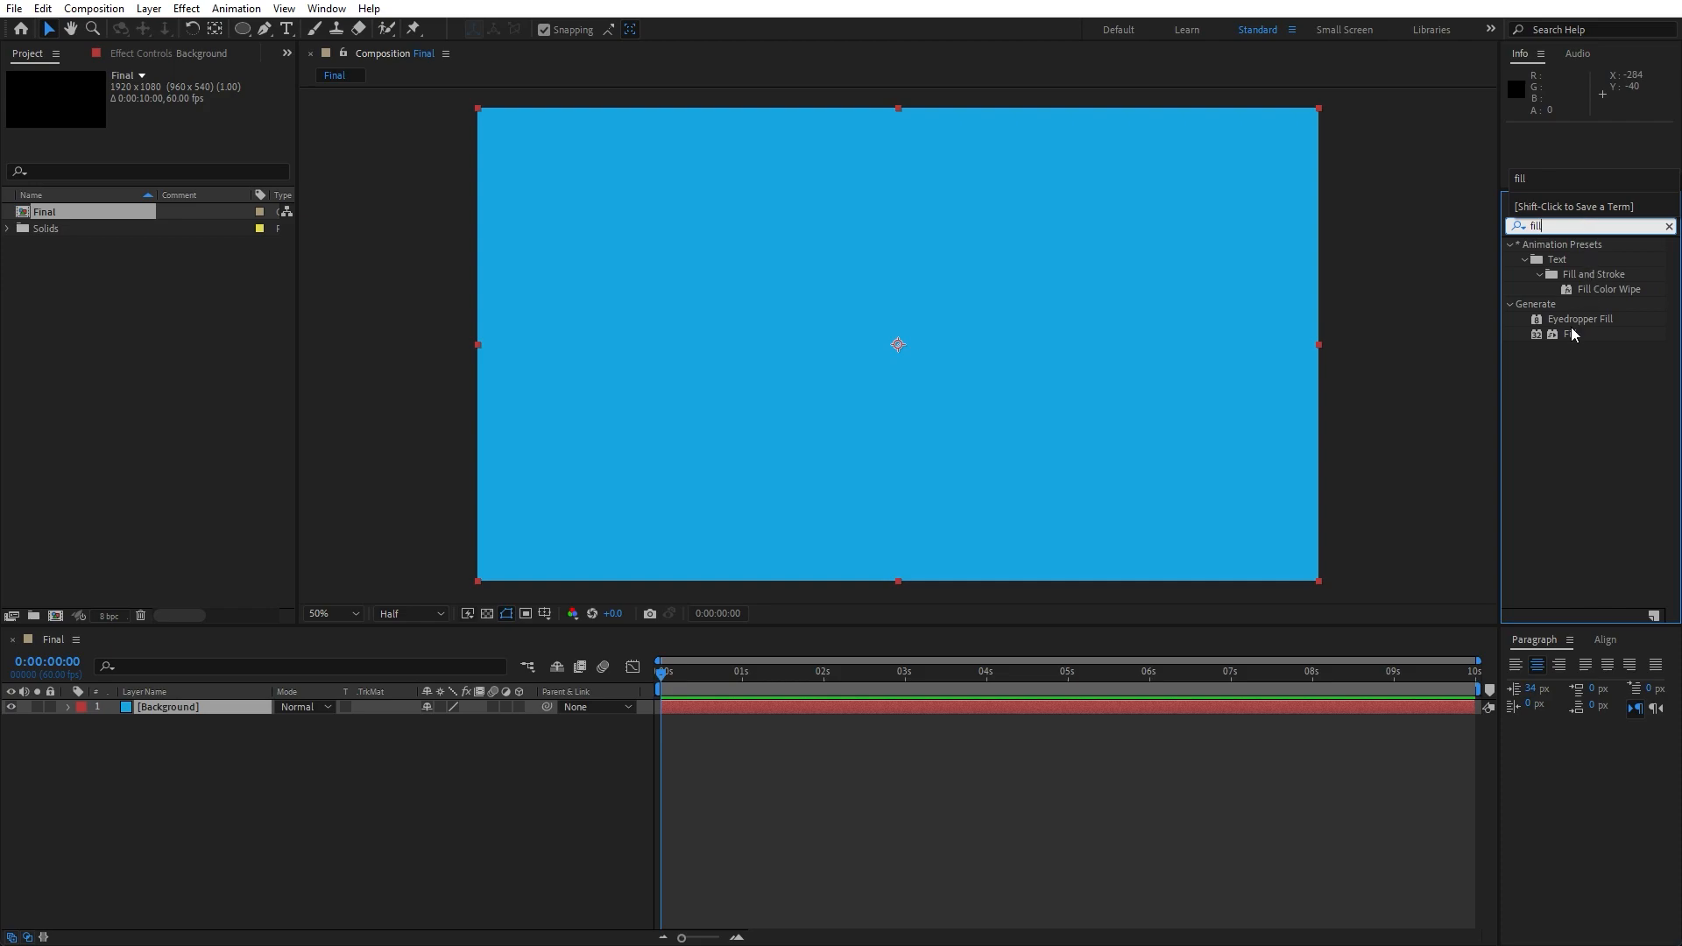
double_click(1567, 333)
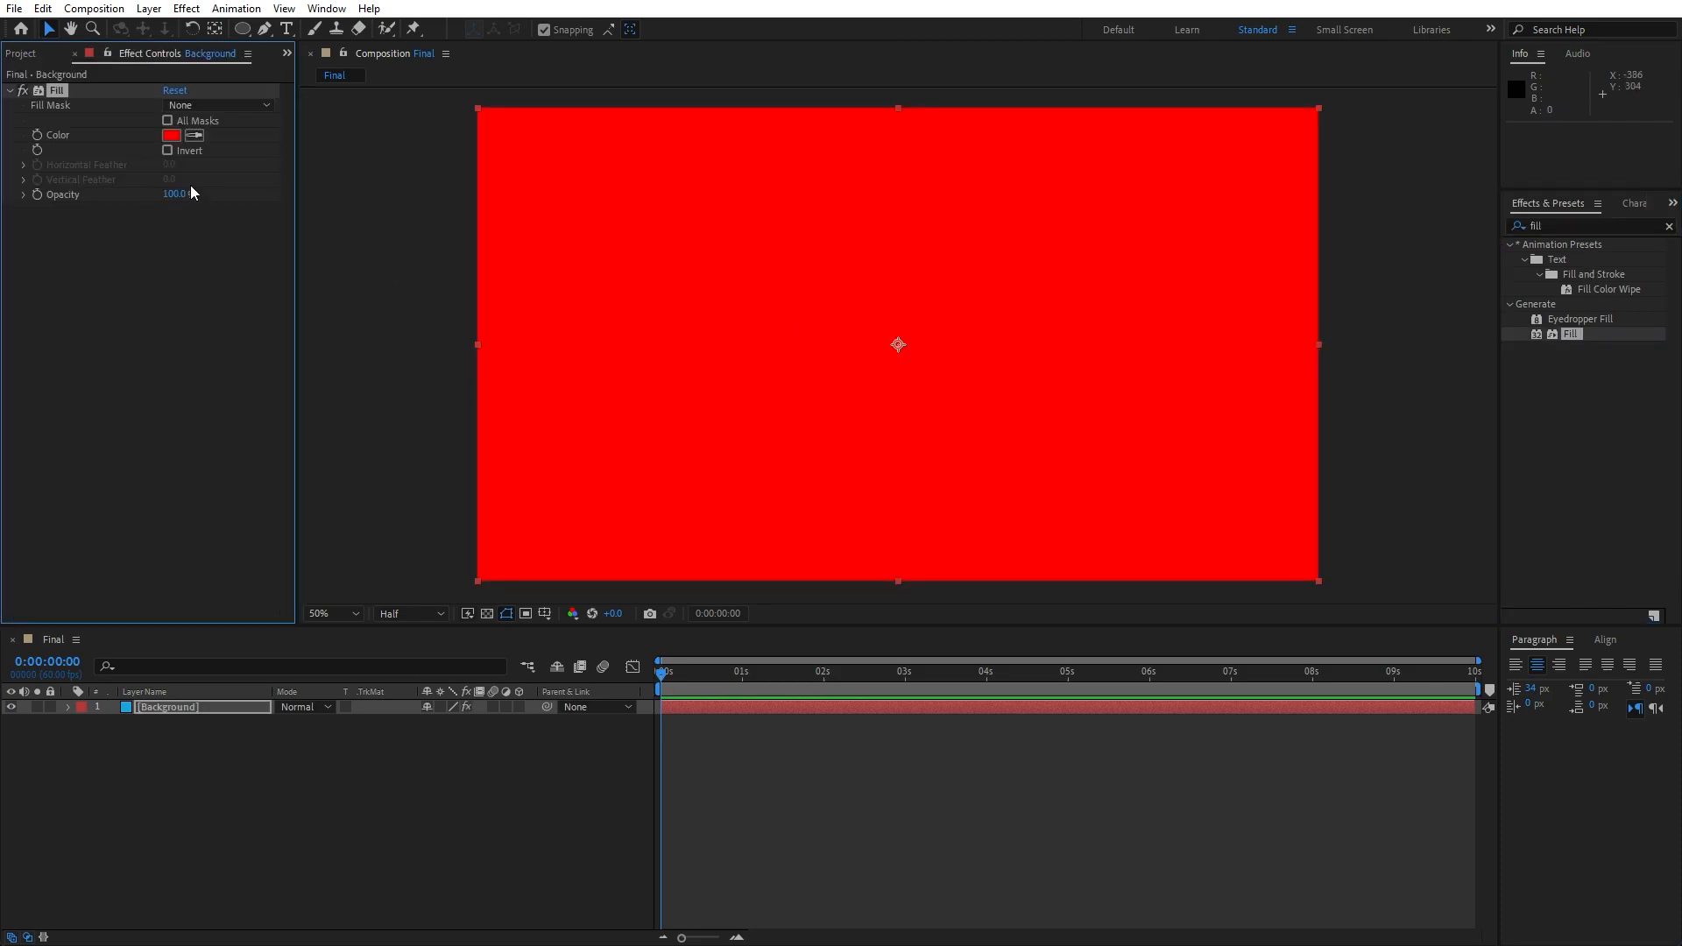
click(171, 135)
text(000000)
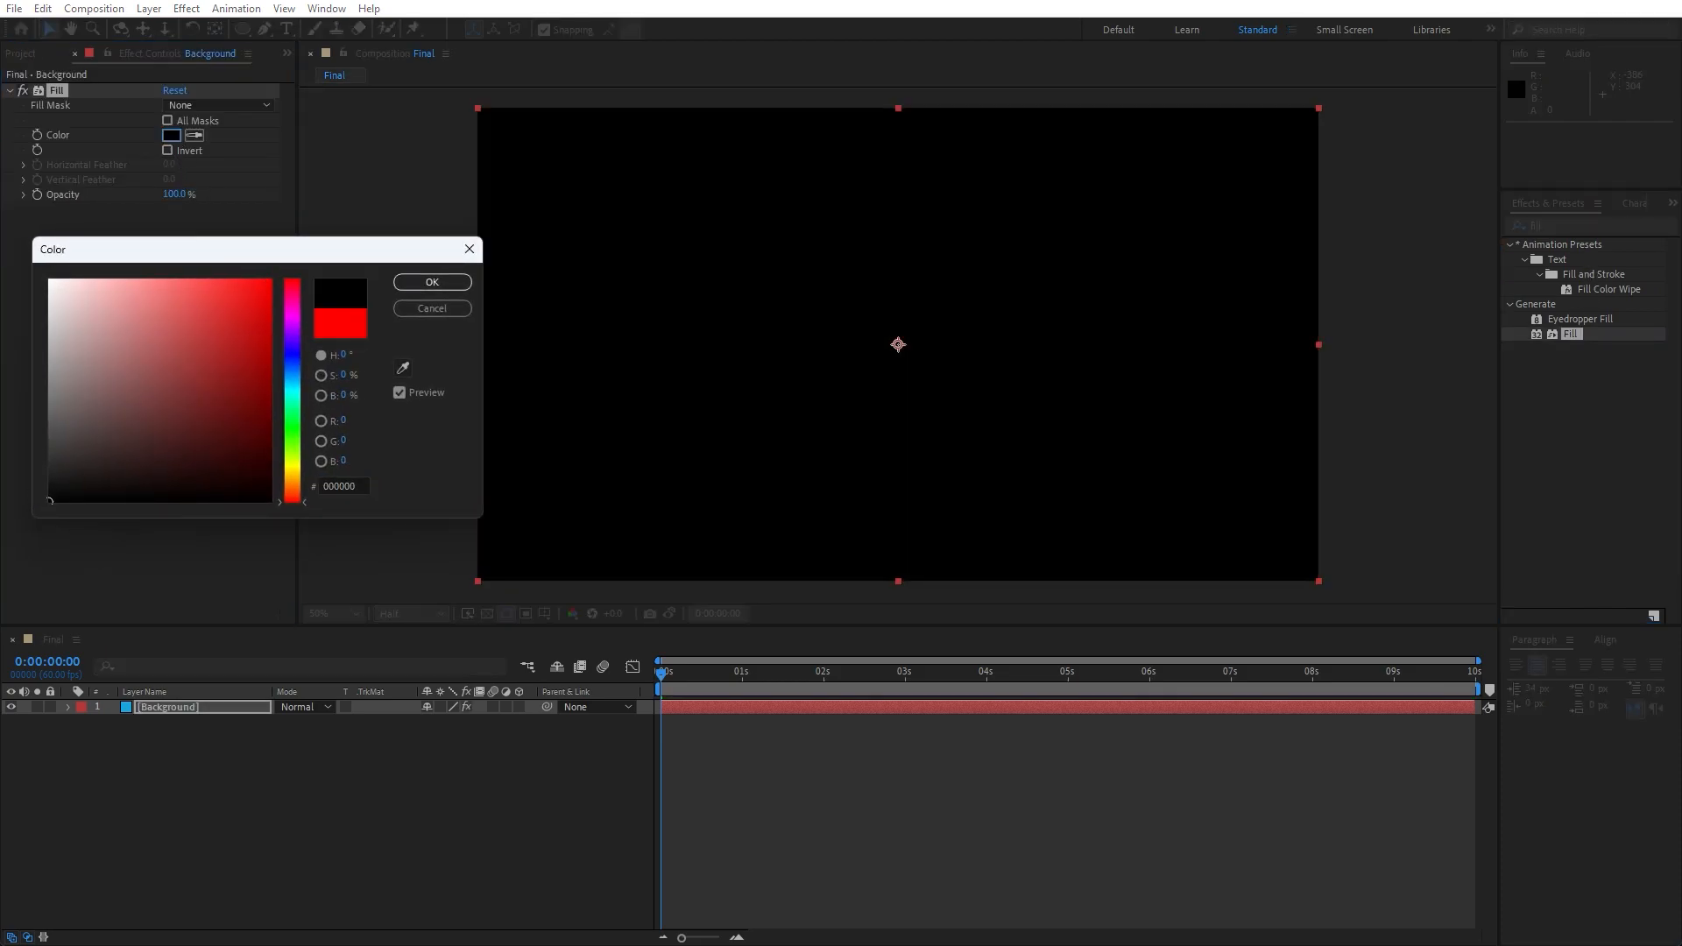
click(432, 281)
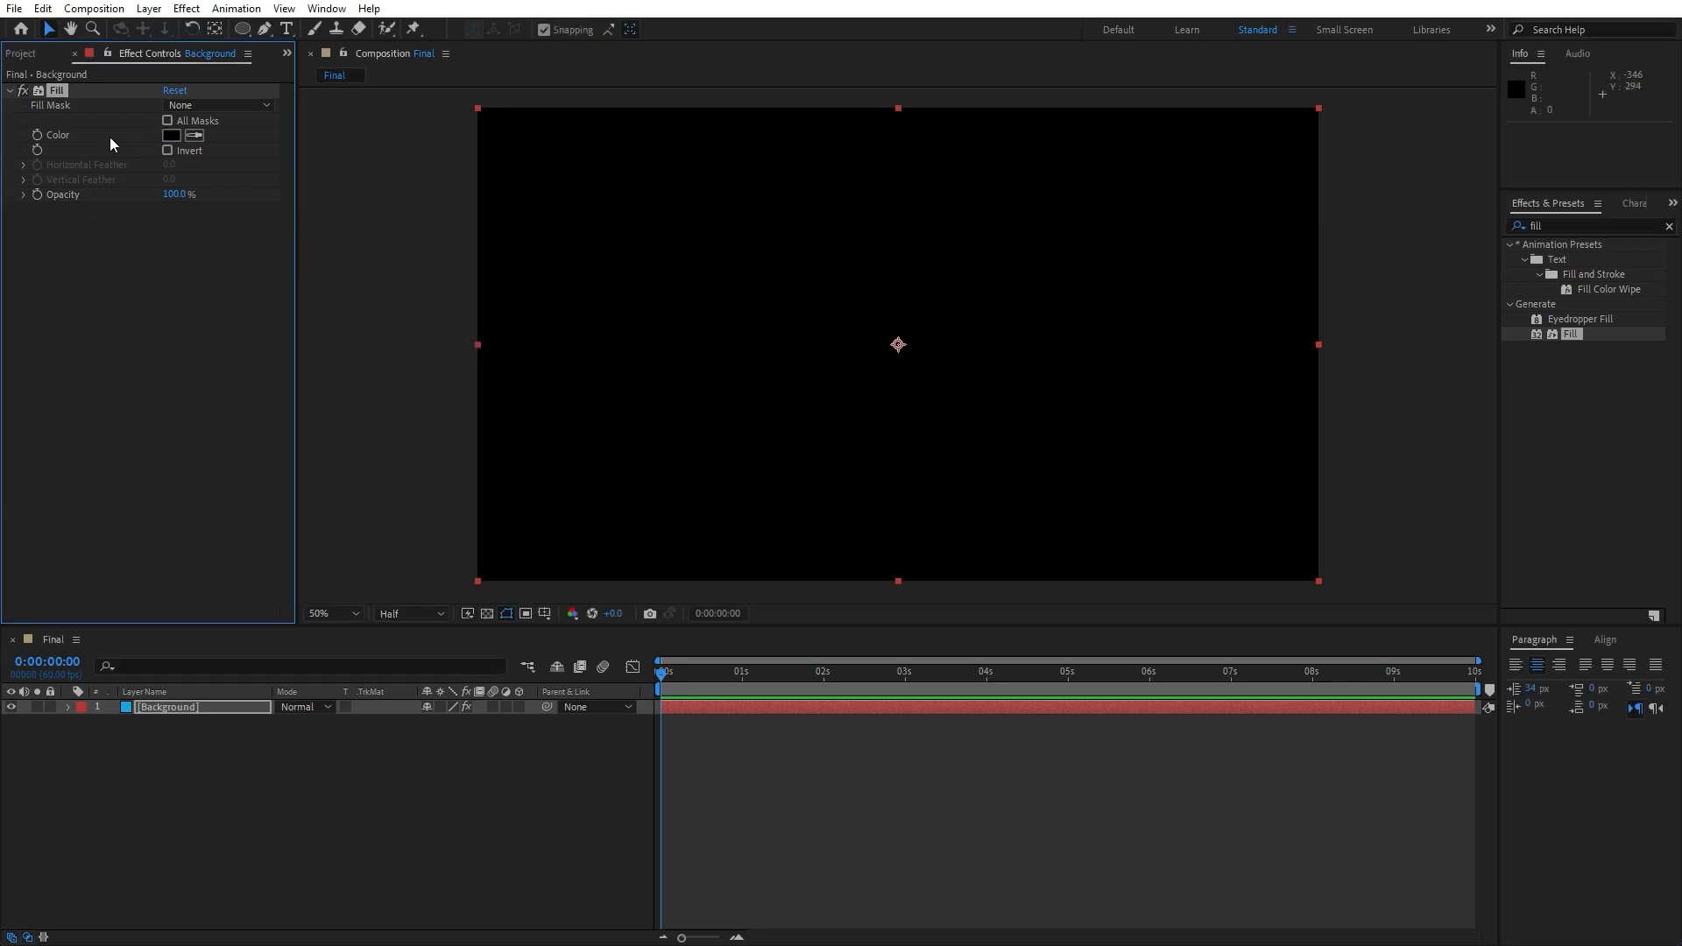
click(75, 55)
Step: Add a second 1920×1080 solid named Particles above the Background layer
click(276, 792)
right_click(279, 793)
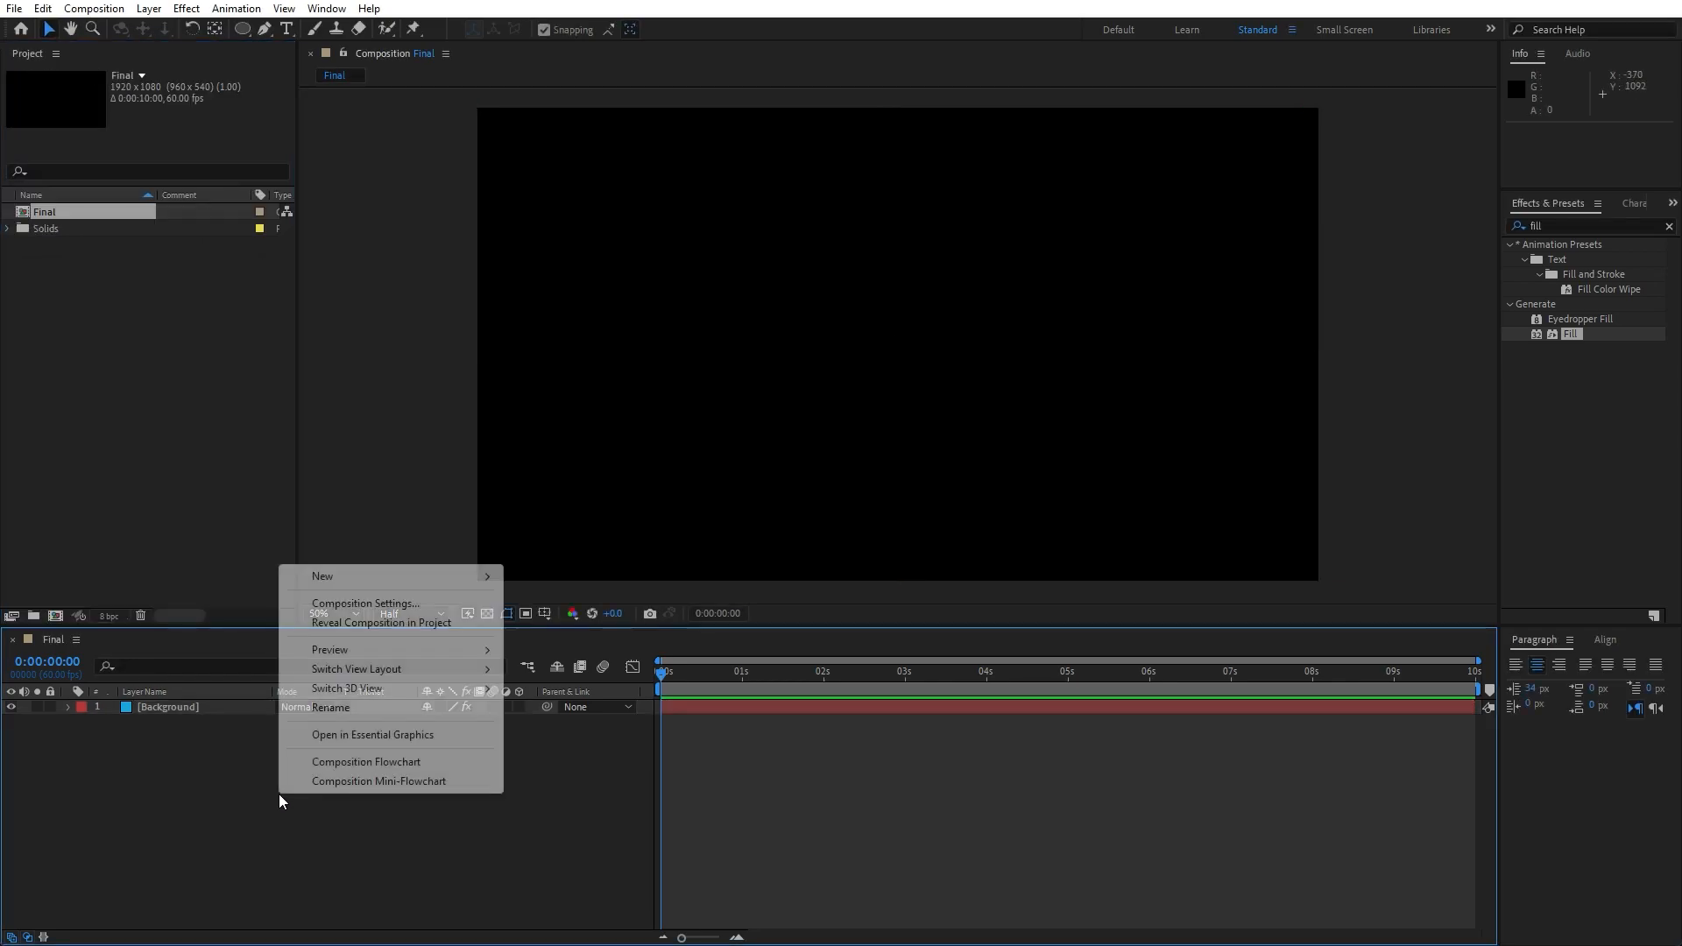
mouse_move(340, 579)
click(575, 629)
text(Particles)
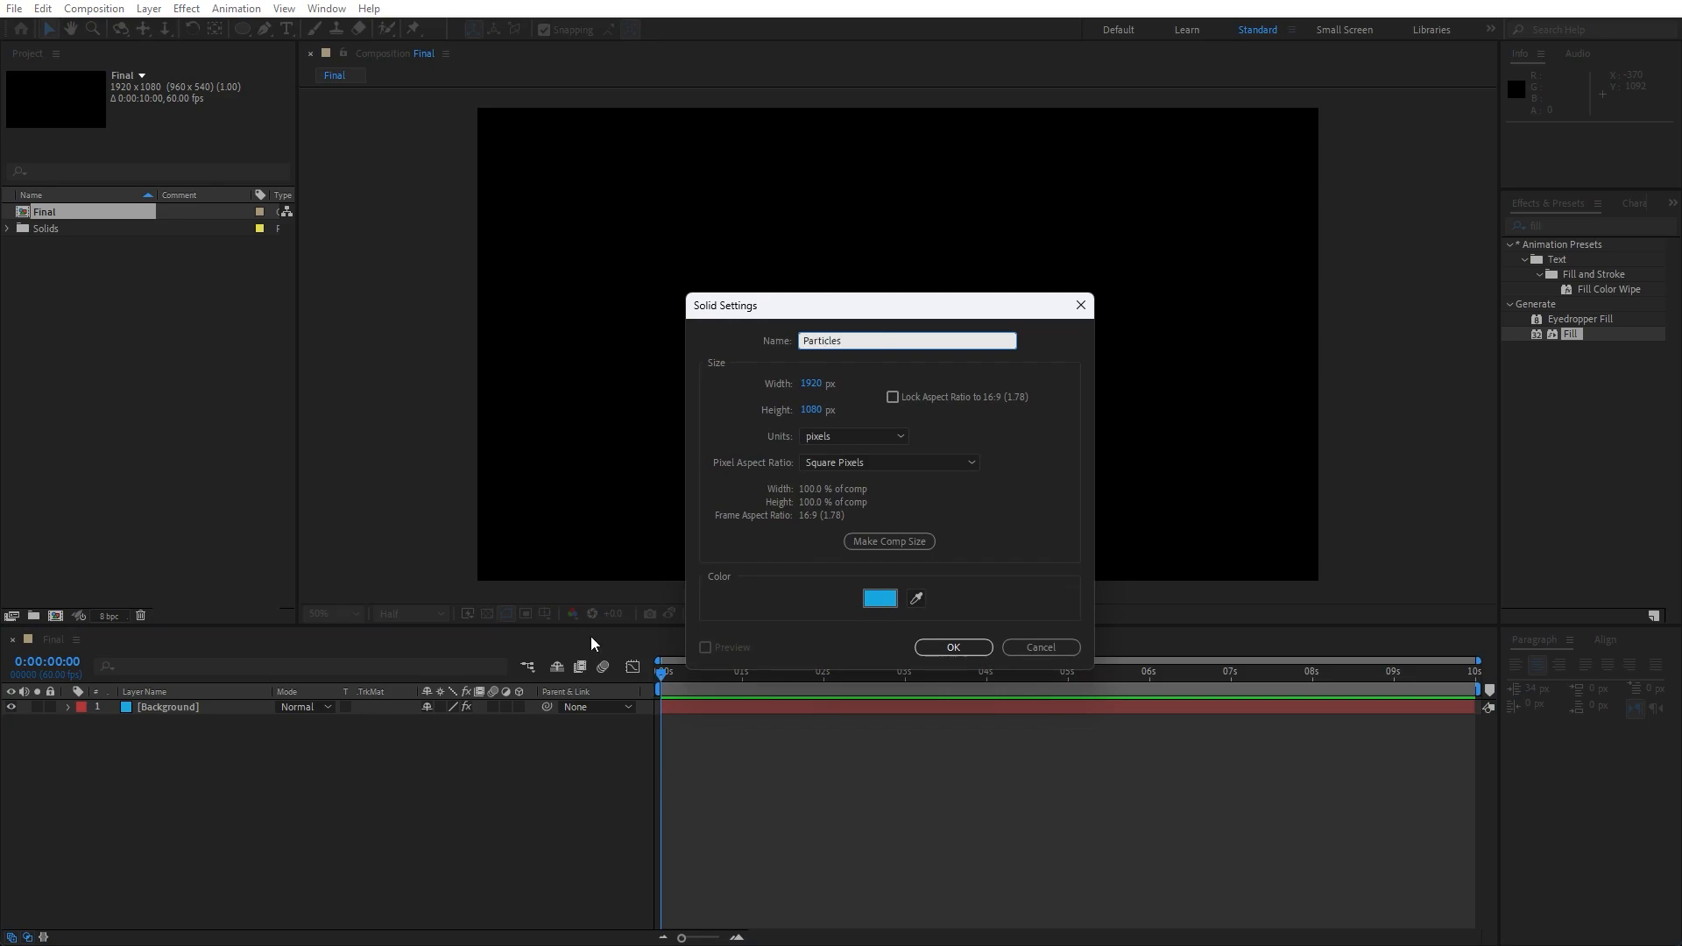
click(951, 647)
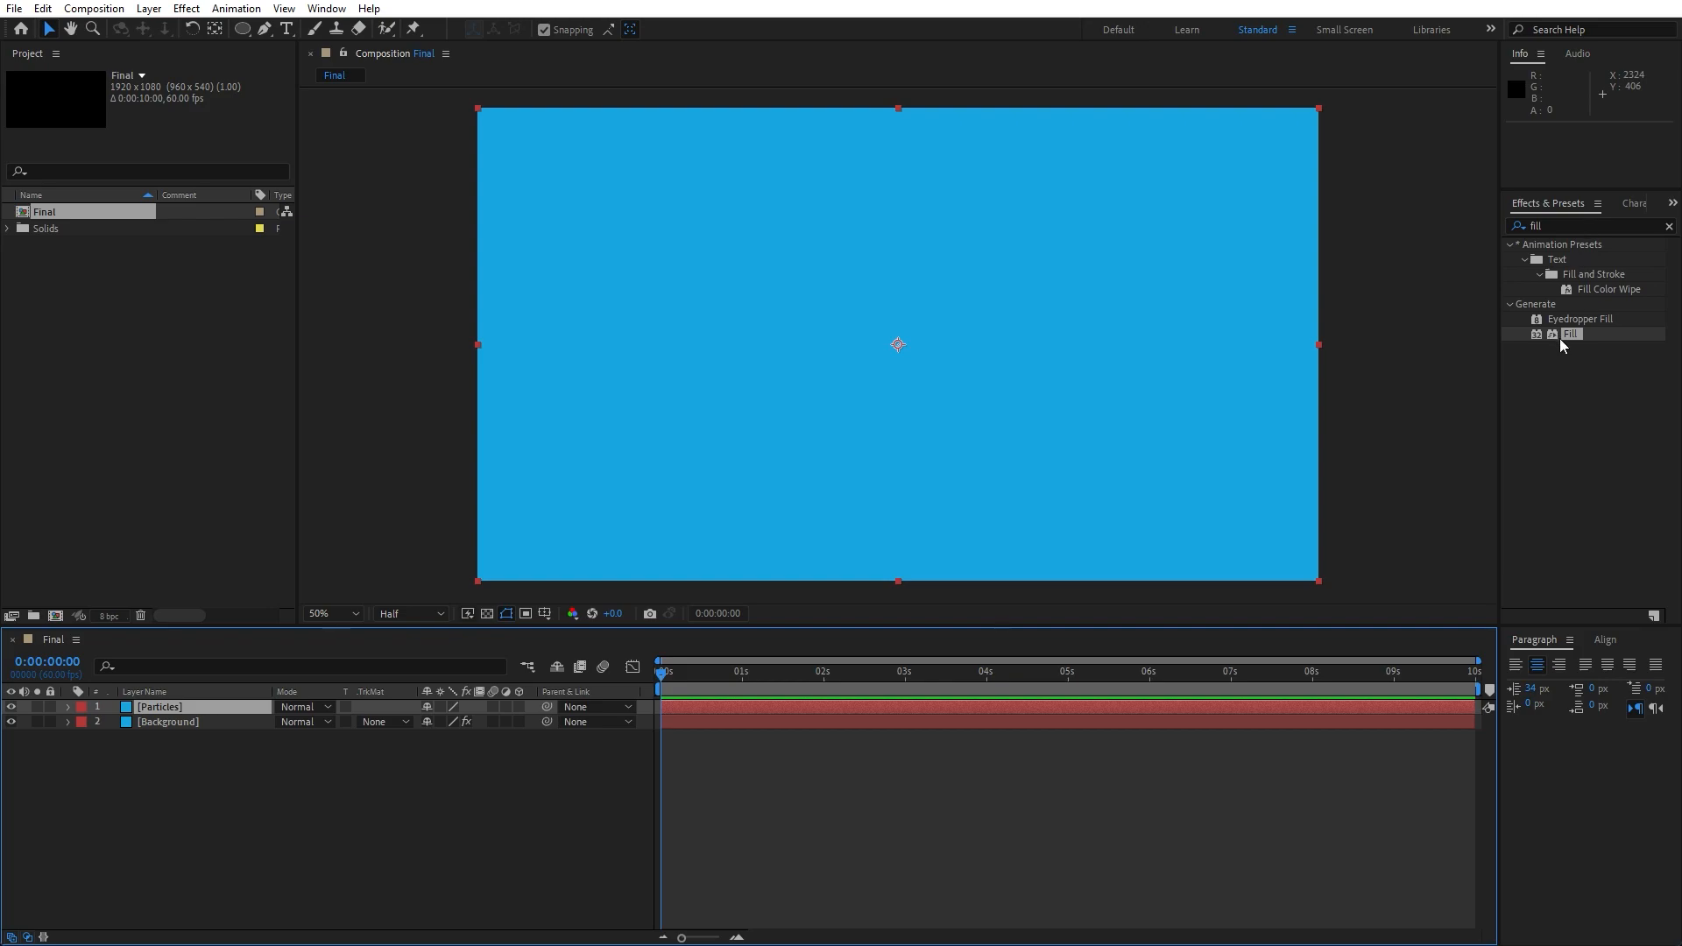
Step: Apply the Fill effect to the Particles layer and set its color to white
drag(1564, 335, 207, 707)
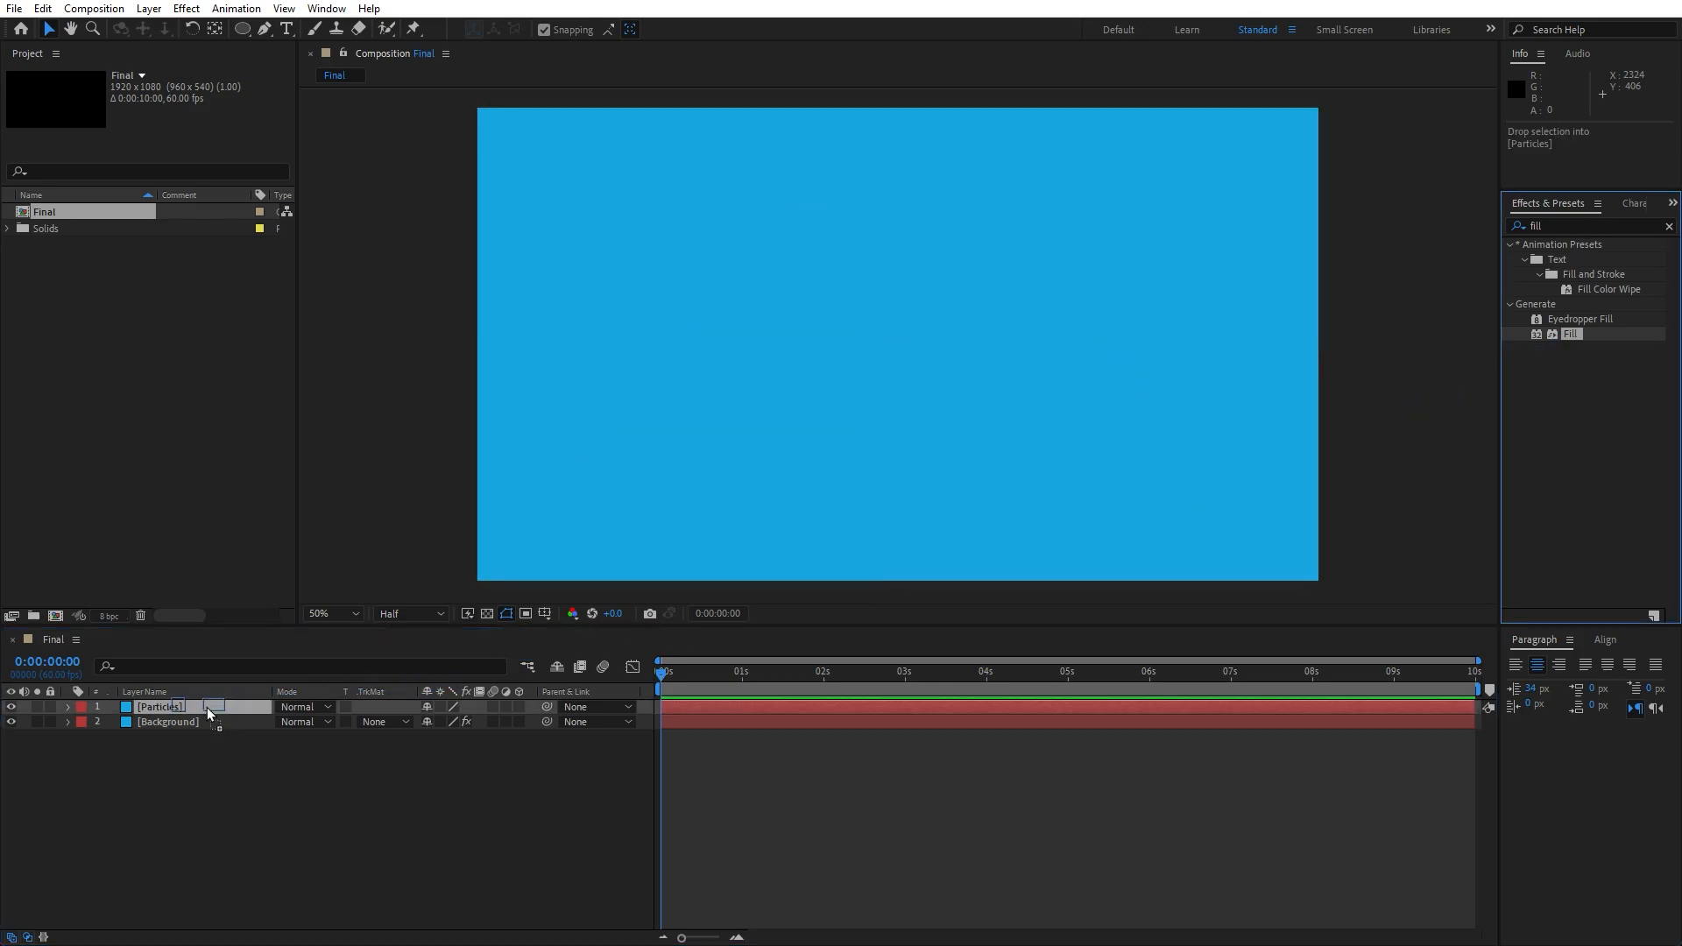
click(172, 136)
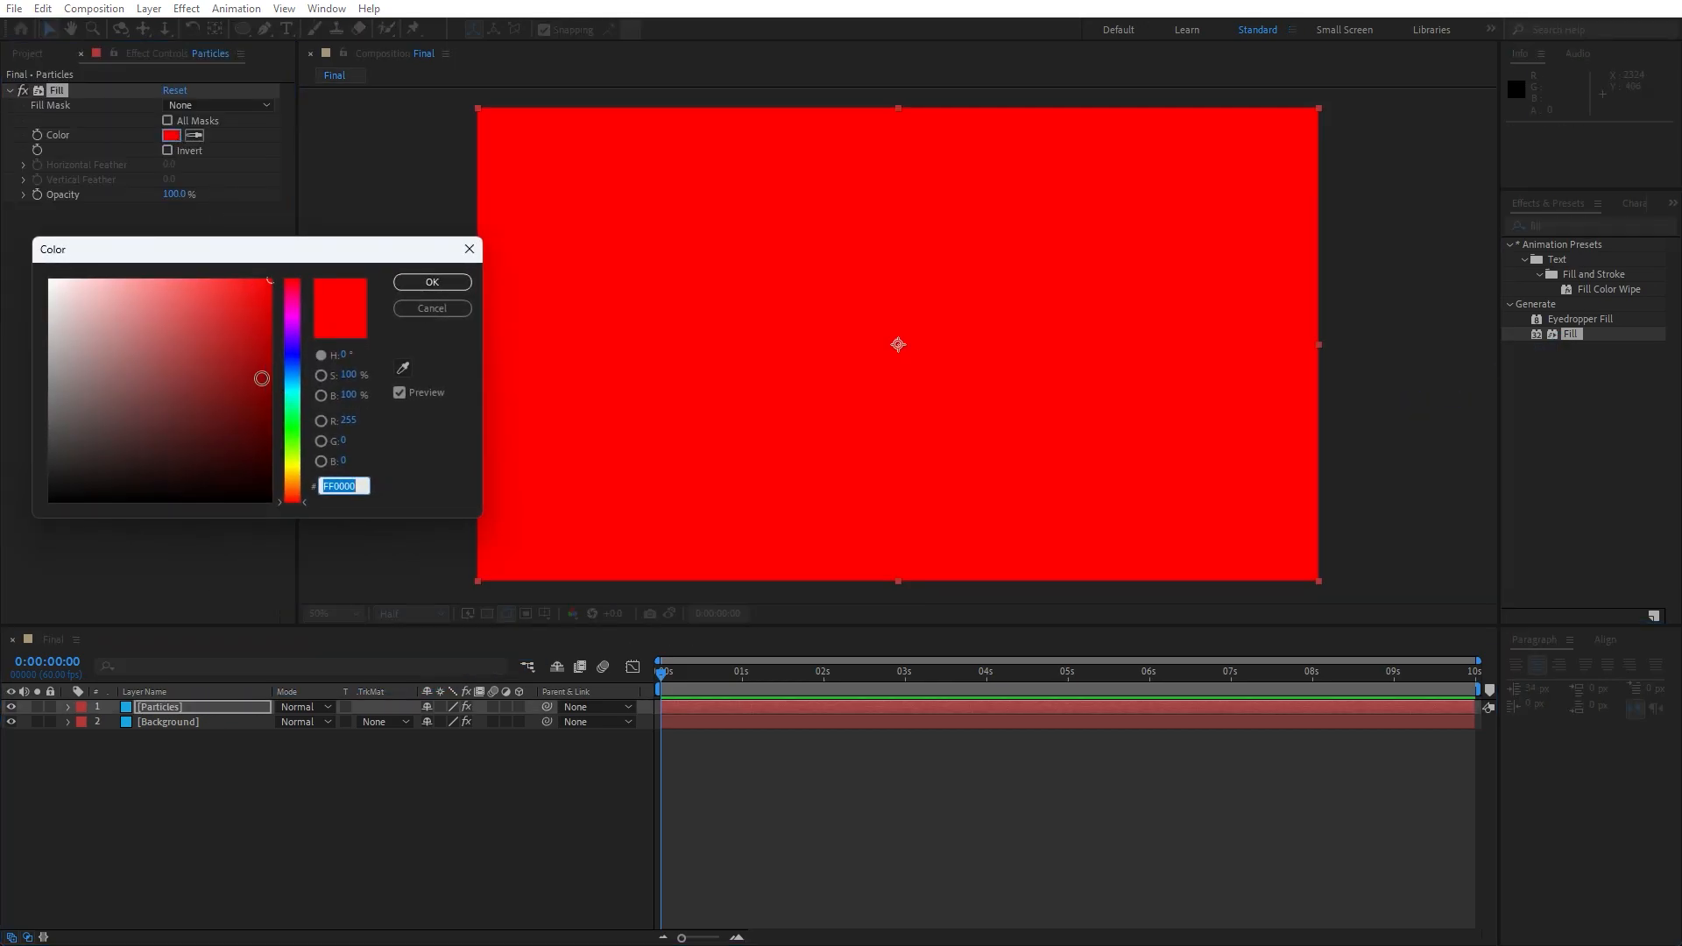
click(50, 280)
click(428, 286)
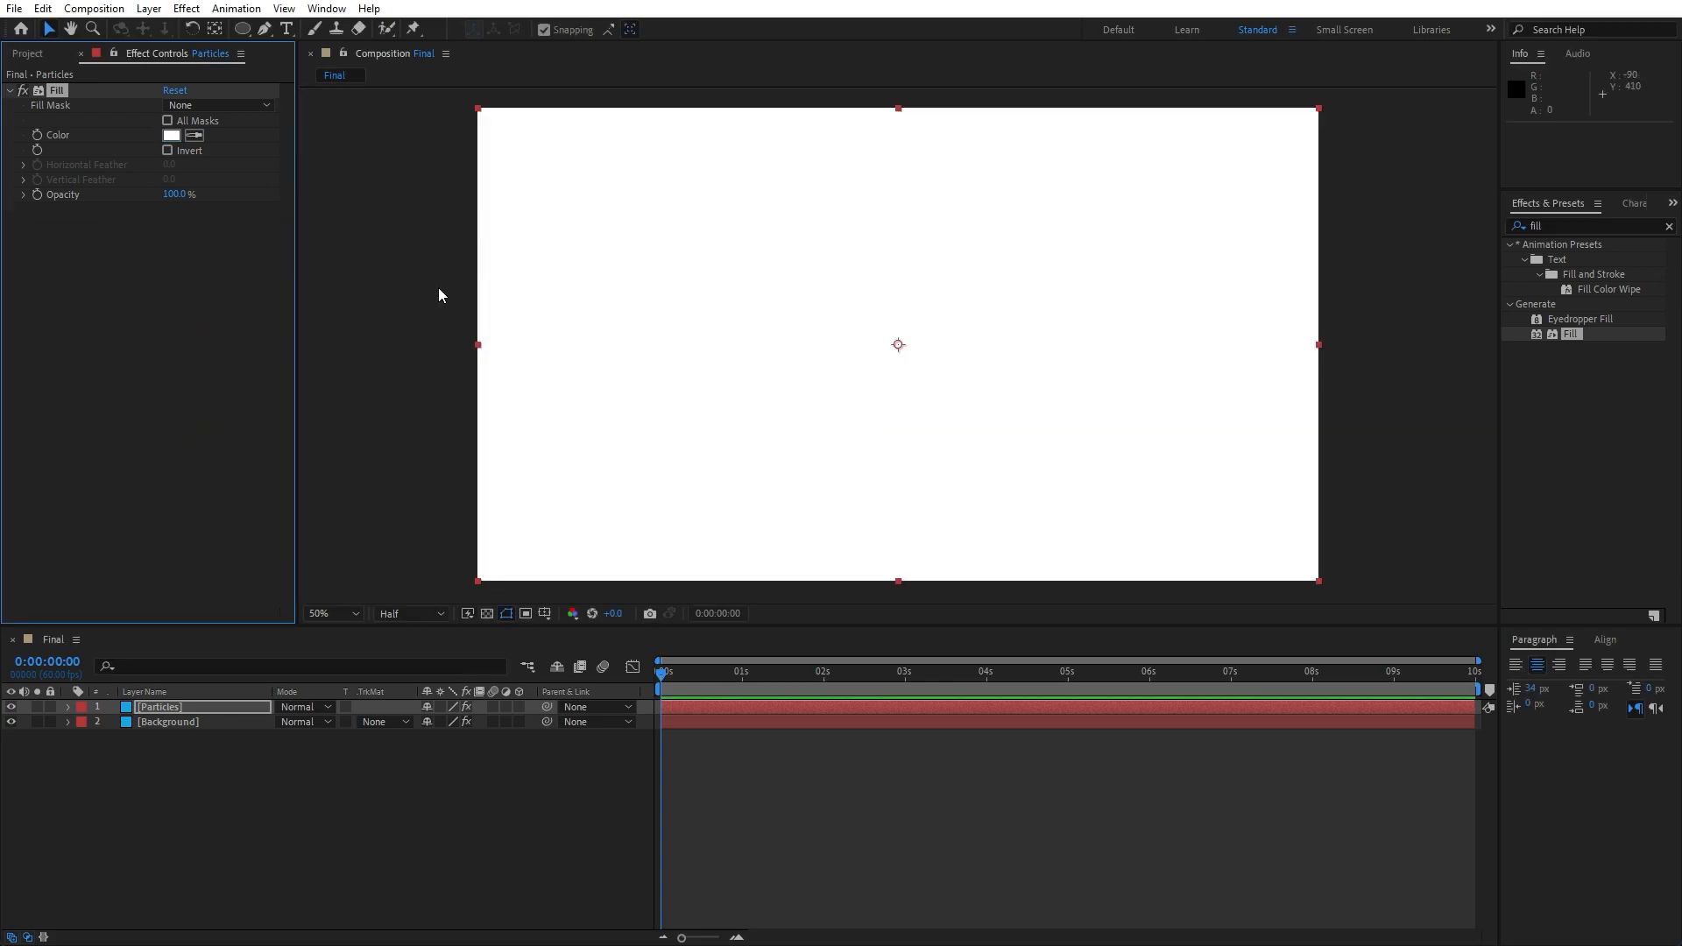
Step: Apply CC Star Burst to the Particles layer with Scatter 350 and Speed 0.70, and scrub briefly through the start
double_click(1537, 227)
text(s)
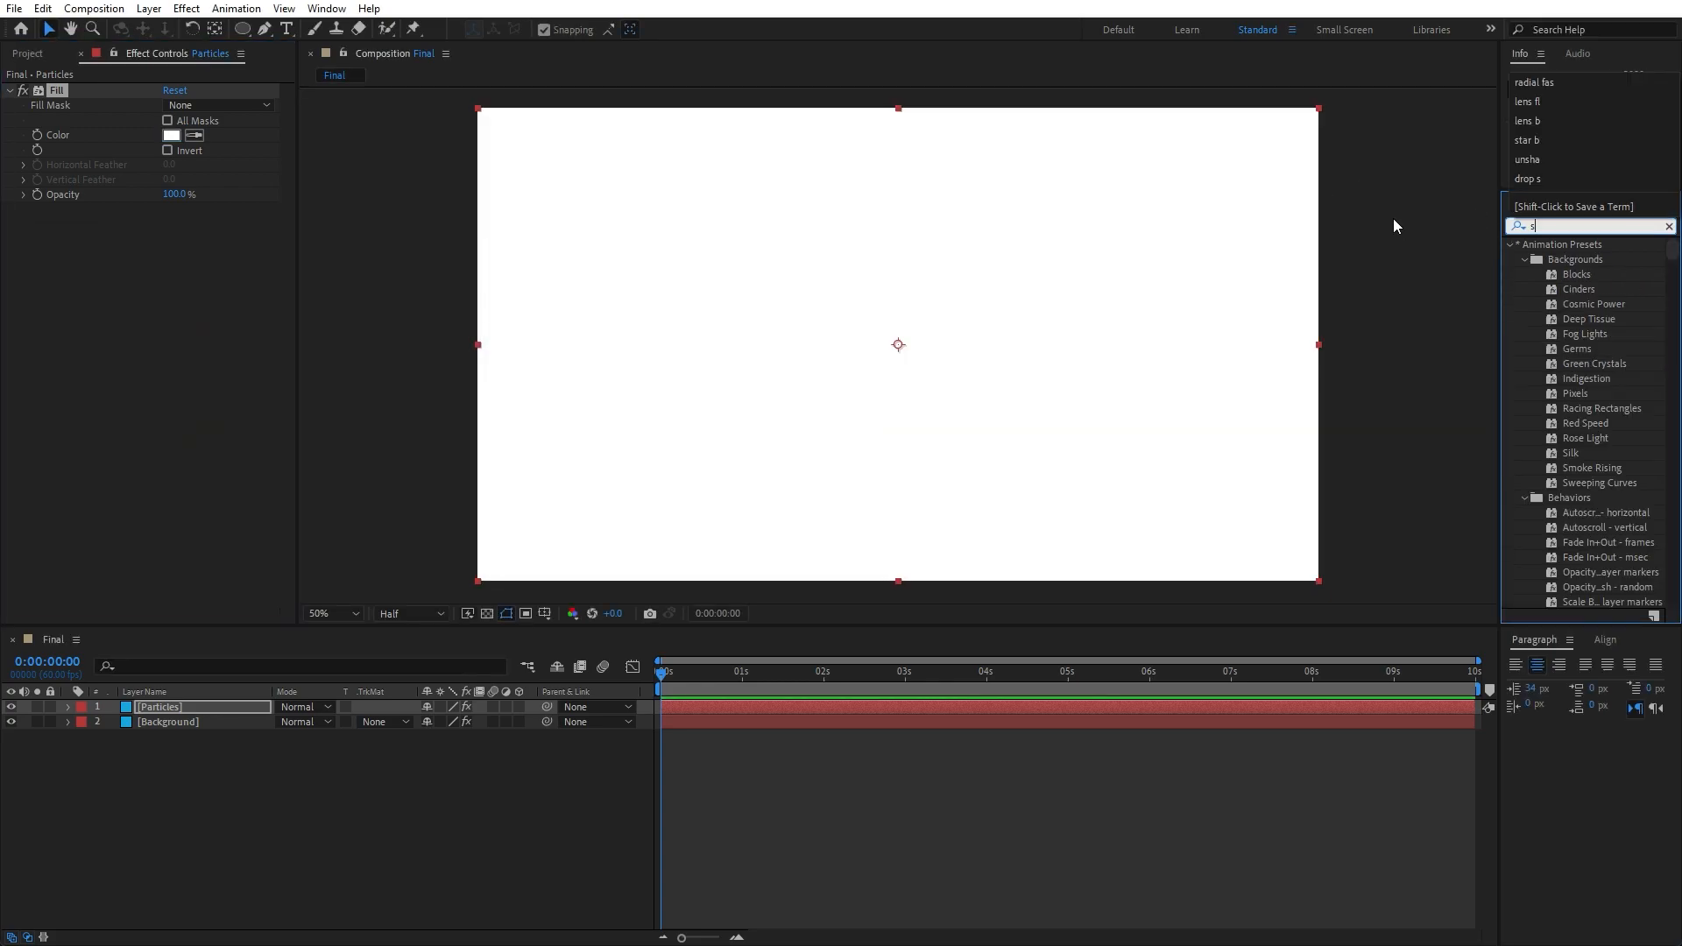
text(tar bur)
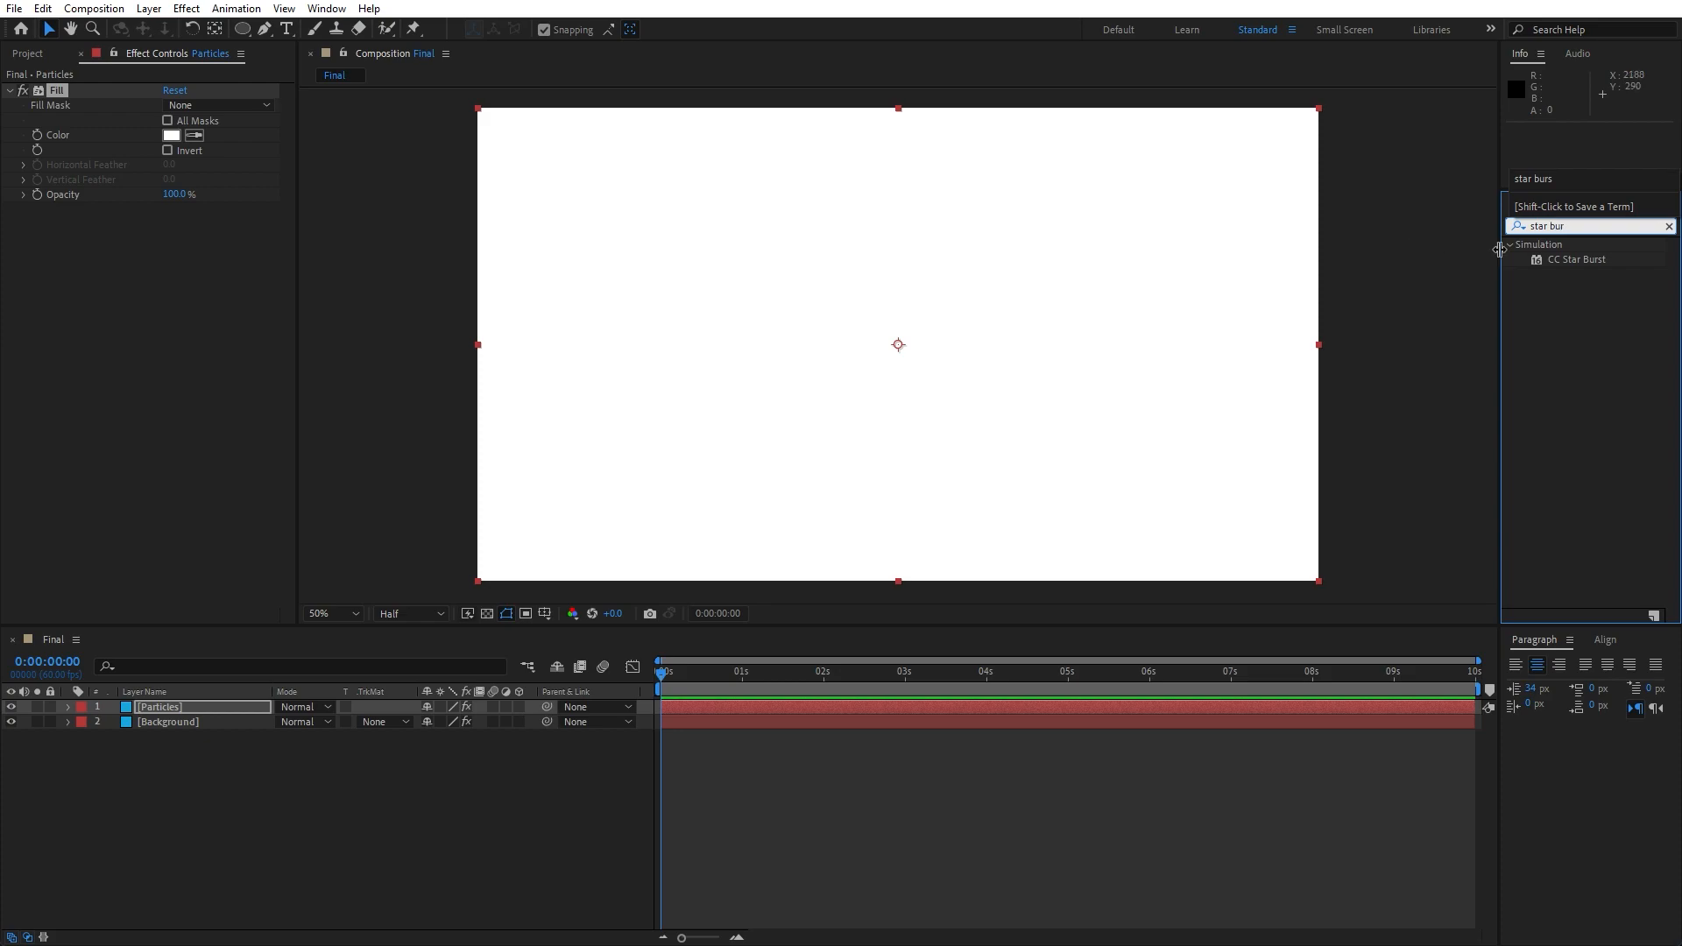
drag(1575, 260, 190, 354)
click(175, 224)
text(350)
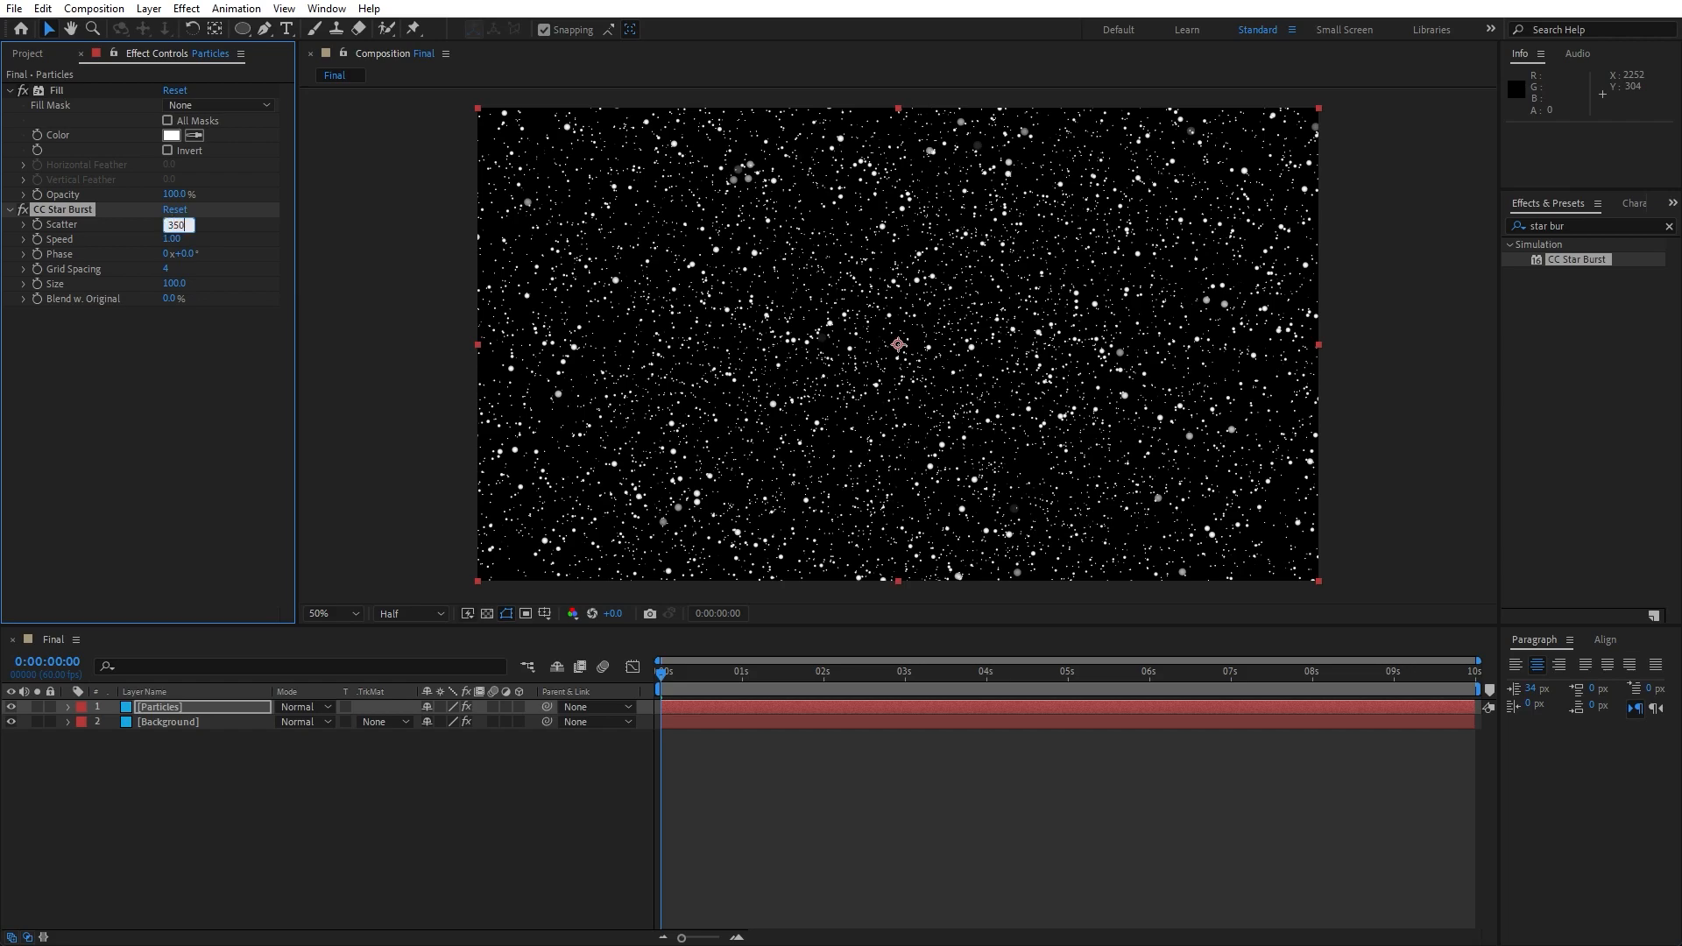
key(Return)
click(172, 238)
text(0)
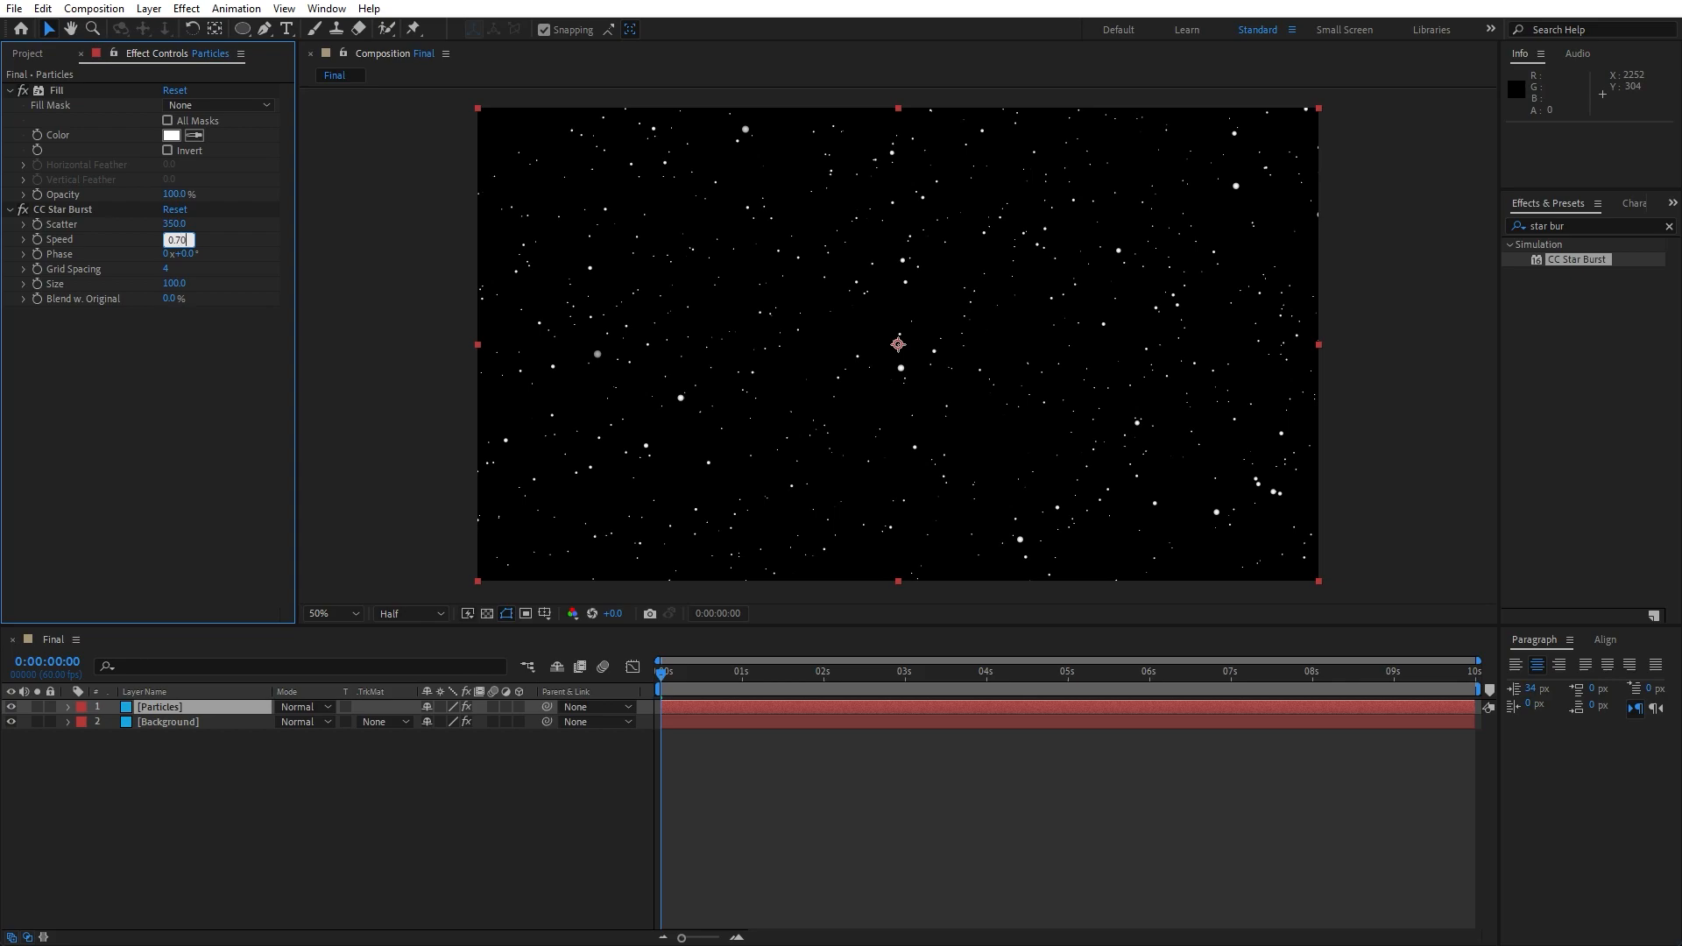
key(Return)
mouse_move(679, 676)
mouse_down()
mouse_move(816, 676)
mouse_move(685, 676)
mouse_up()
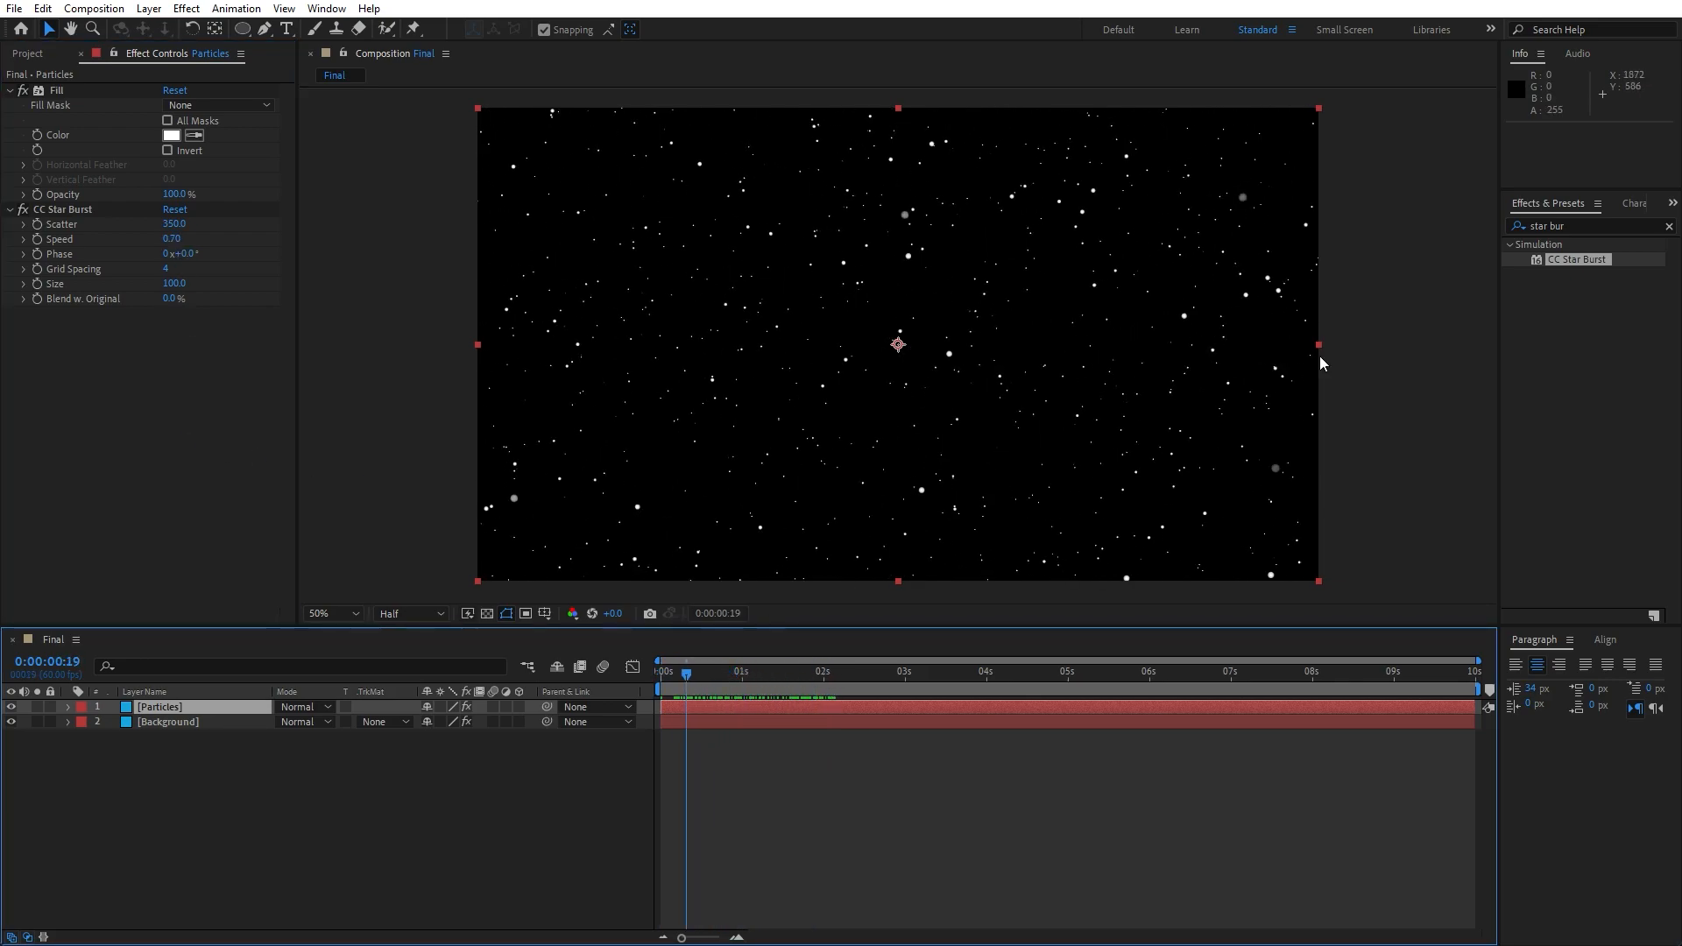
Step: Apply the Glow effect to the Particles layer with Glow Threshold 30%, Glow Radius 280 and Glow Intensity 0.8
click(1574, 227)
text(glow)
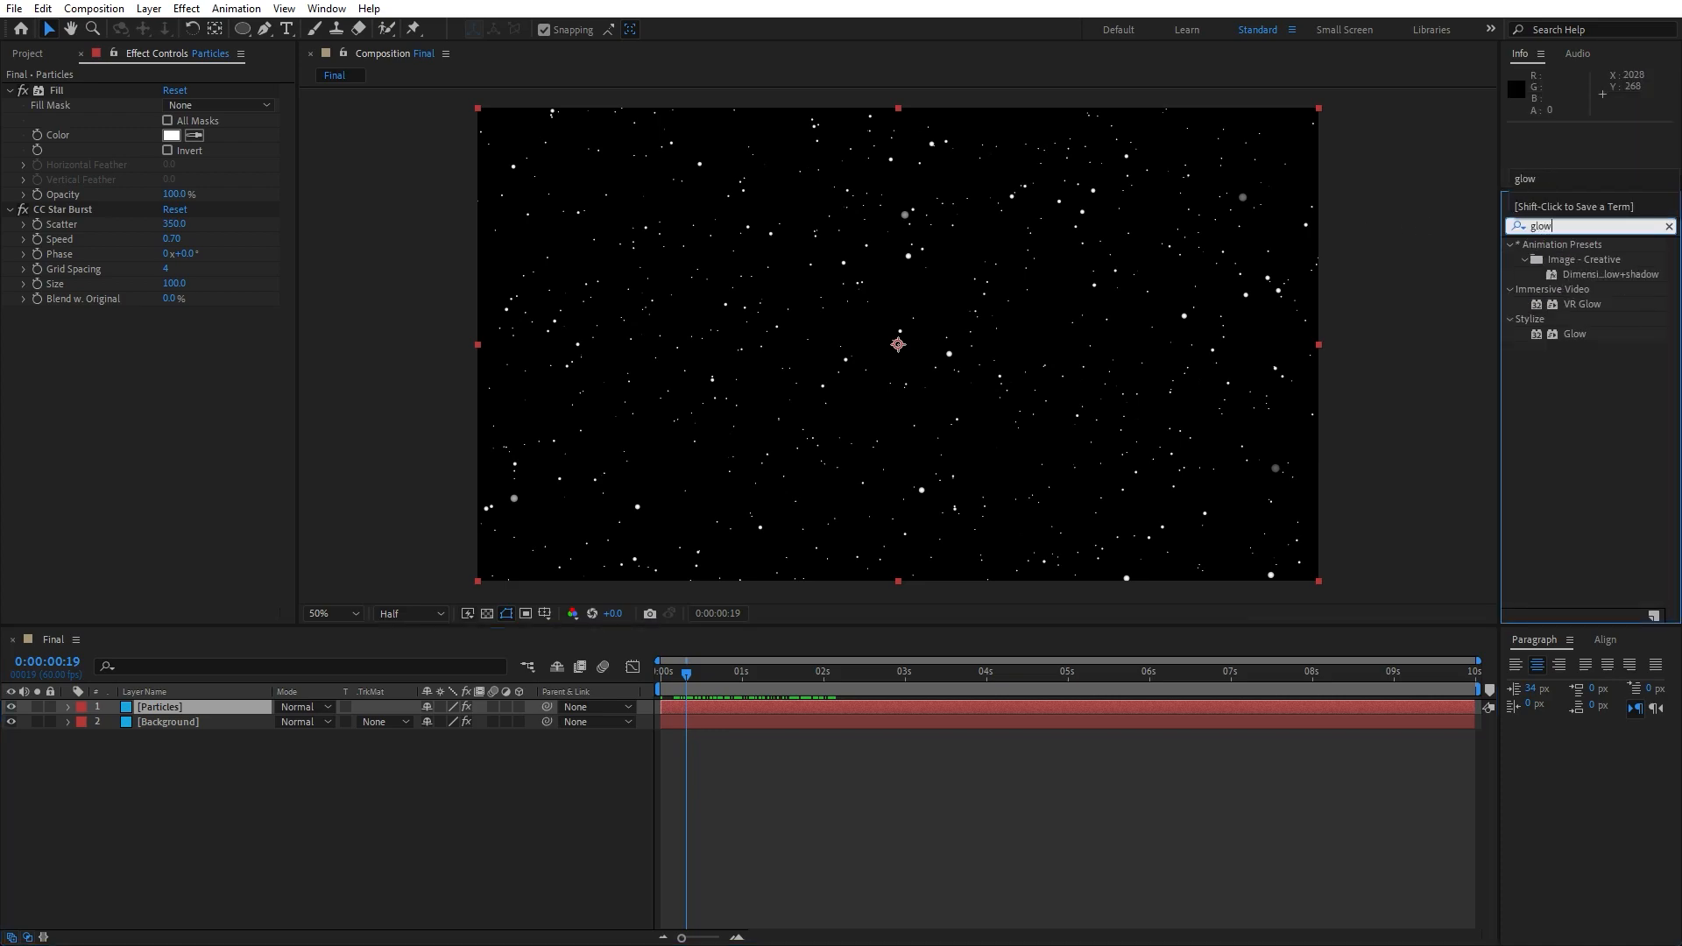
drag(1574, 333, 147, 711)
click(171, 343)
text(30)
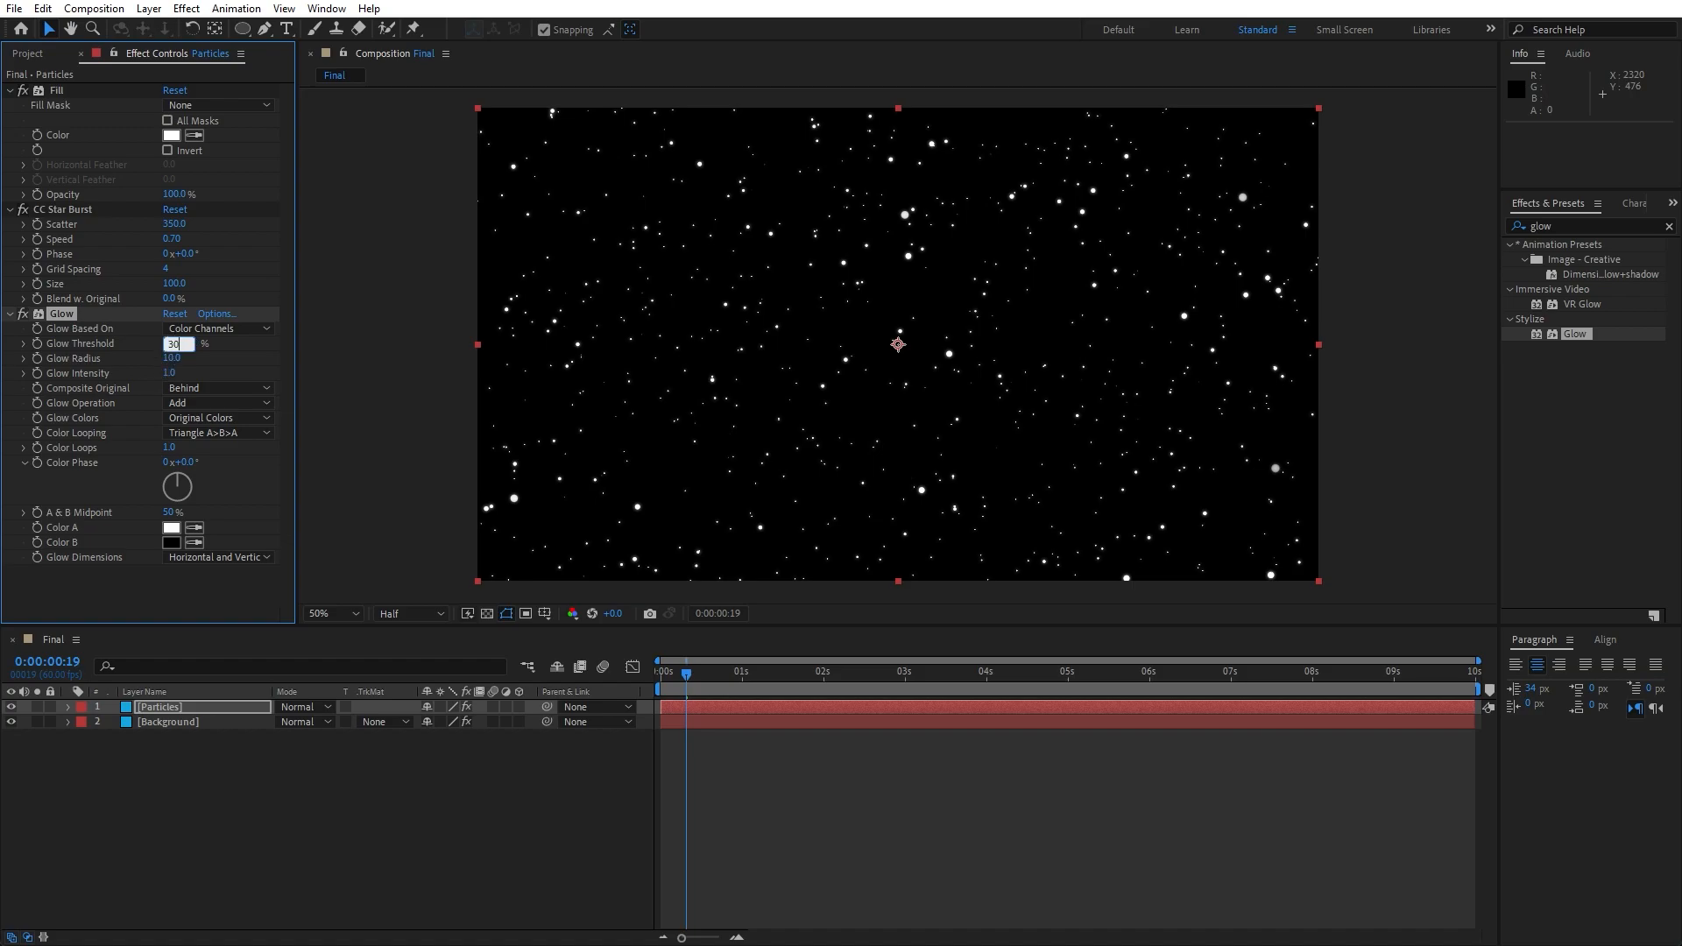
key(Tab)
text(28)
key(Return)
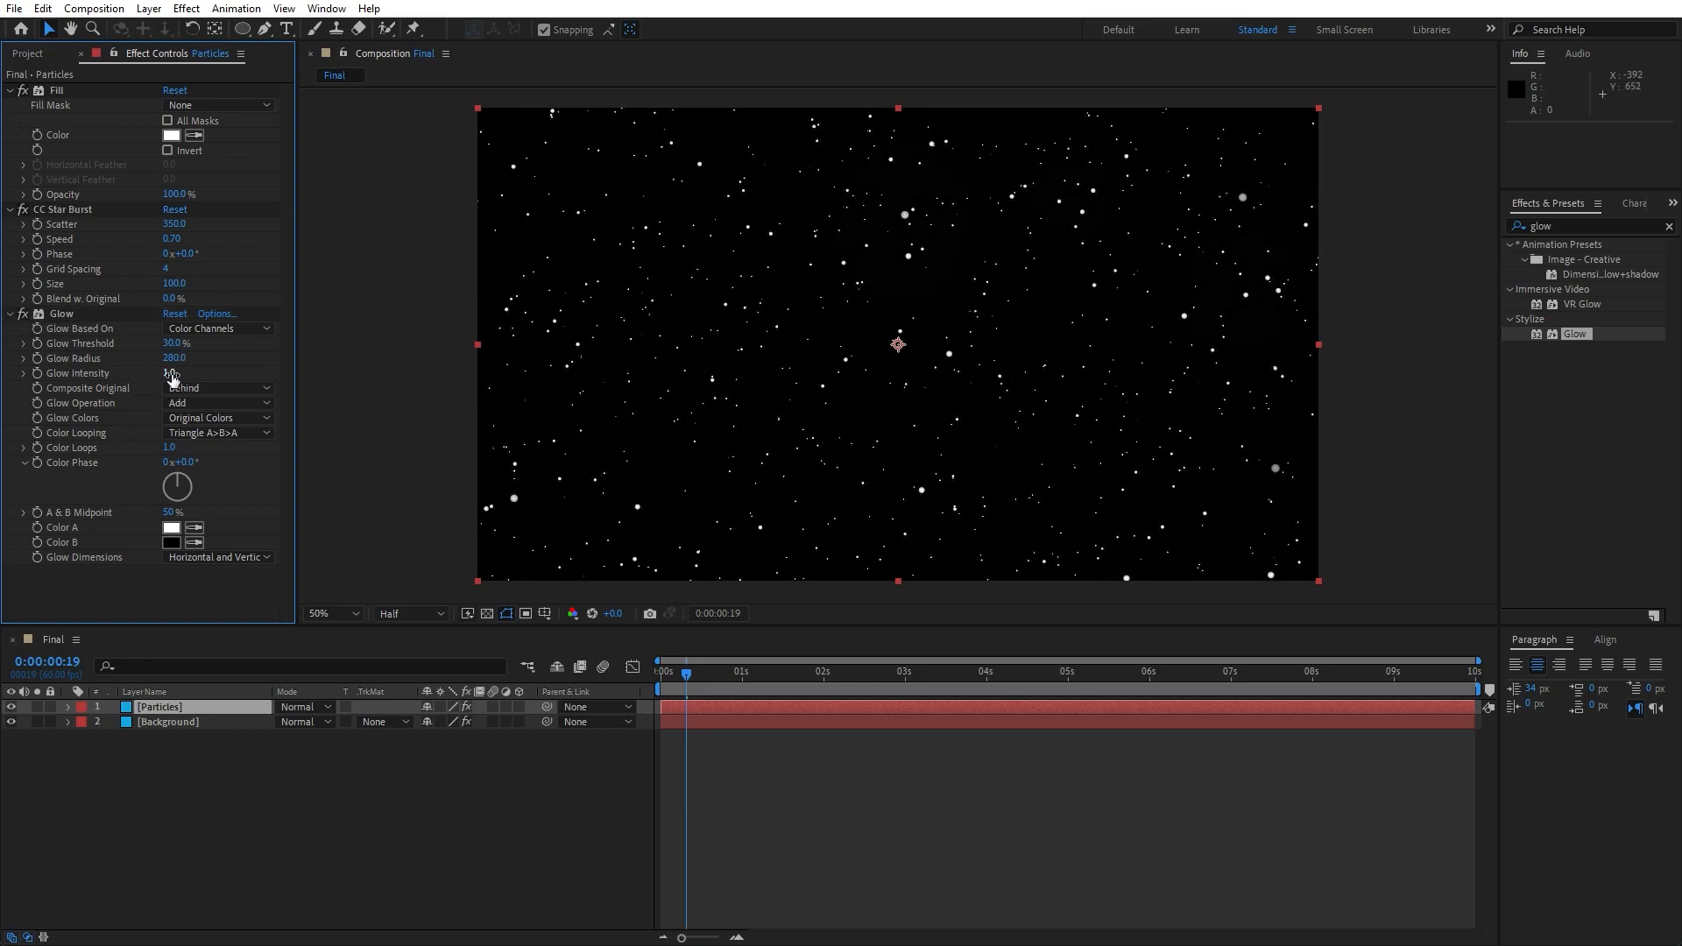
click(171, 374)
text(0.8)
click(296, 839)
Step: Preview the particle animation from the first frame and place the playhead at 0:00:02:01
drag(687, 676, 659, 682)
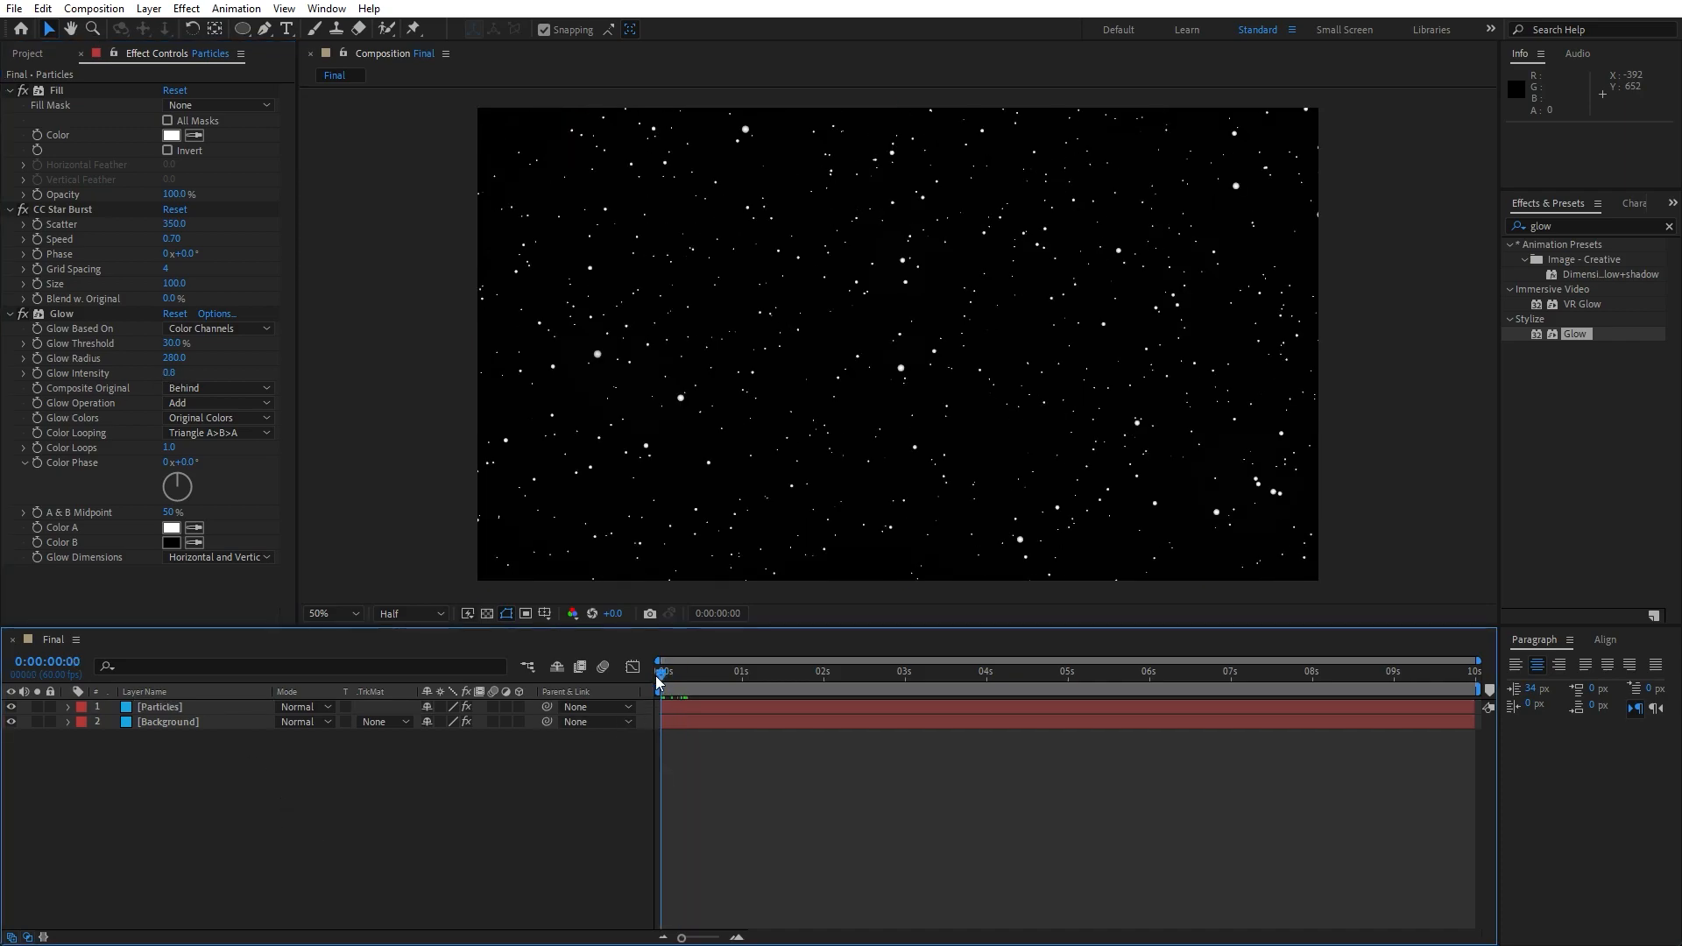
key(space)
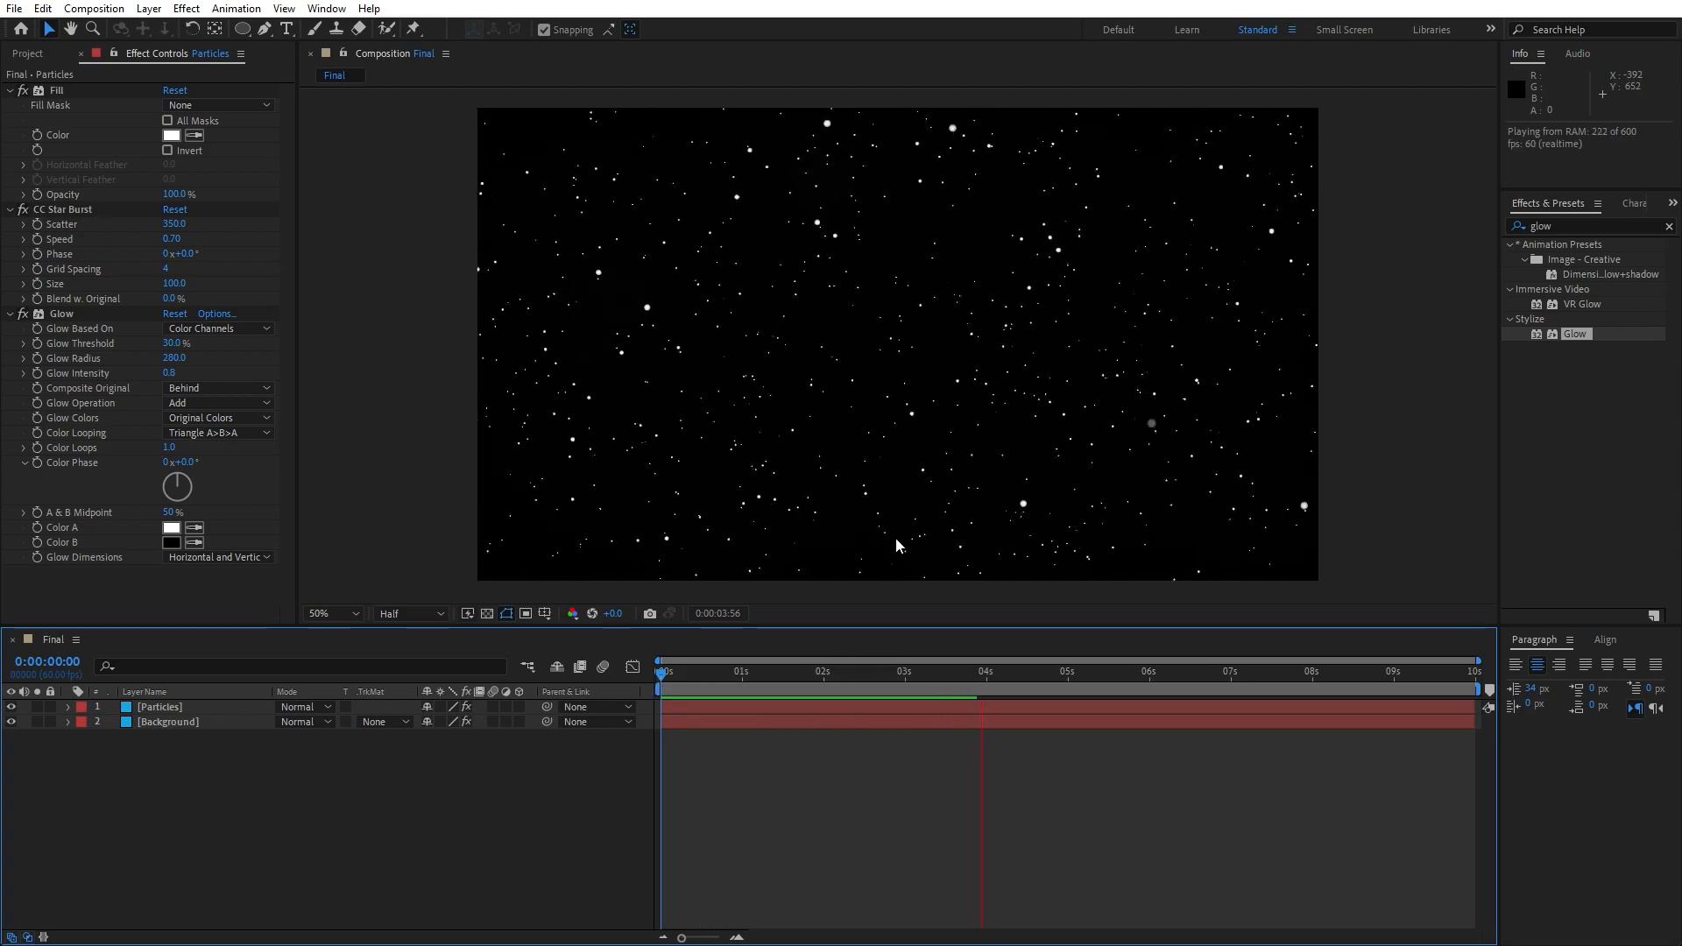
click(825, 682)
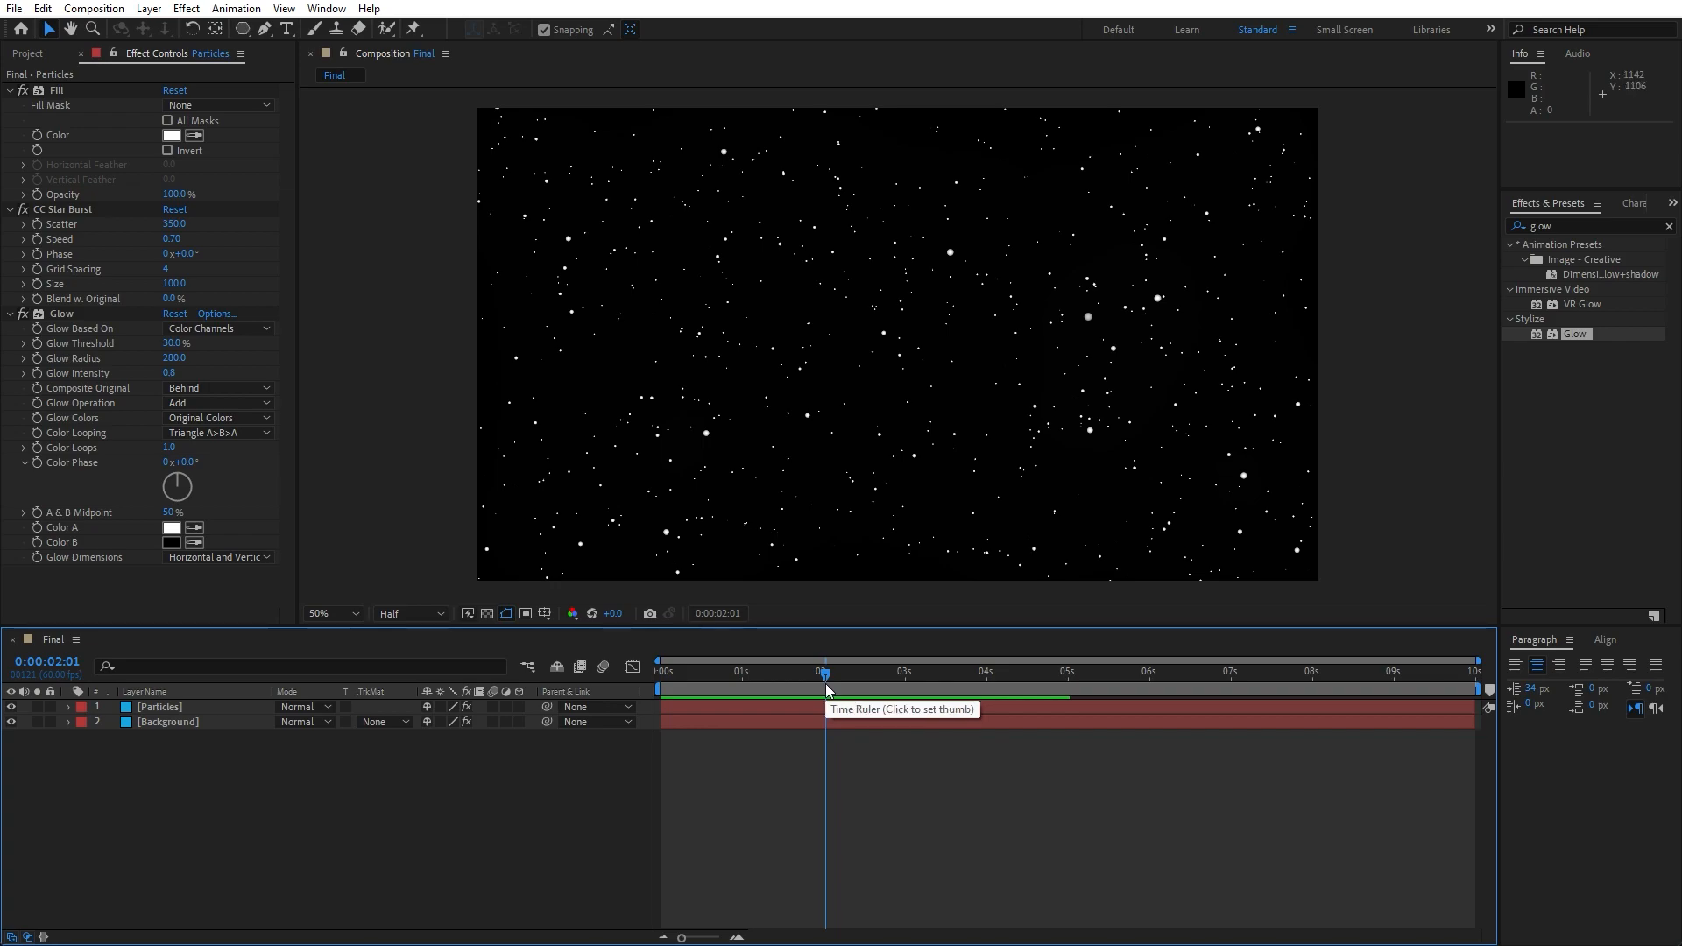
Step: Show the title/action safe guides and draw a pentagon with a white 30 px stroke around the composition center, outer radius about 443 px
click(244, 35)
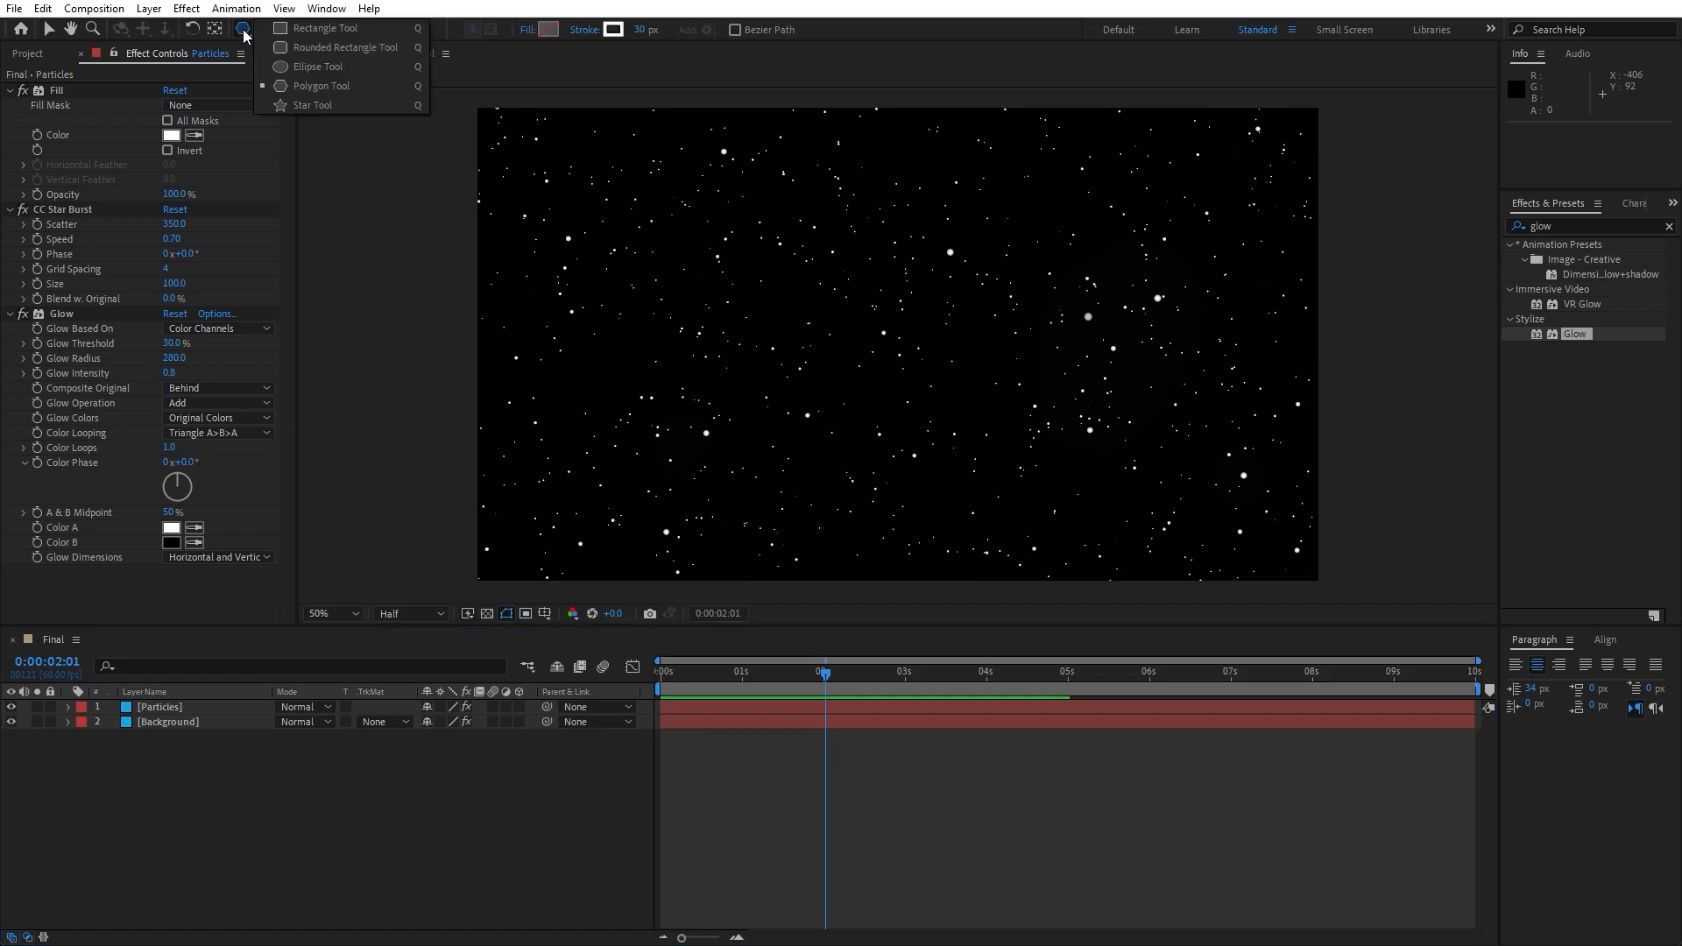
click(308, 86)
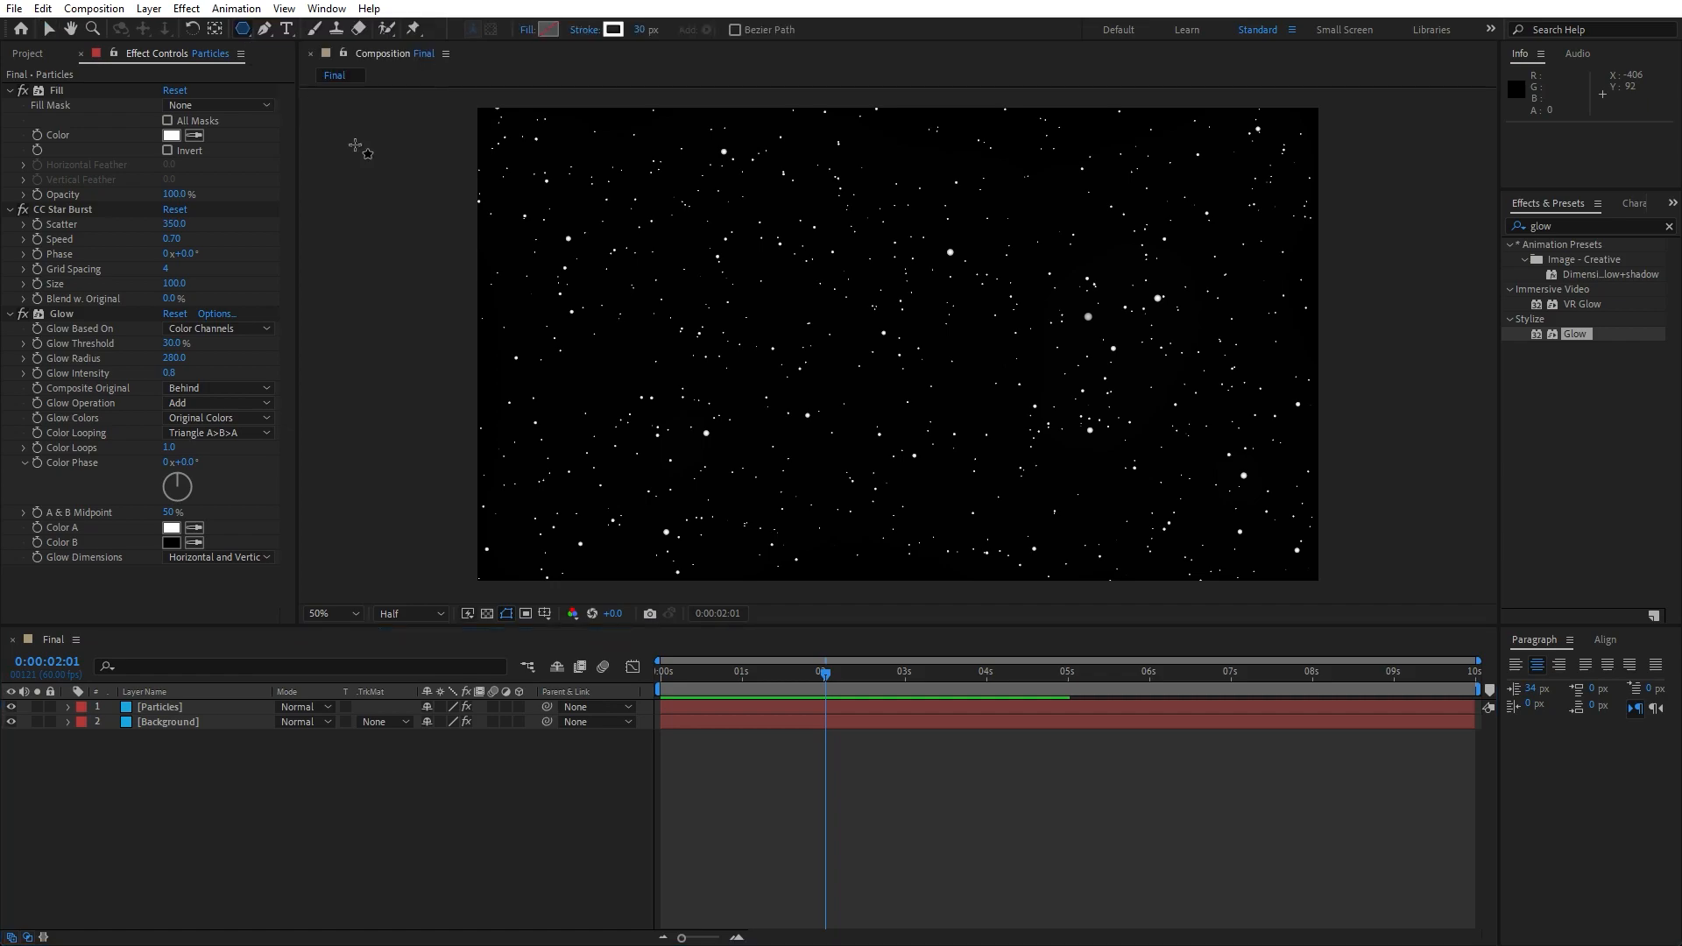
click(544, 613)
click(602, 636)
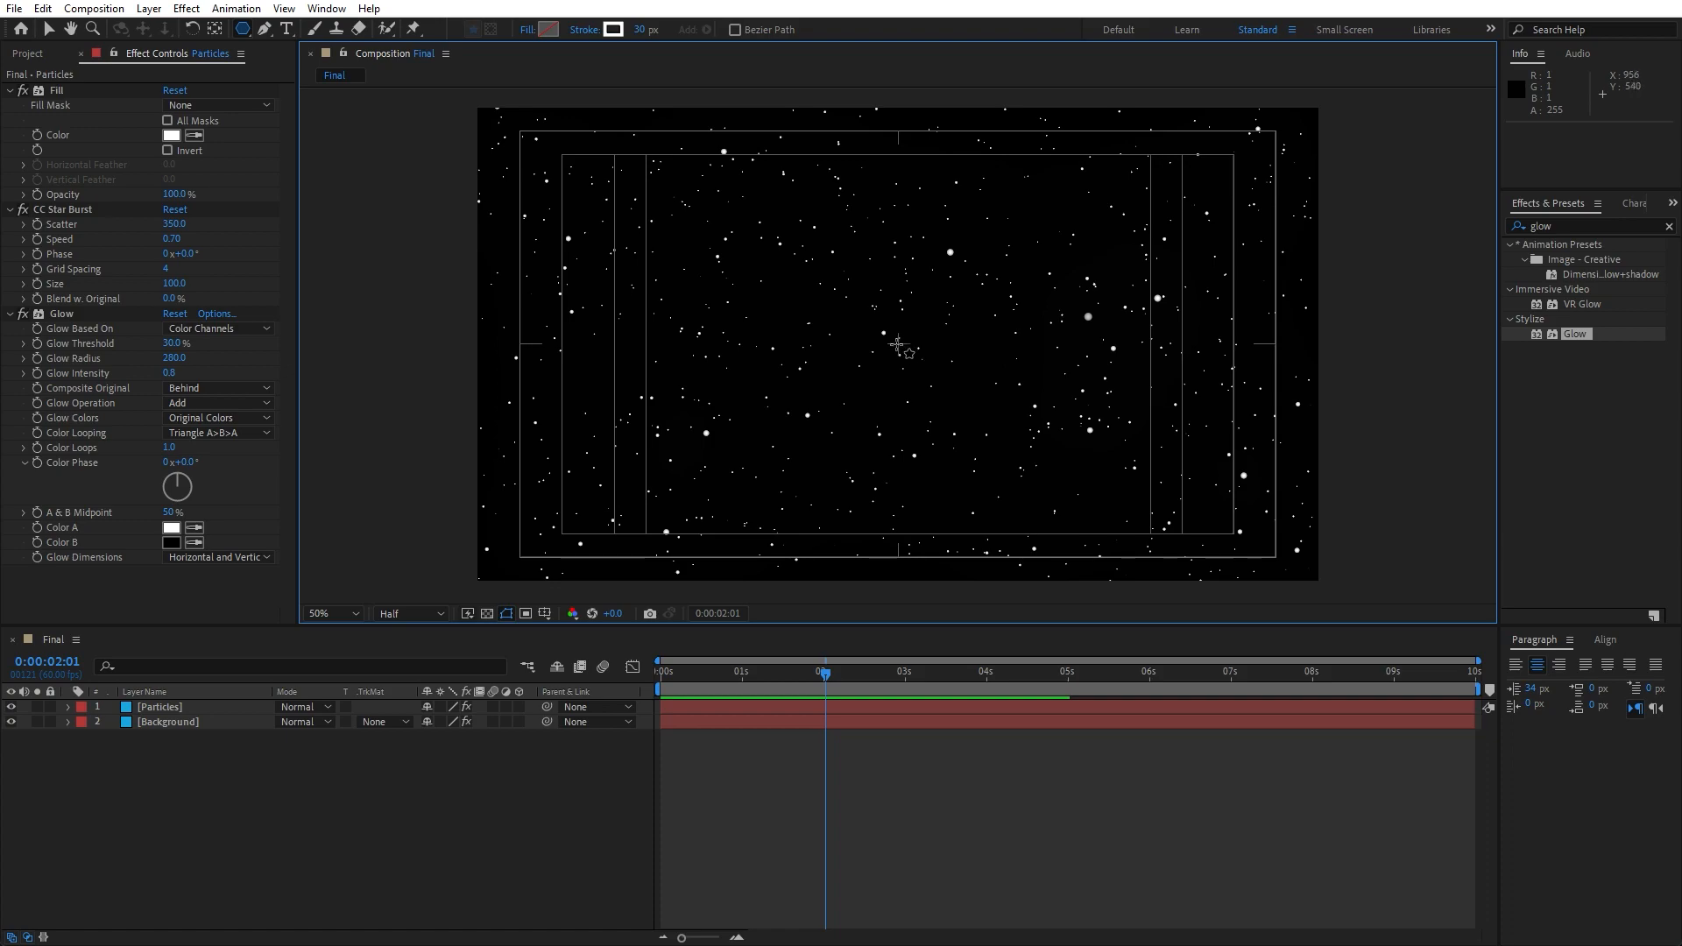
drag(898, 344, 981, 549)
click(425, 811)
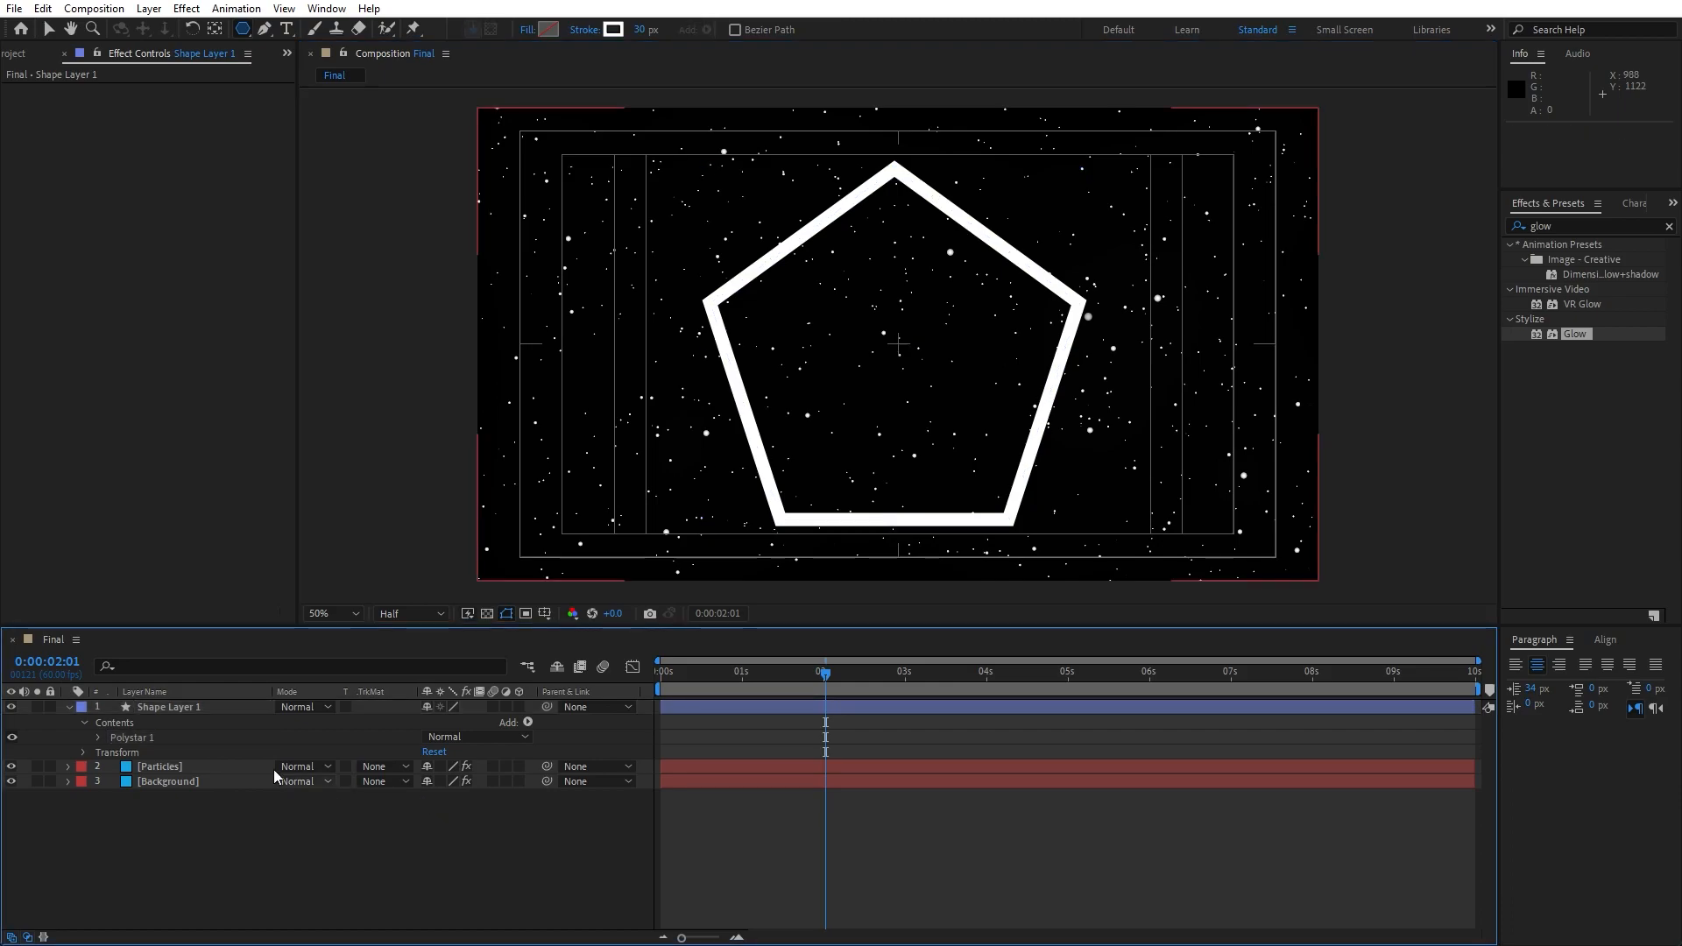
Step: Try 3 points on the shape layer's polystar path, restore 5 points and collapse the layer's properties
click(99, 738)
click(113, 753)
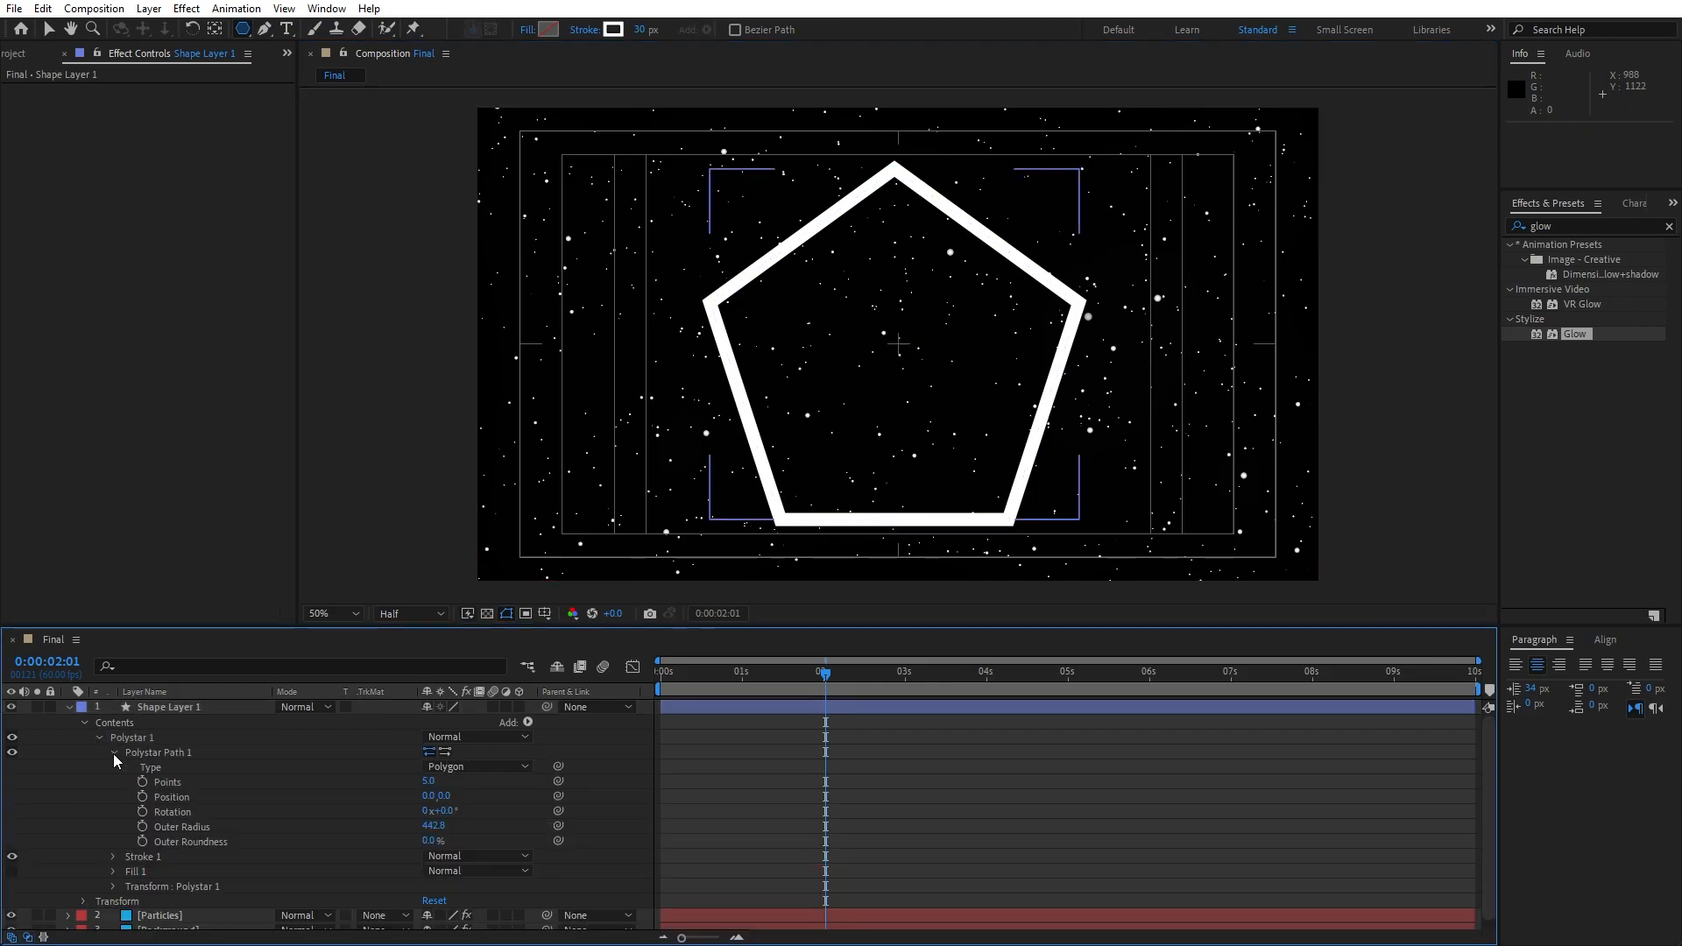
click(430, 782)
text(3)
click(234, 477)
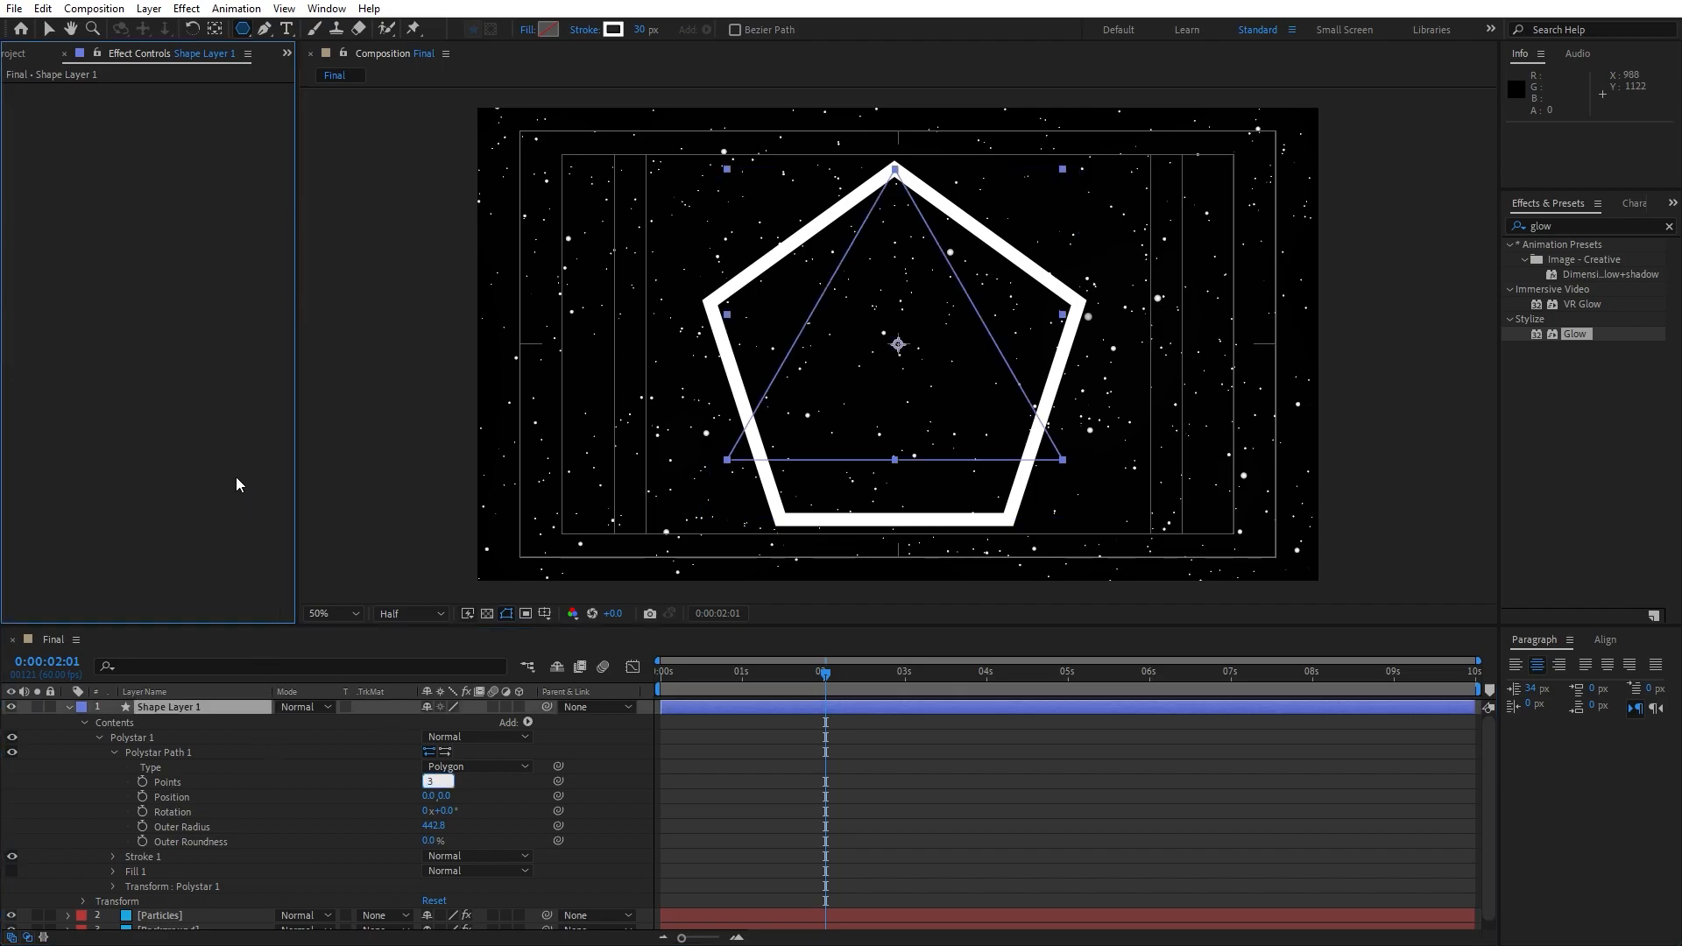
click(428, 782)
text(5)
click(263, 515)
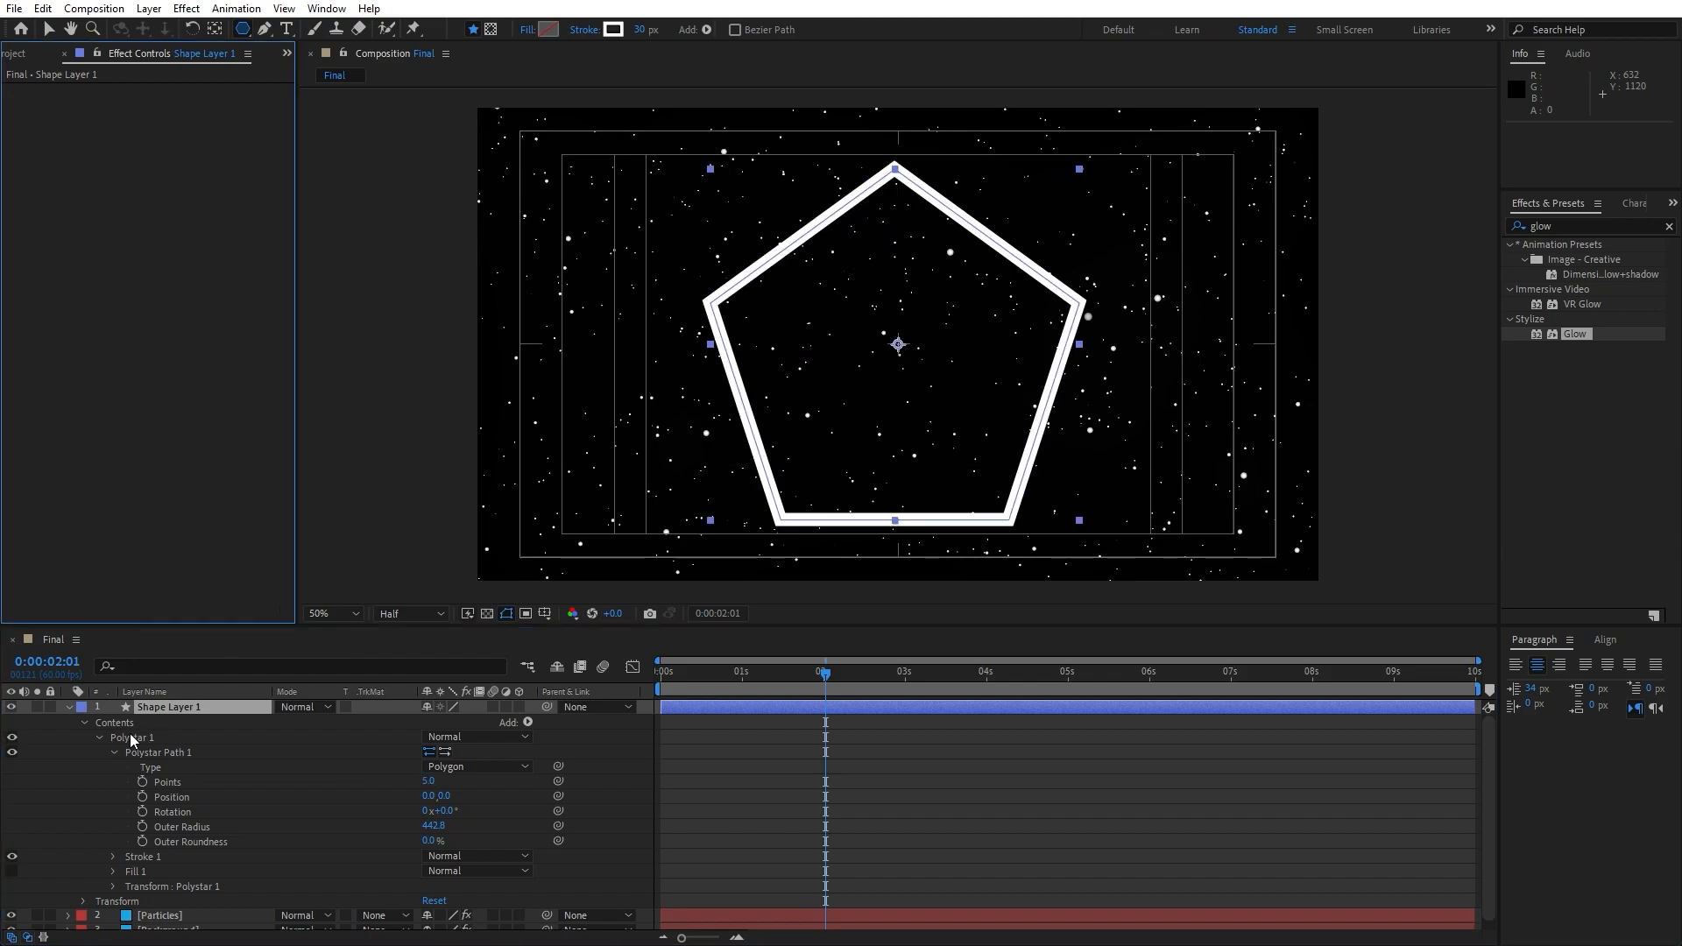
click(69, 707)
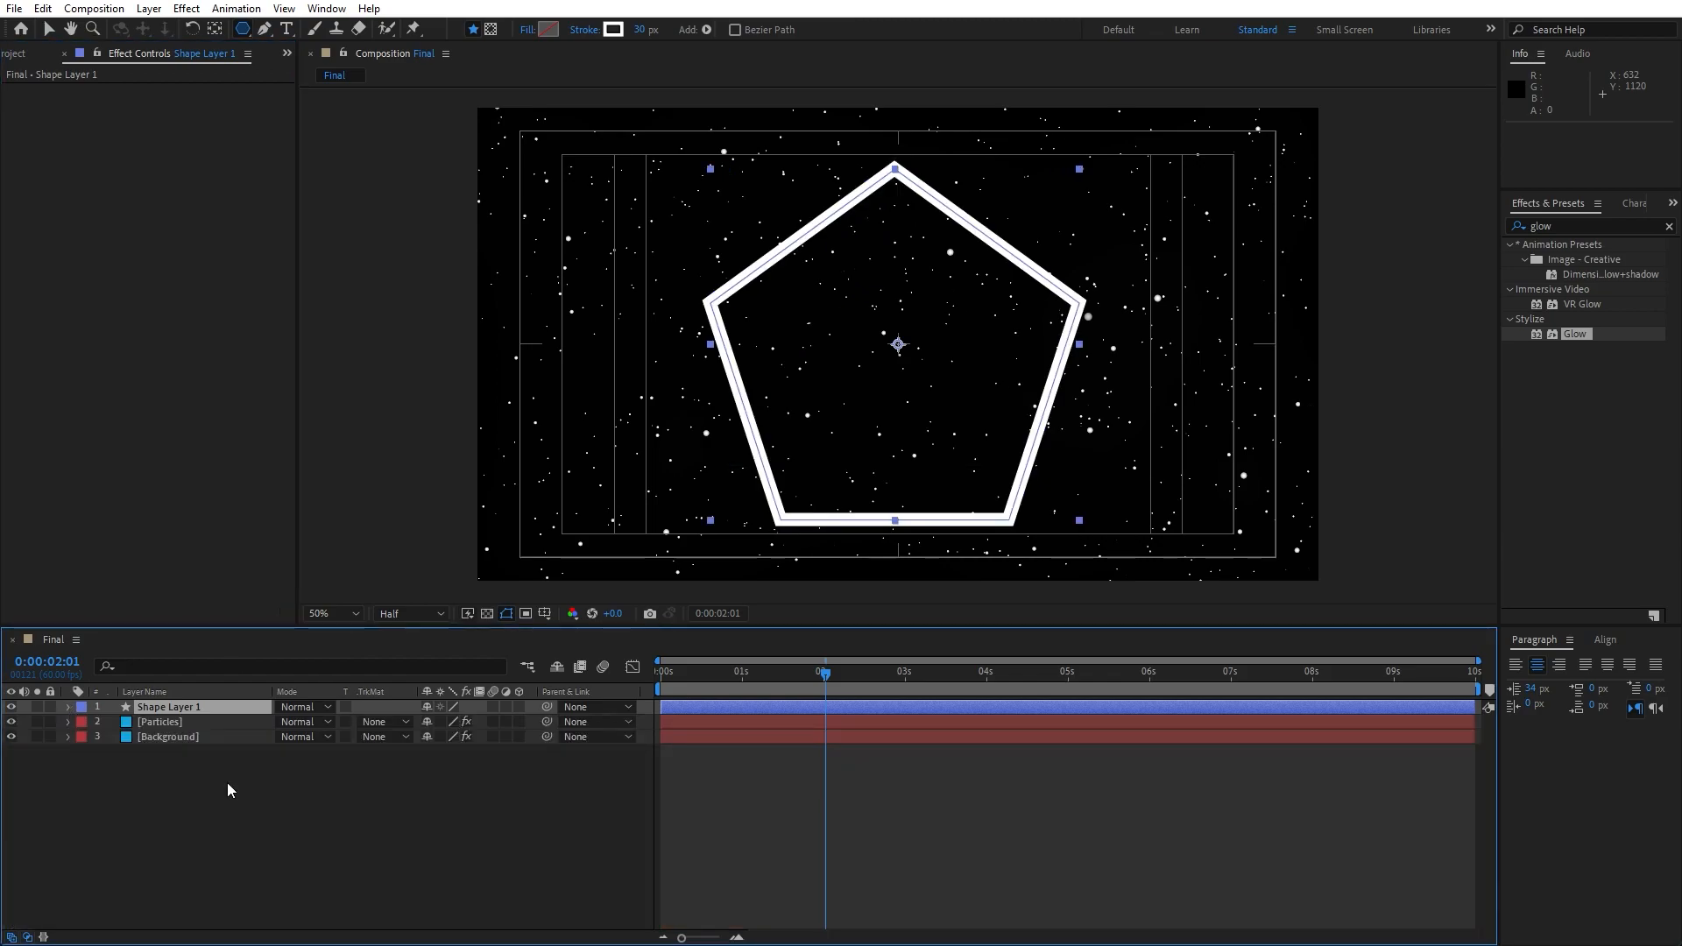
Step: Center Shape Layer 1's anchor point within the pentagon
click(197, 707)
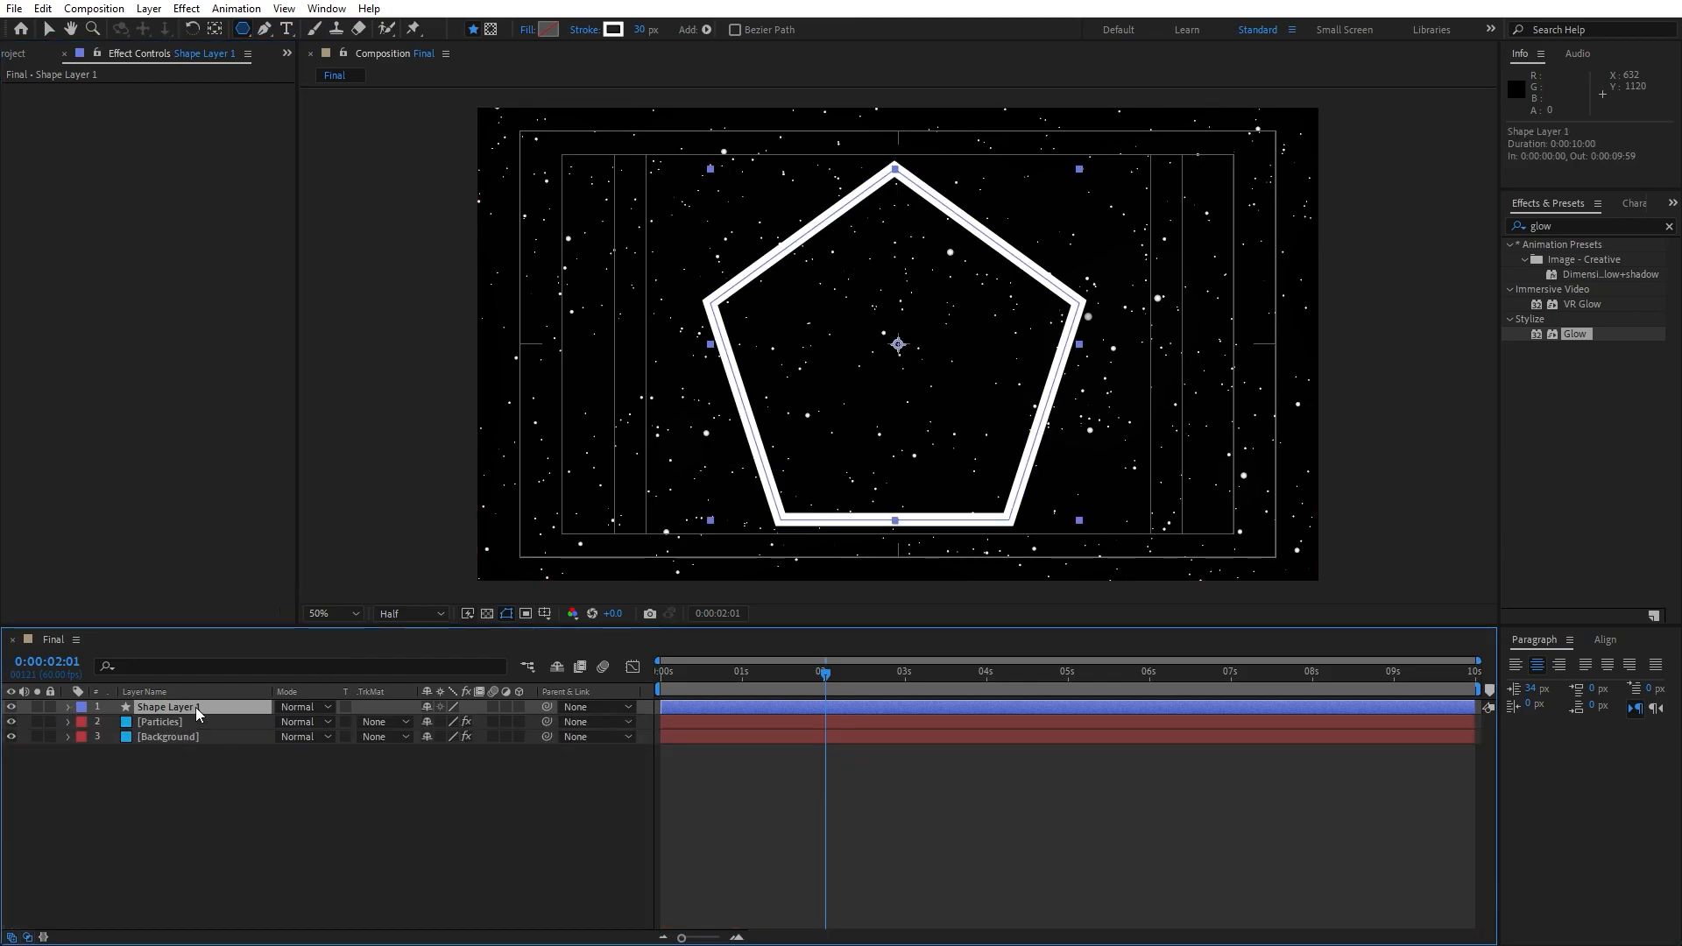
click(216, 31)
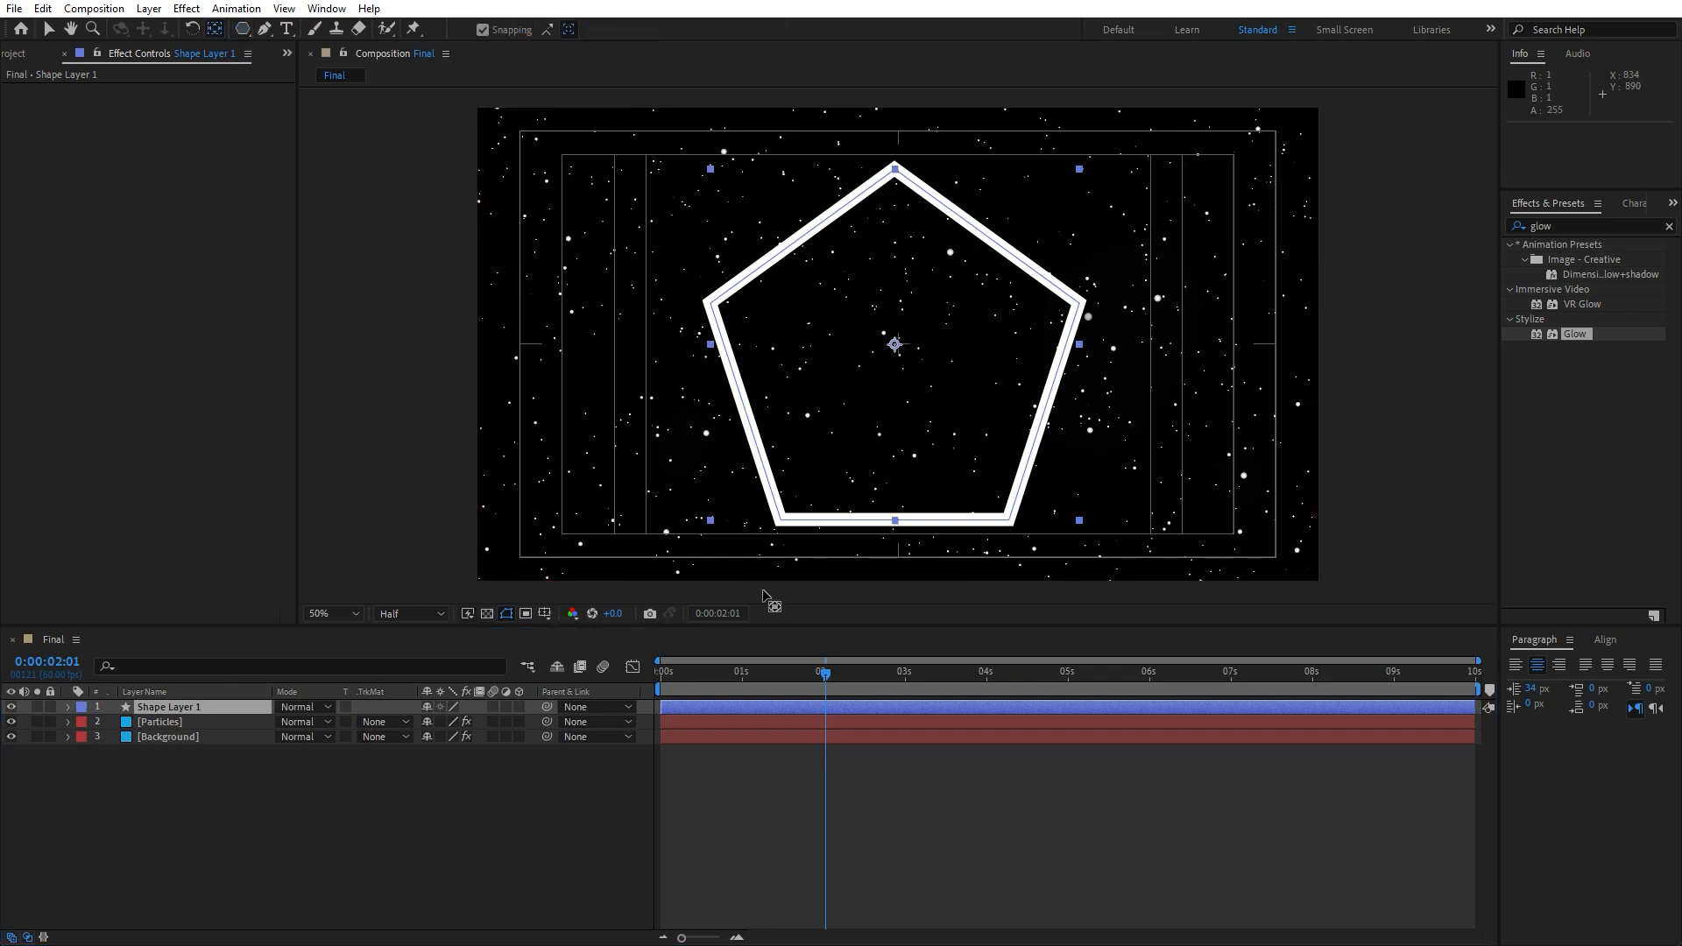
Step: Set Shape Layer 1's Scale to 0% at the first frame and start keyframing both Scale and Rotation there
key(s)
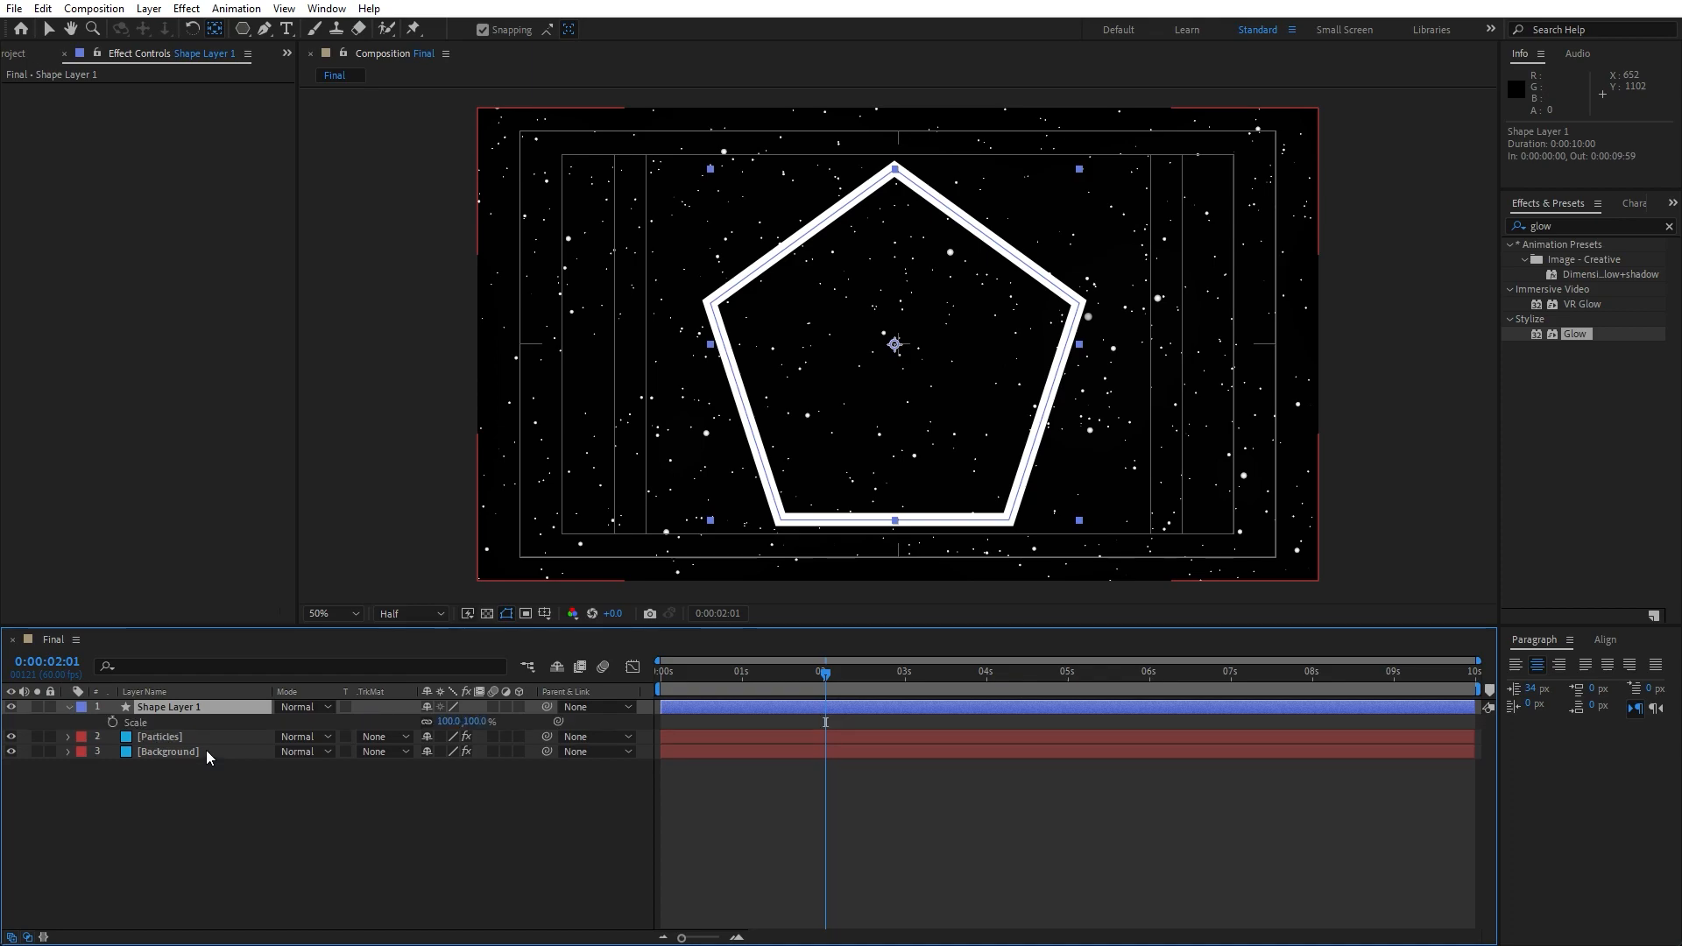
key(shift+r)
key(Home)
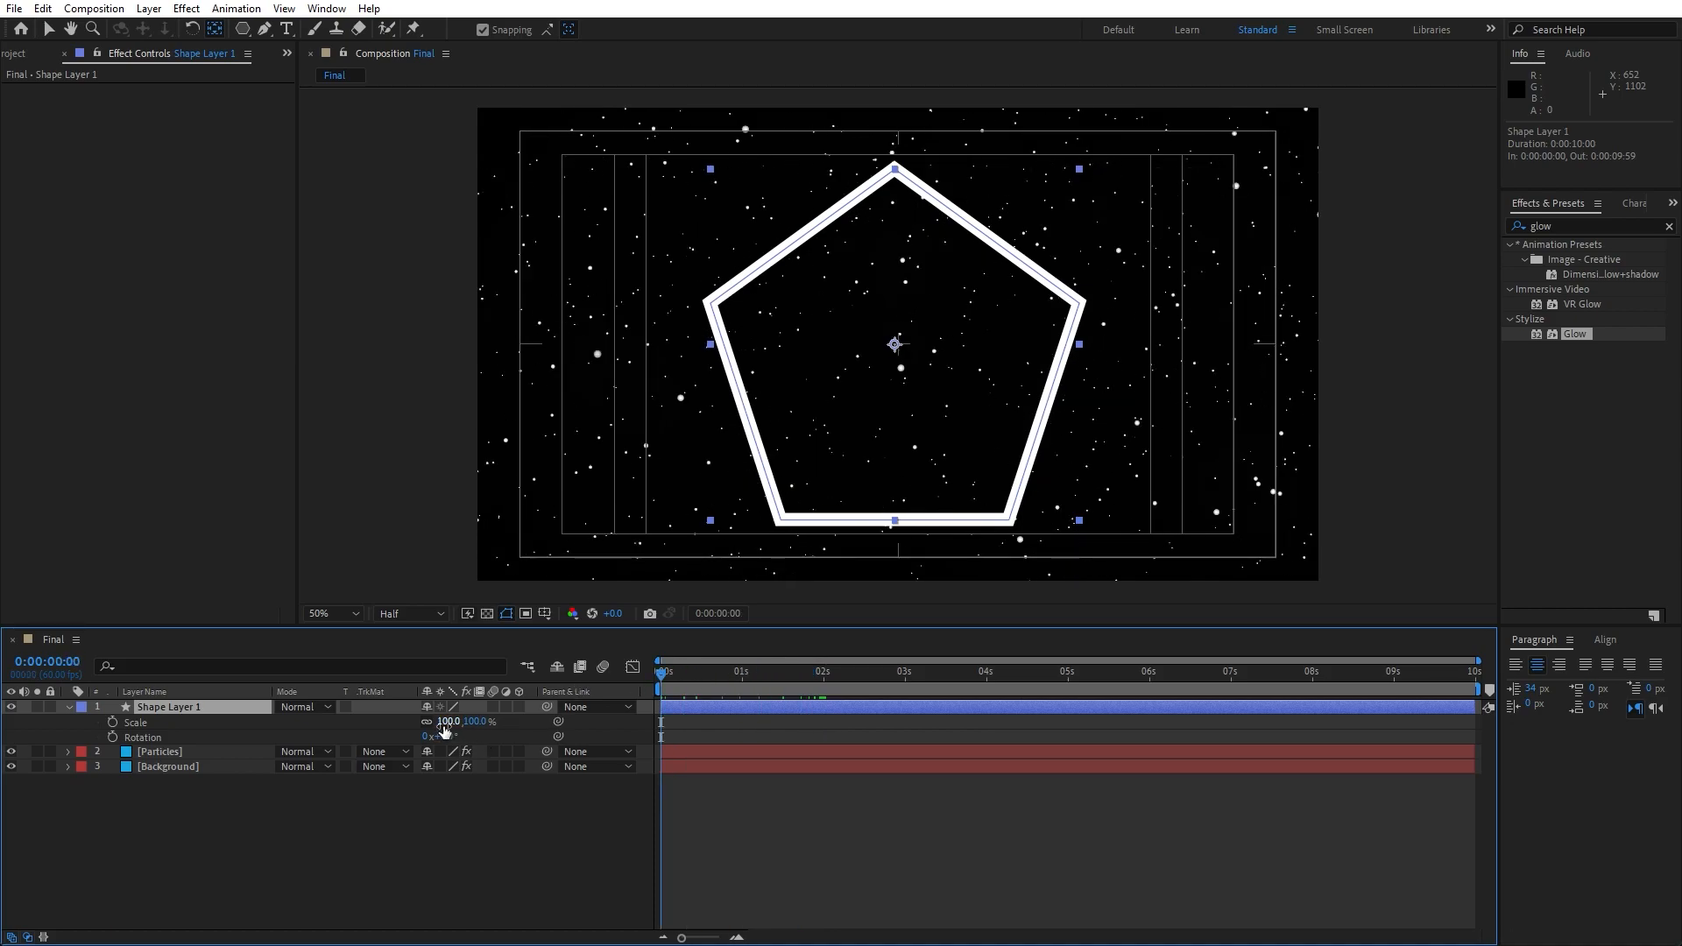
click(446, 723)
text(0)
key(Return)
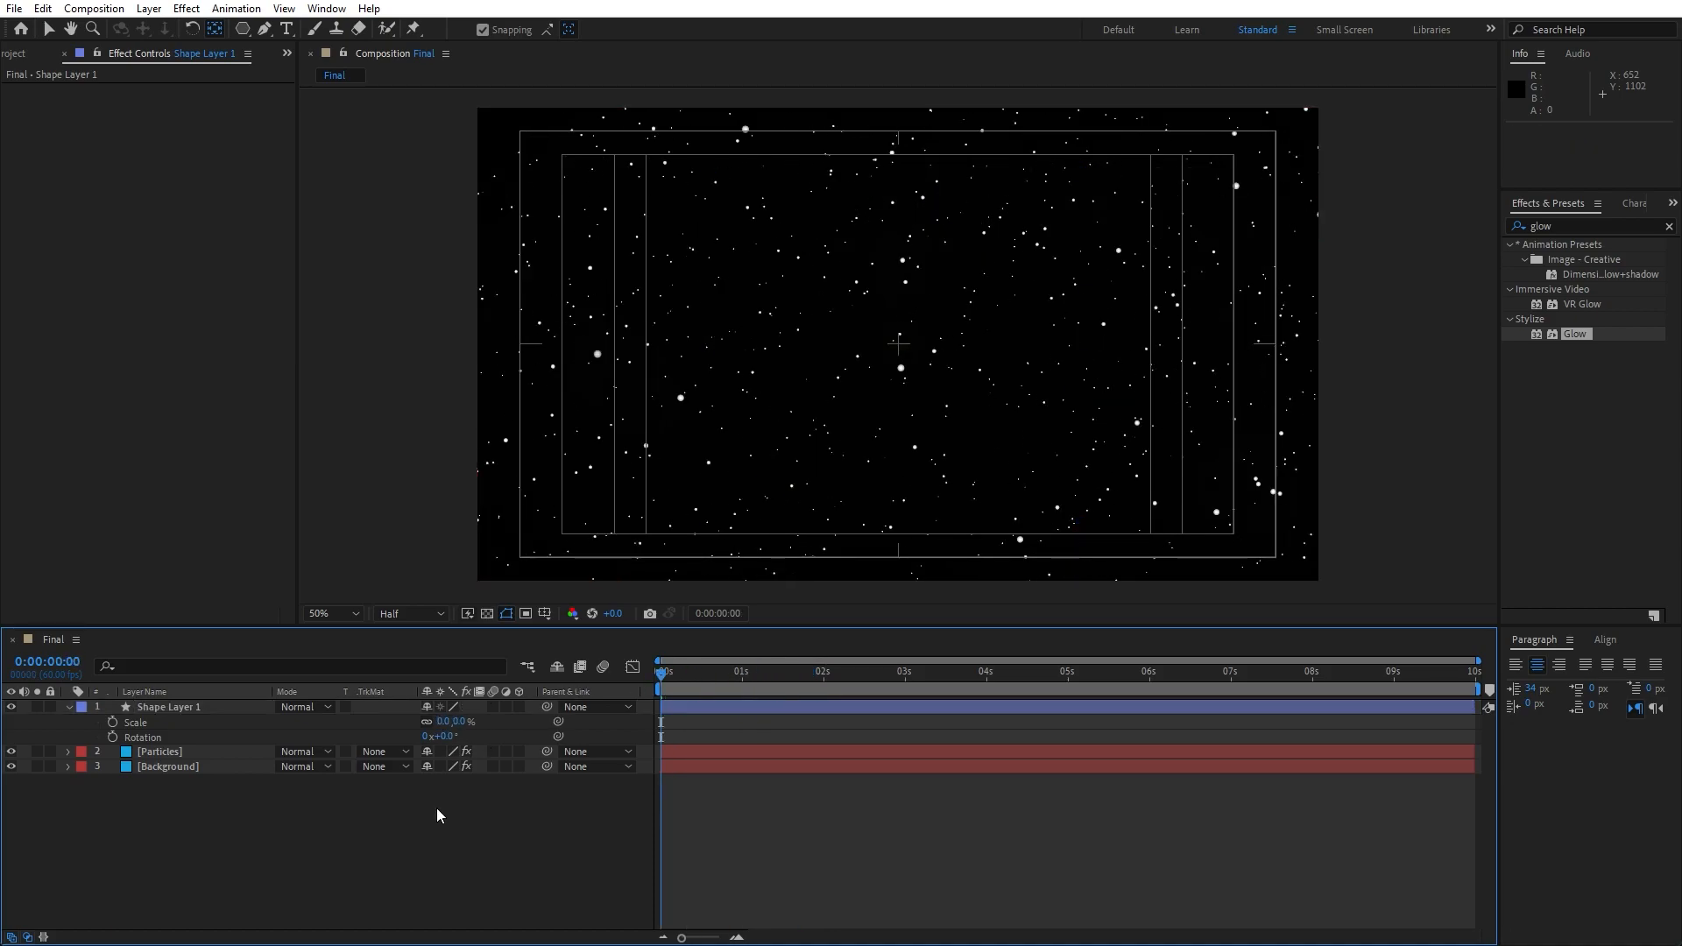
click(110, 721)
click(113, 737)
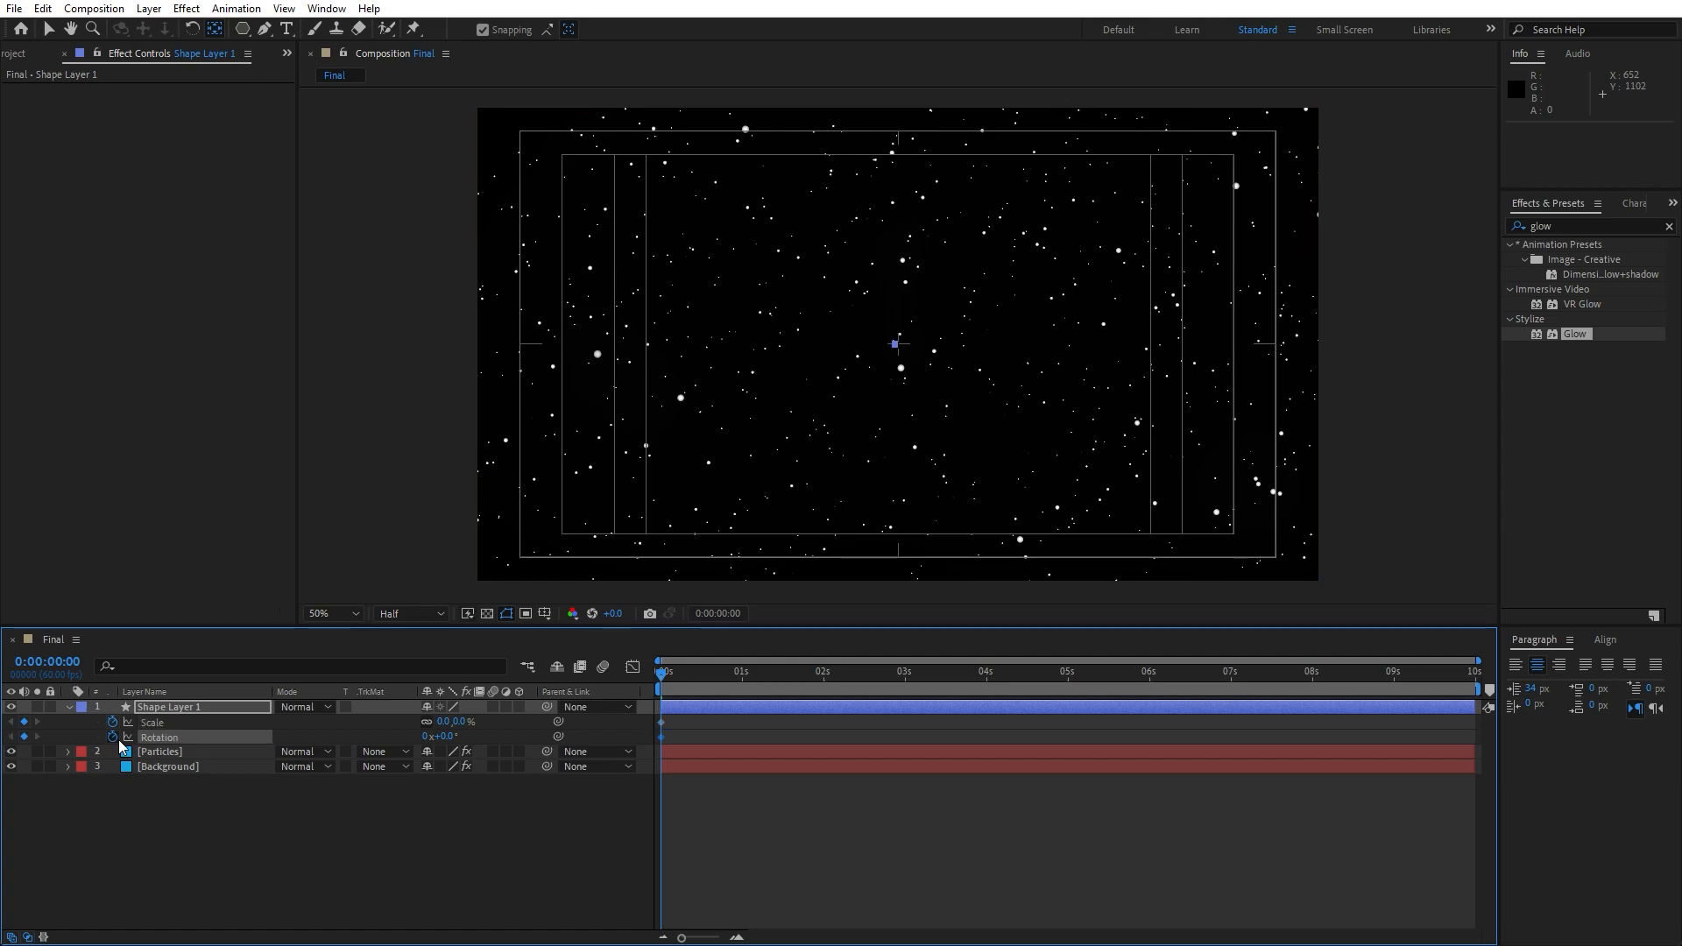
Step: Add keyframes at 0:00:03:59 on Shape Layer 1 with Scale 500% and Rotation 75°
drag(663, 673, 985, 675)
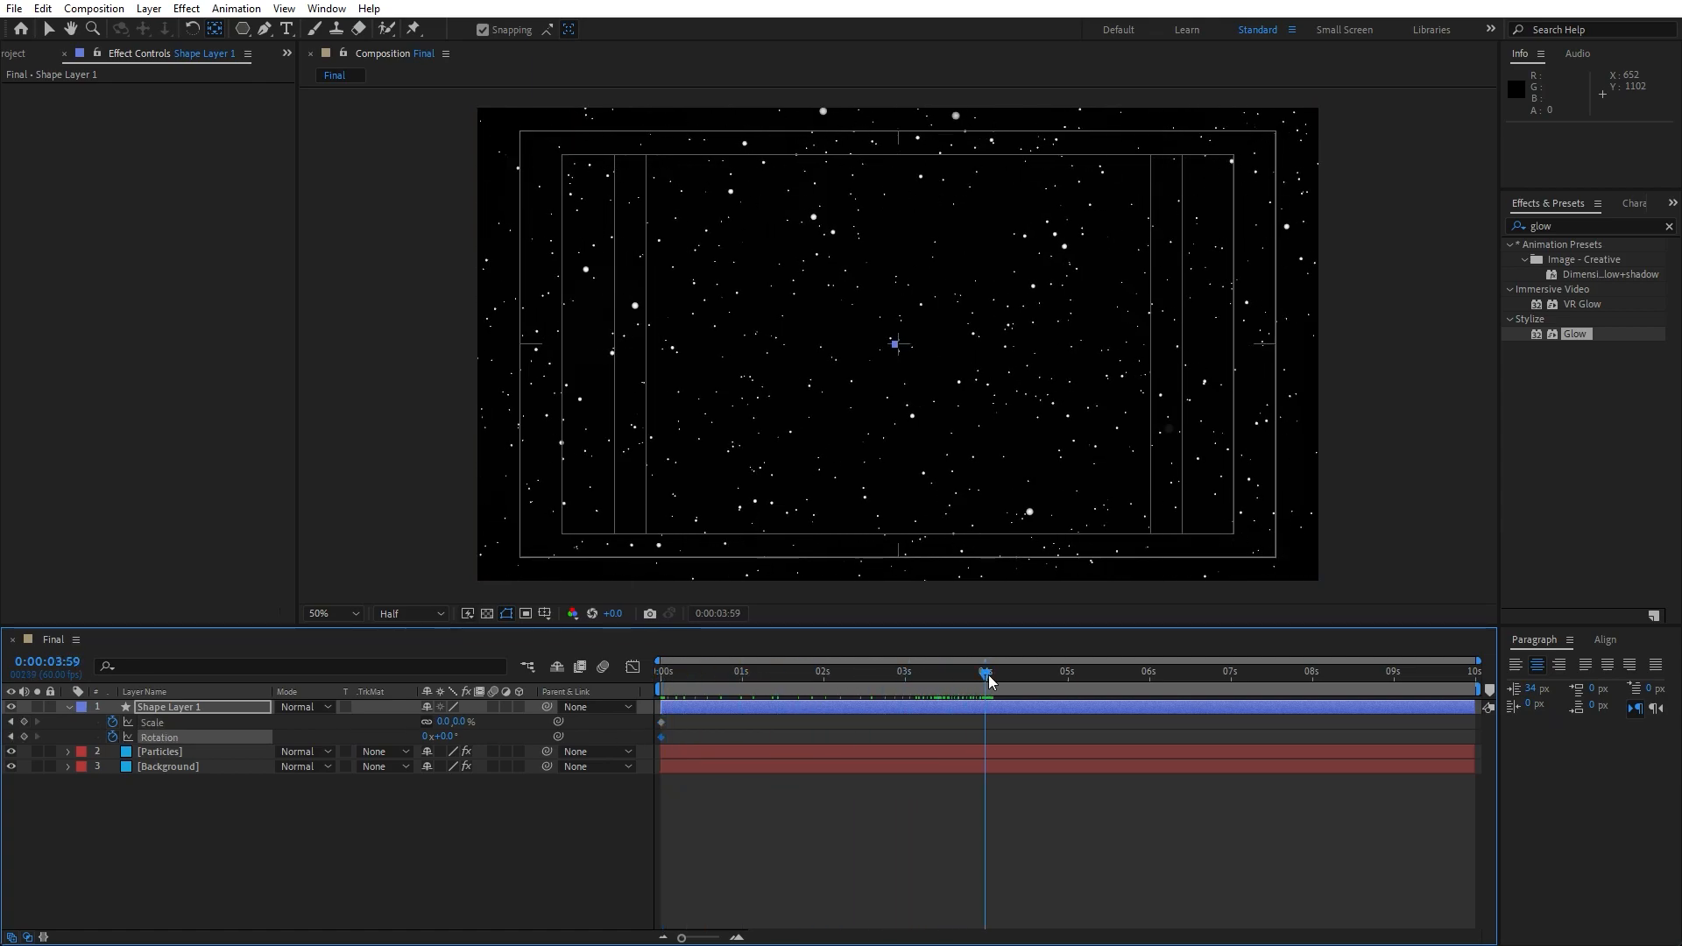
click(402, 842)
click(459, 724)
text(500)
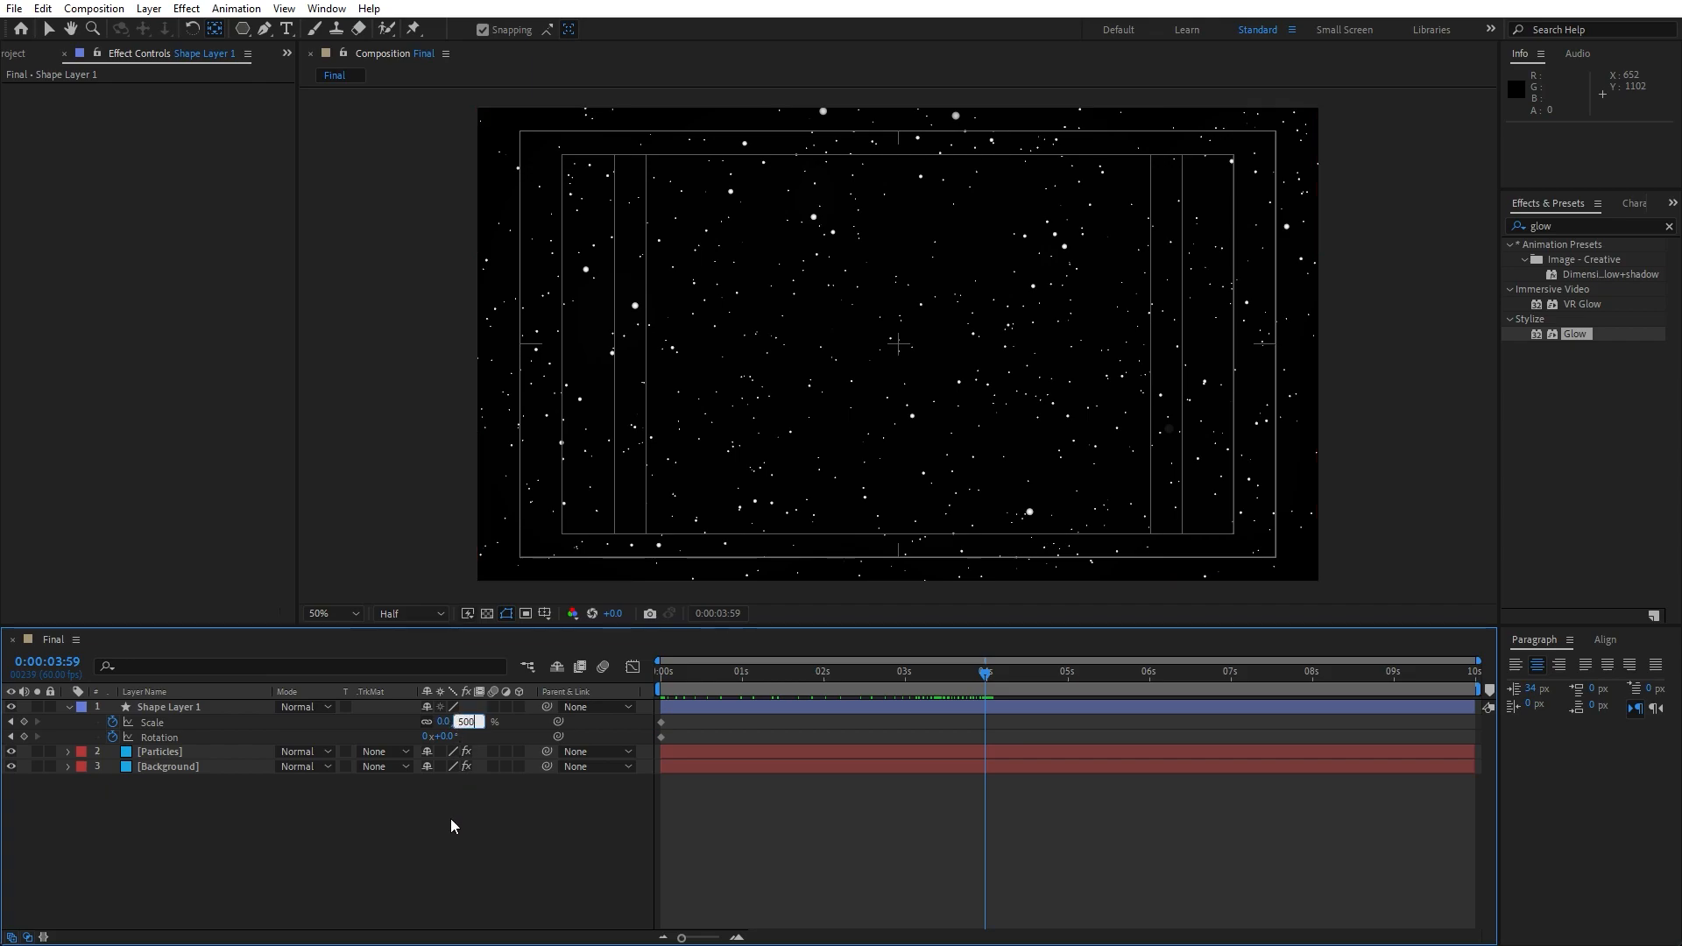
key(Return)
click(444, 738)
text(75)
key(Return)
Step: Preview the pentagon's scale and rotation animation from the first frame
key(Home)
key(space)
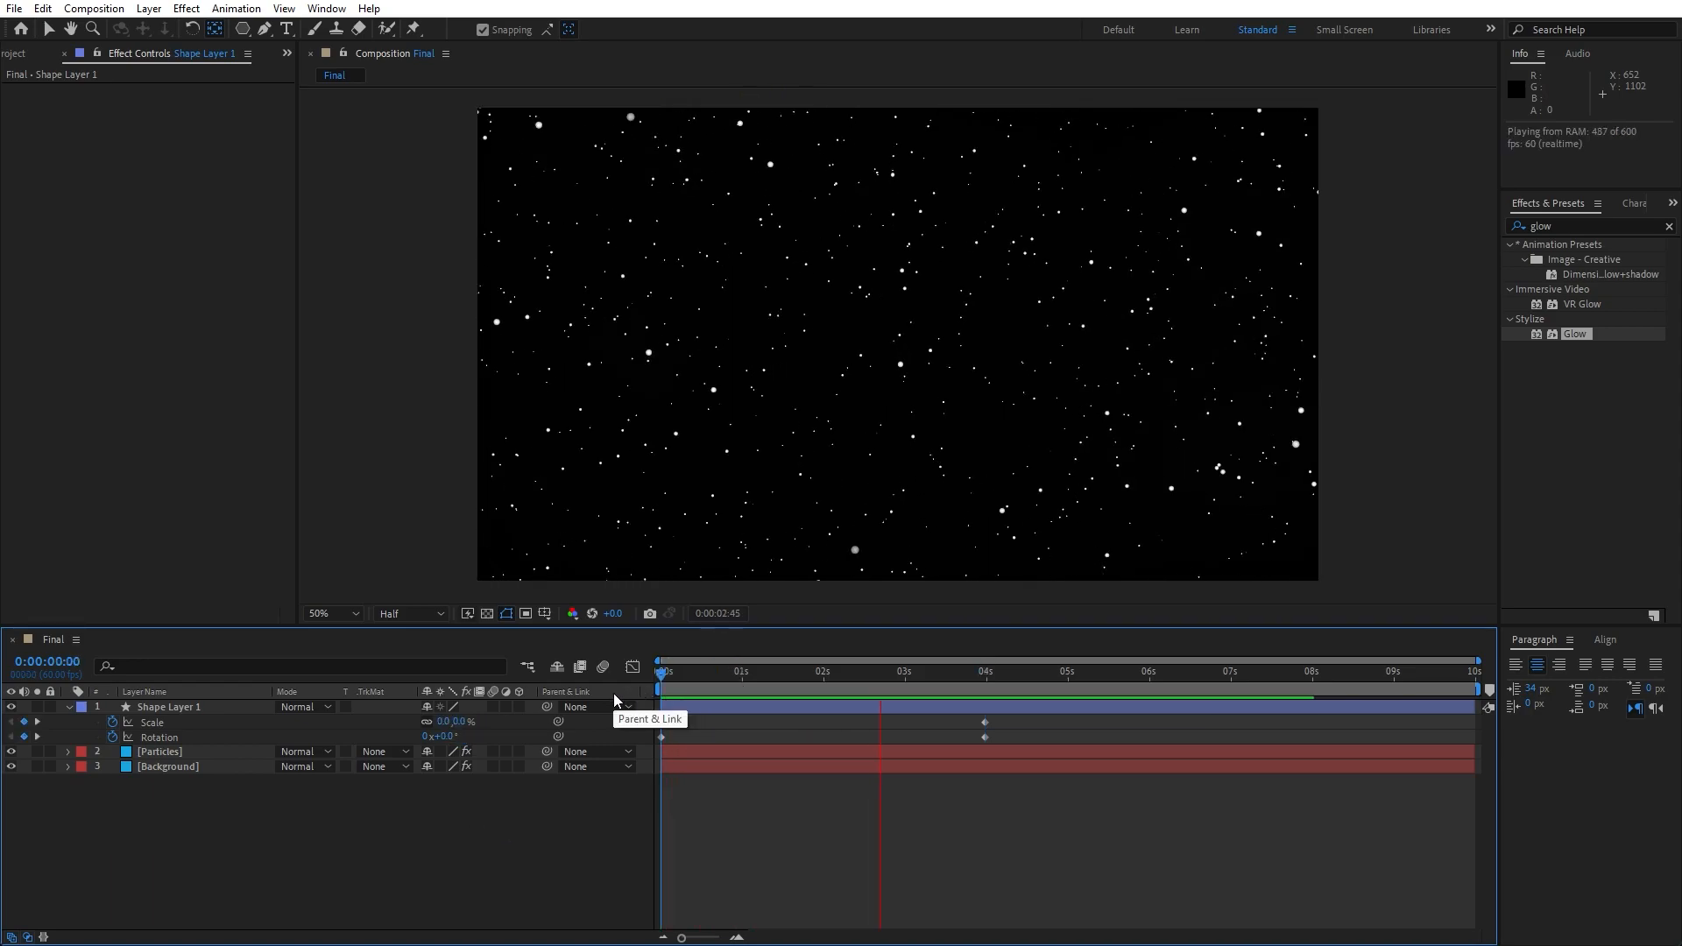
drag(738, 696, 662, 676)
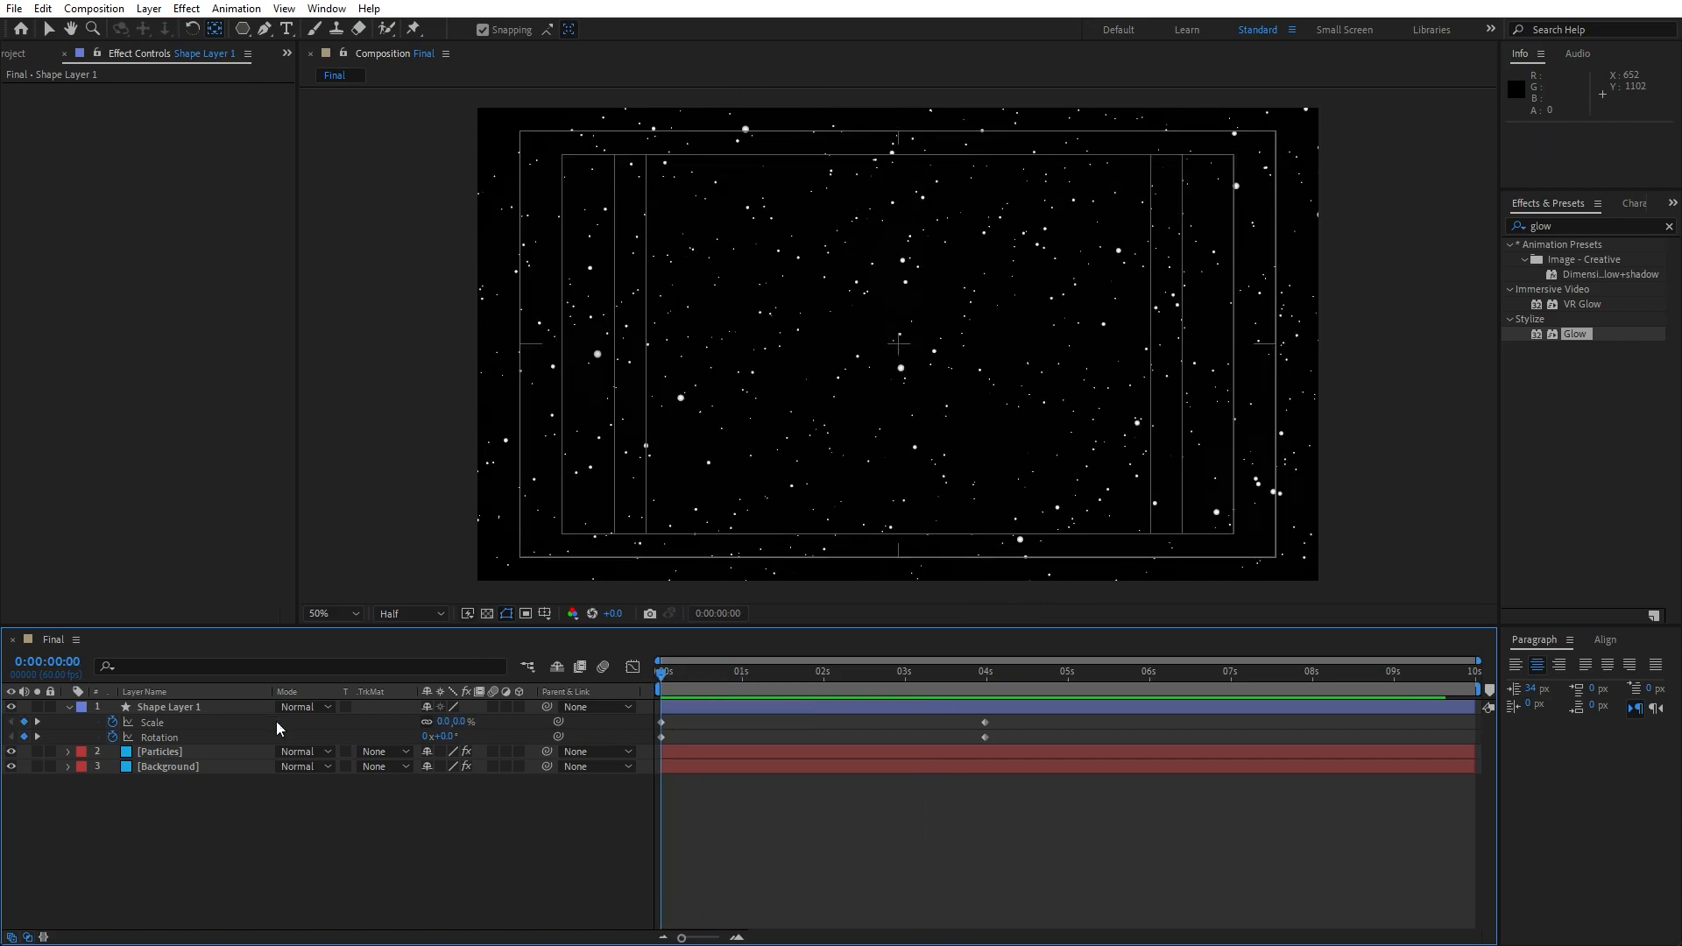
Step: Collapse Shape Layer 1 and pre-compose it as "Shape", moving all attributes into the new composition
click(68, 706)
click(65, 55)
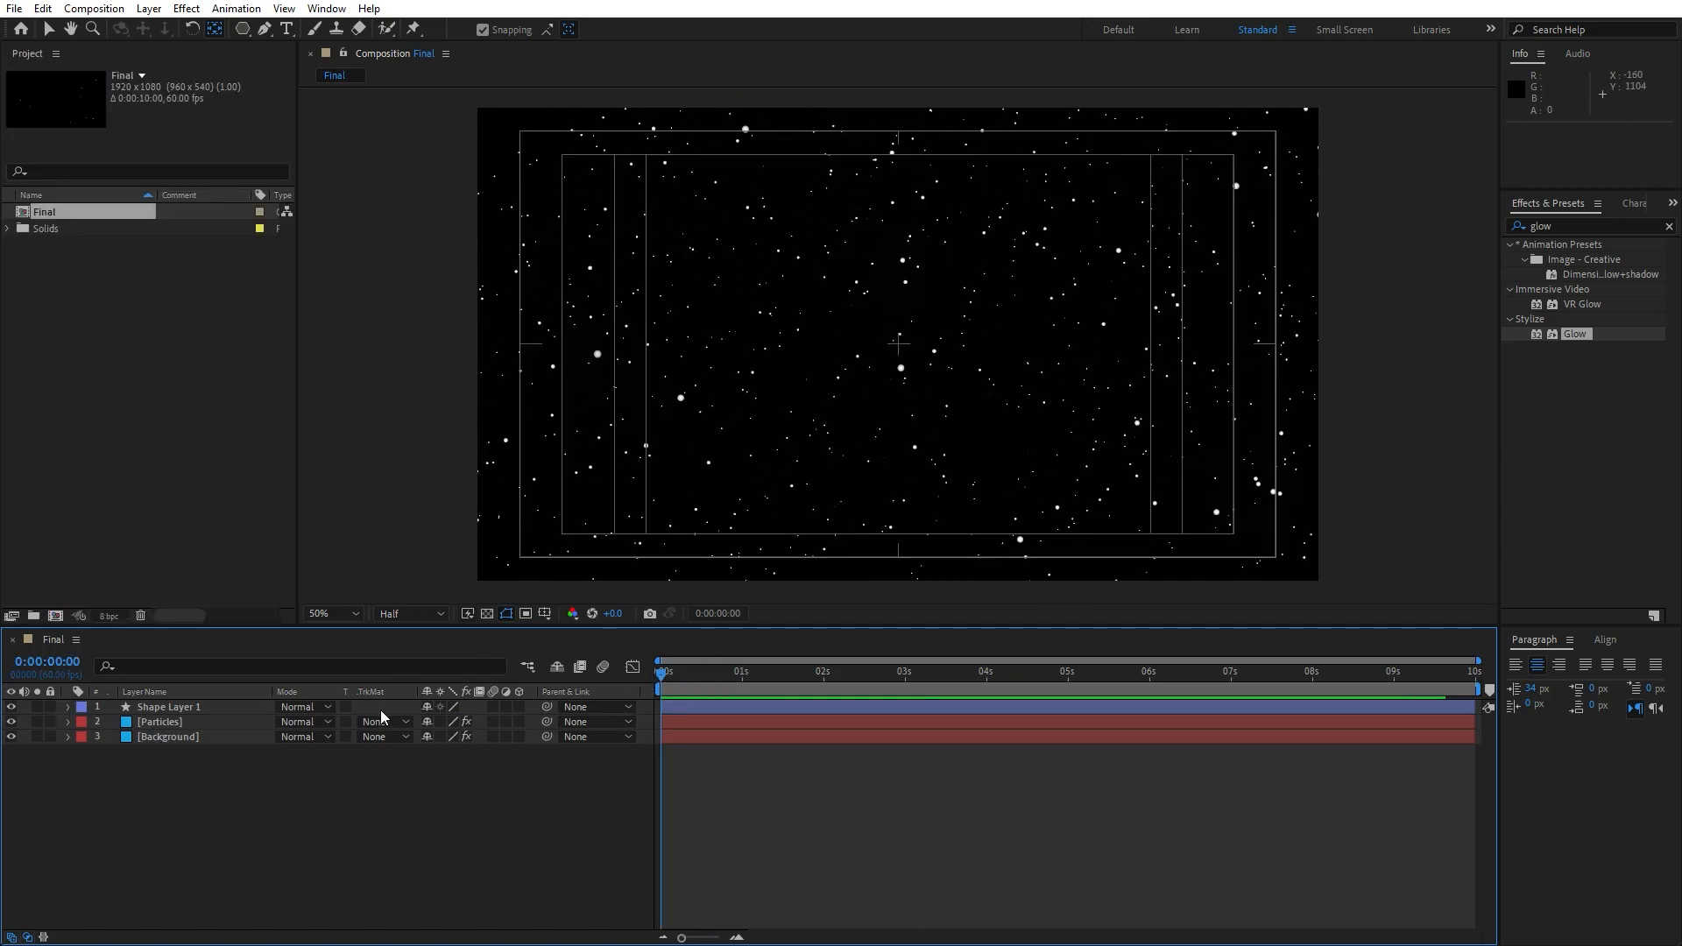
click(198, 710)
right_click(196, 707)
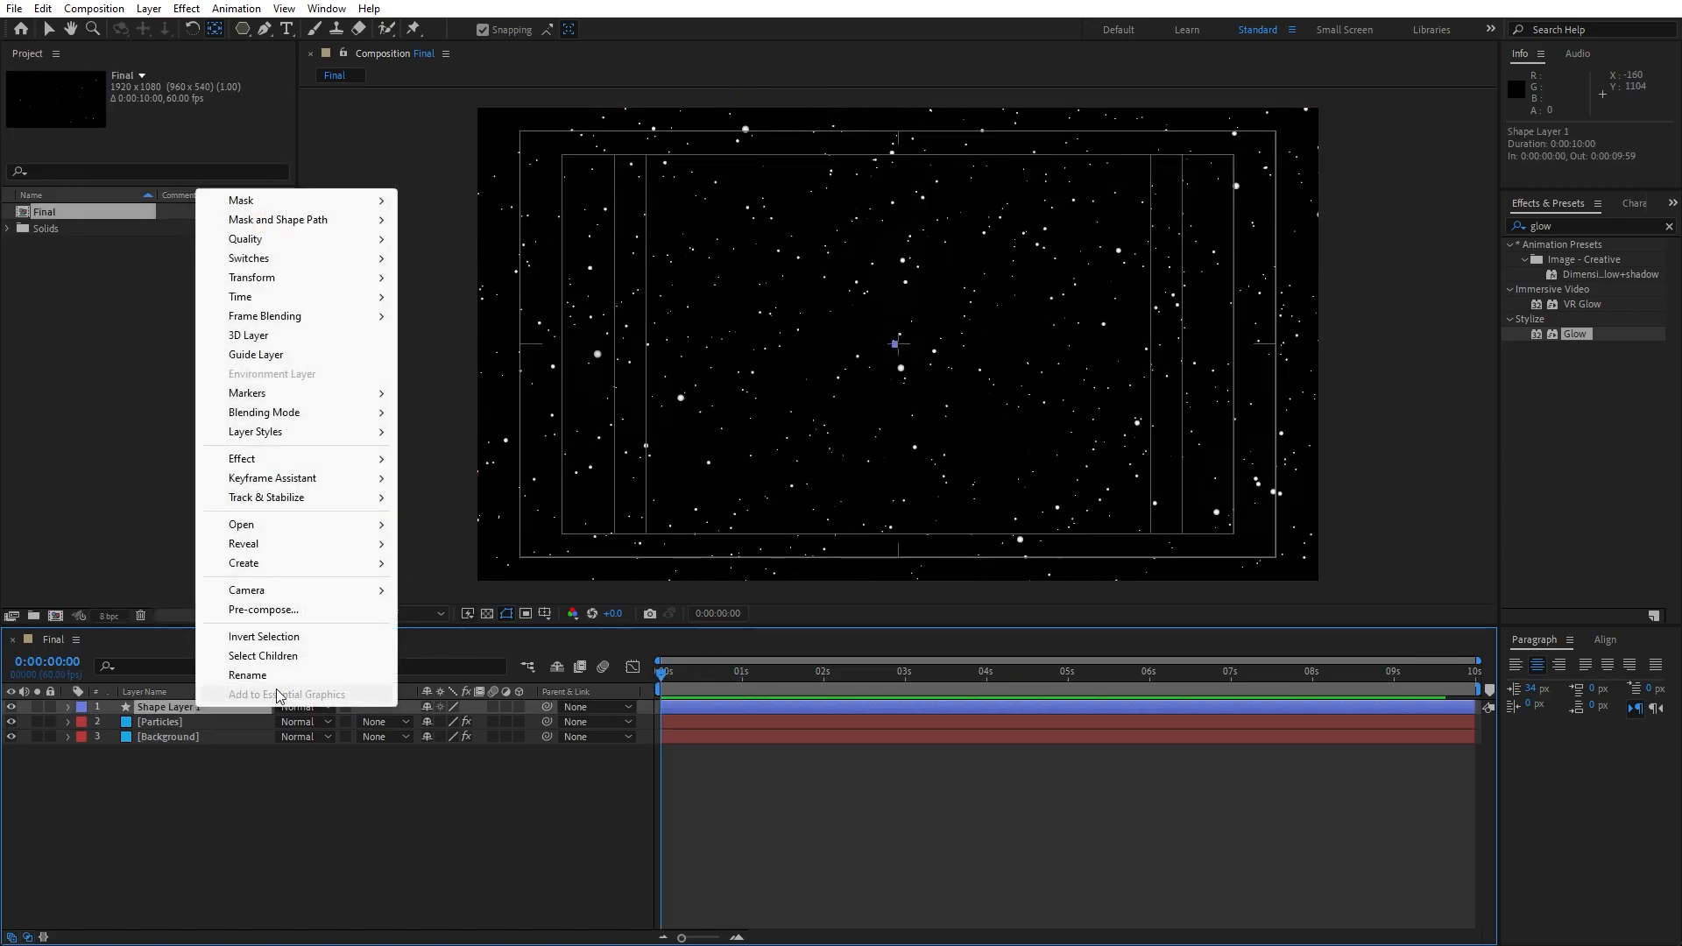
click(280, 611)
text(Shape)
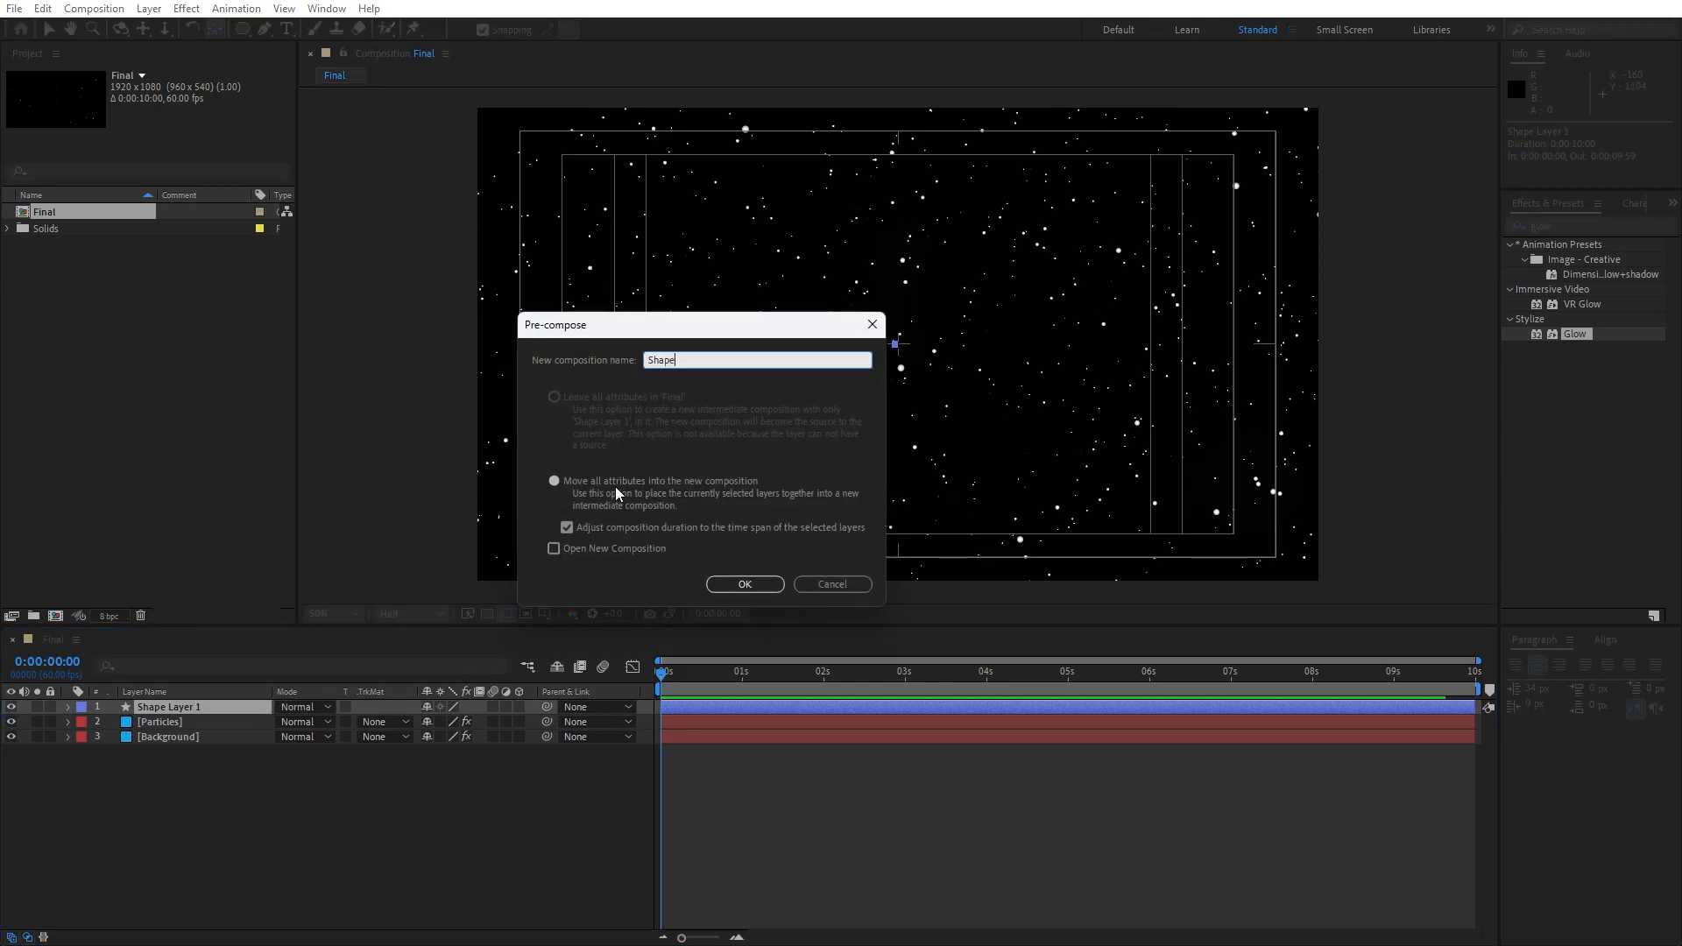
click(745, 584)
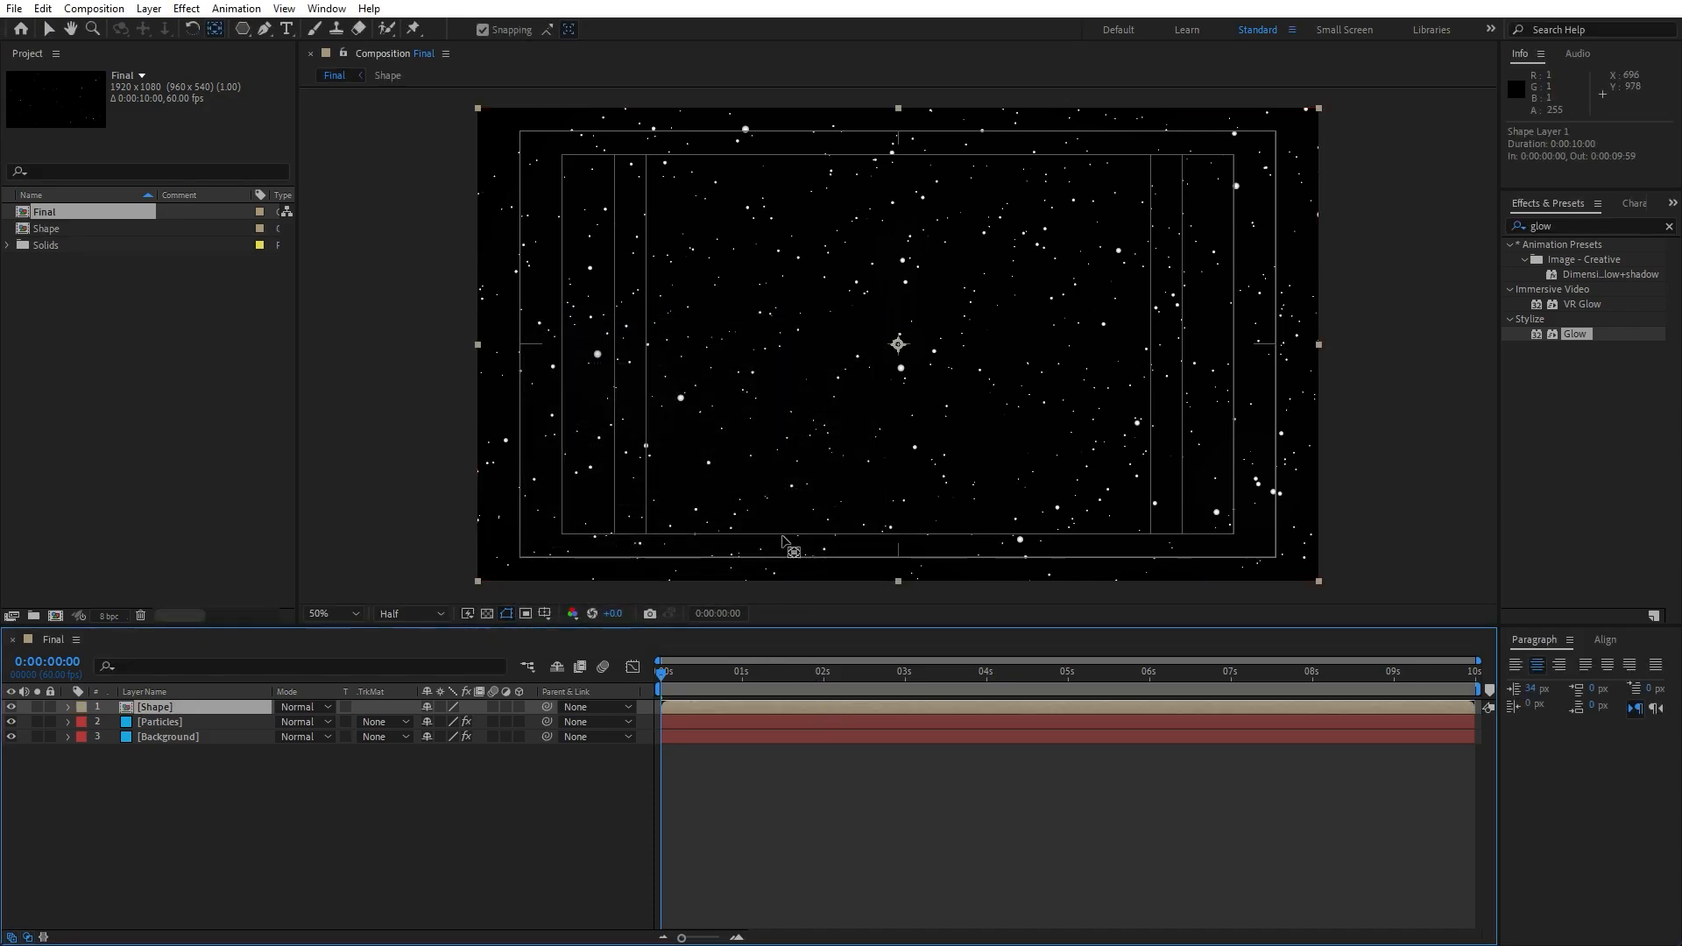
Step: Open the Shape composition and apply the Echo effect to Shape Layer 1
key(v)
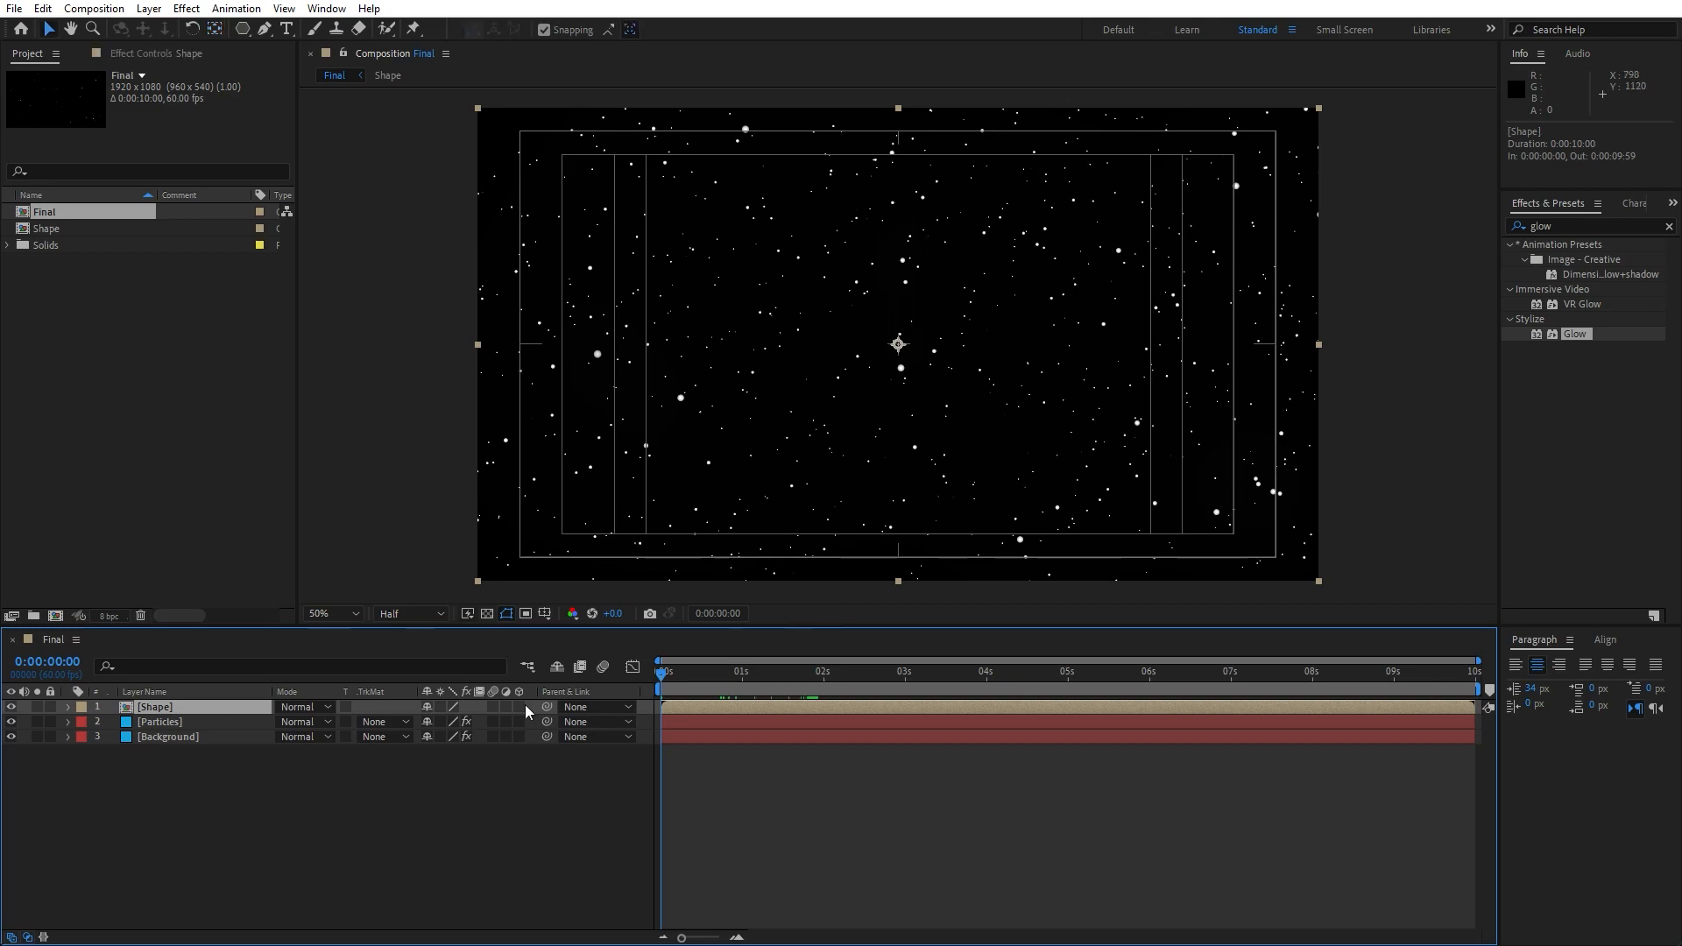
double_click(163, 710)
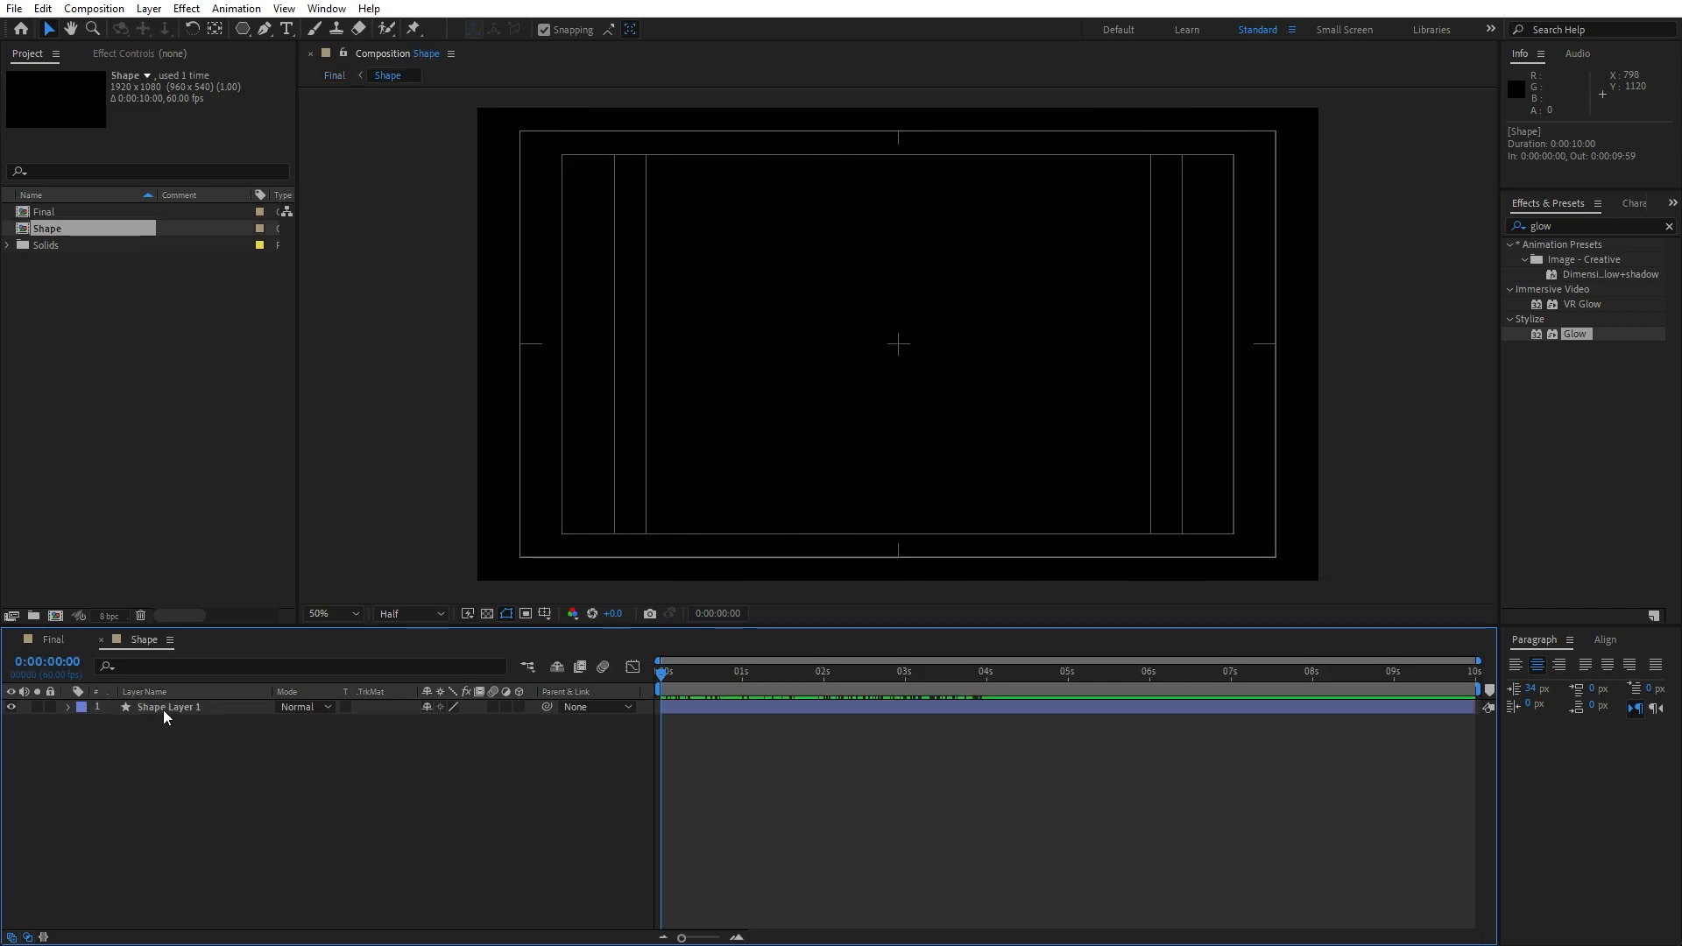
click(164, 716)
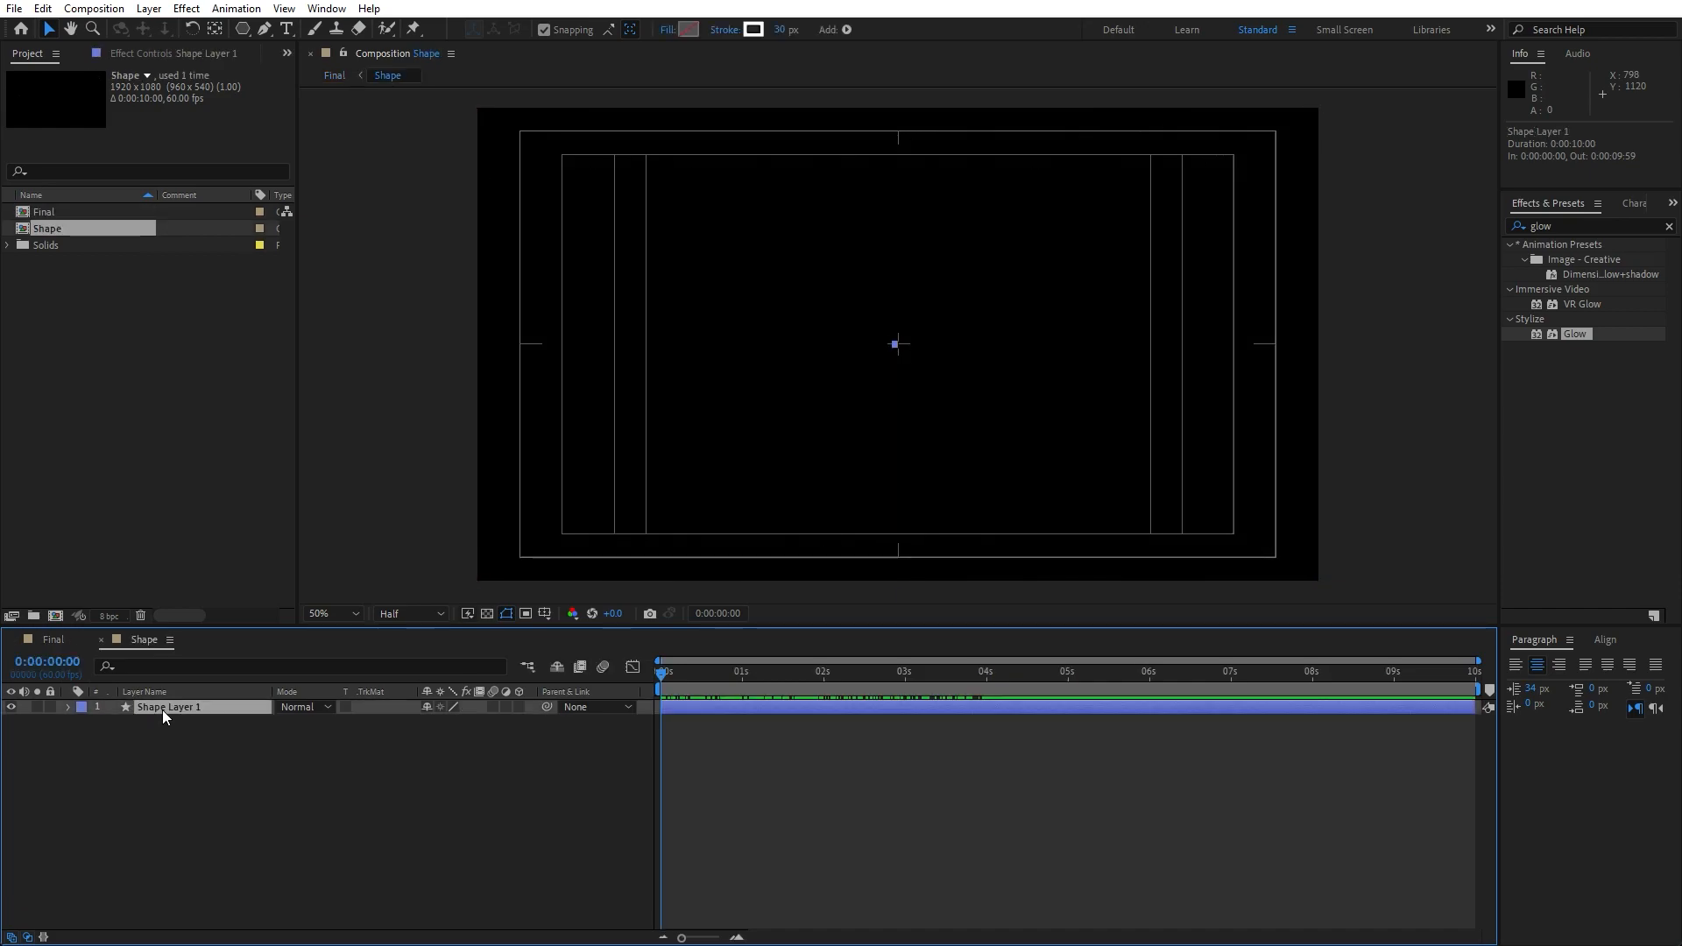
key(F3)
click(1582, 227)
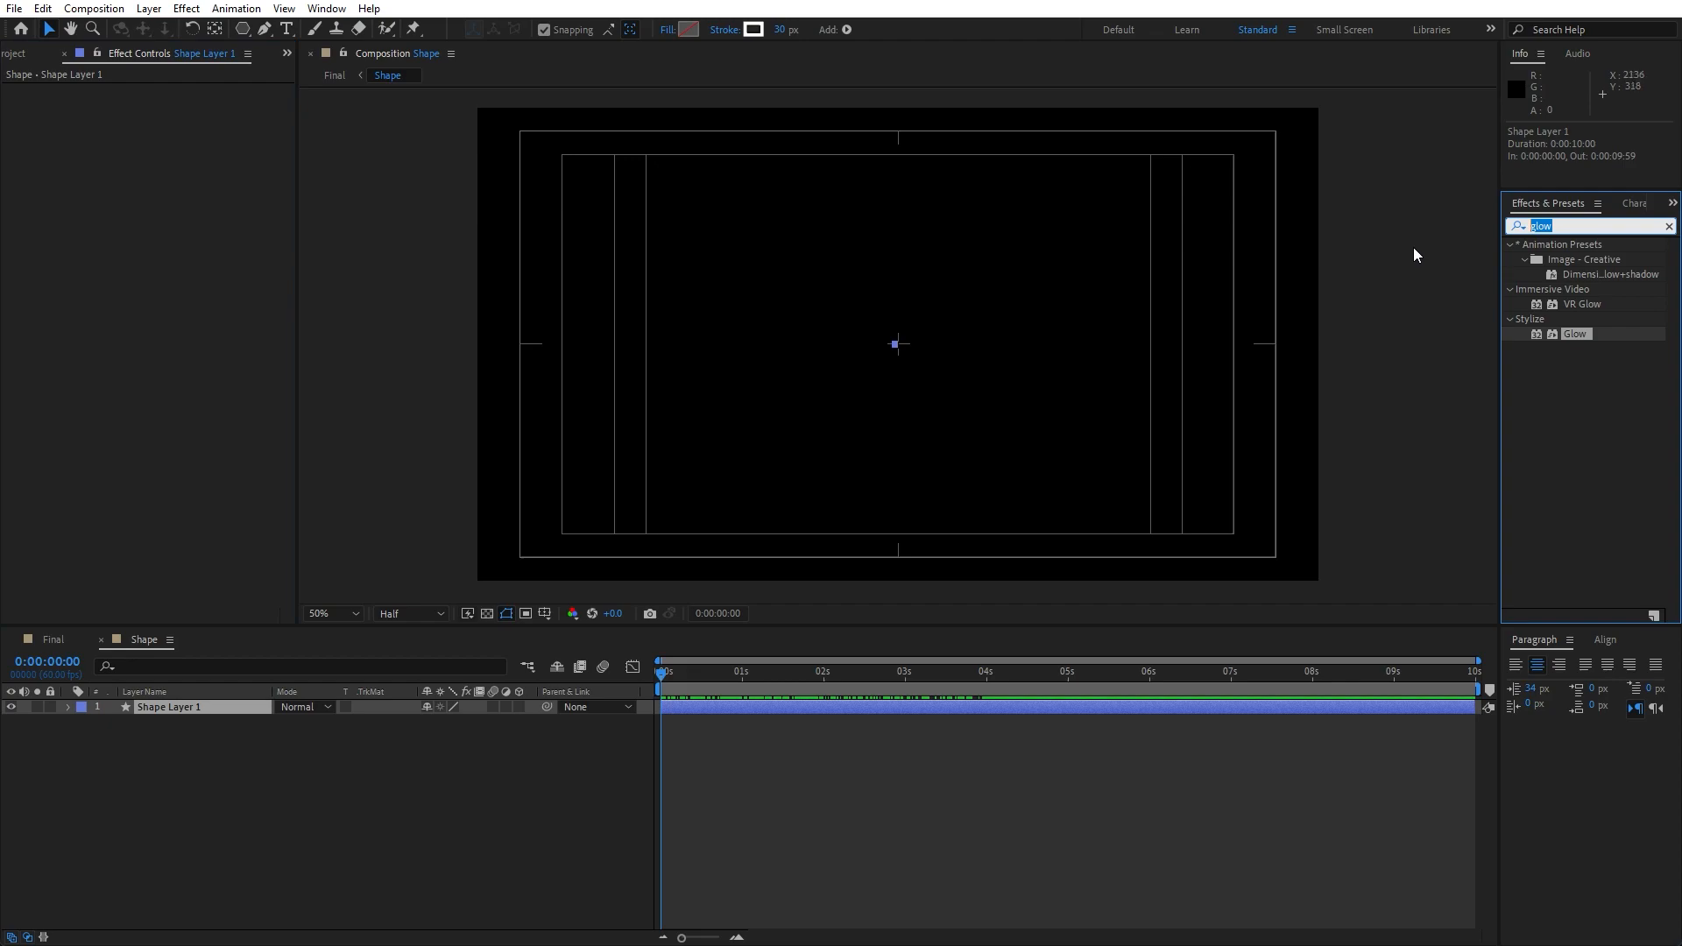
text(echo)
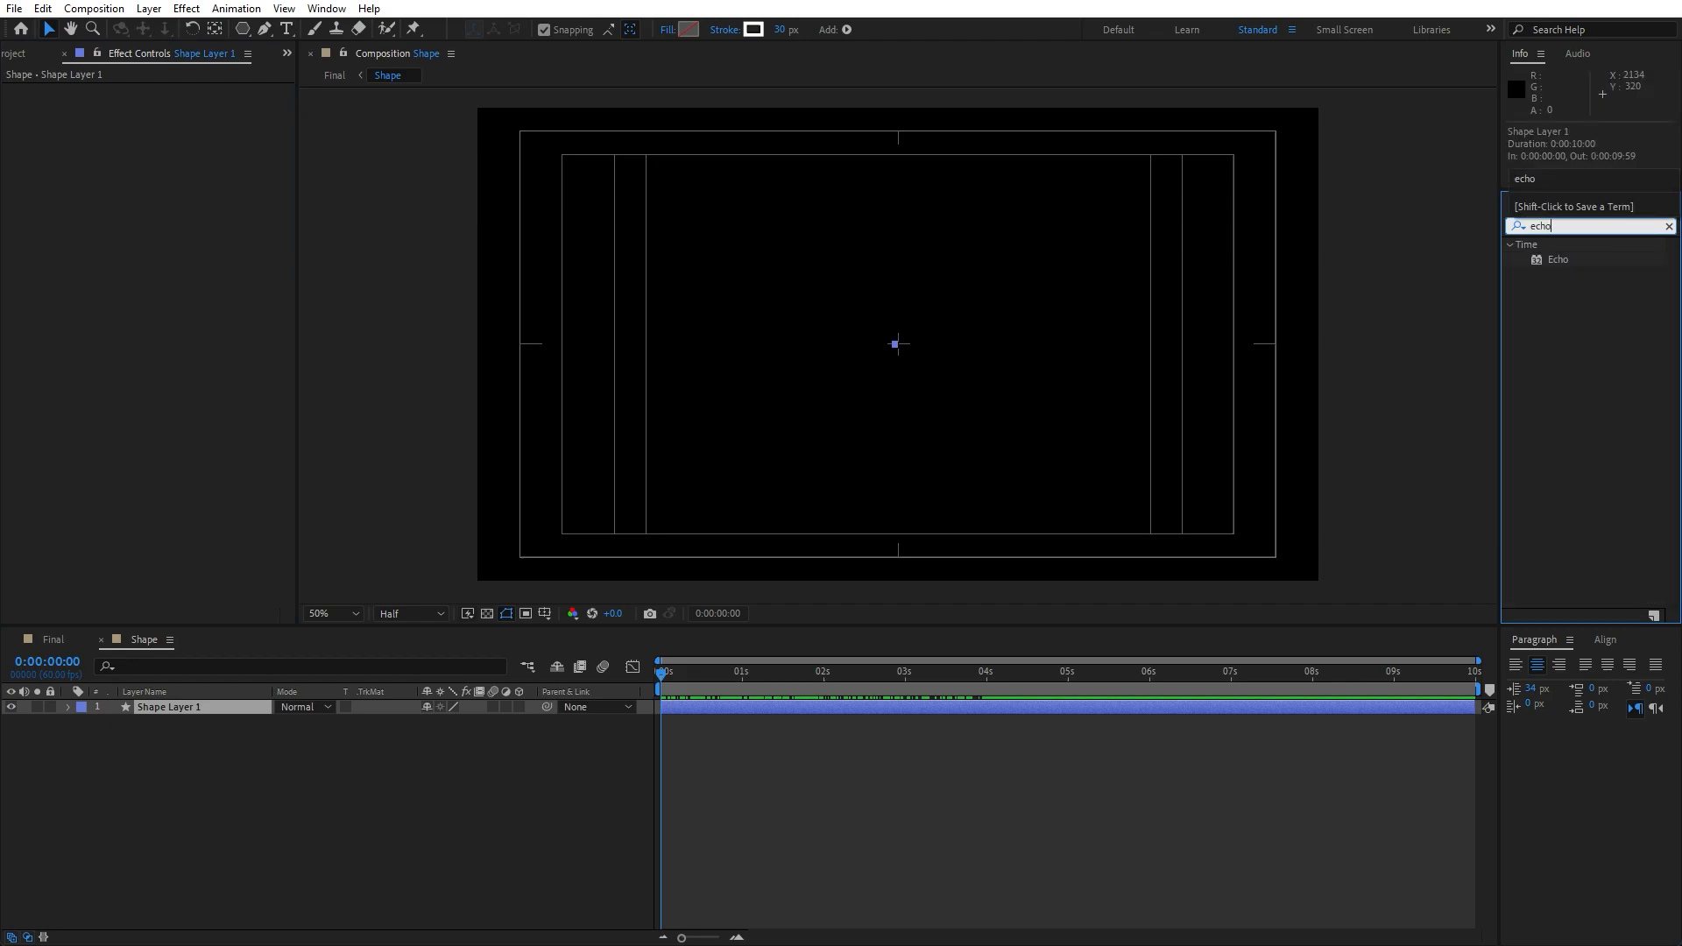
drag(1552, 260, 196, 709)
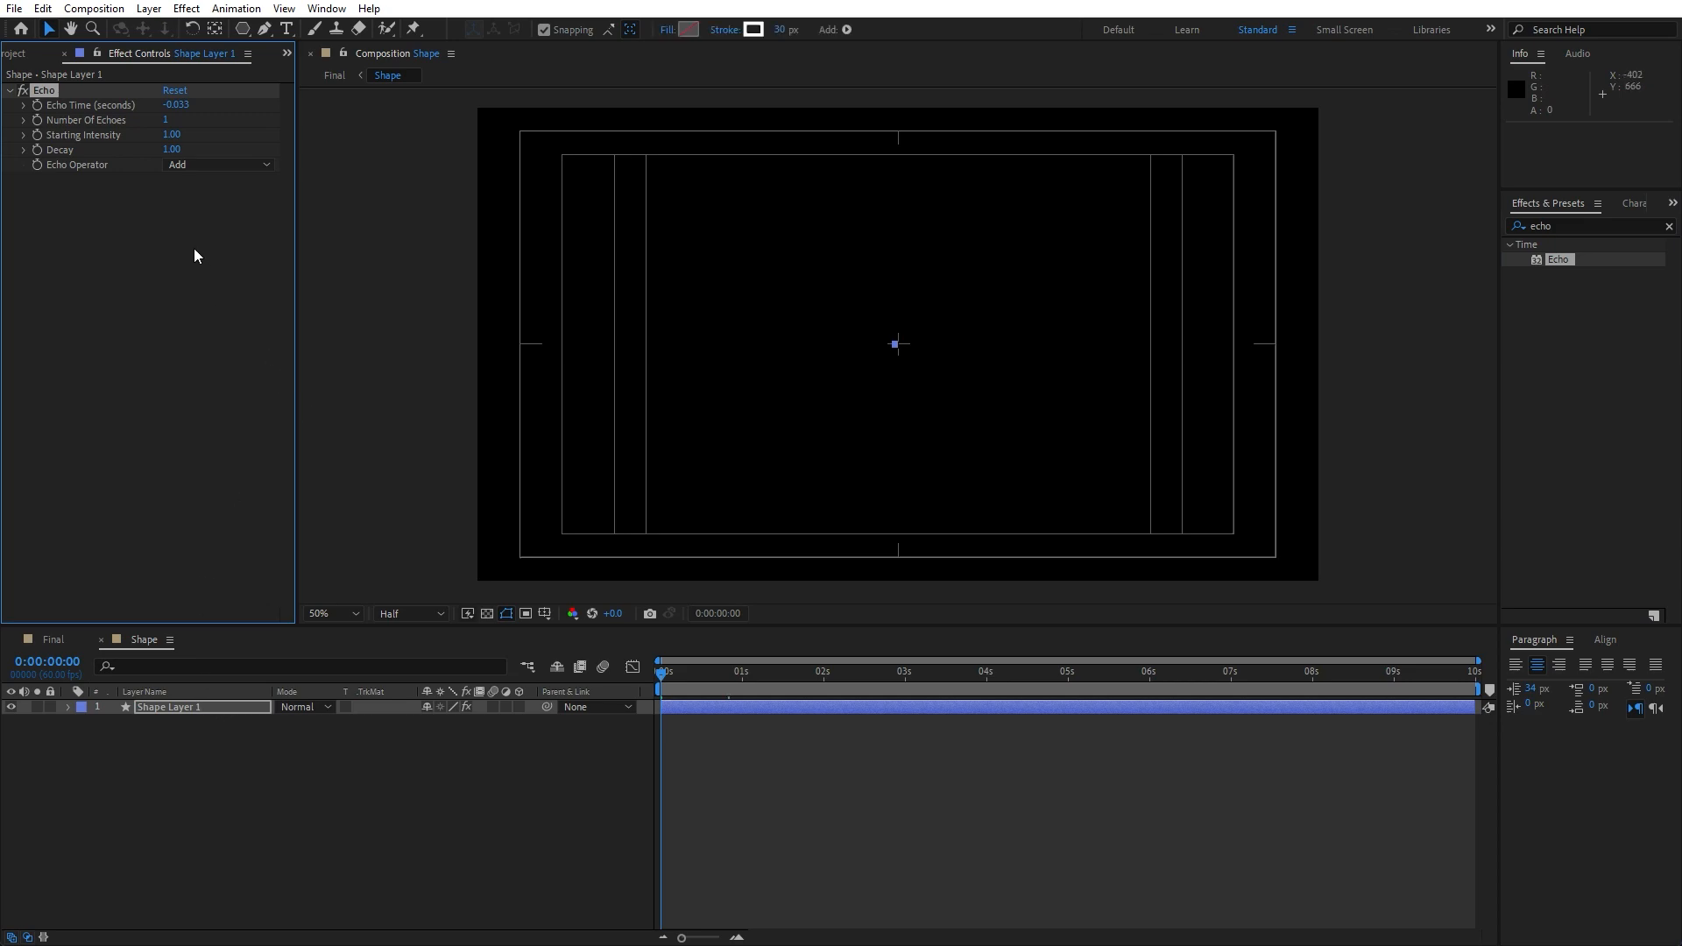
Step: Set the Echo effect's Echo Time to -0.600 seconds, Number Of Echoes to 100 and Decay to 2
click(176, 106)
text(-0.600)
click(238, 260)
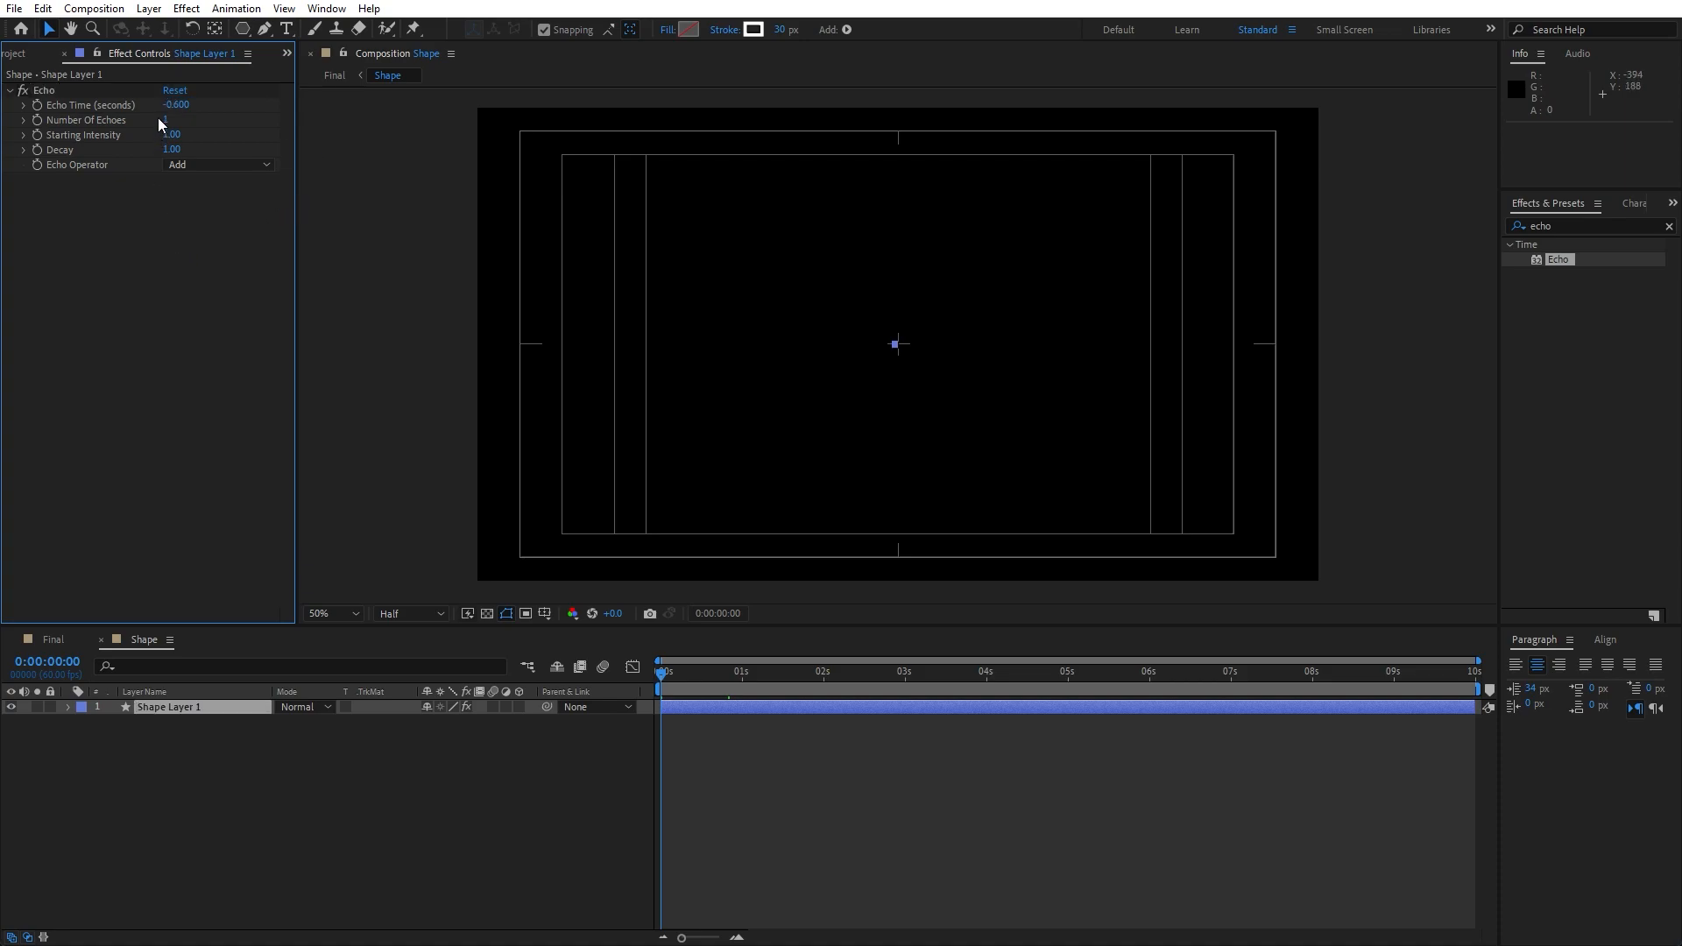
click(170, 124)
text(100)
click(171, 194)
click(174, 150)
text(2)
key(Return)
Step: Scrub the Shape composition to 0:00:00:37, close it and place the Final composition's playhead at 0:00:01:25
drag(662, 673, 712, 692)
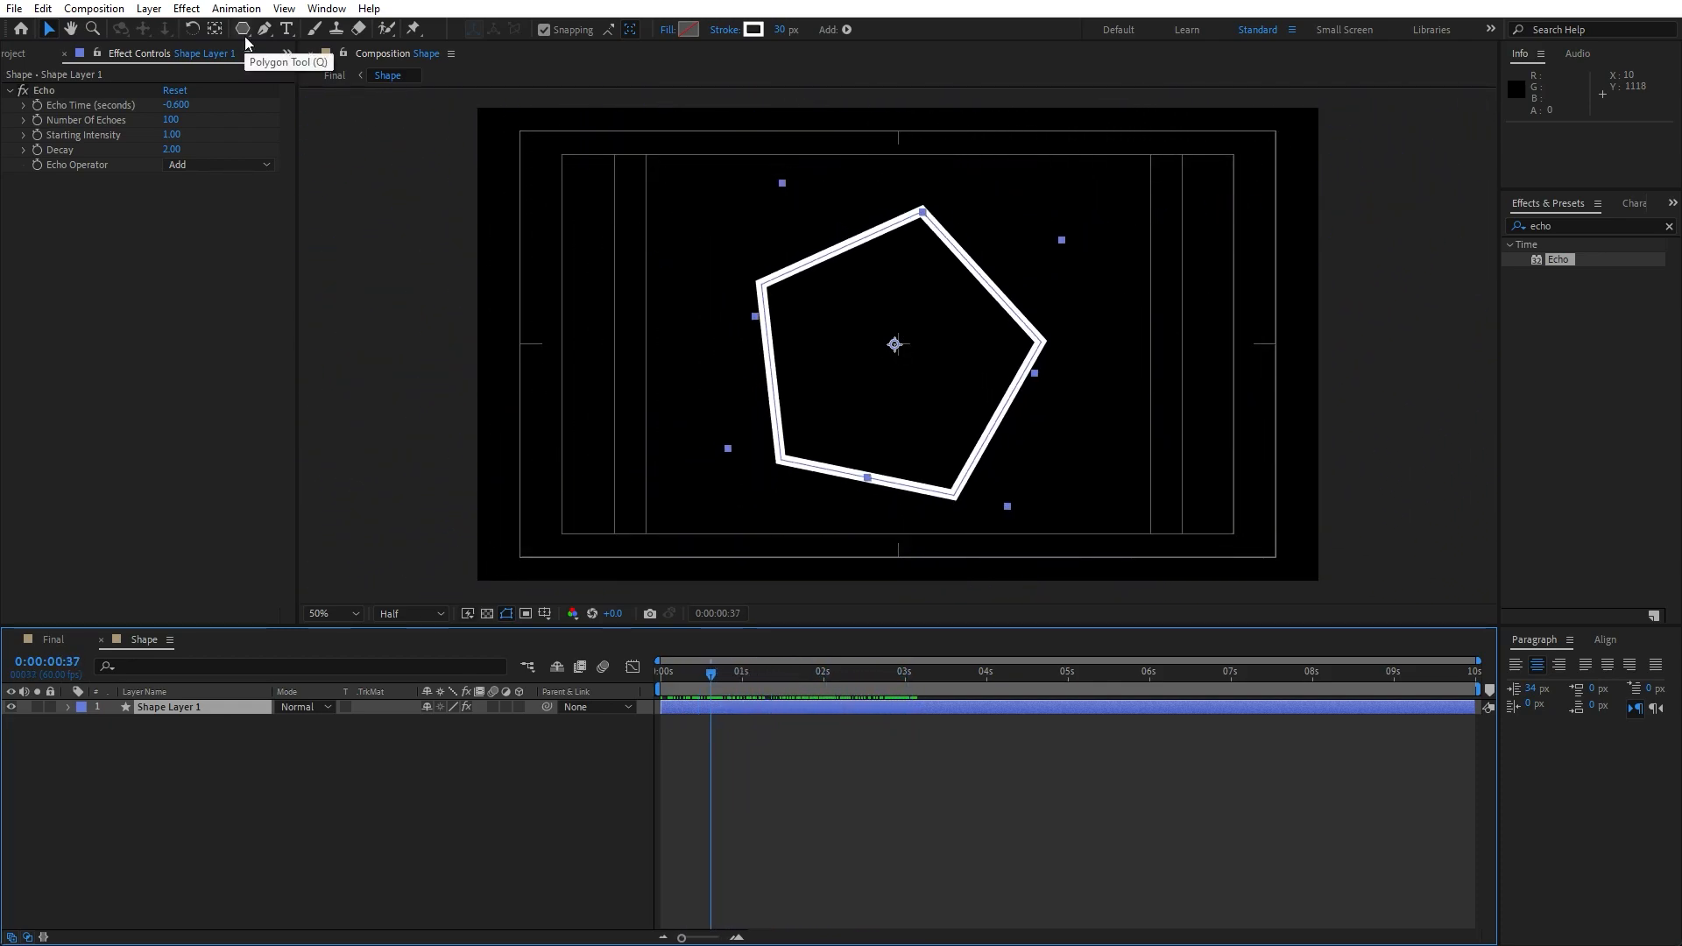
click(102, 645)
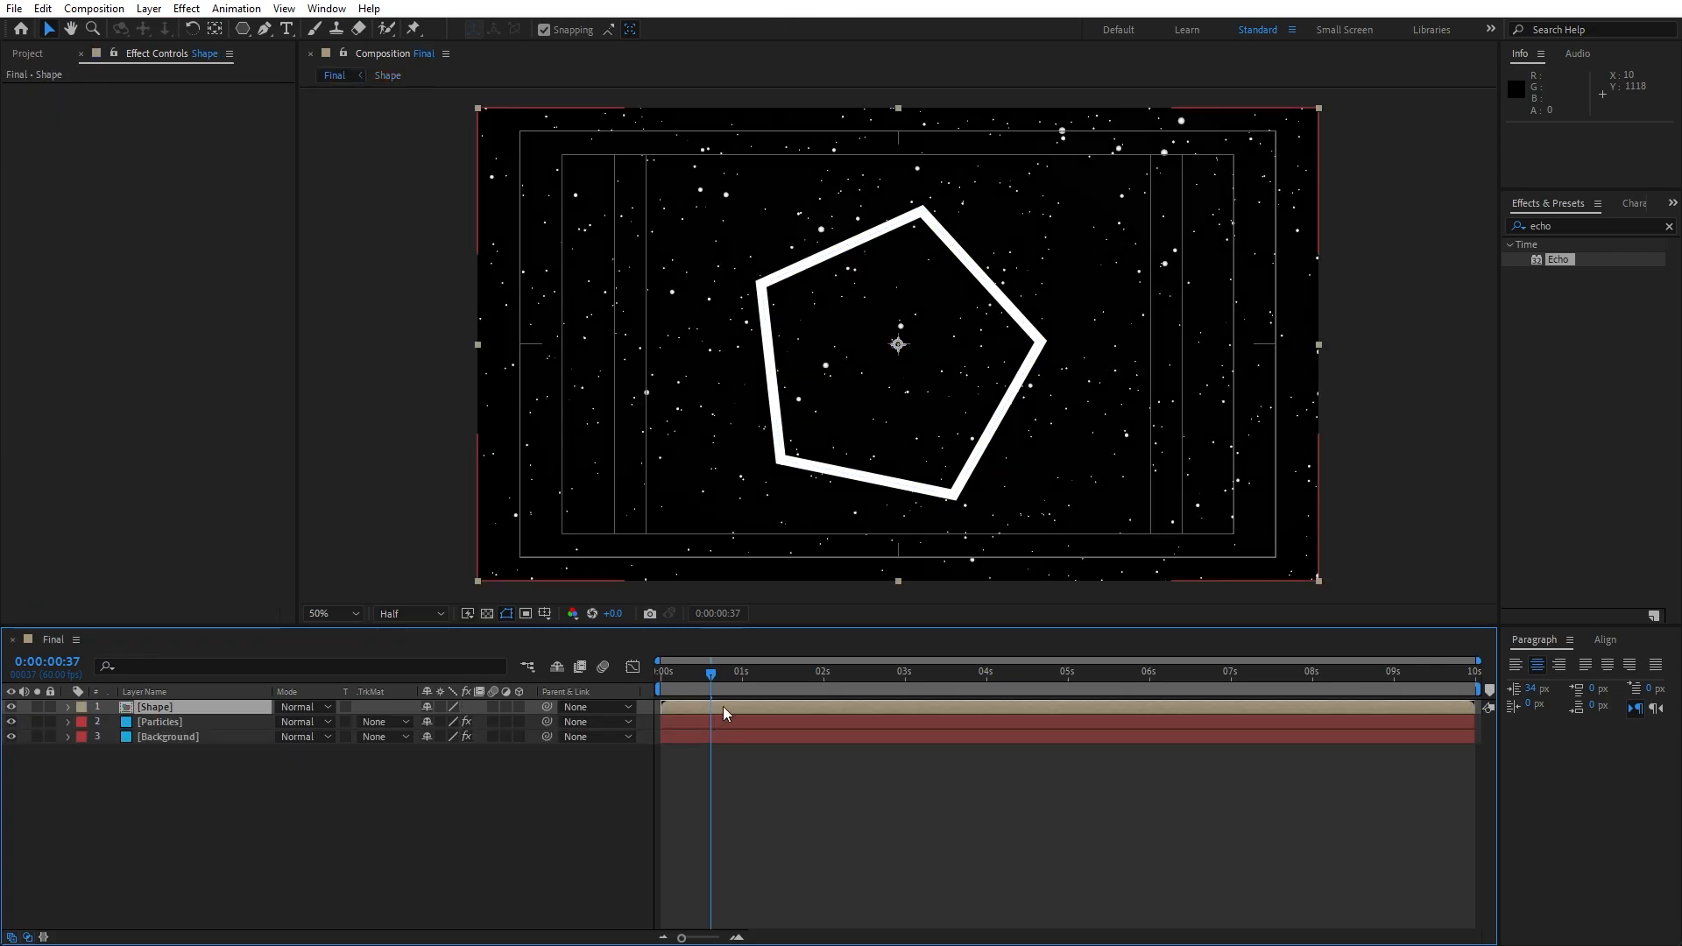
drag(710, 678, 775, 678)
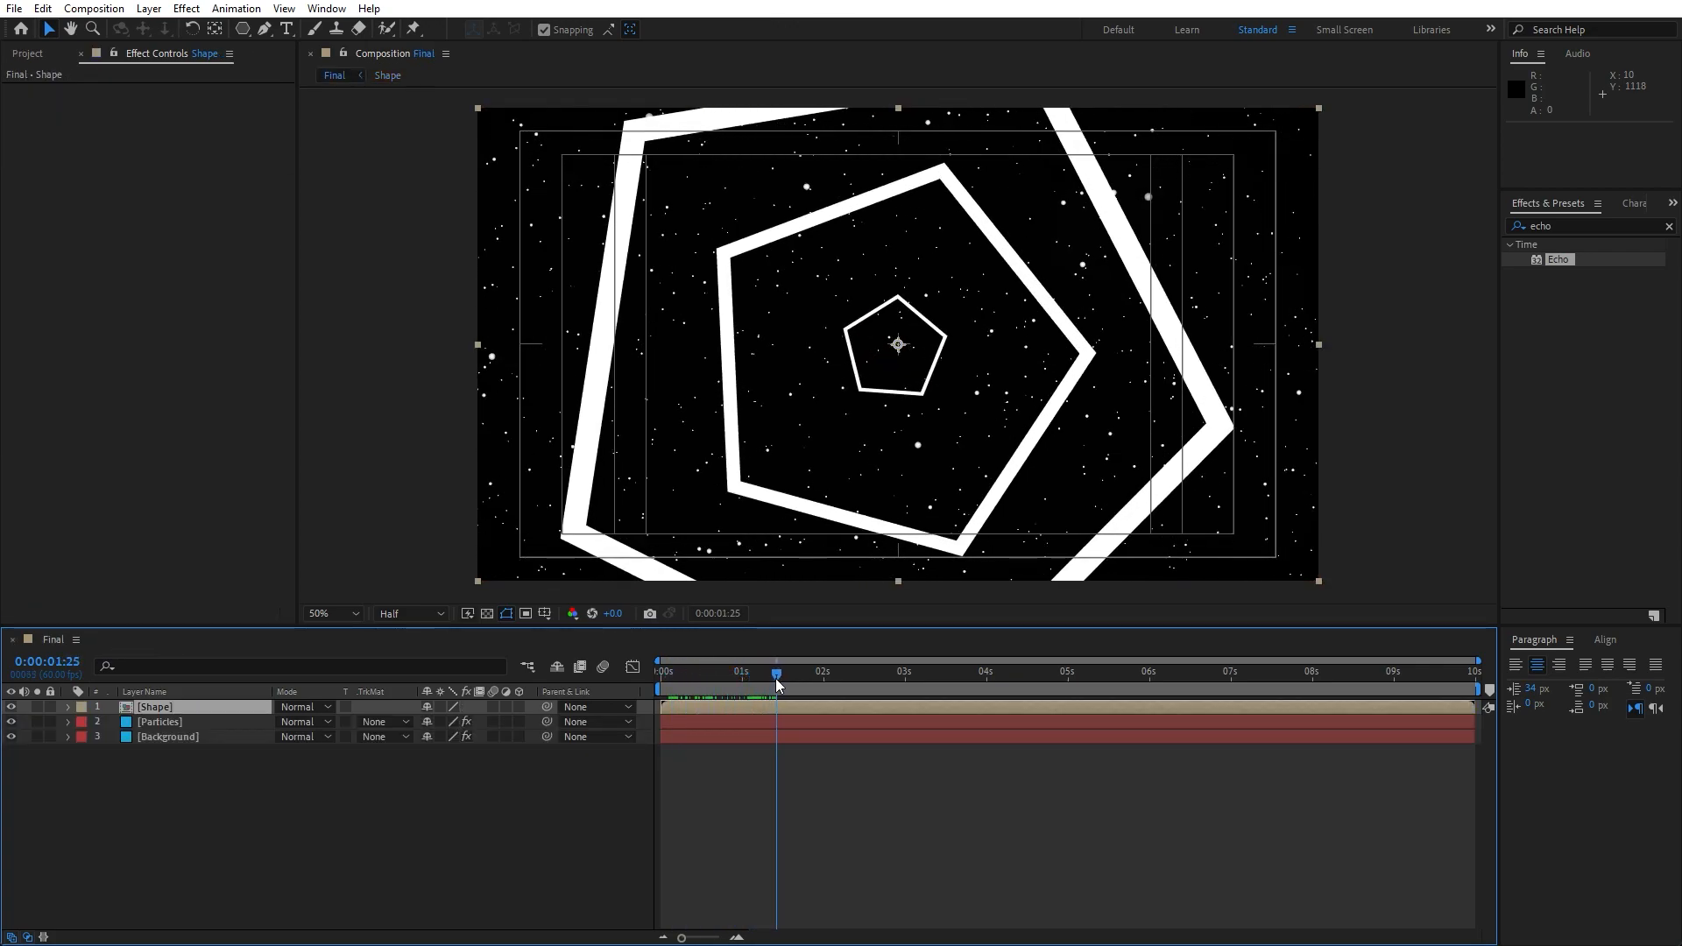
Step: Apply Gradient Ramp to the Shape layer, running diagonally from about (-60, -8) to about (1988, 1096)
click(1569, 225)
text(ramp)
drag(1589, 265, 189, 705)
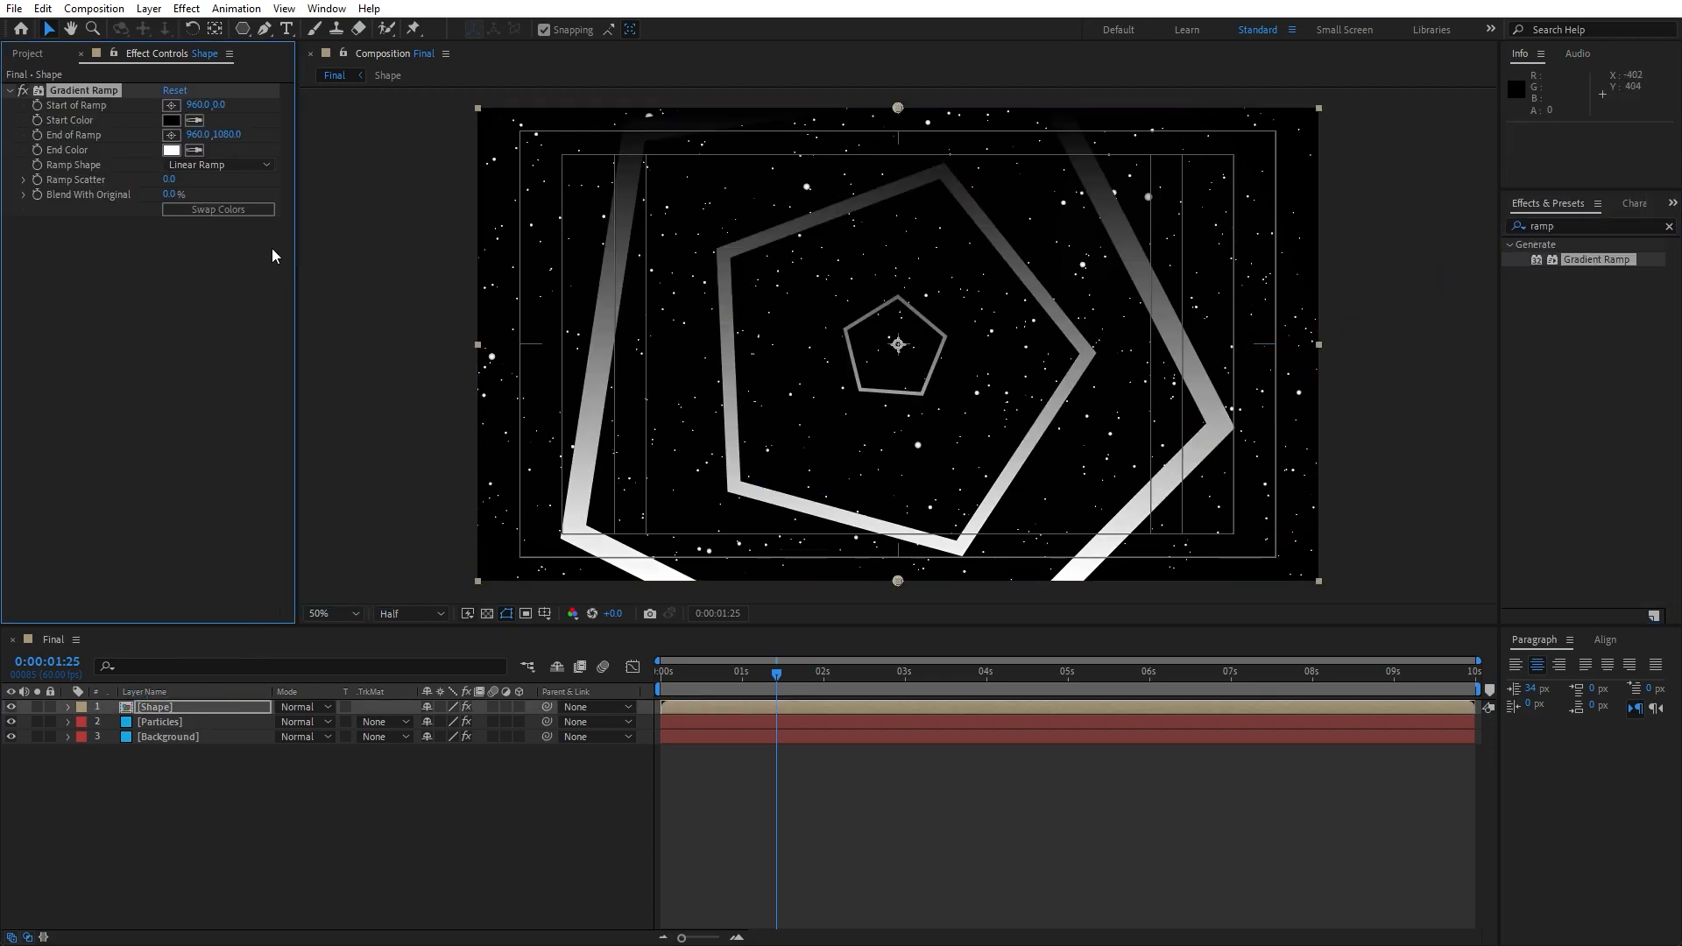
key(comma)
click(171, 104)
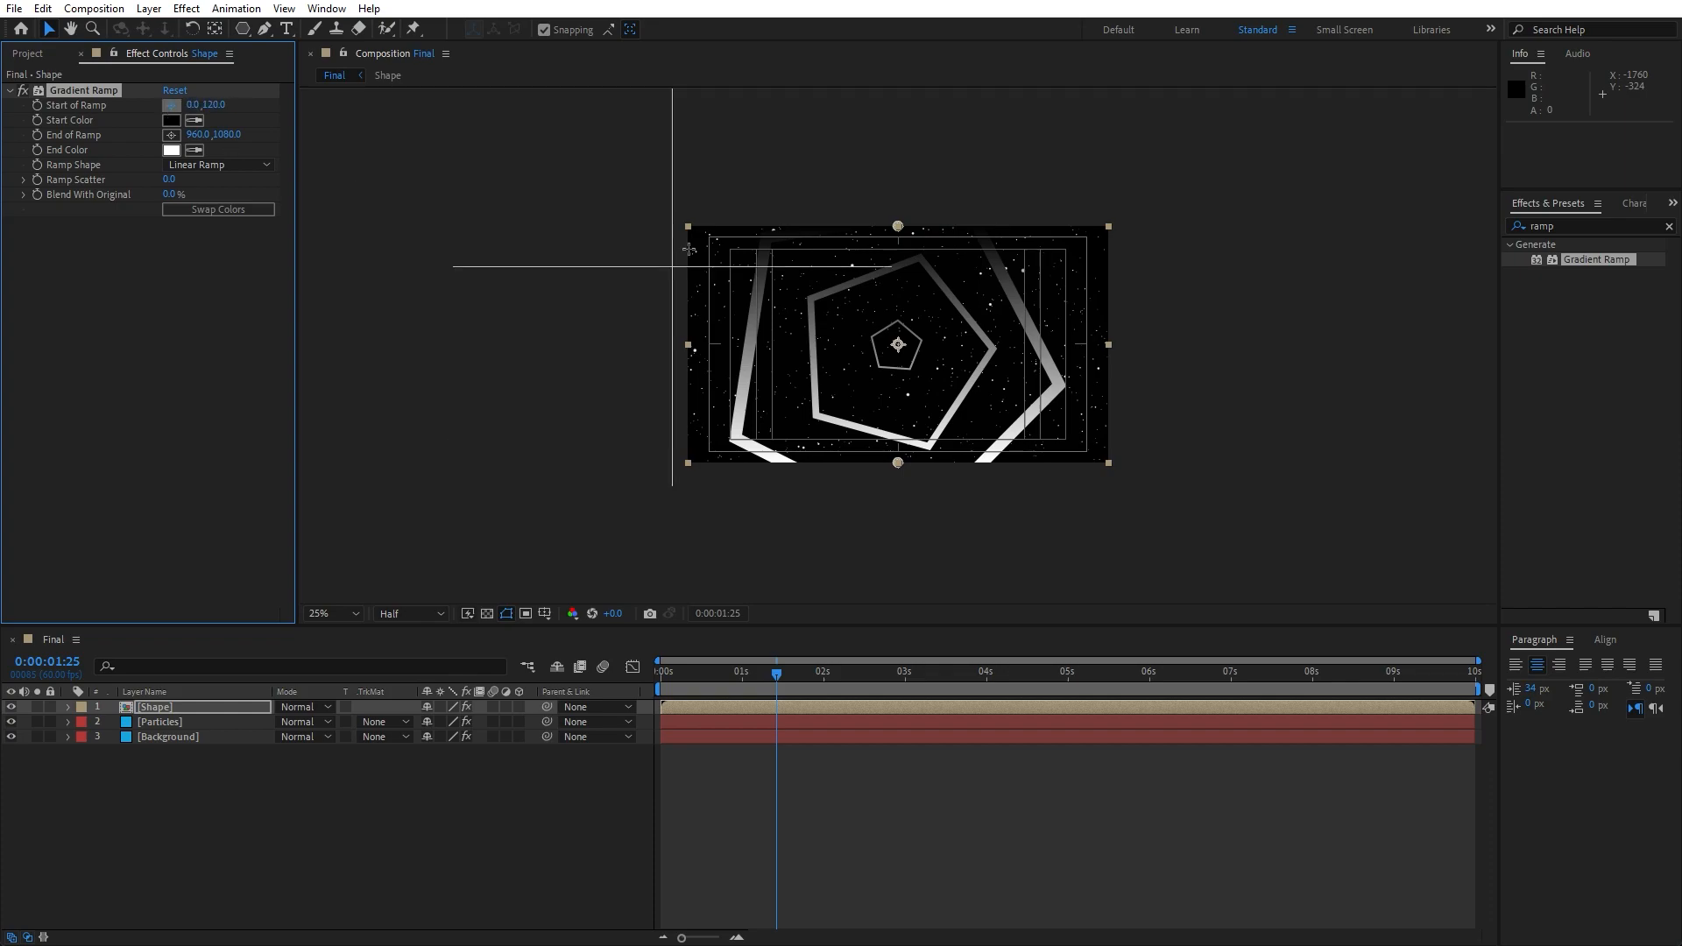
click(674, 224)
click(171, 134)
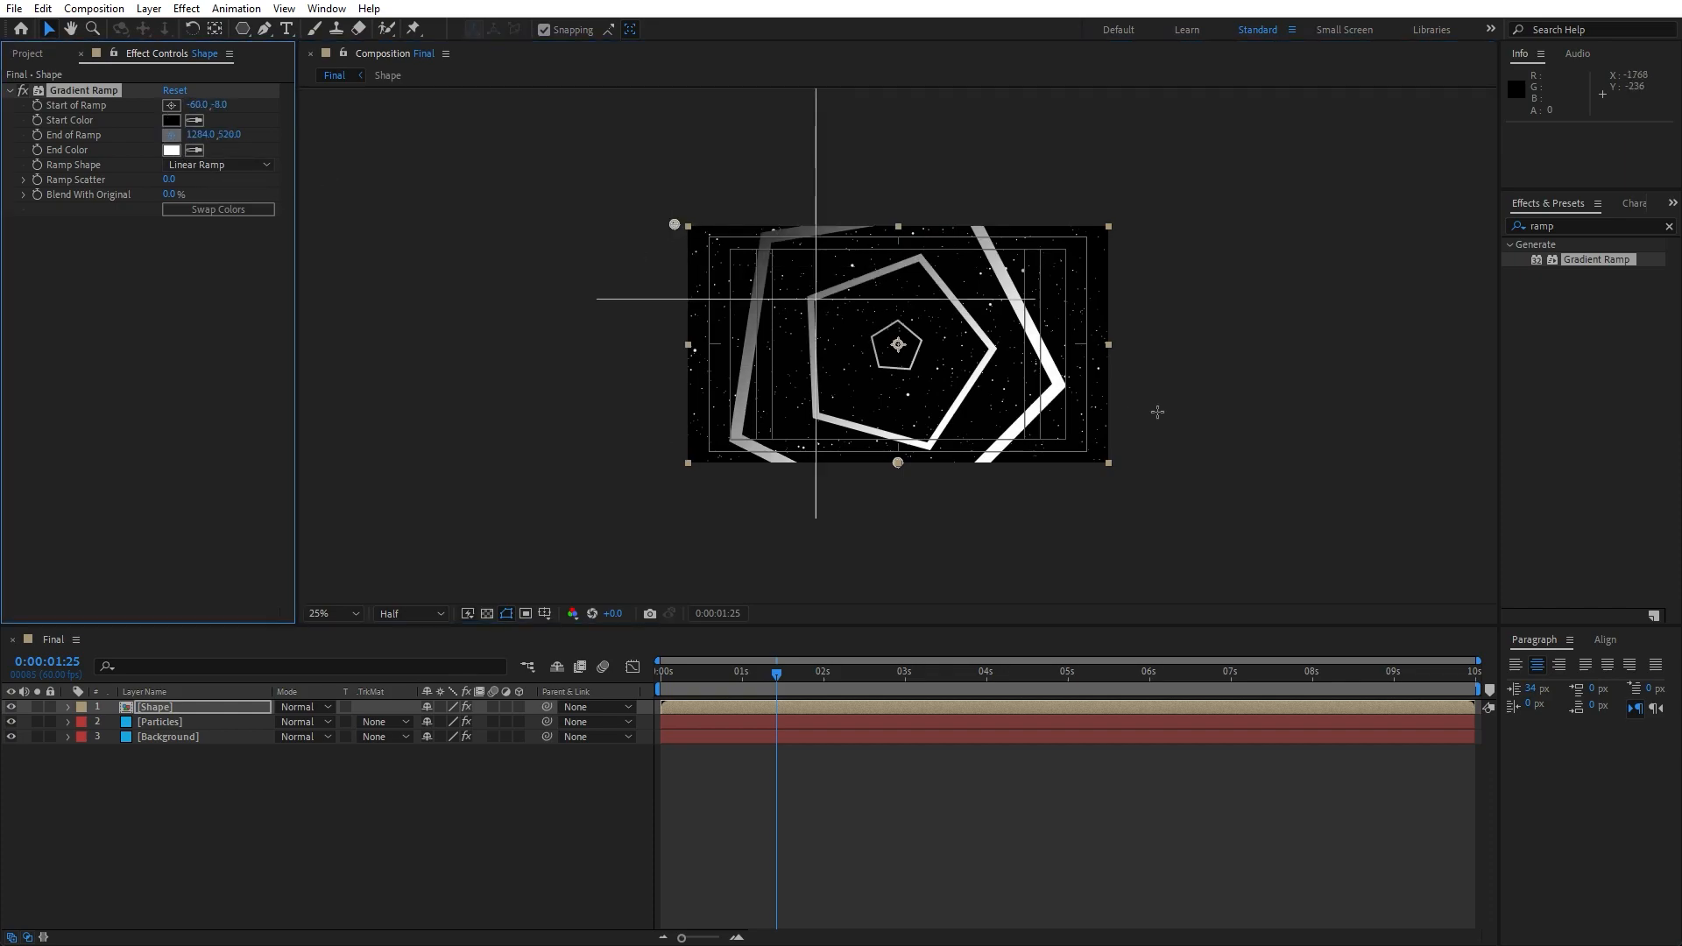
click(1123, 466)
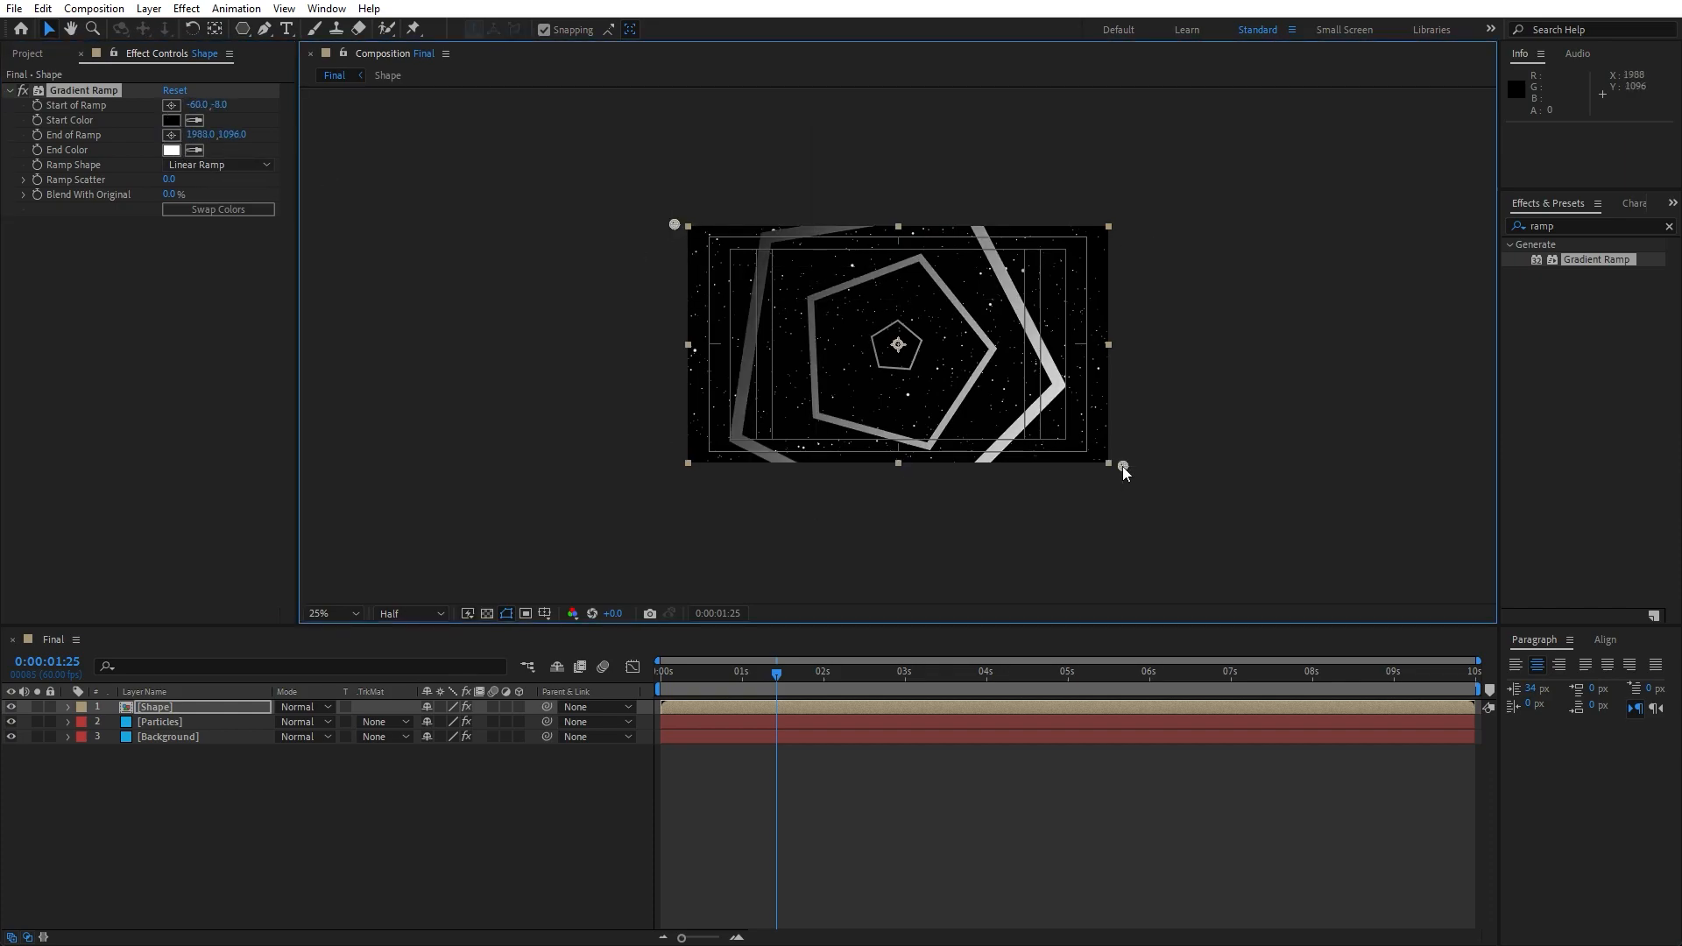
Step: Set the Gradient Ramp's start color to white and its end color to light cyan 83DDEA
click(173, 122)
click(56, 282)
click(424, 282)
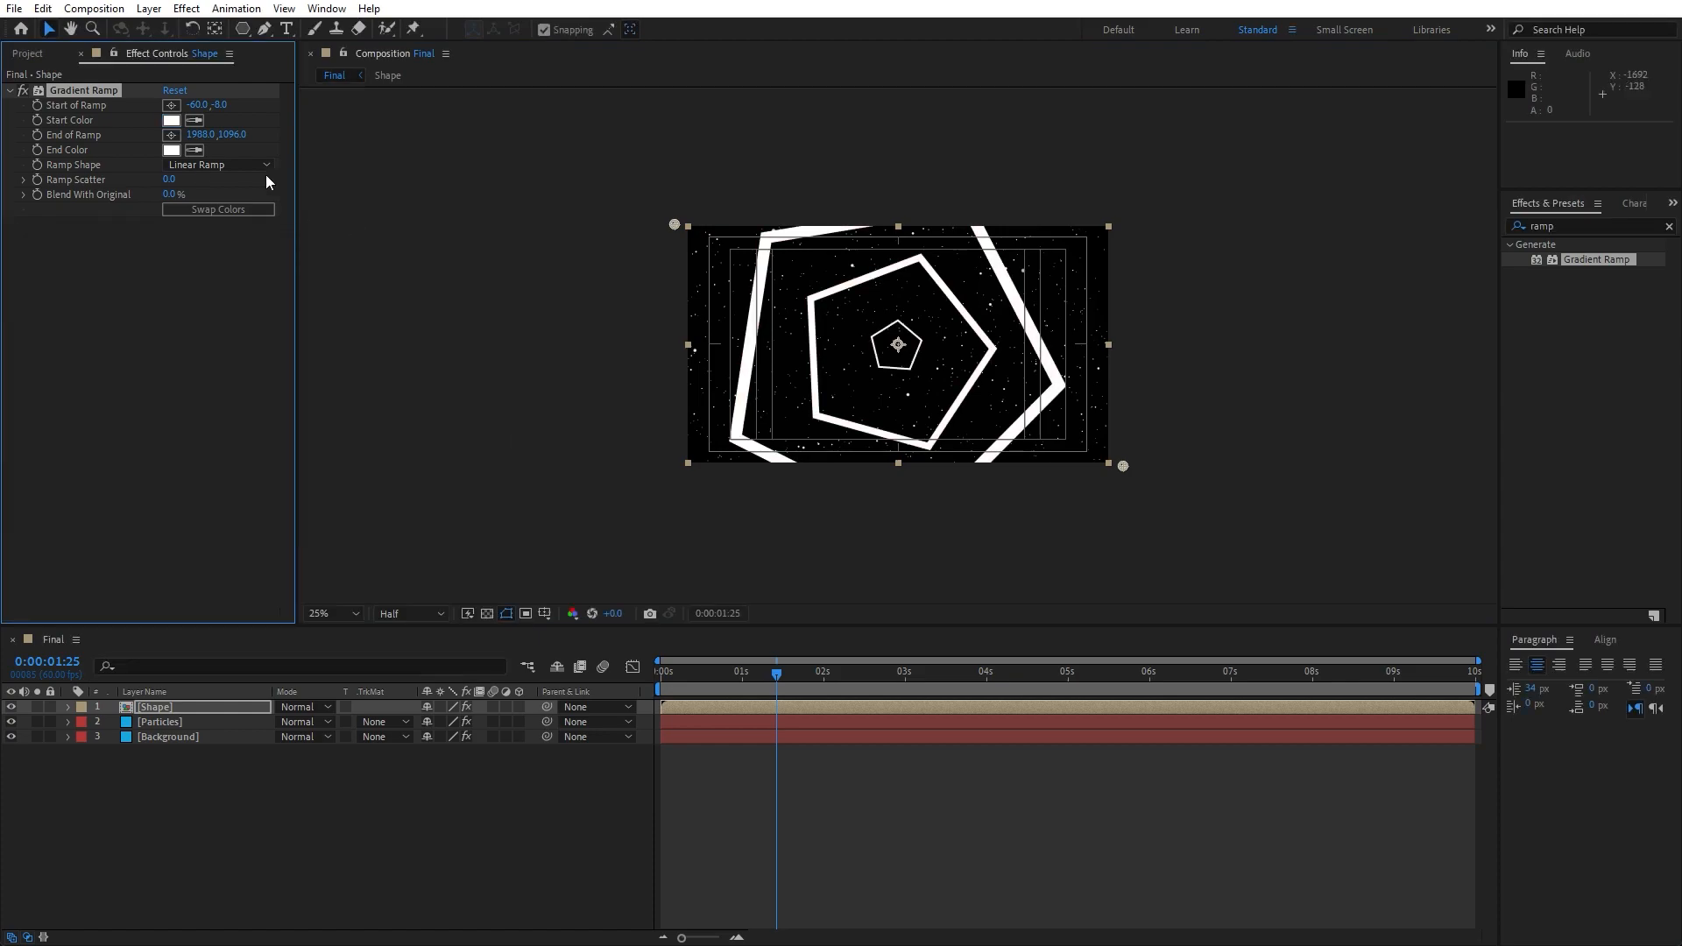
click(171, 150)
drag(294, 399, 295, 385)
click(202, 321)
drag(203, 322, 146, 297)
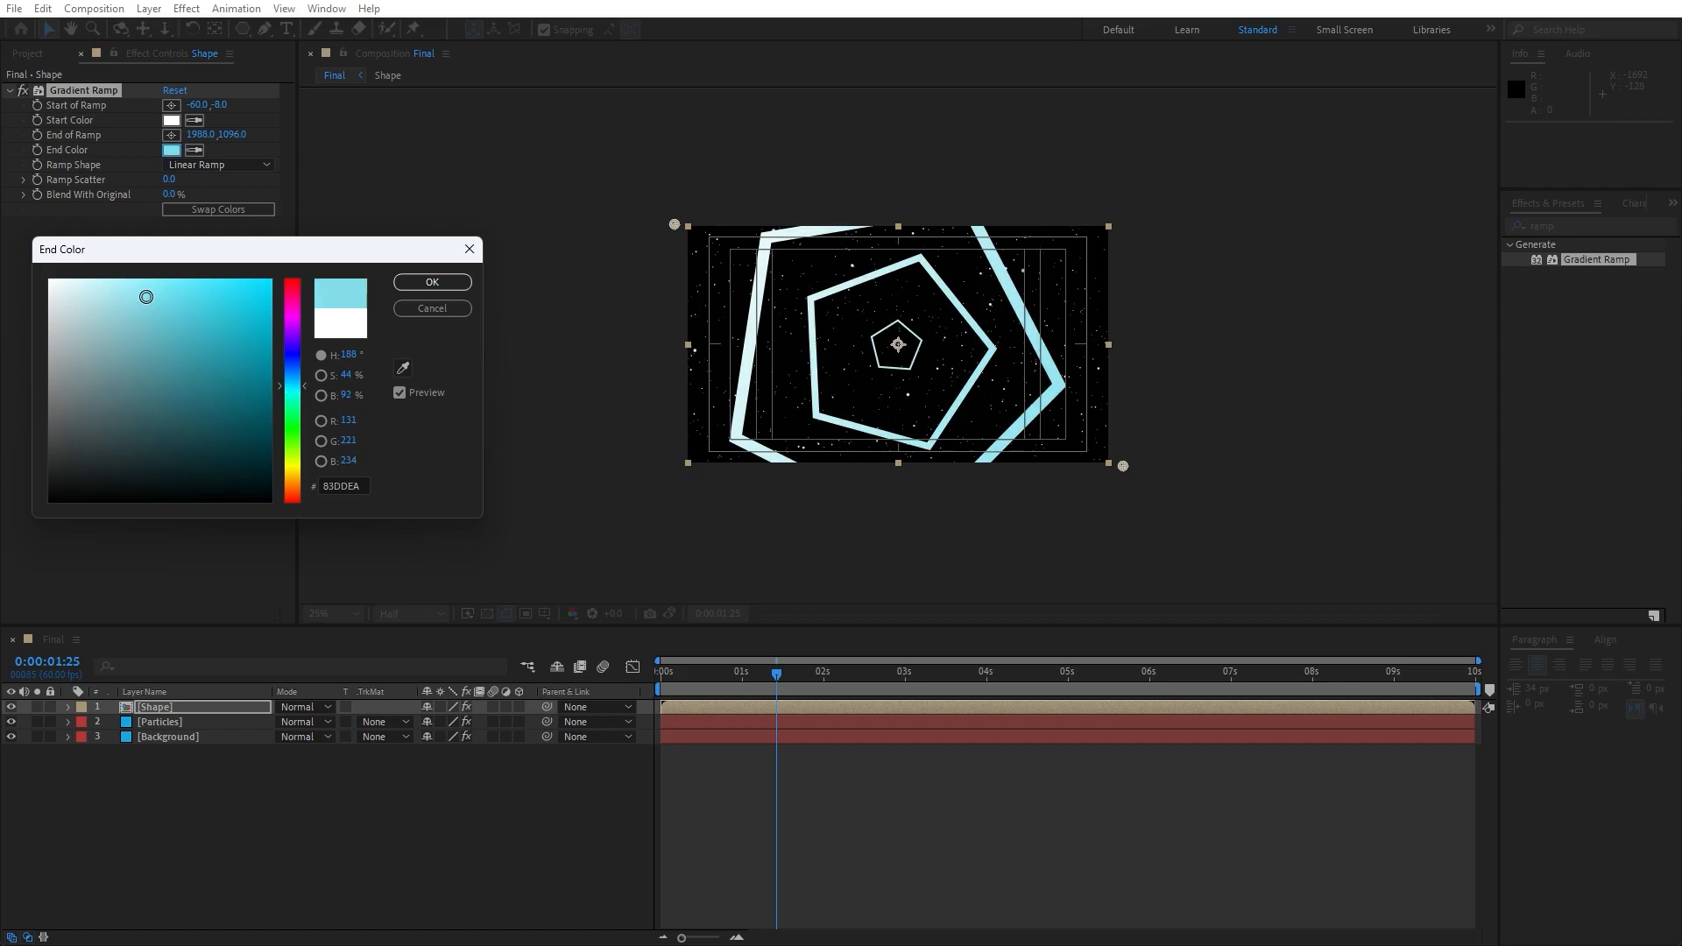
click(432, 282)
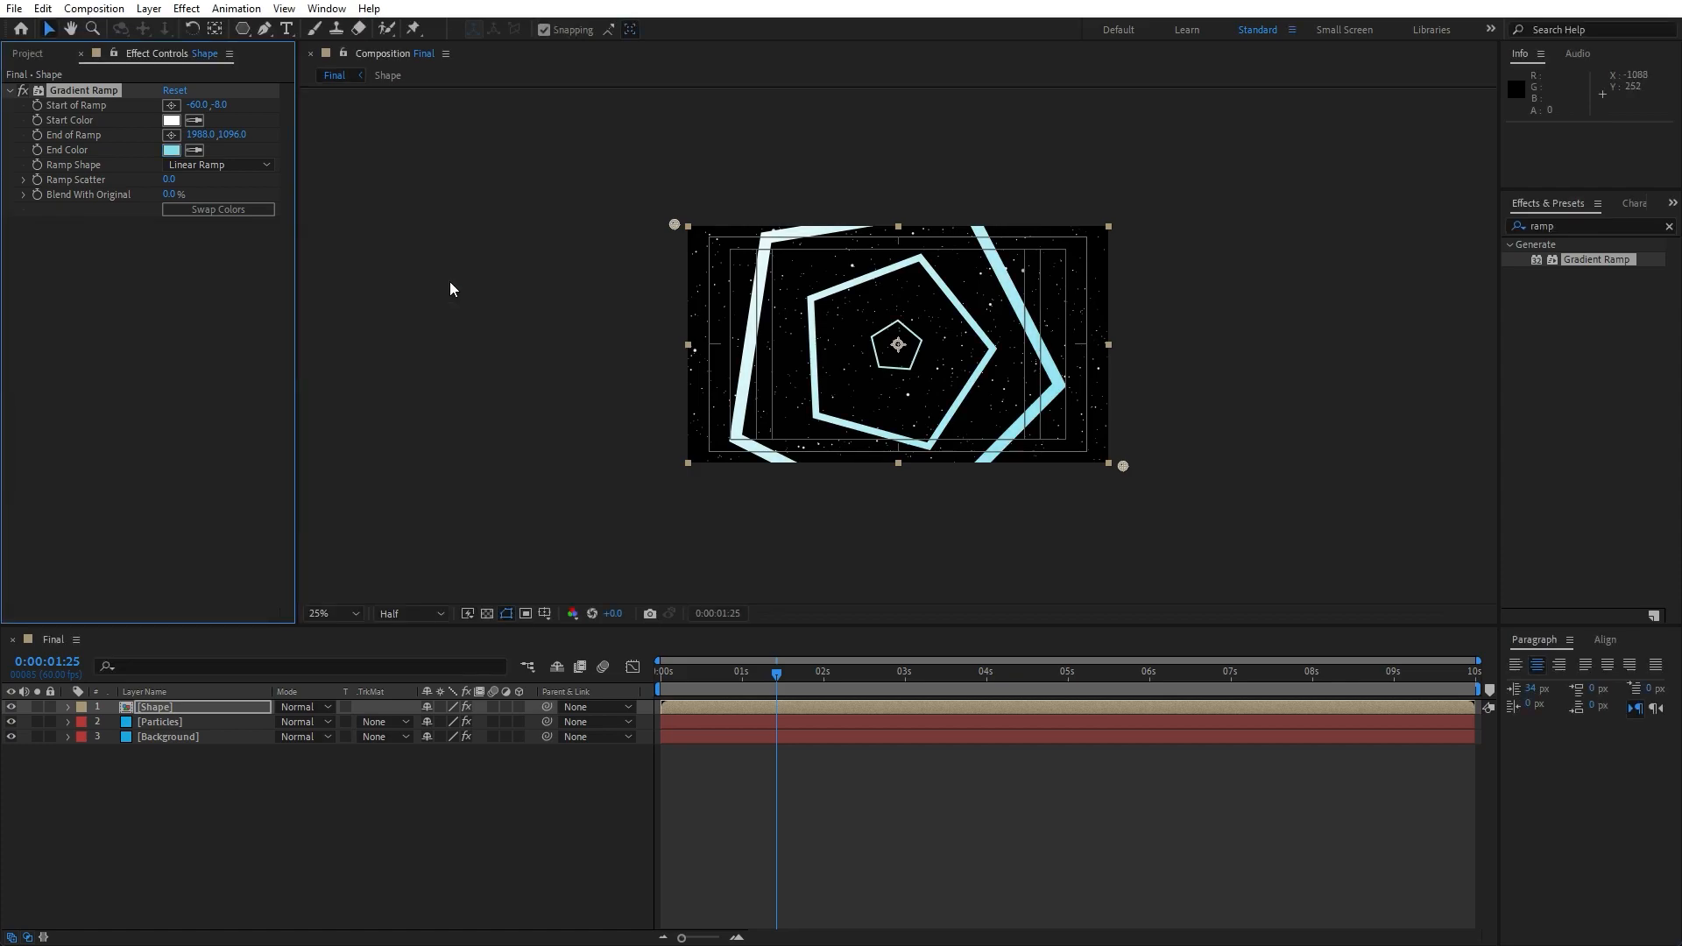
Step: Find the Glow effect and apply it to the Shape layer
click(1575, 226)
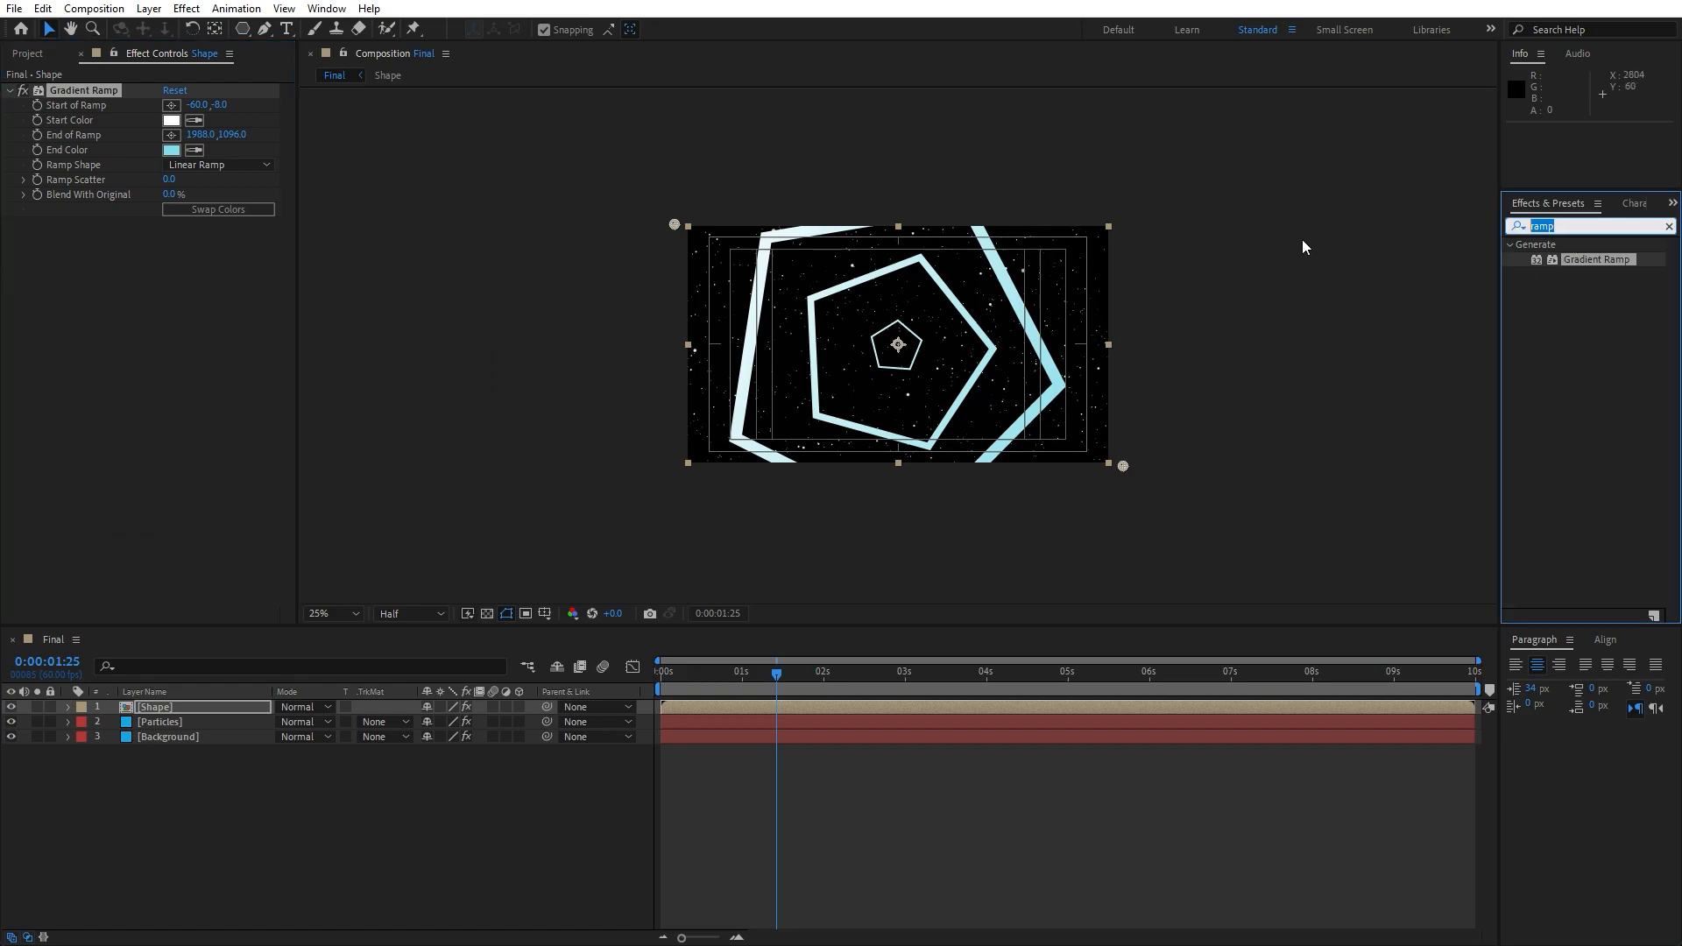
text(glow)
drag(1577, 337, 210, 708)
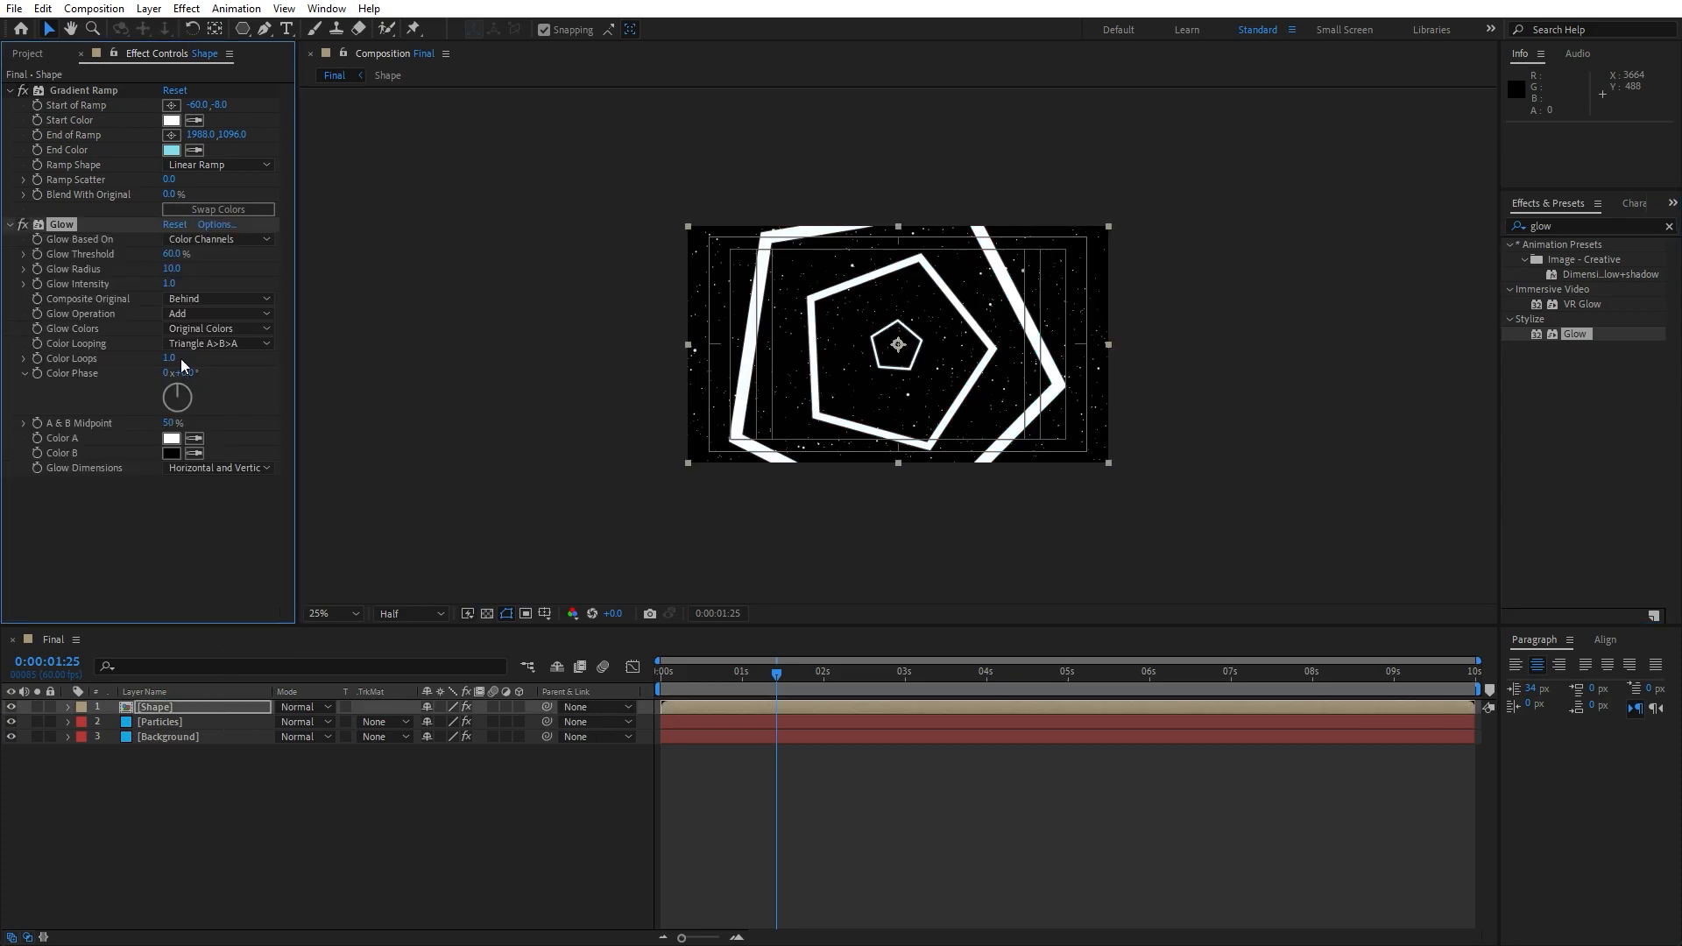
Step: Set the Shape layer's Glow Threshold to 90%, Glow Radius to 40 and Glow Intensity to 0.5
click(173, 254)
text(90)
click(172, 268)
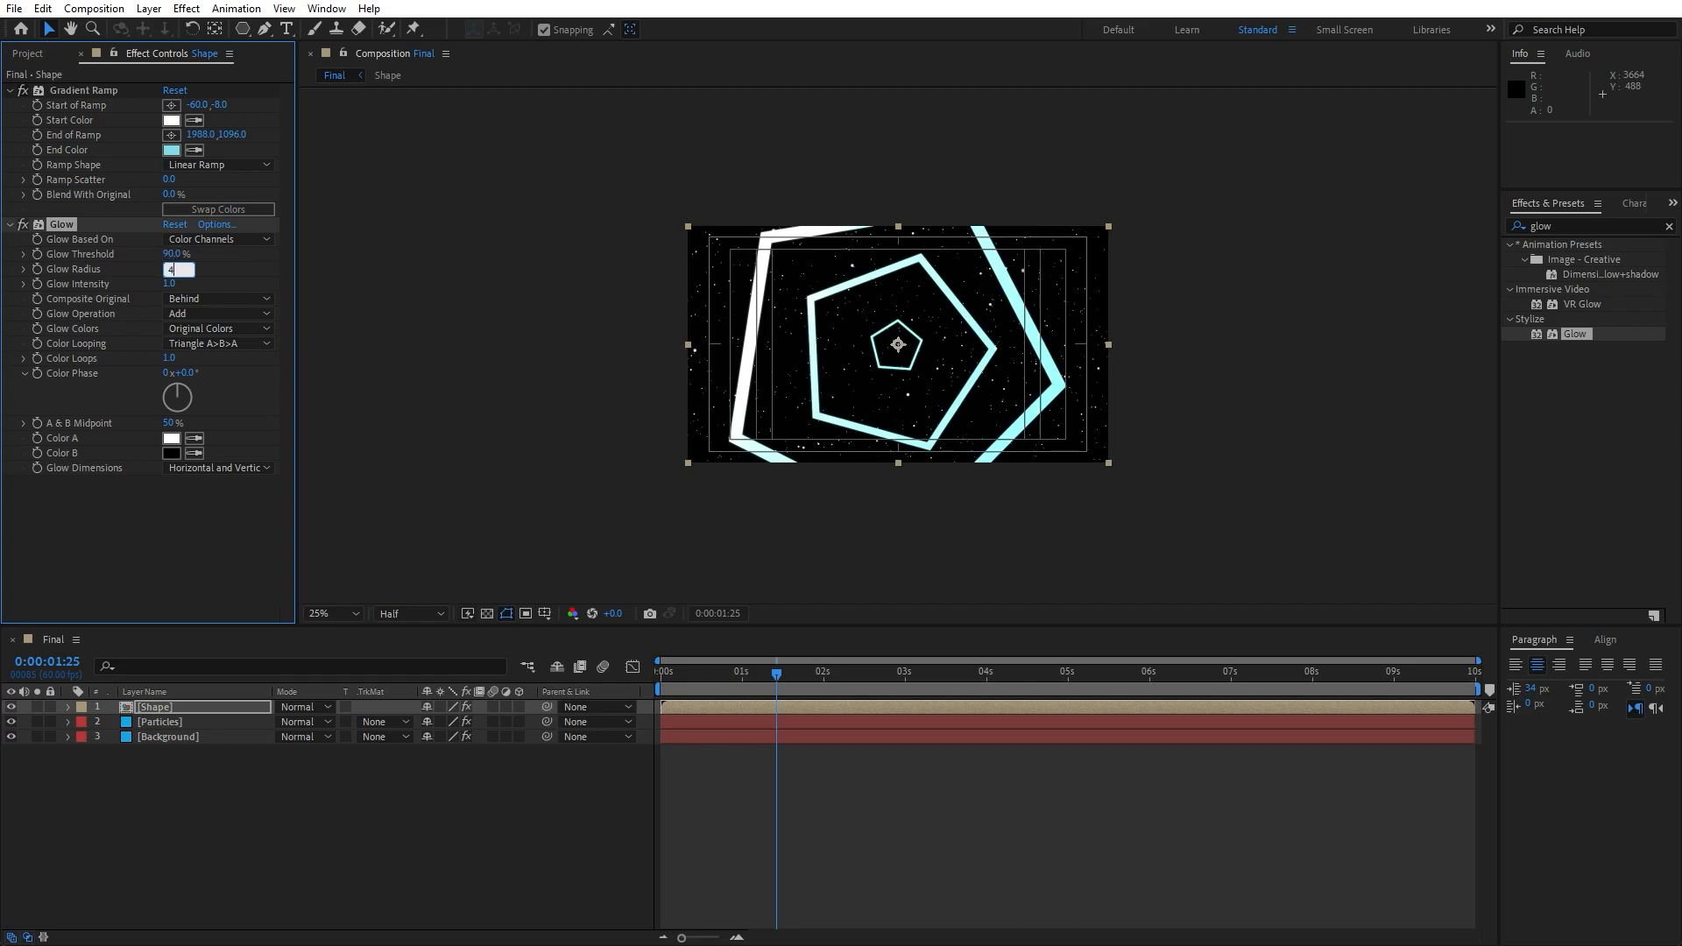
text(40)
key(Return)
click(172, 283)
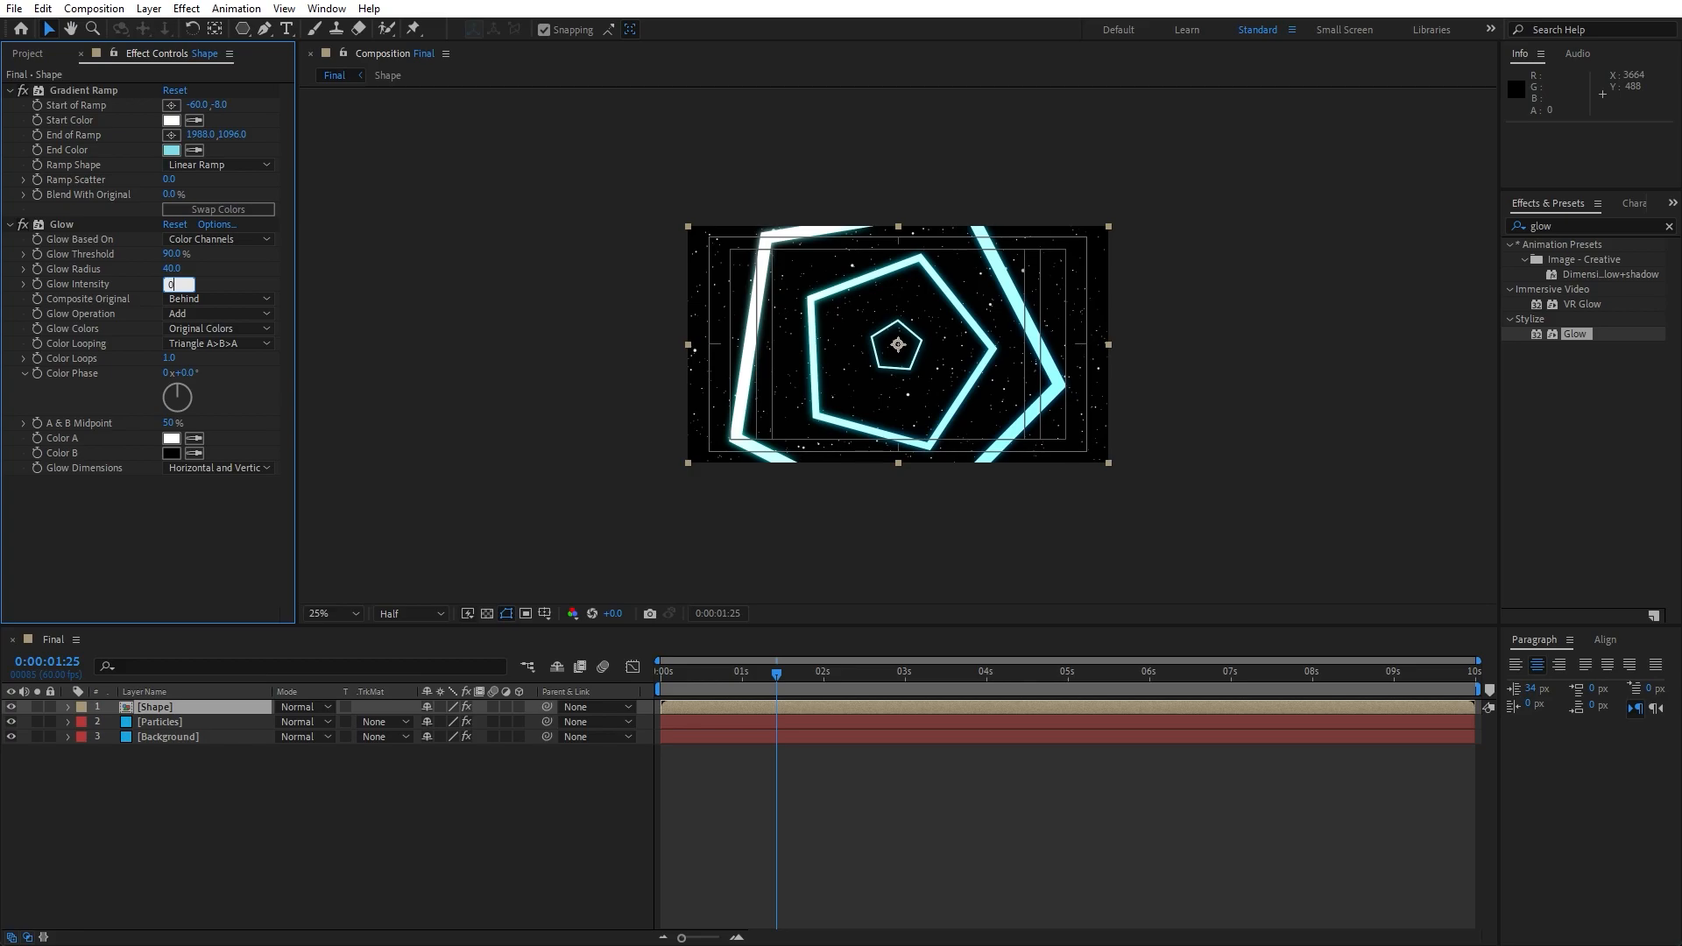
text(0.5)
key(Return)
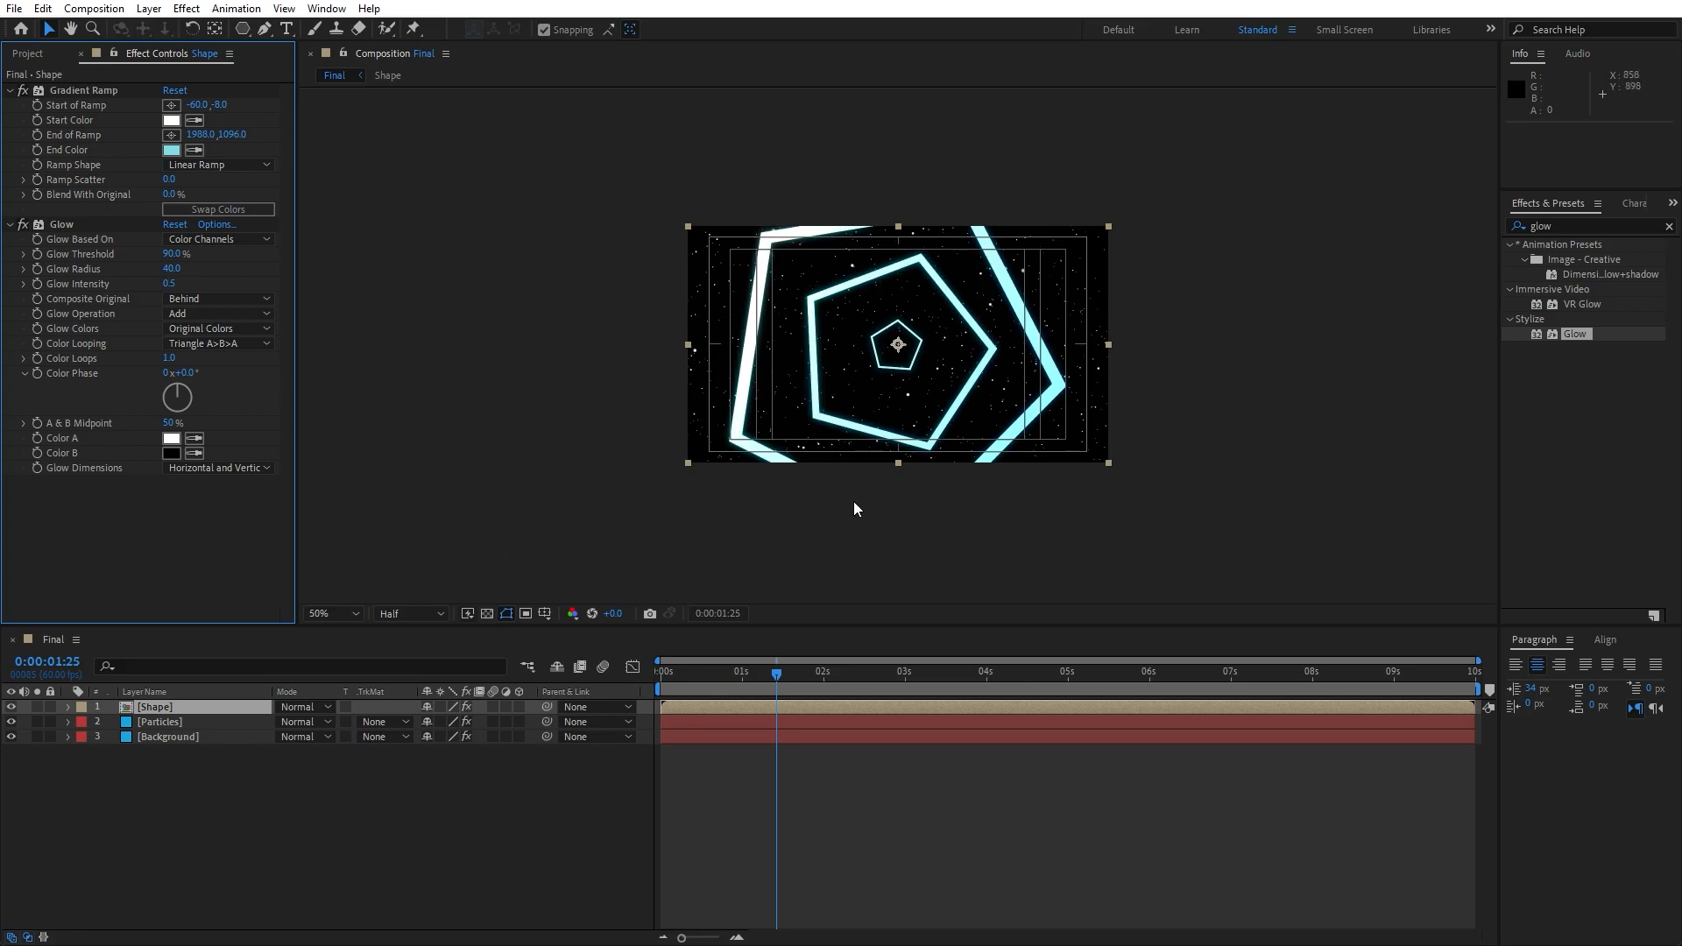
key(period)
click(169, 742)
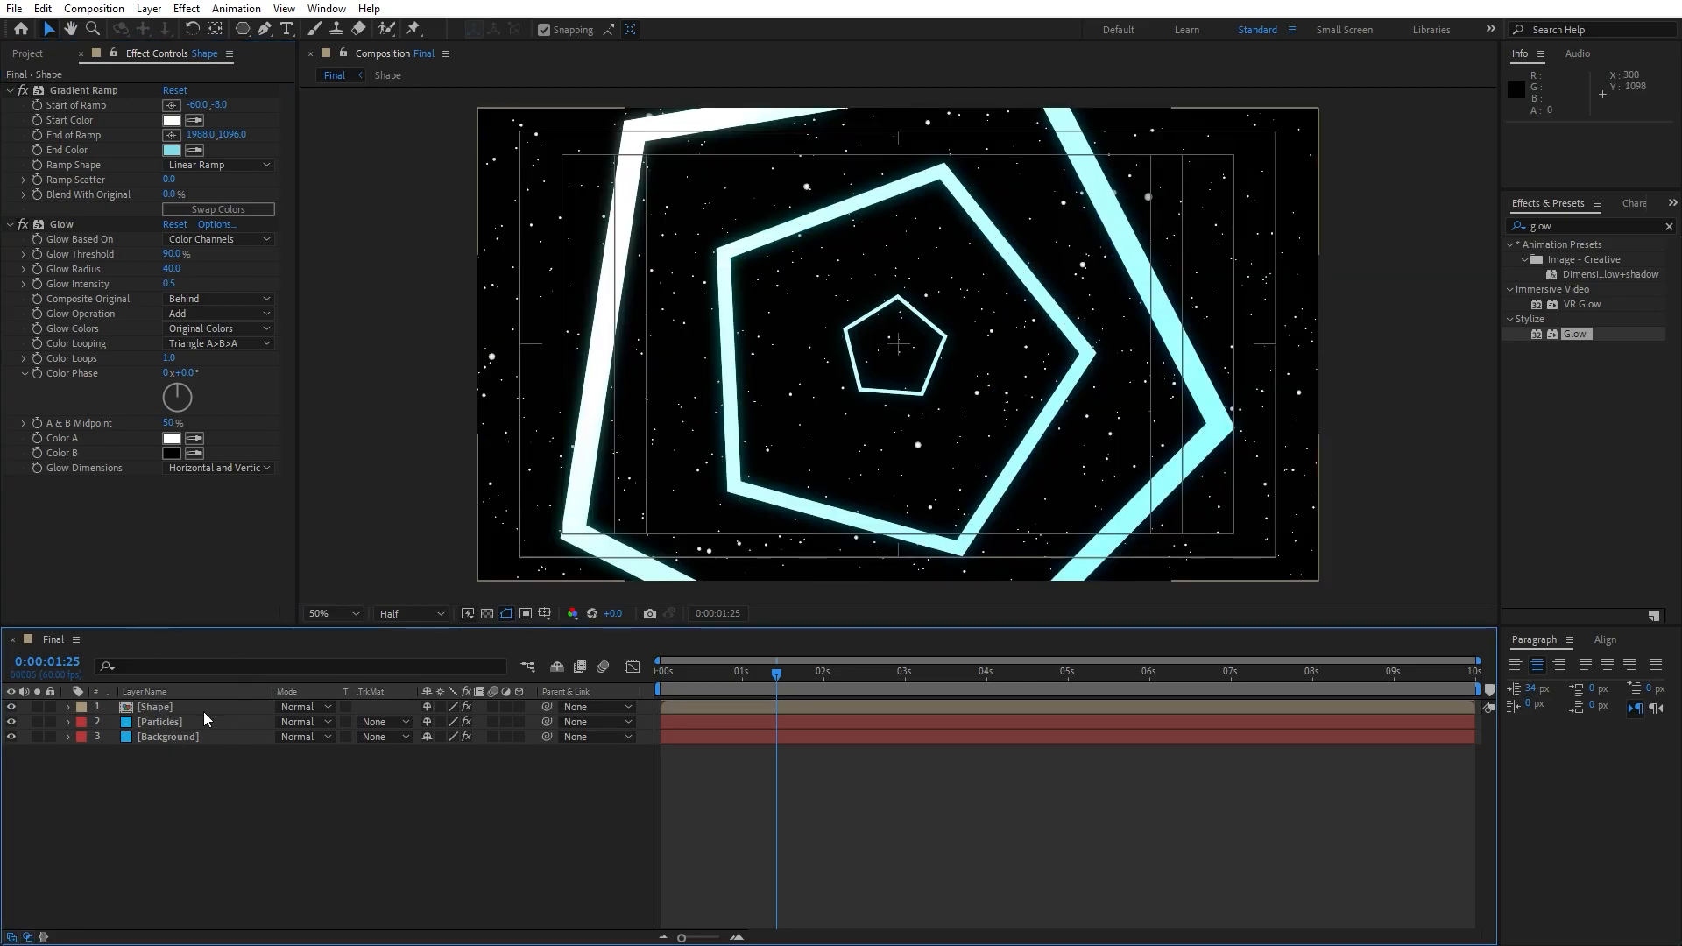
Step: Duplicate the Shape layer and rename the lower copy Shape Shadow
click(177, 713)
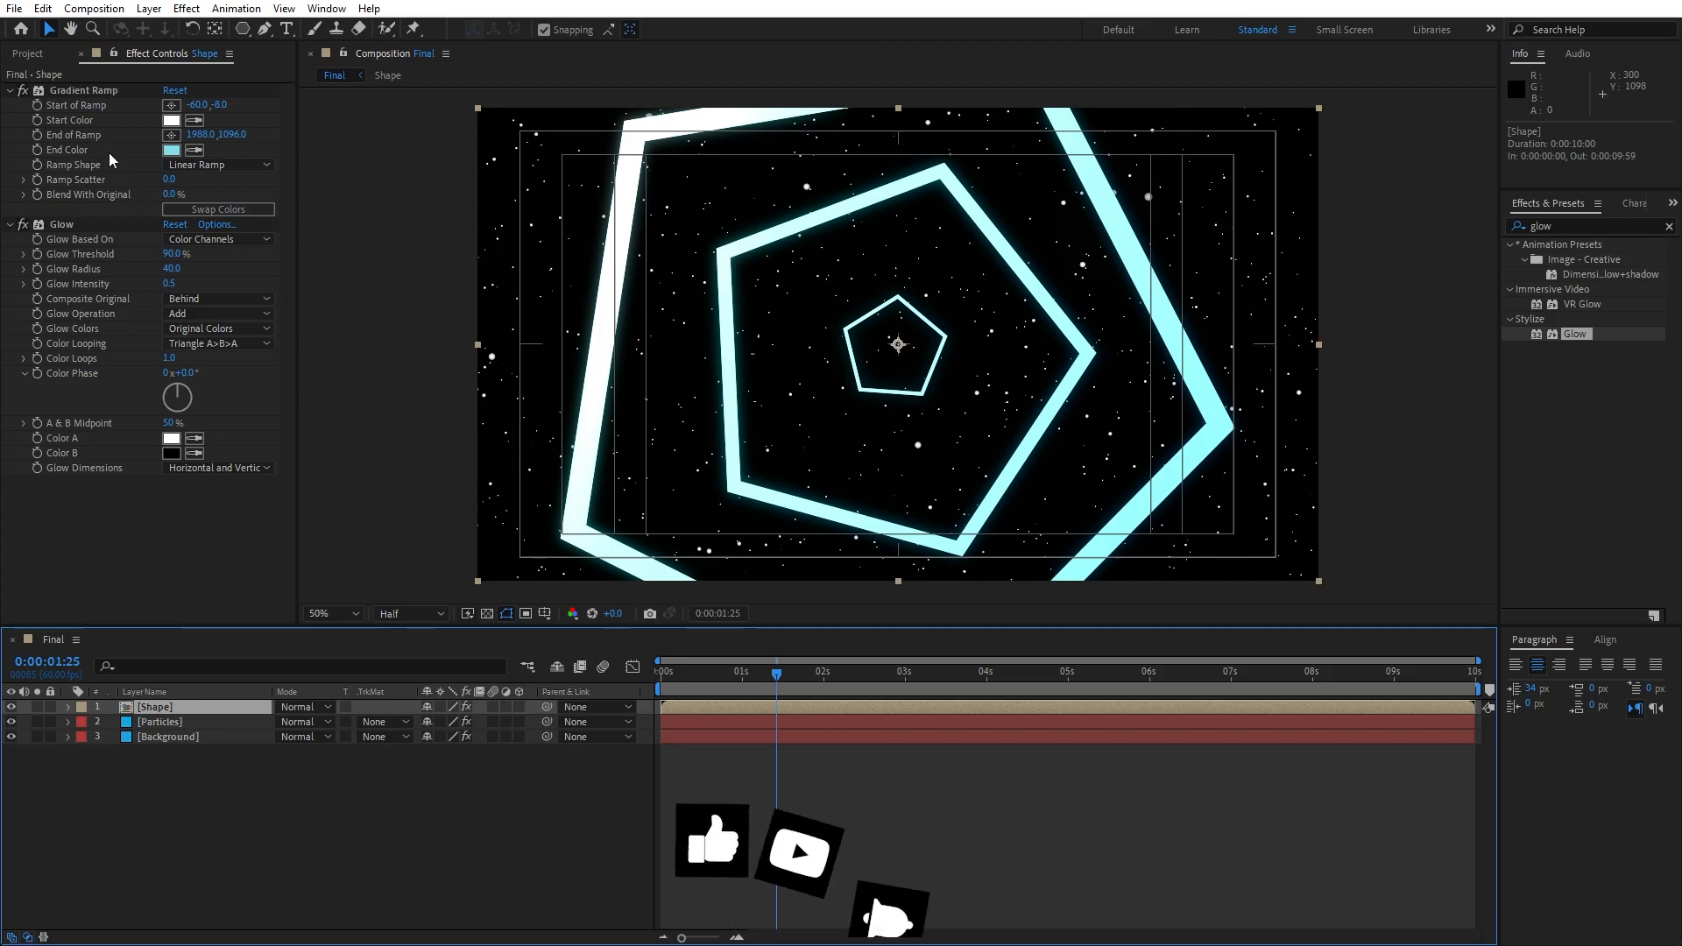
click(42, 8)
click(83, 236)
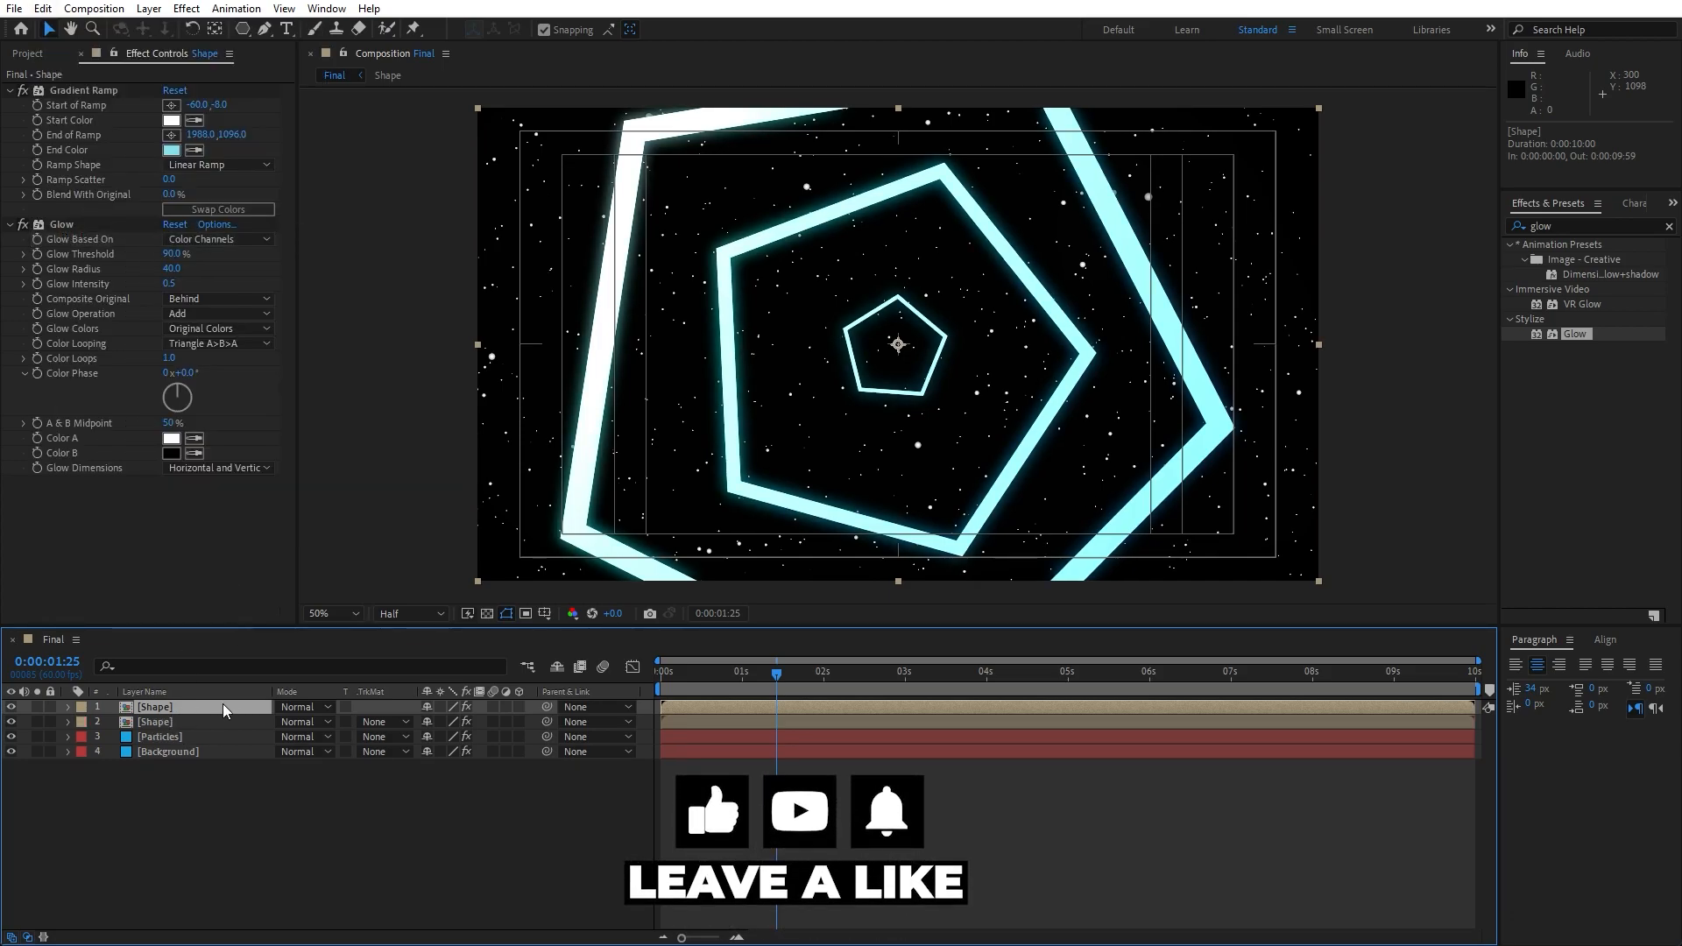
click(166, 723)
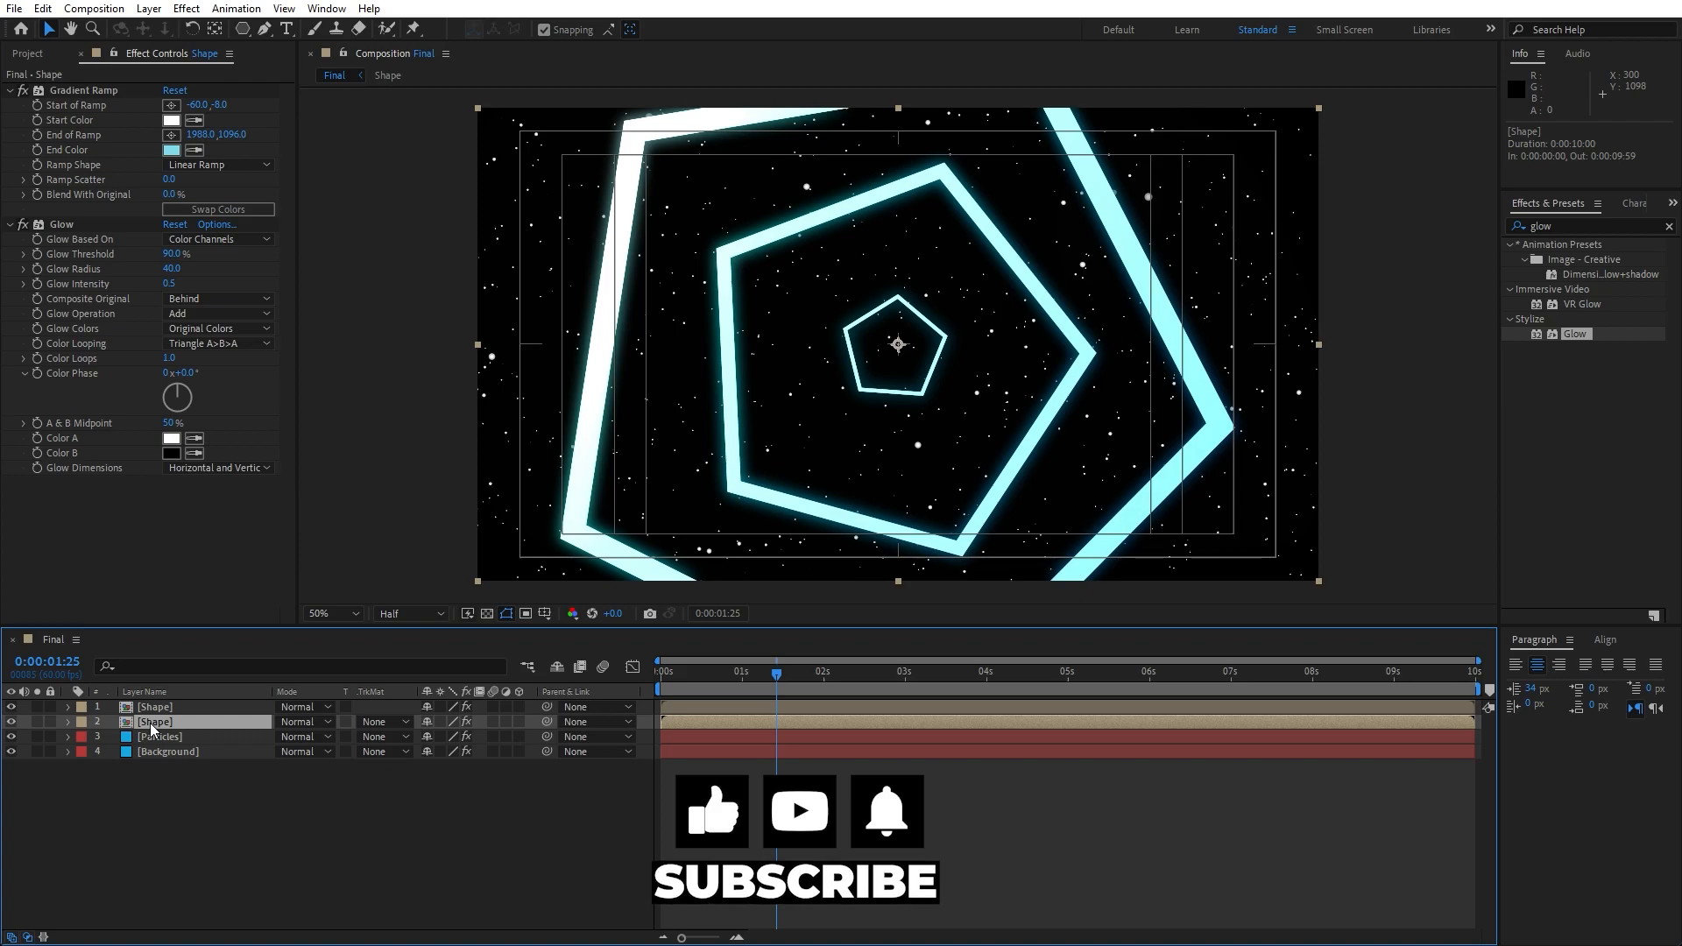
key(Return)
text(Shape)
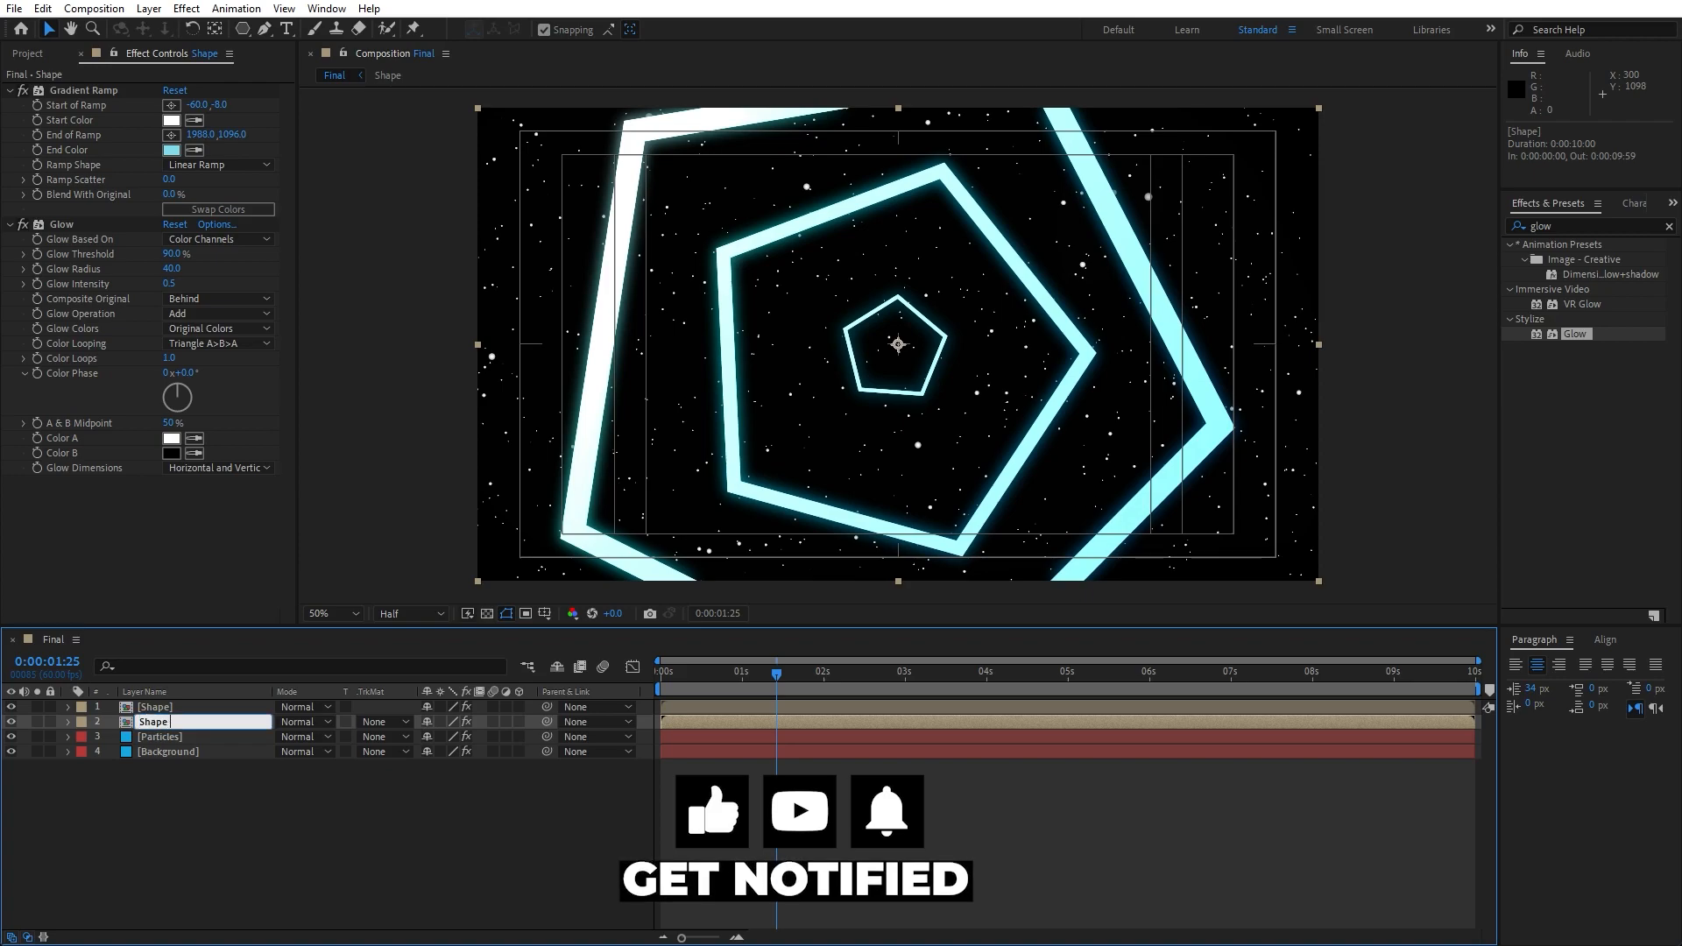
text( Shadow)
click(202, 837)
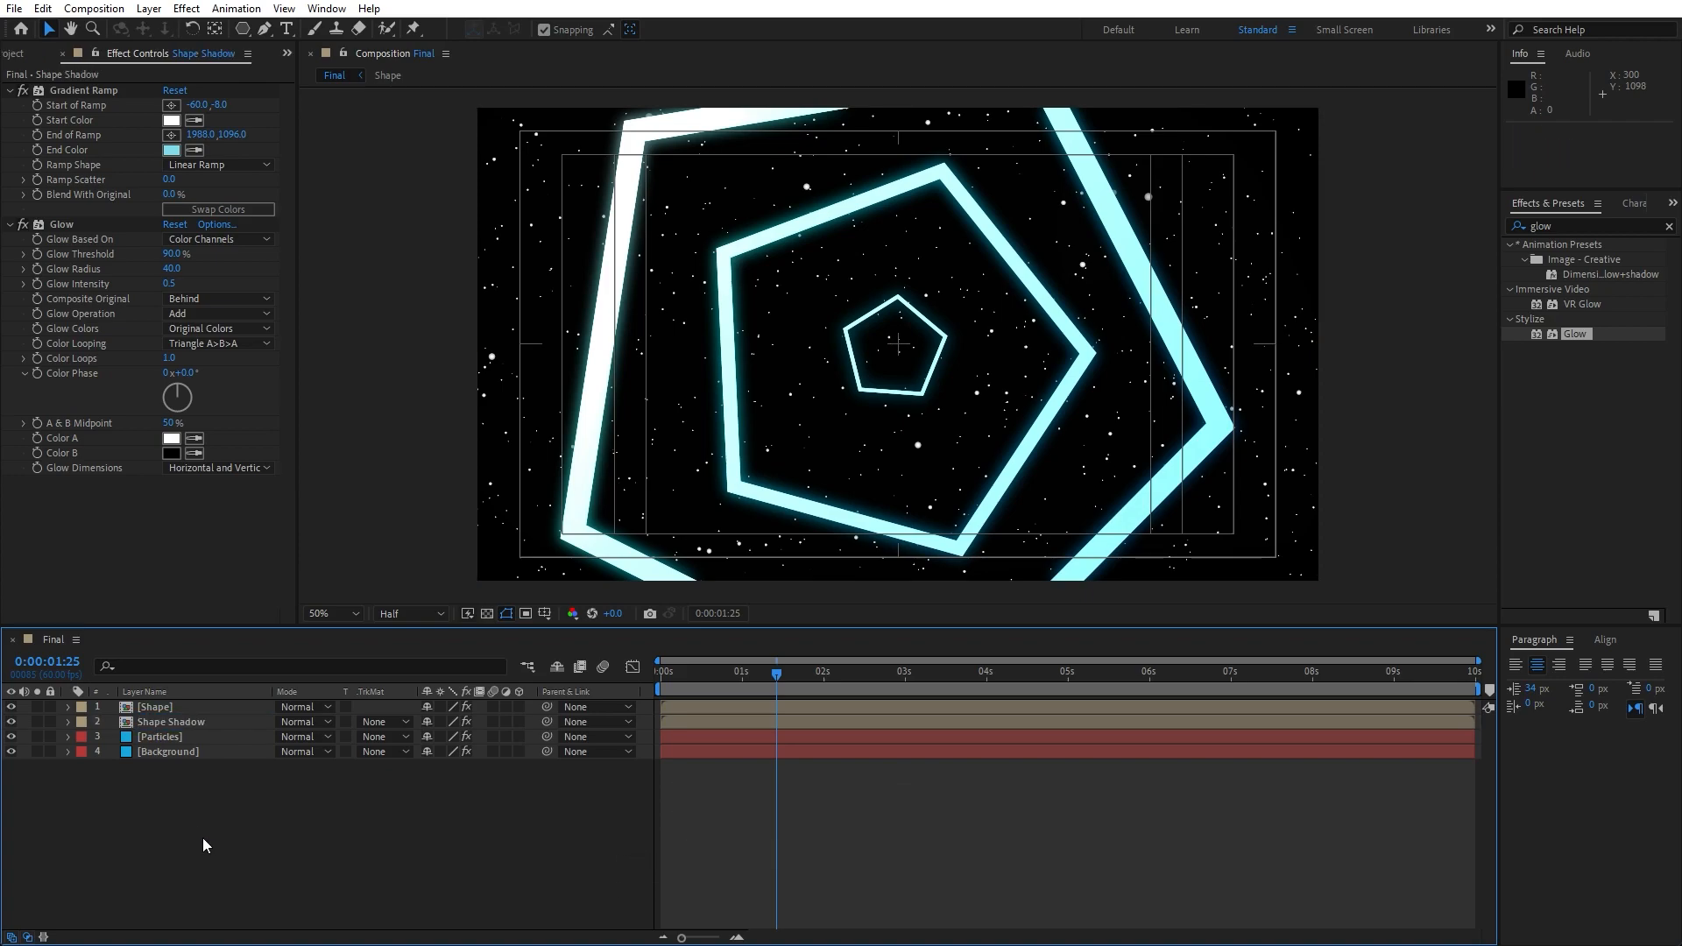
Step: Replace Gradient Ramp on the Shape Shadow layer with a Fill effect placed above Glow
click(191, 724)
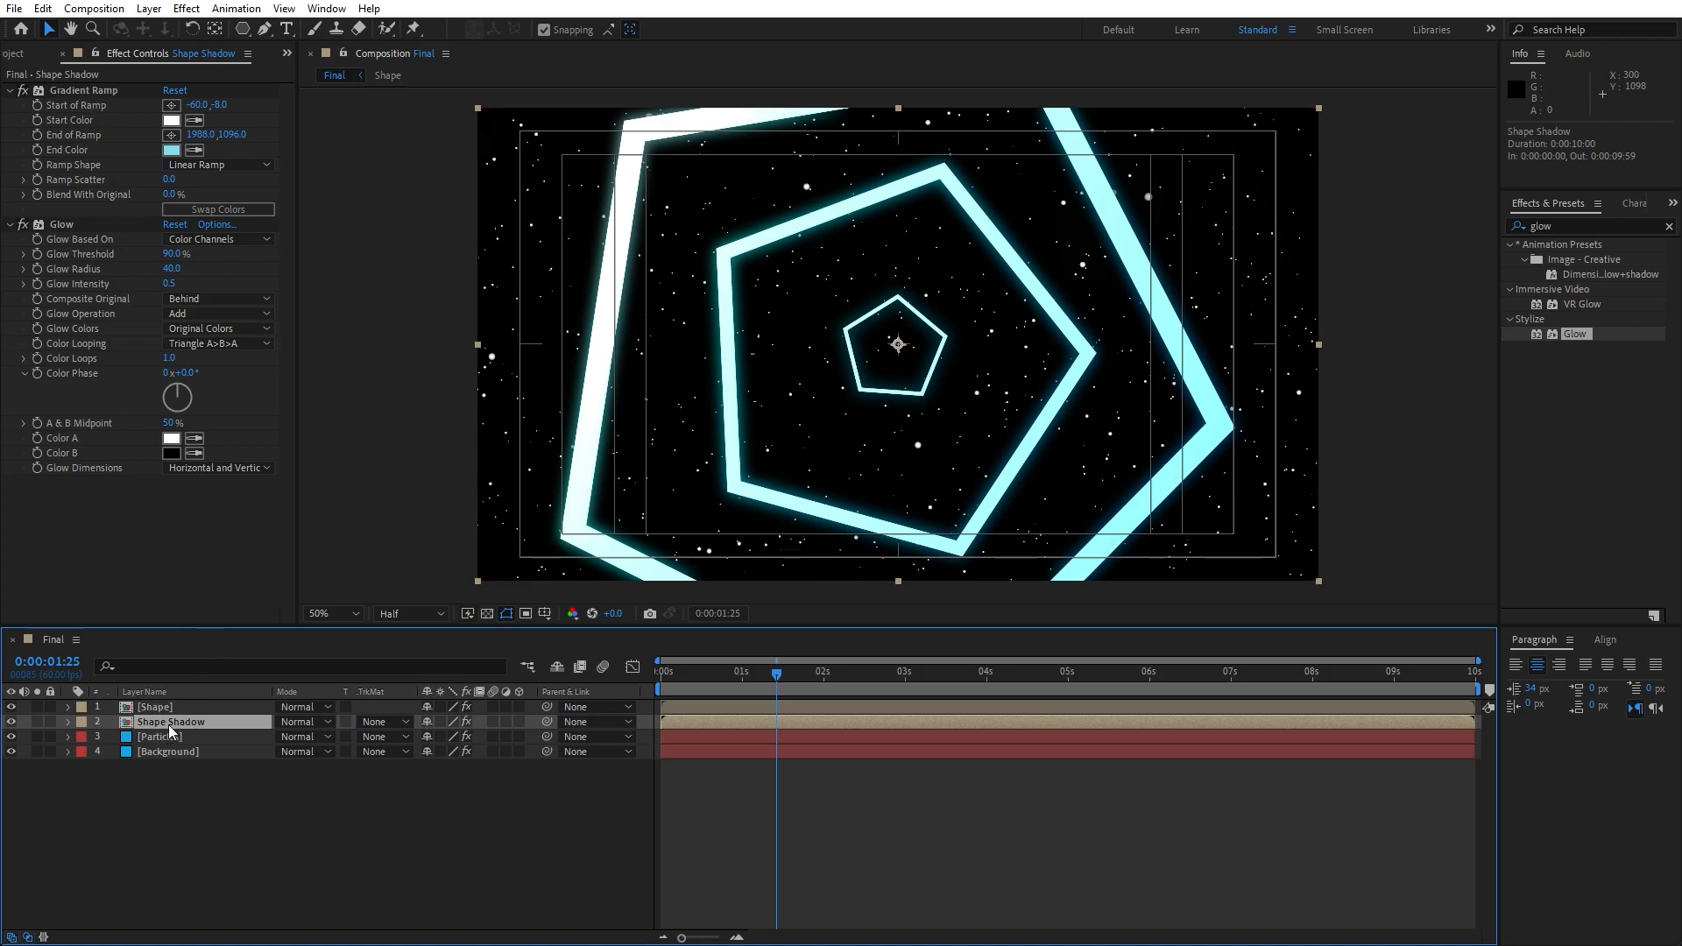
click(87, 92)
key(Delete)
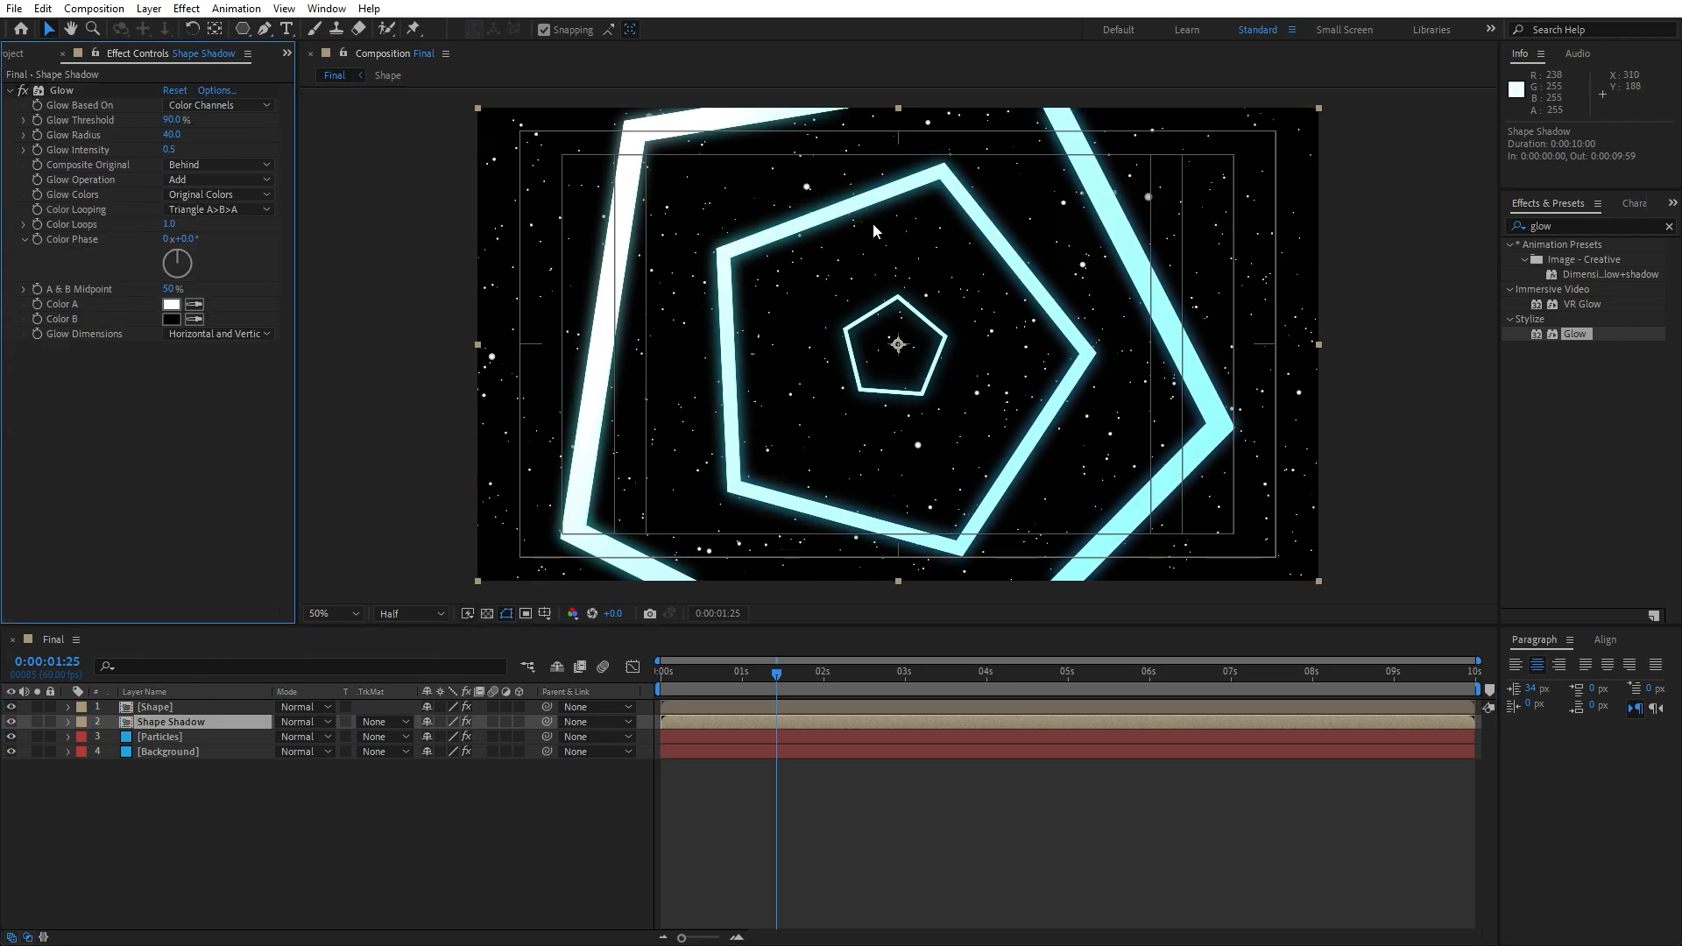
click(1577, 226)
text(fill)
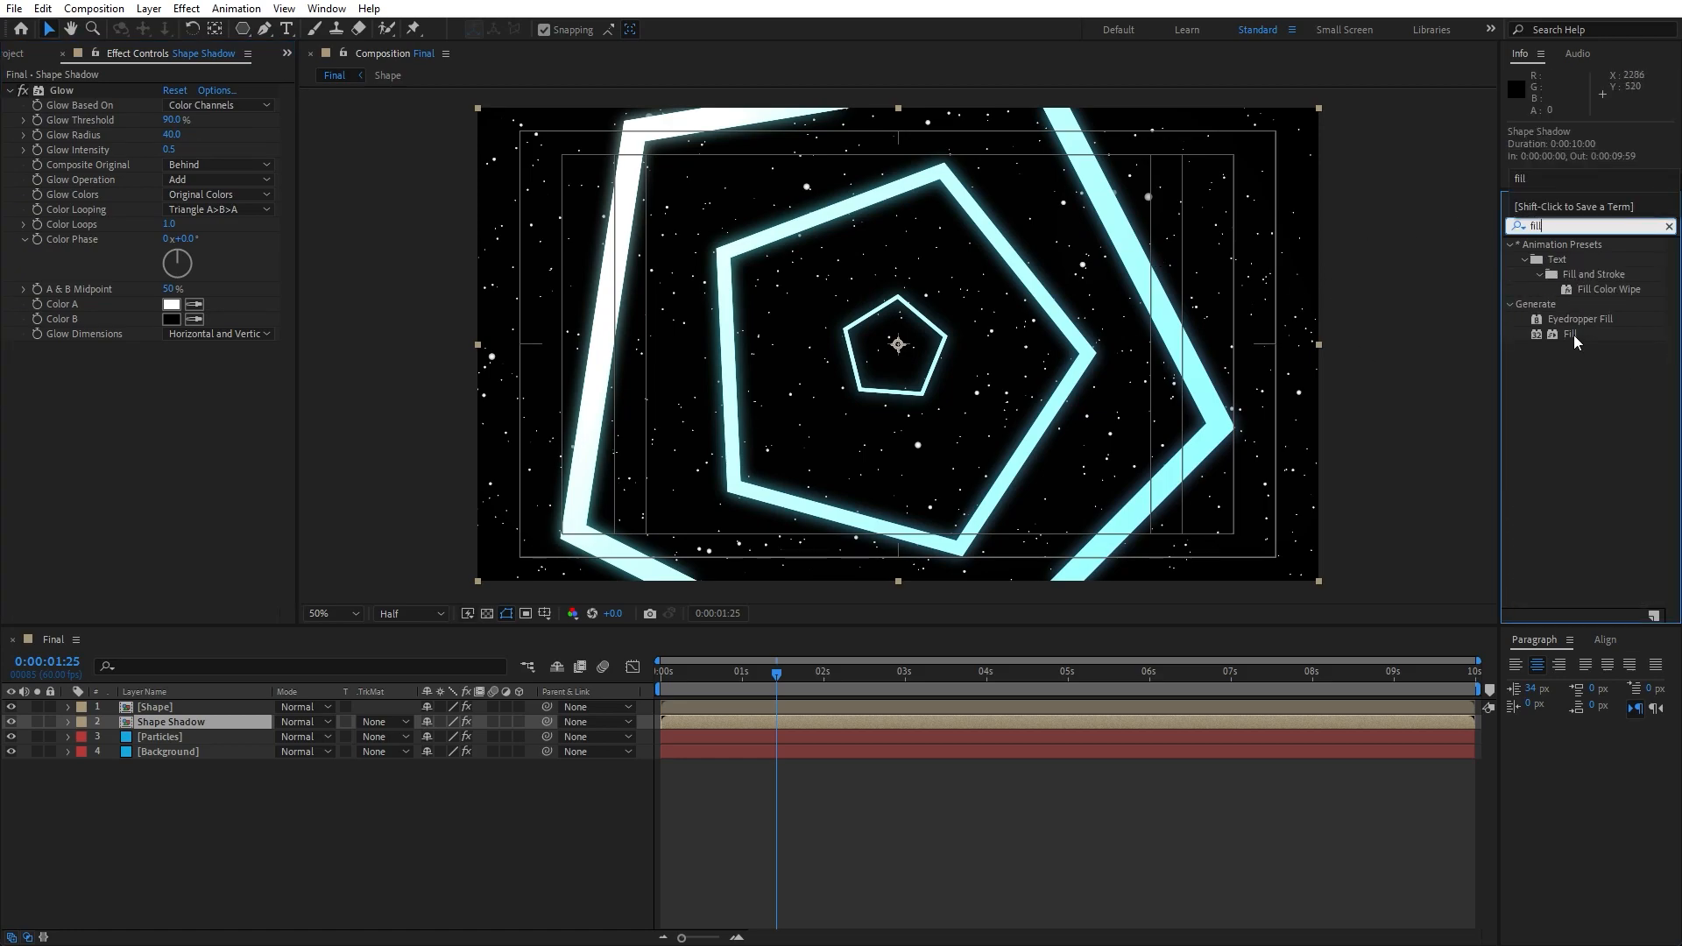
drag(1573, 334, 127, 87)
Step: Set the Shape Shadow layer's Fill color to a medium cyan
click(173, 135)
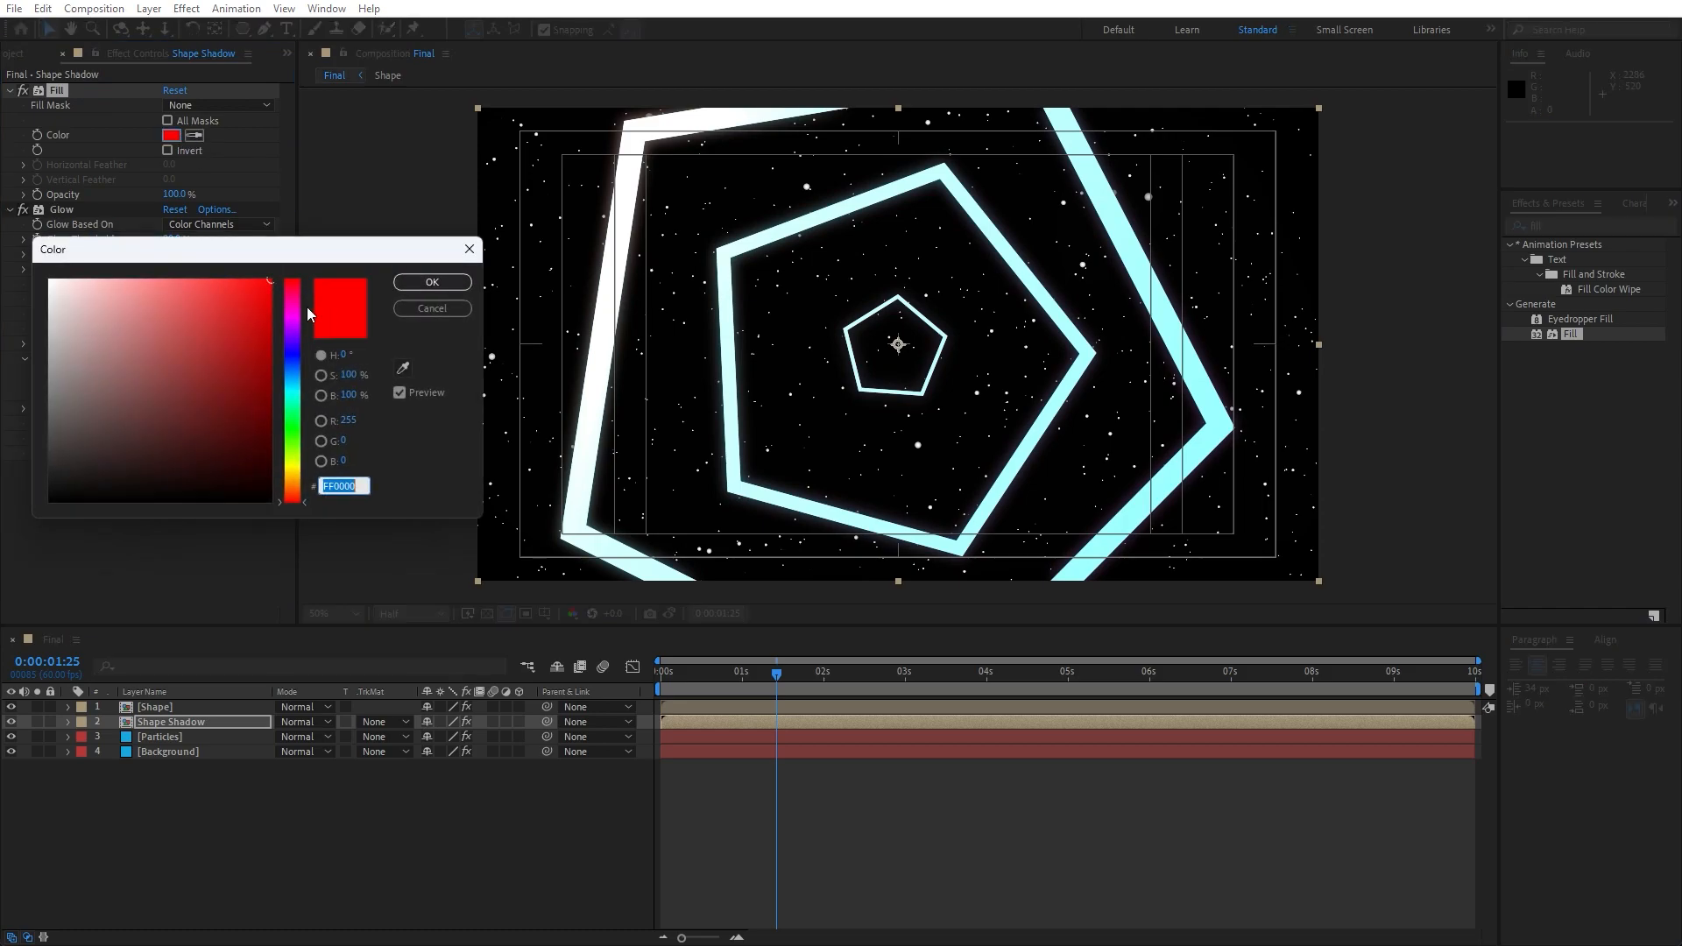
drag(298, 365, 287, 381)
click(167, 314)
drag(167, 314, 174, 320)
click(292, 387)
click(417, 282)
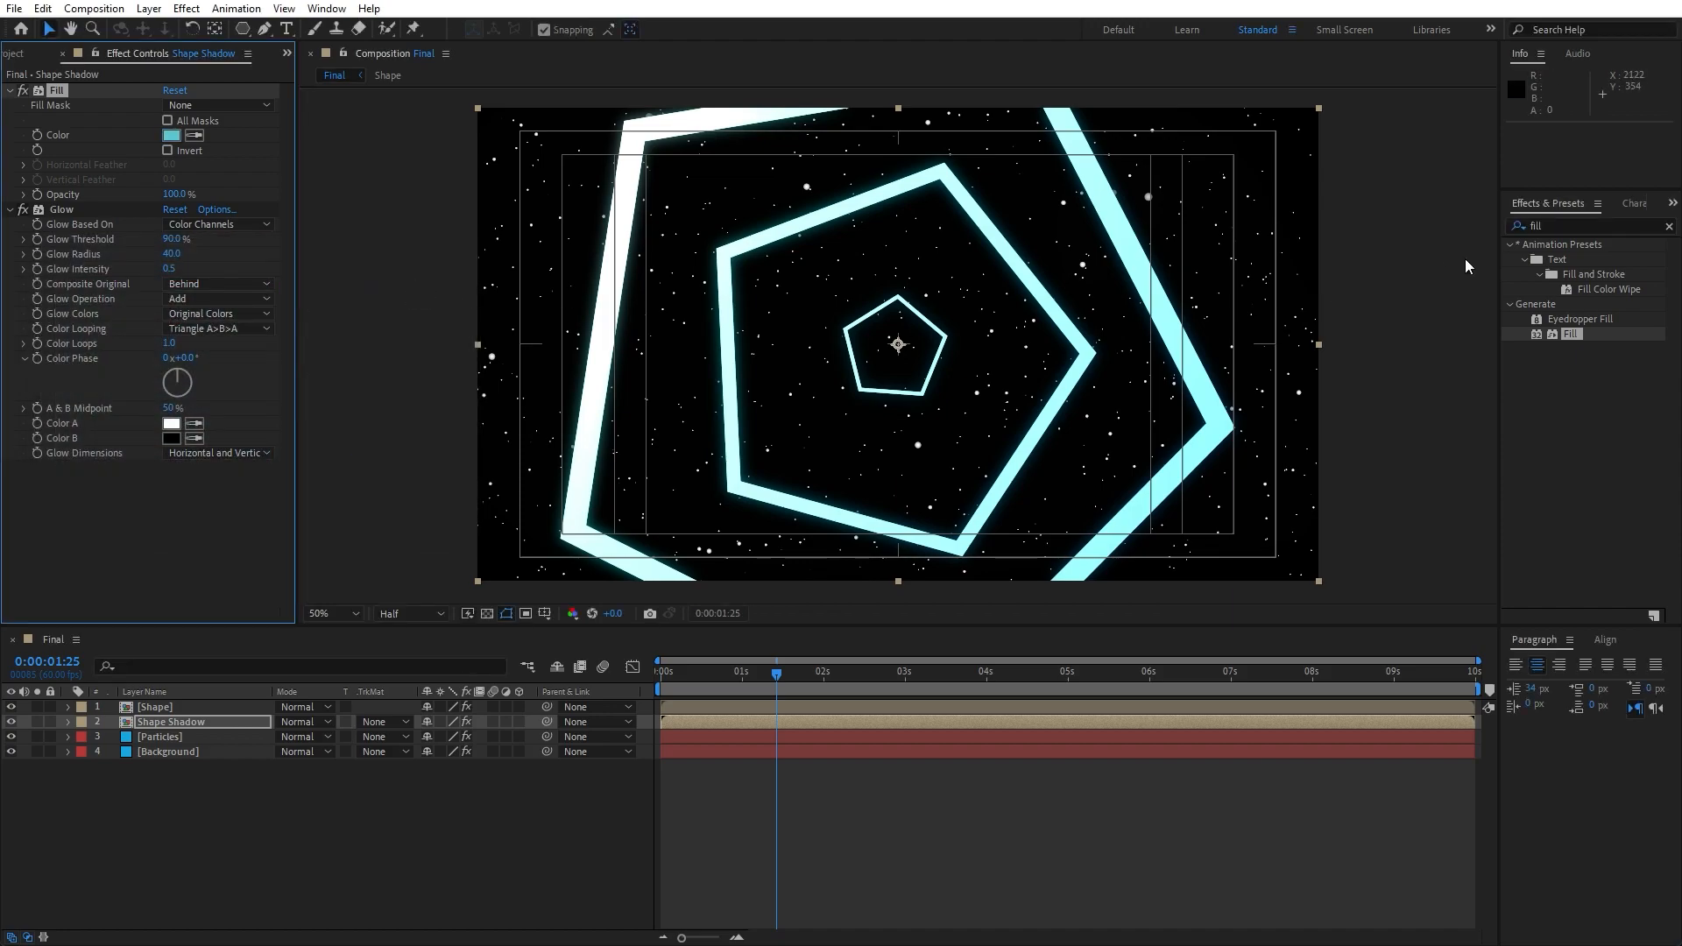
Step: Add CC Radial Fast Blur between Fill and Glow on the Shape Shadow layer and set its Amount to 80
drag(1572, 227, 1363, 229)
text(cc r)
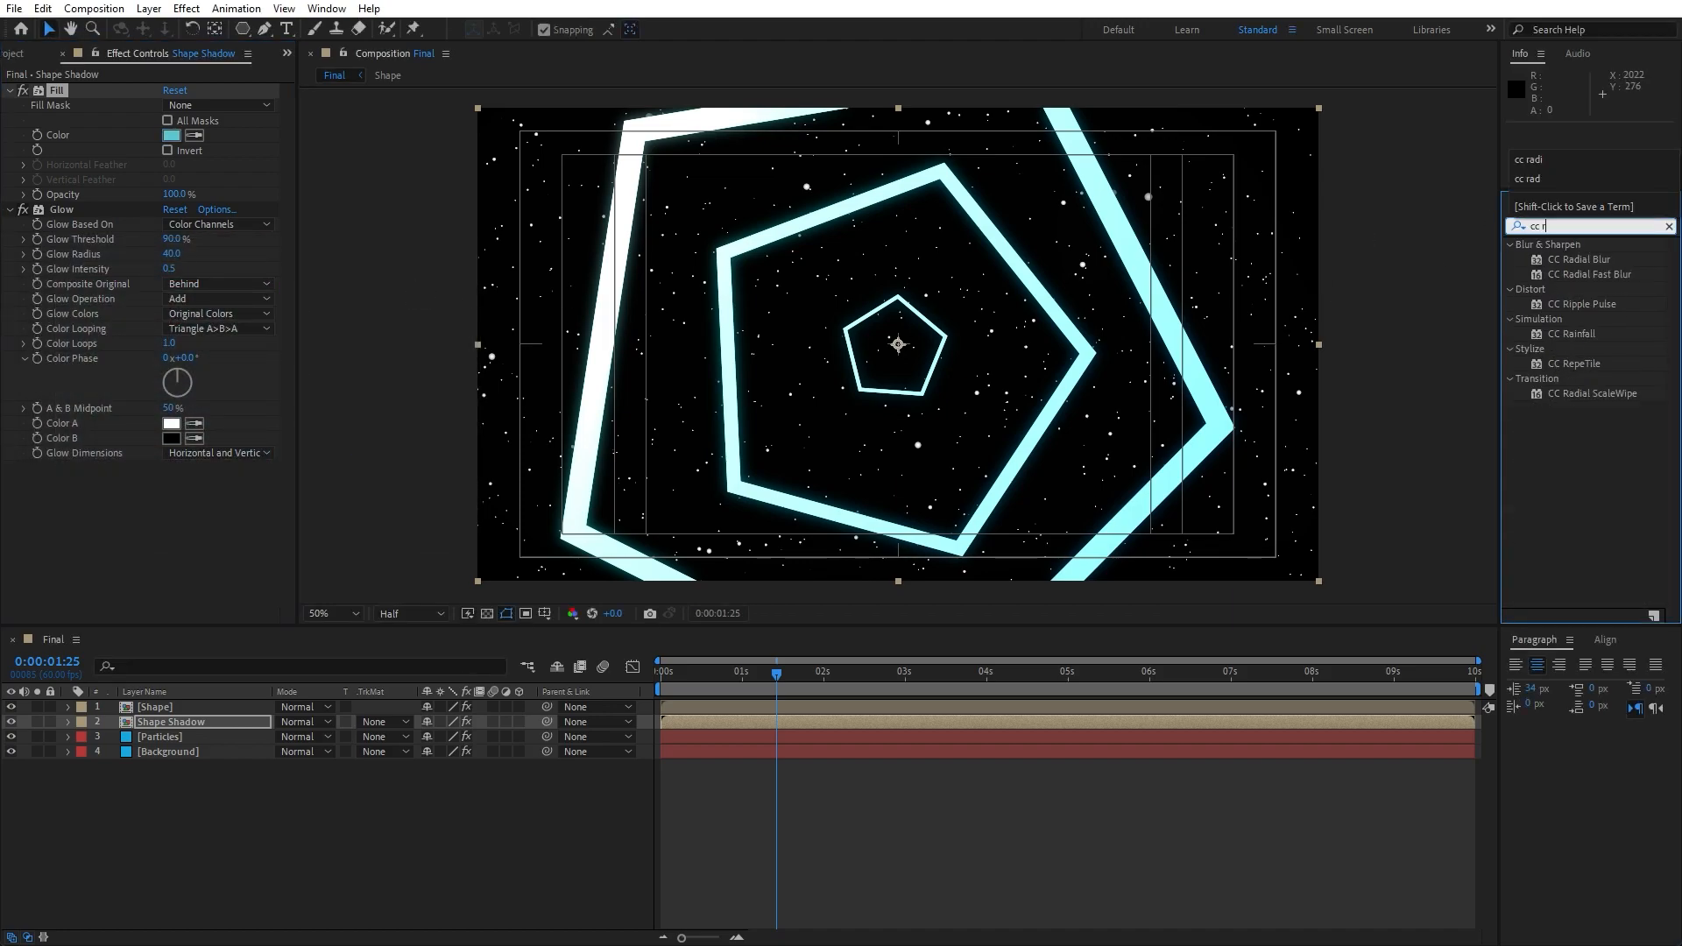
text(adia)
drag(1613, 275, 174, 202)
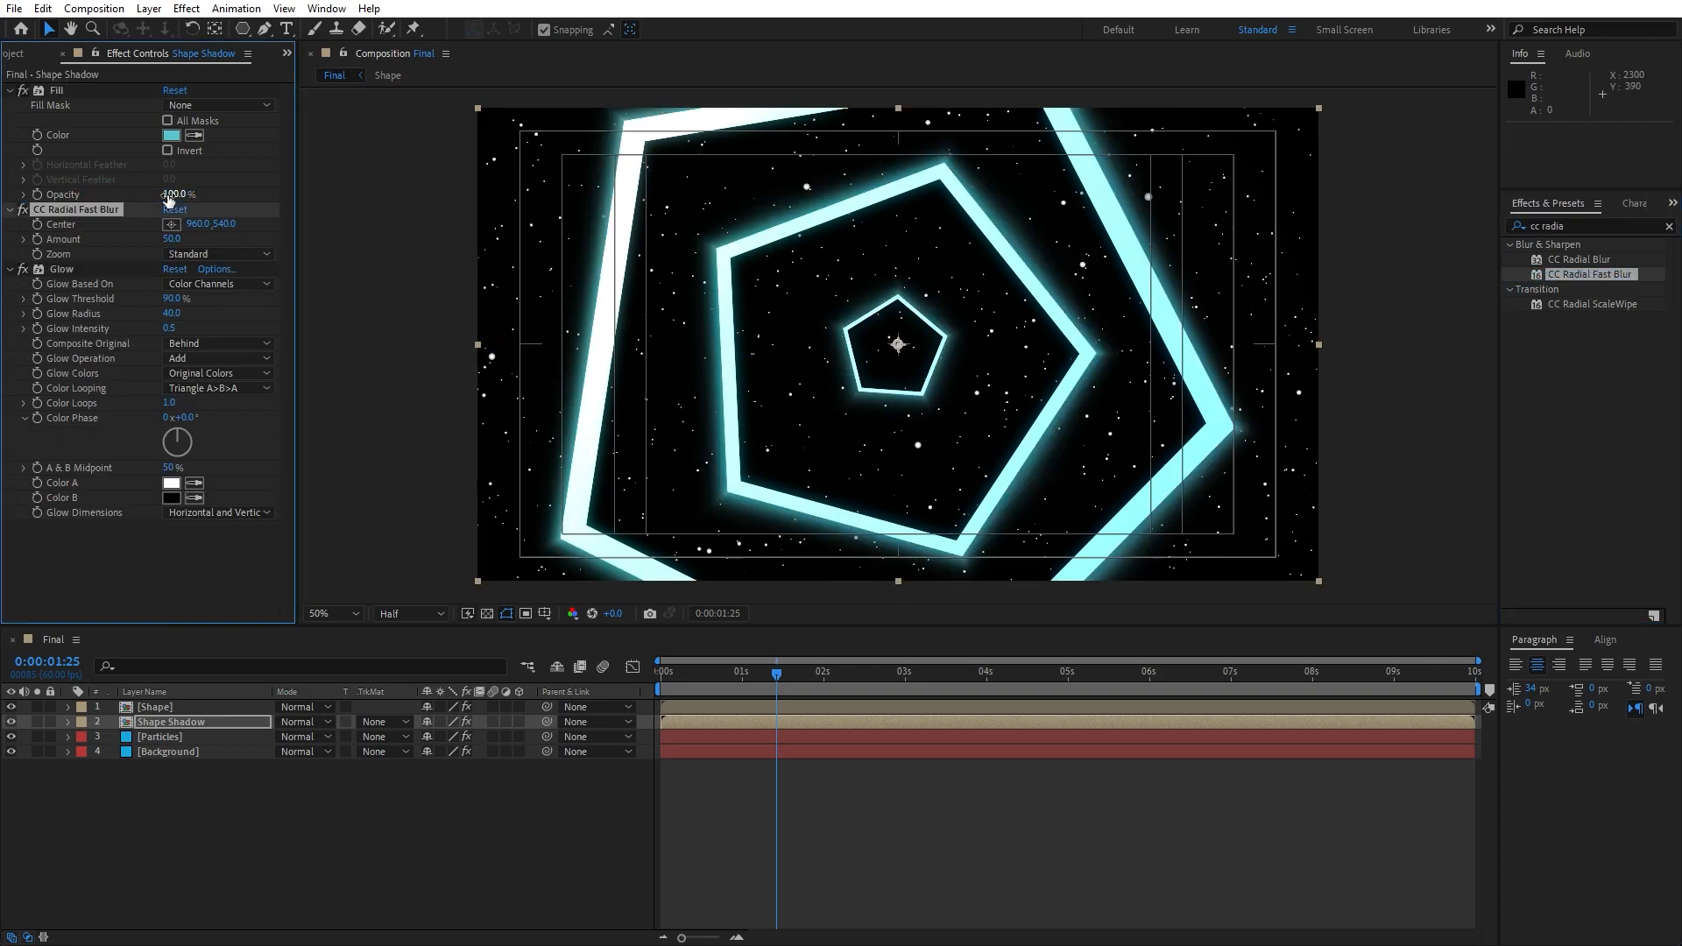
text(80)
key(Return)
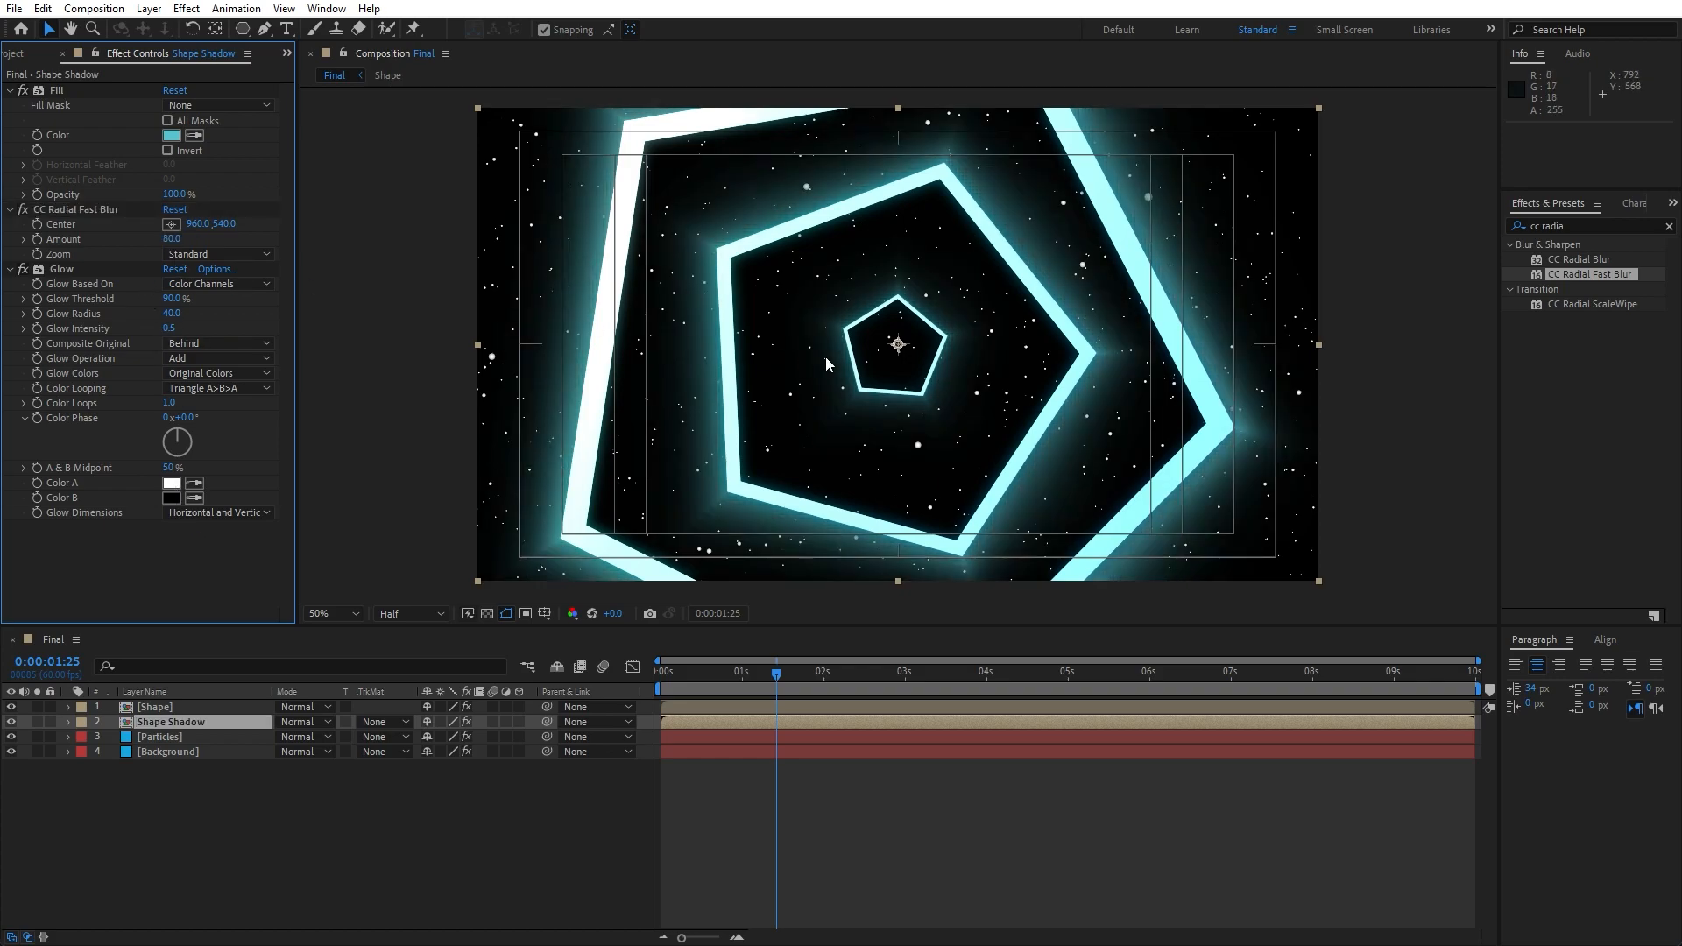
Step: Place the CC Radial Fast Blur center near the composition's upper-left corner, at about (36, 44)
key(comma)
click(170, 223)
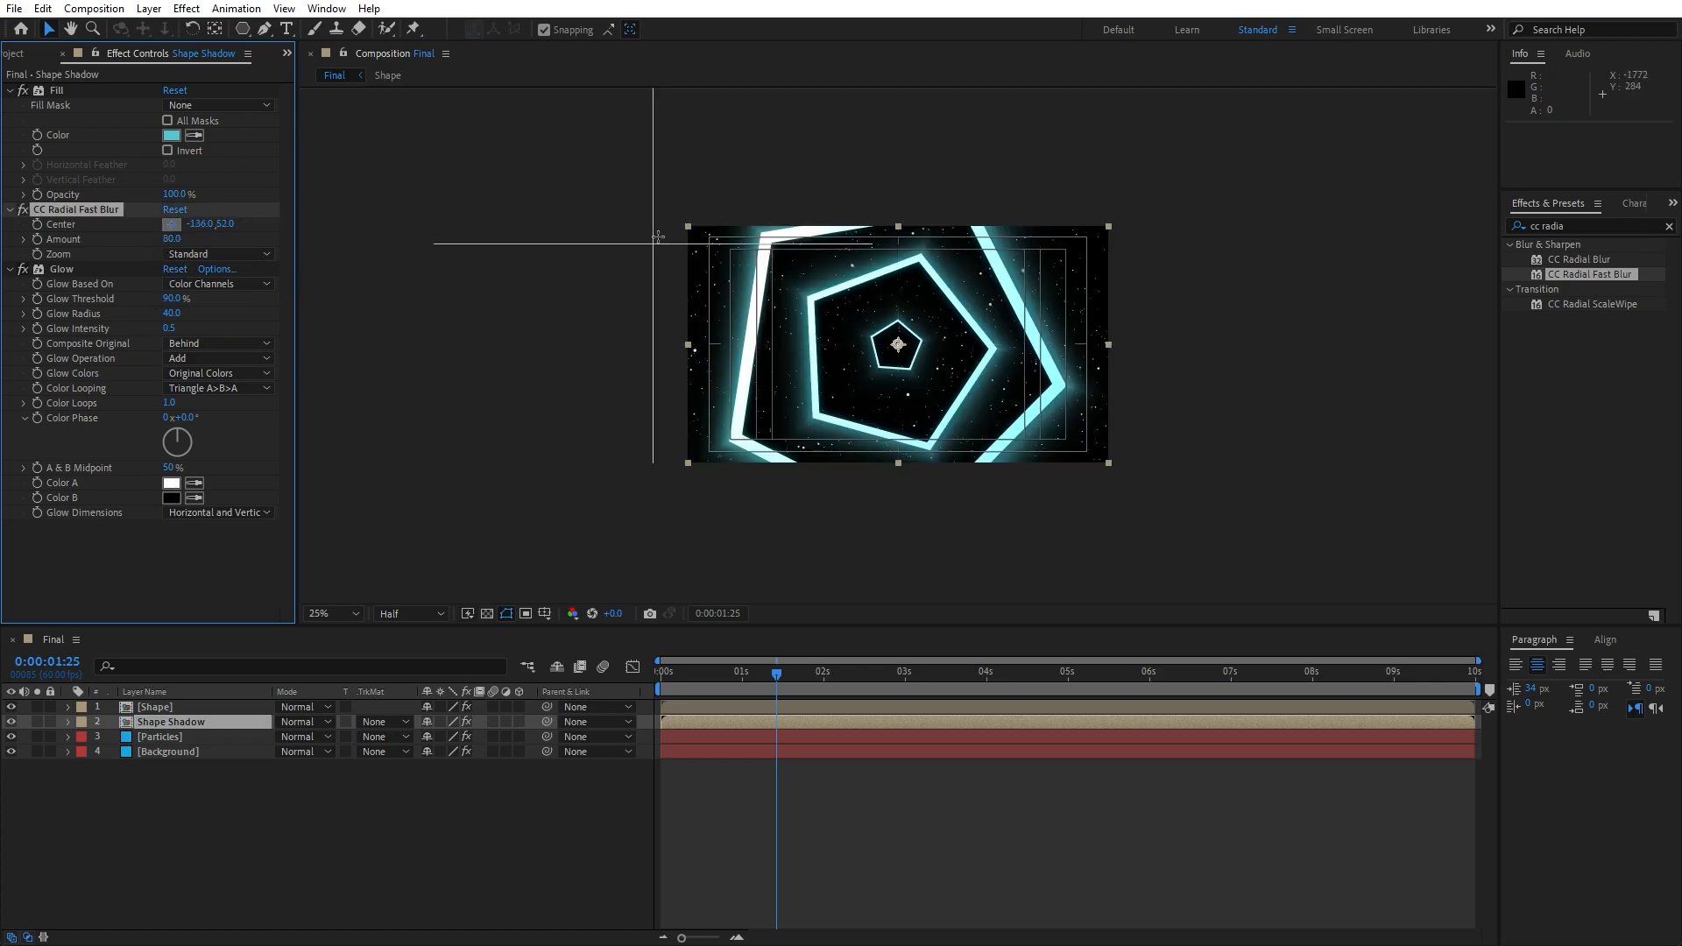
click(695, 236)
key(period)
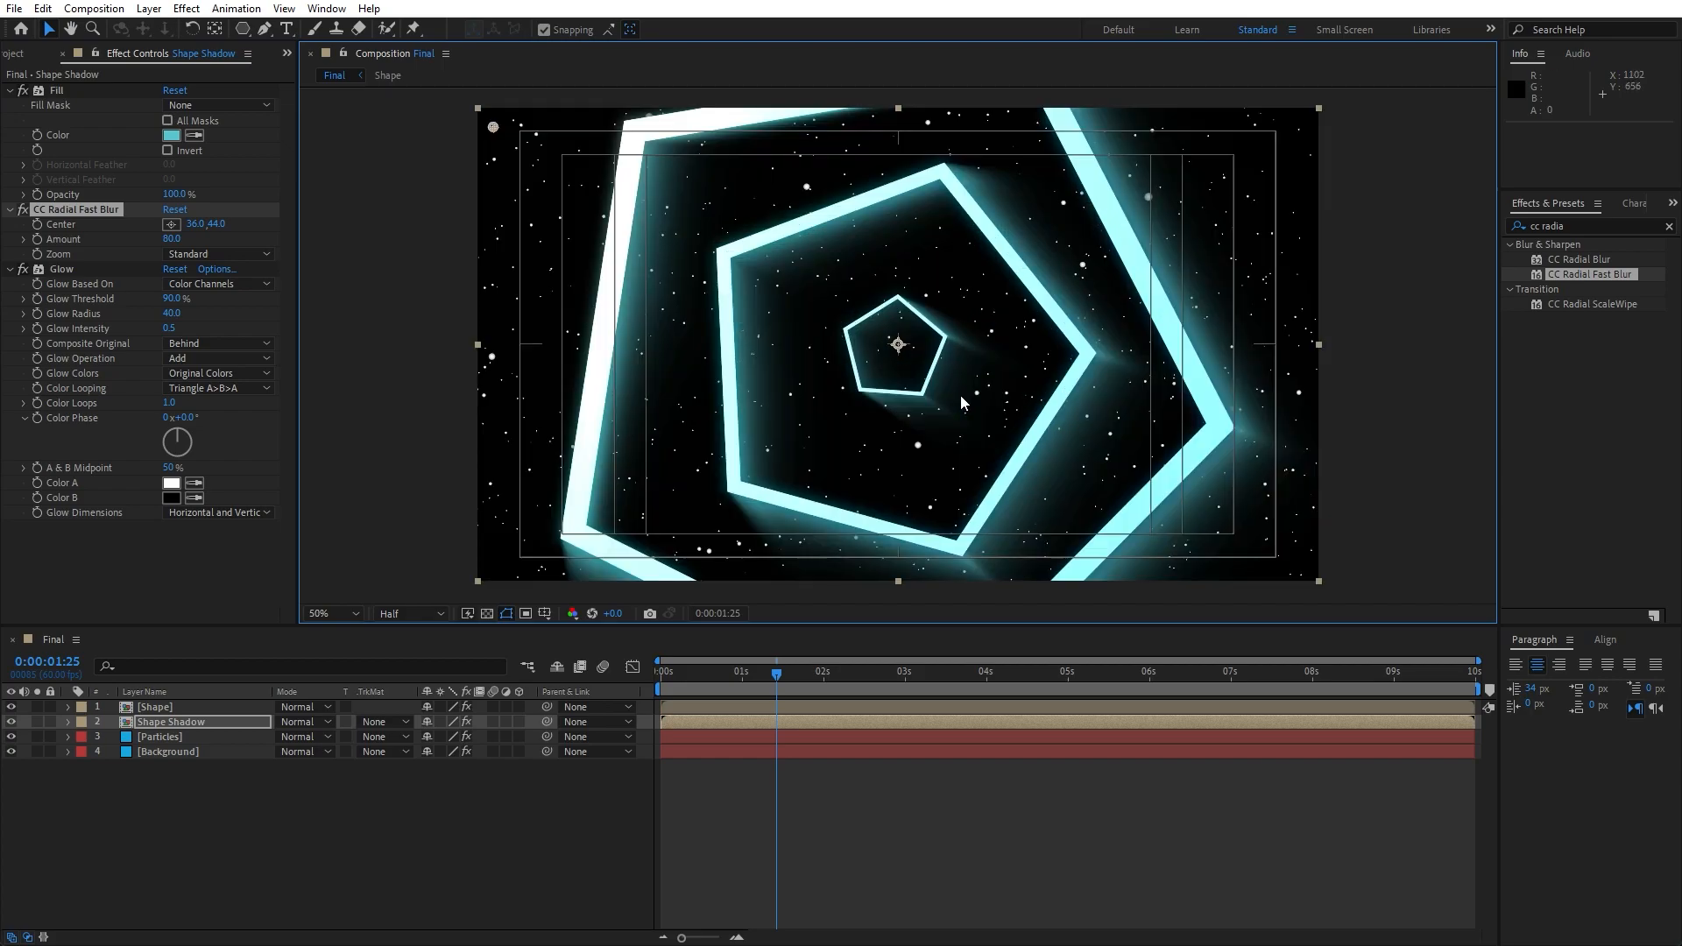
Step: Set the Shape Shadow layer's opacity to 7%
click(177, 723)
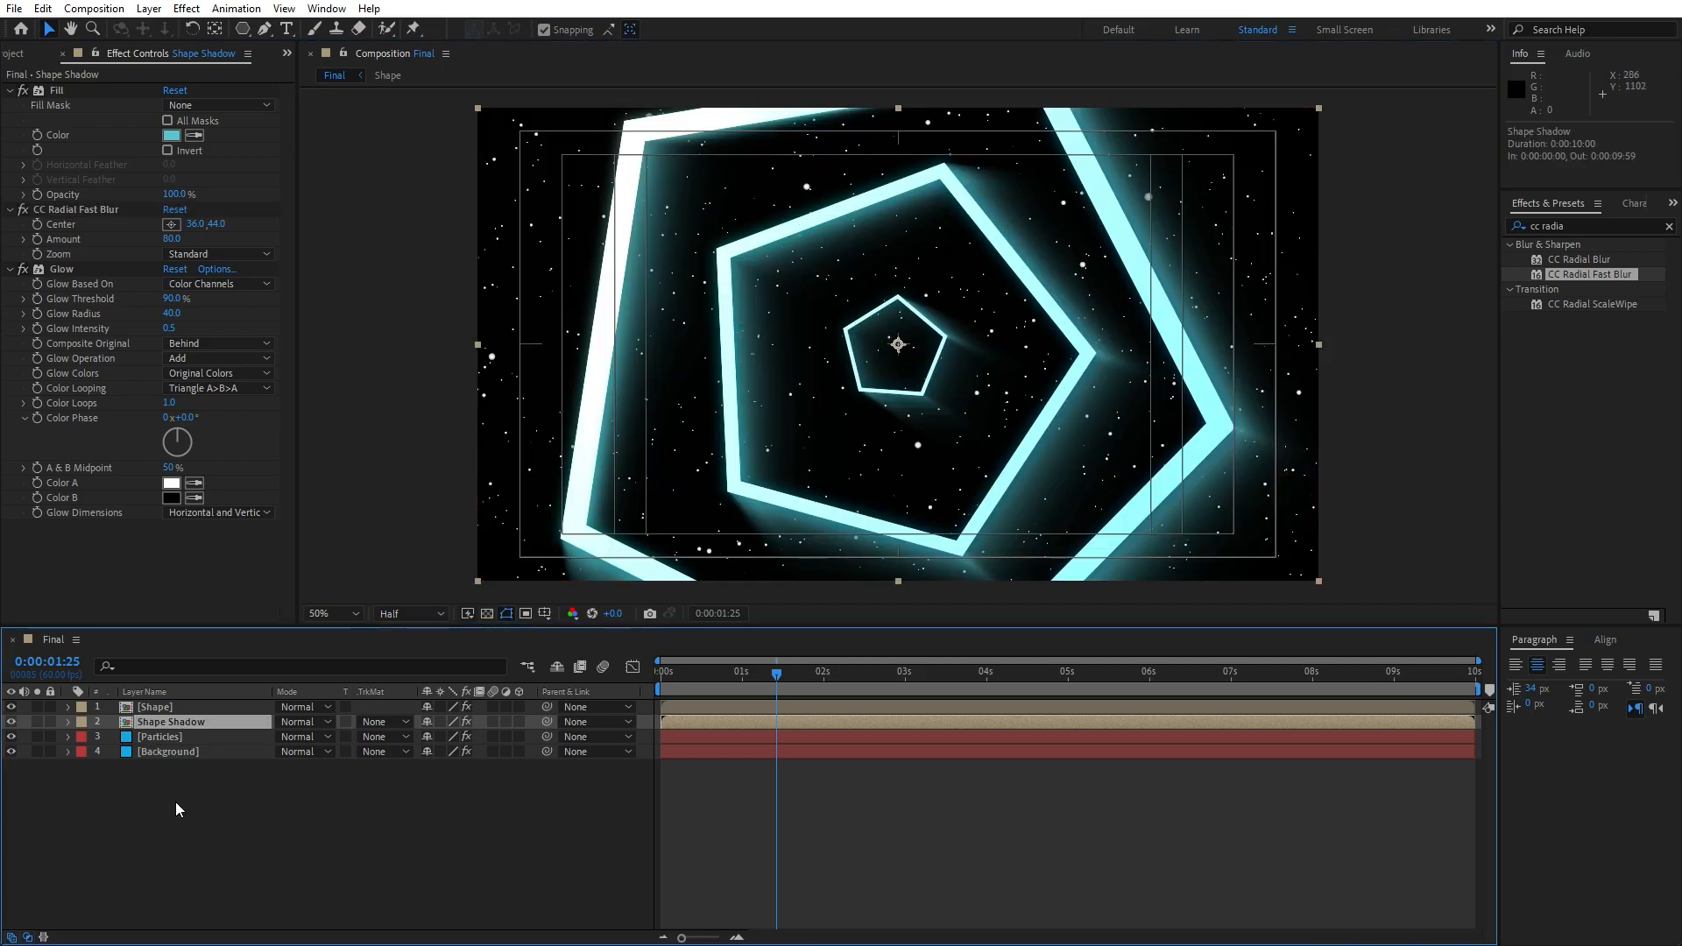
key(t)
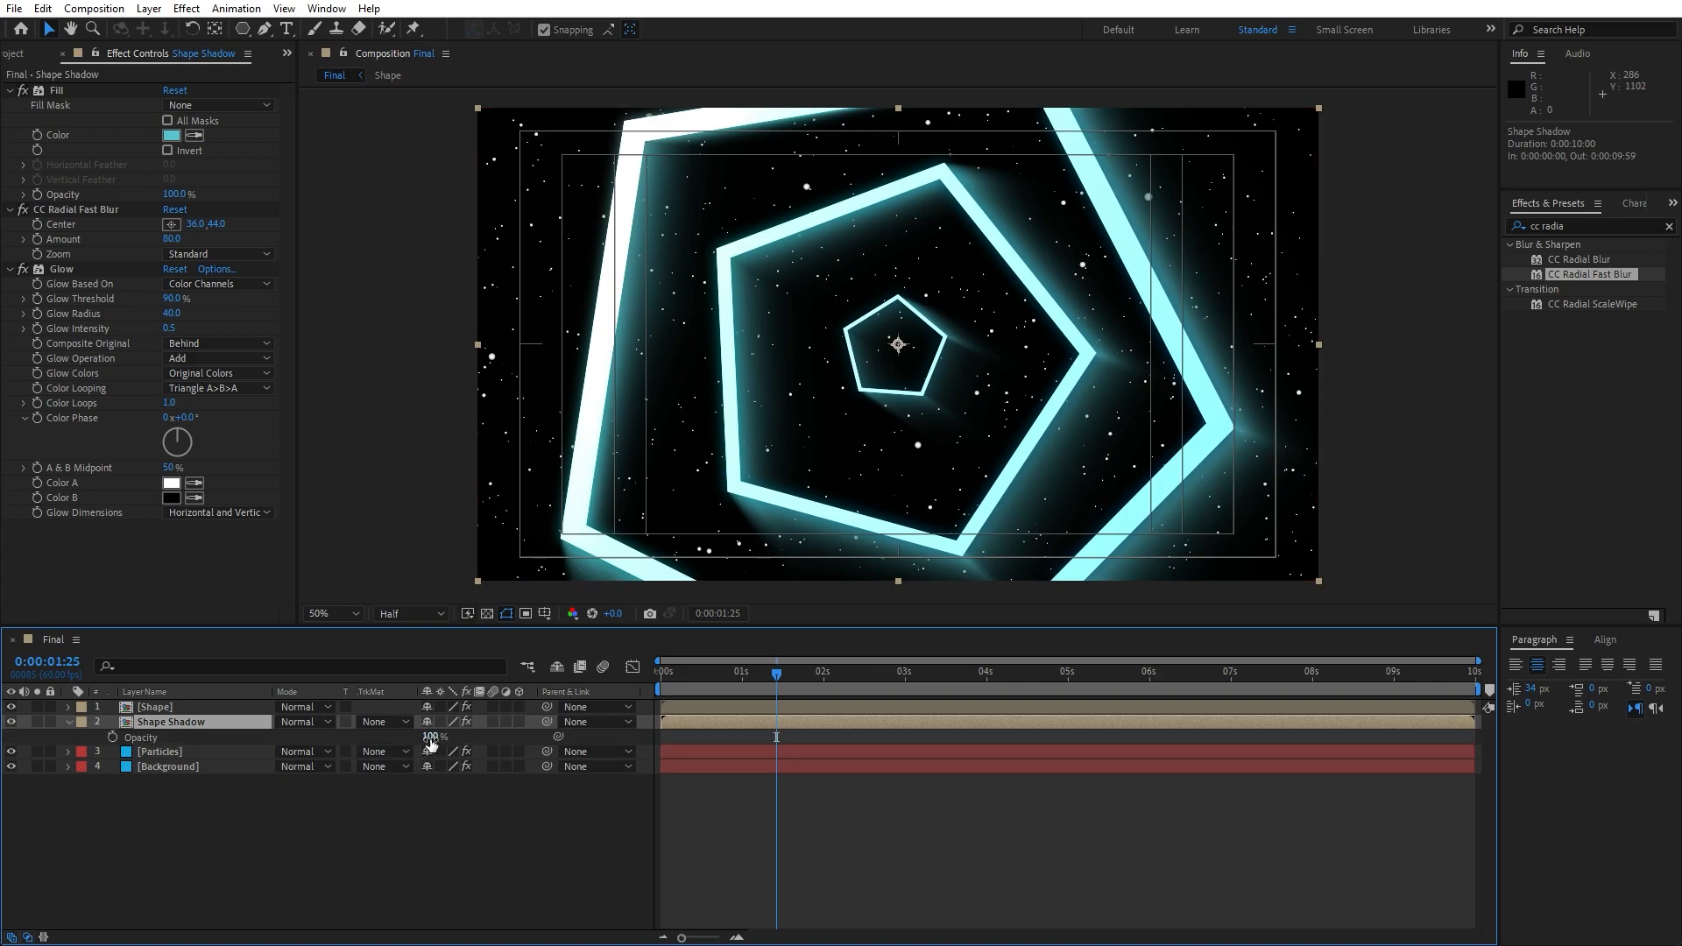
text(7)
click(413, 809)
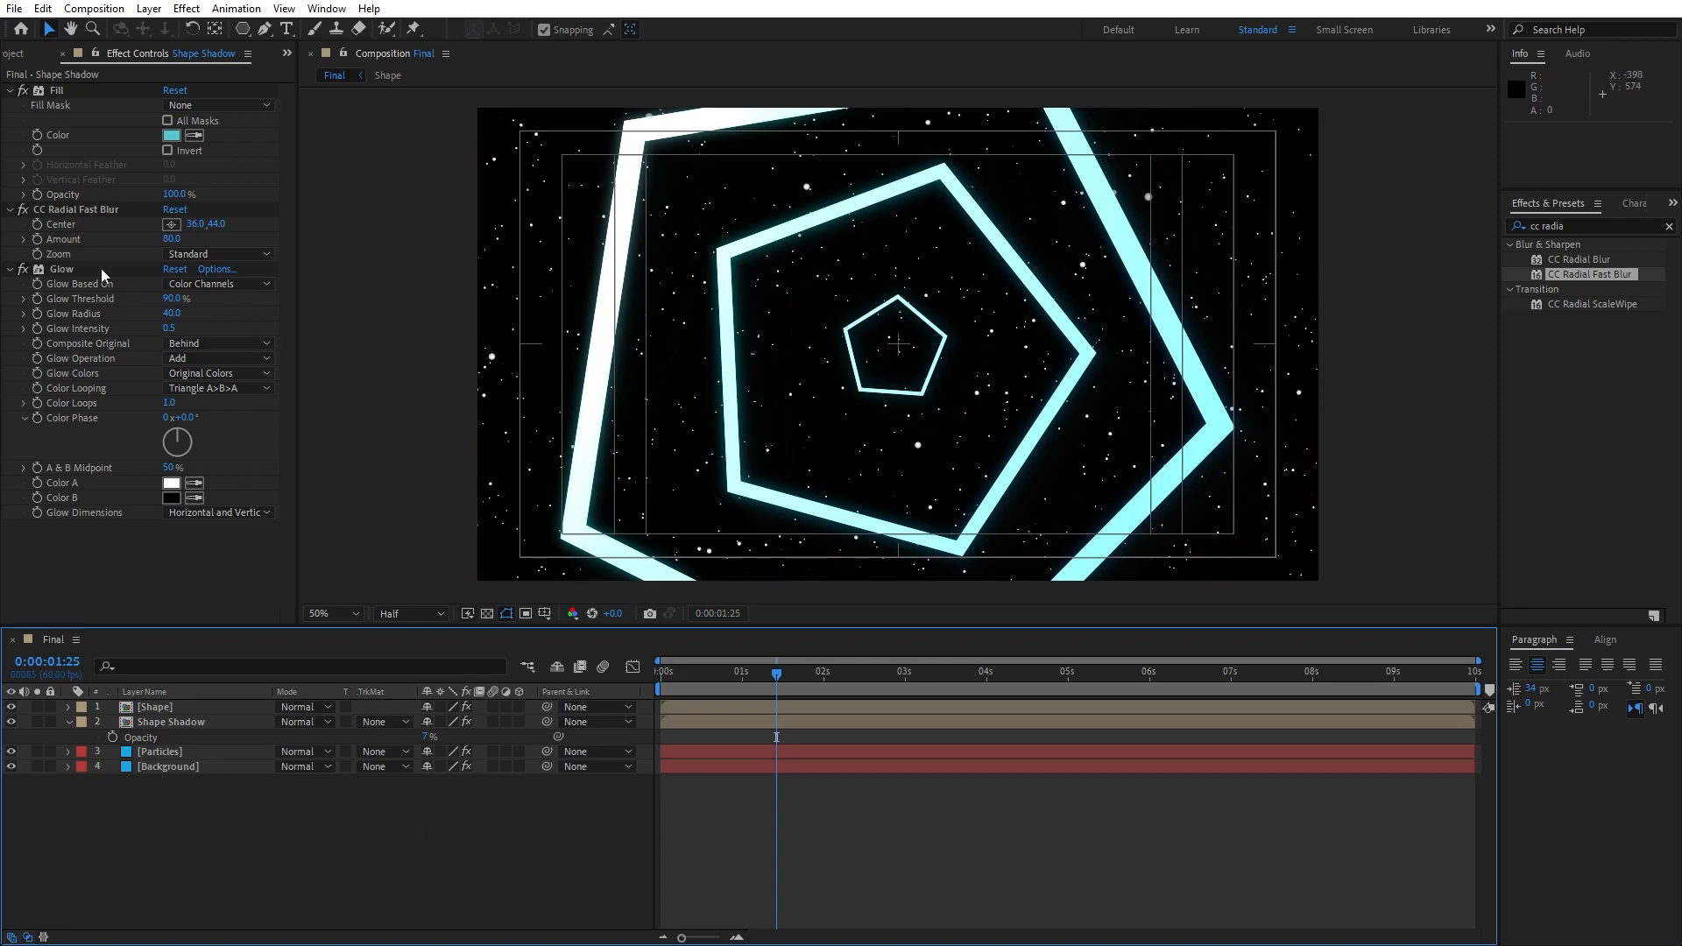
Step: Collapse the Shape Shadow layer's three effects and its layer properties, and bring the project's item list back into view
click(9, 91)
click(9, 105)
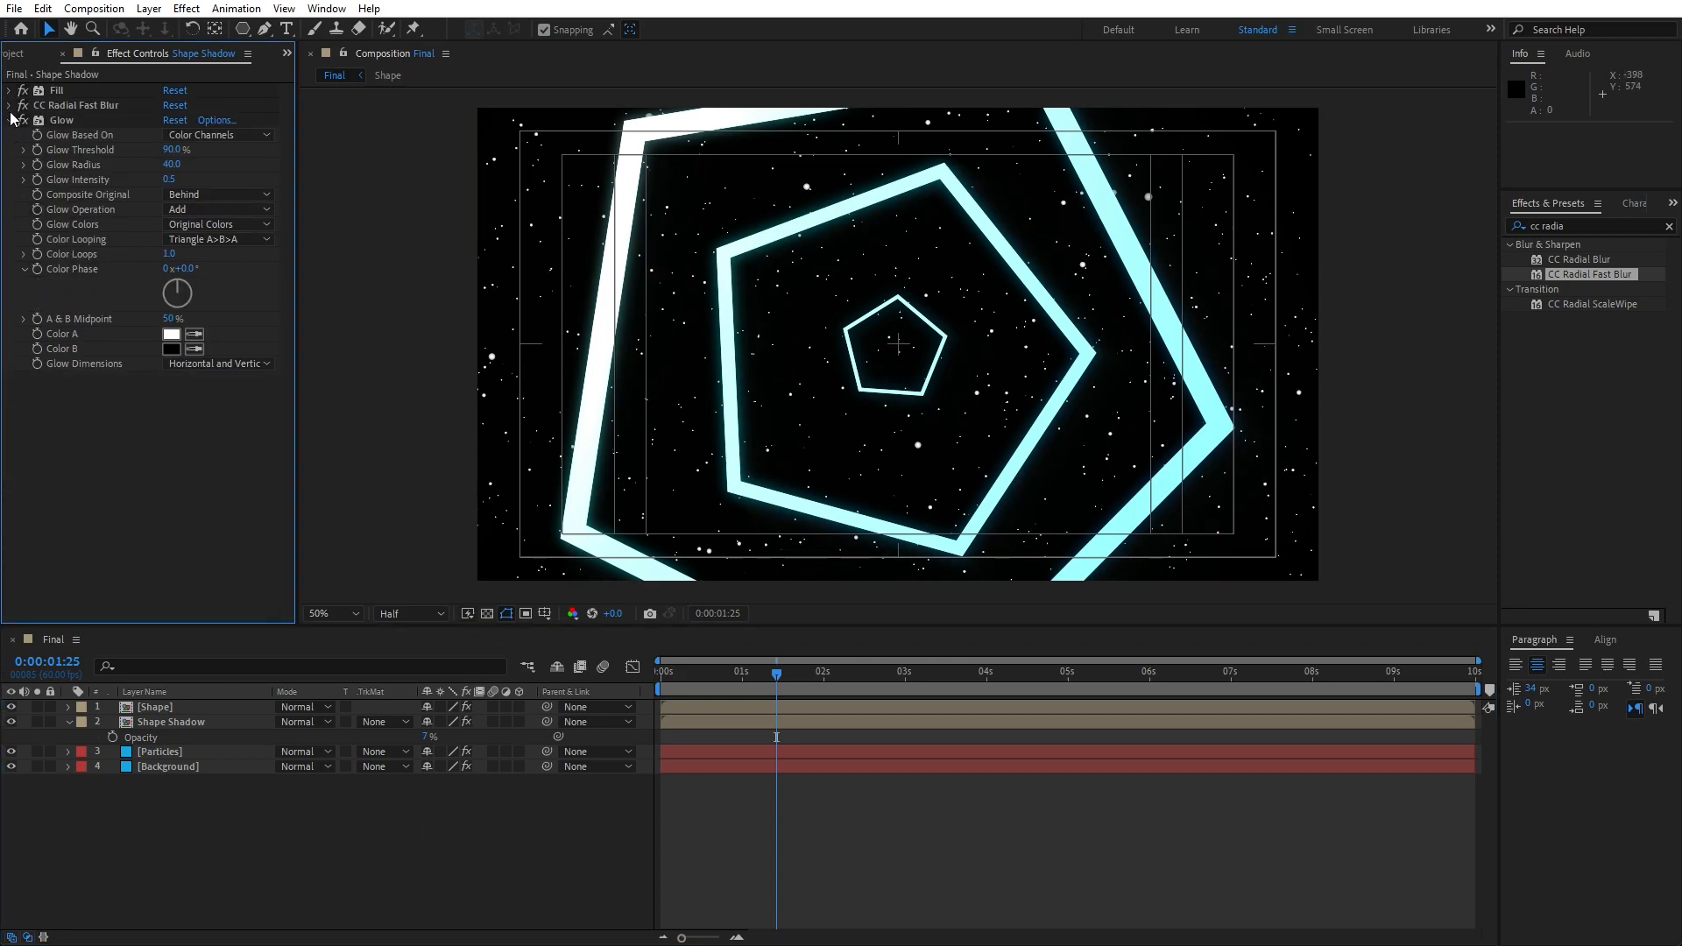
click(9, 120)
click(62, 53)
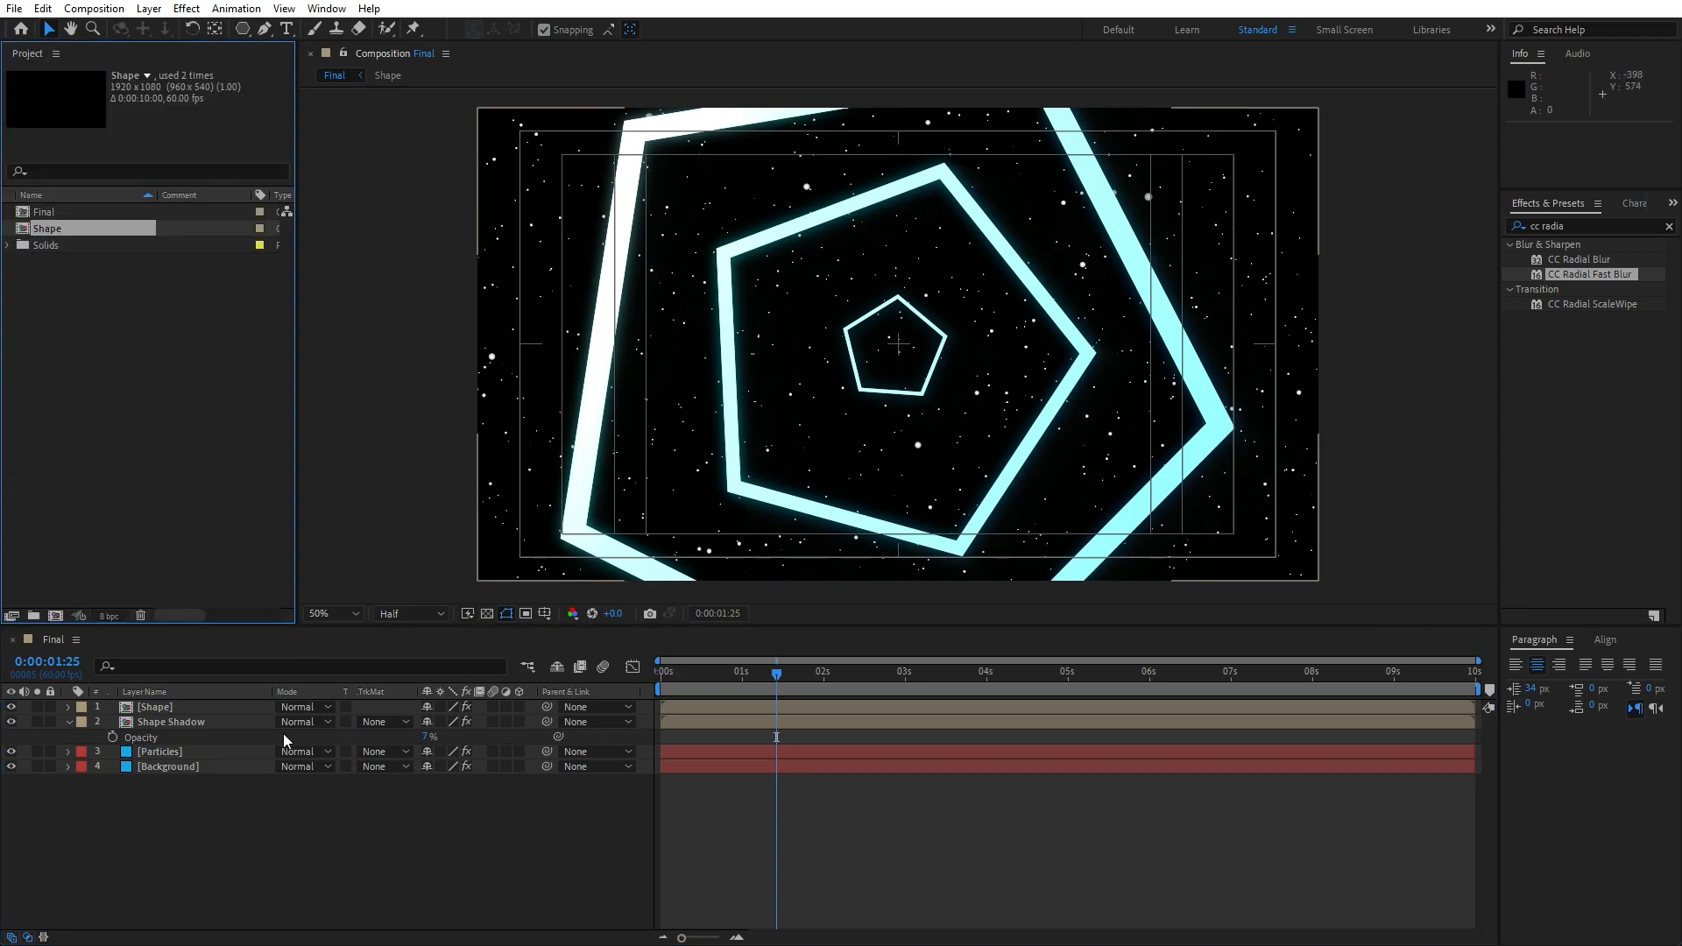
click(69, 721)
Step: Create a new adjustment layer in the Final composition and name it Lights
right_click(298, 827)
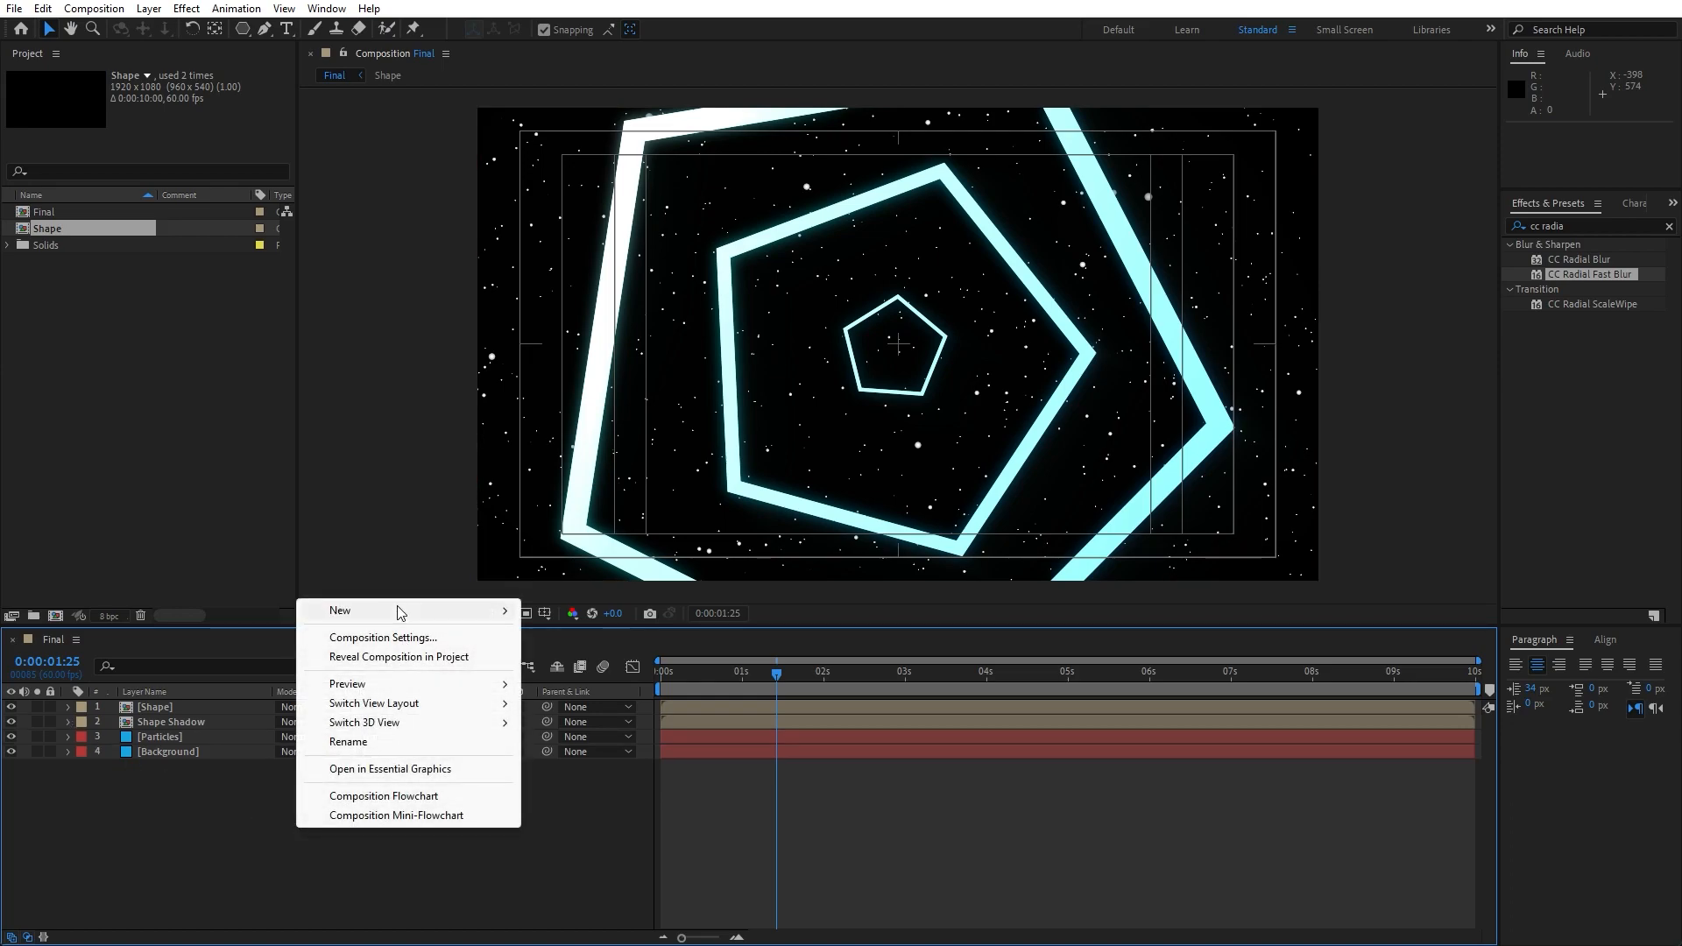
mouse_move(400, 612)
click(613, 753)
key(Return)
text(Li)
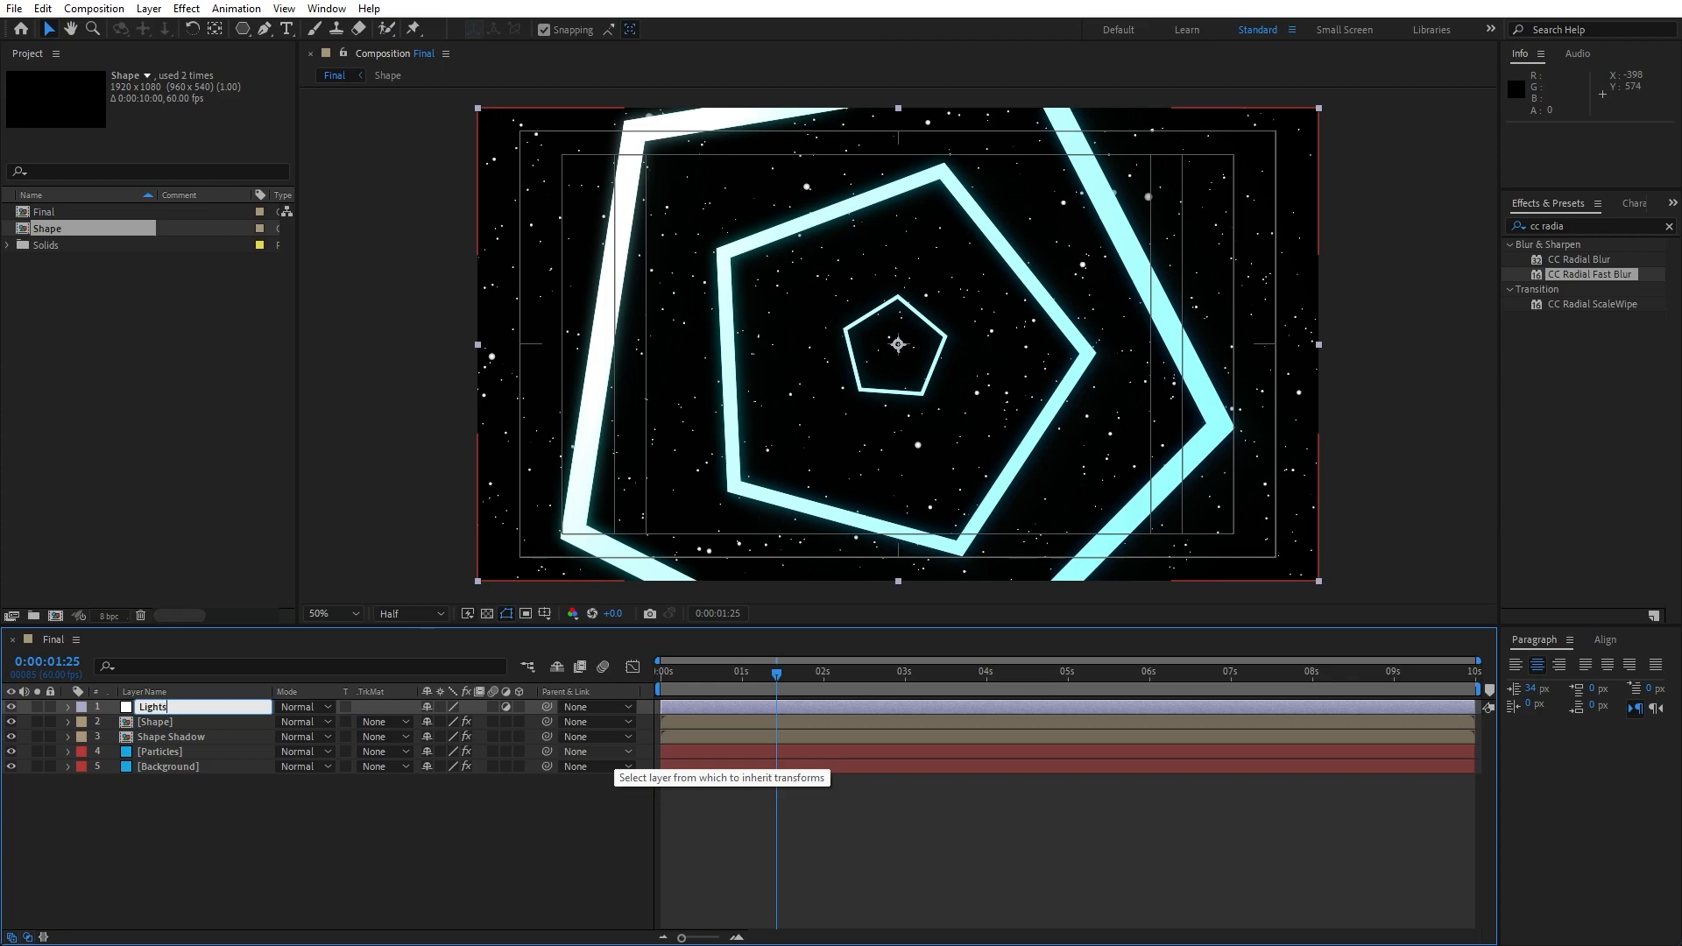
text(ghts)
key(Return)
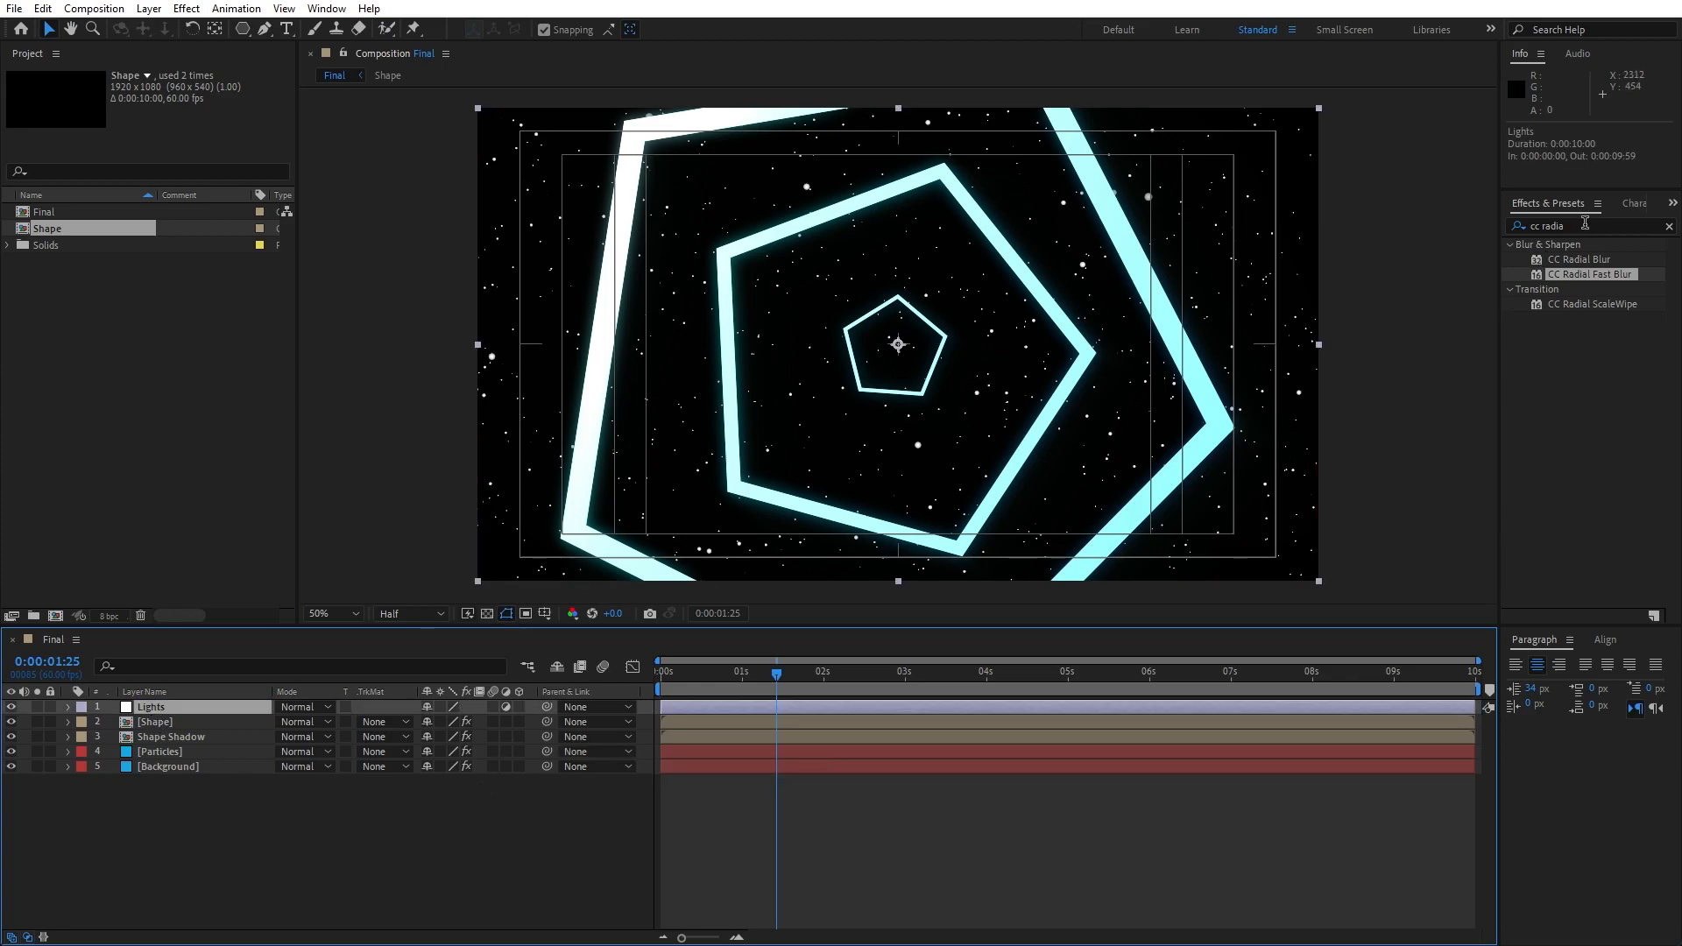
Step: Apply CC Light Rays to the Lights layer and turn off Color from Source
click(1584, 225)
text(light ra)
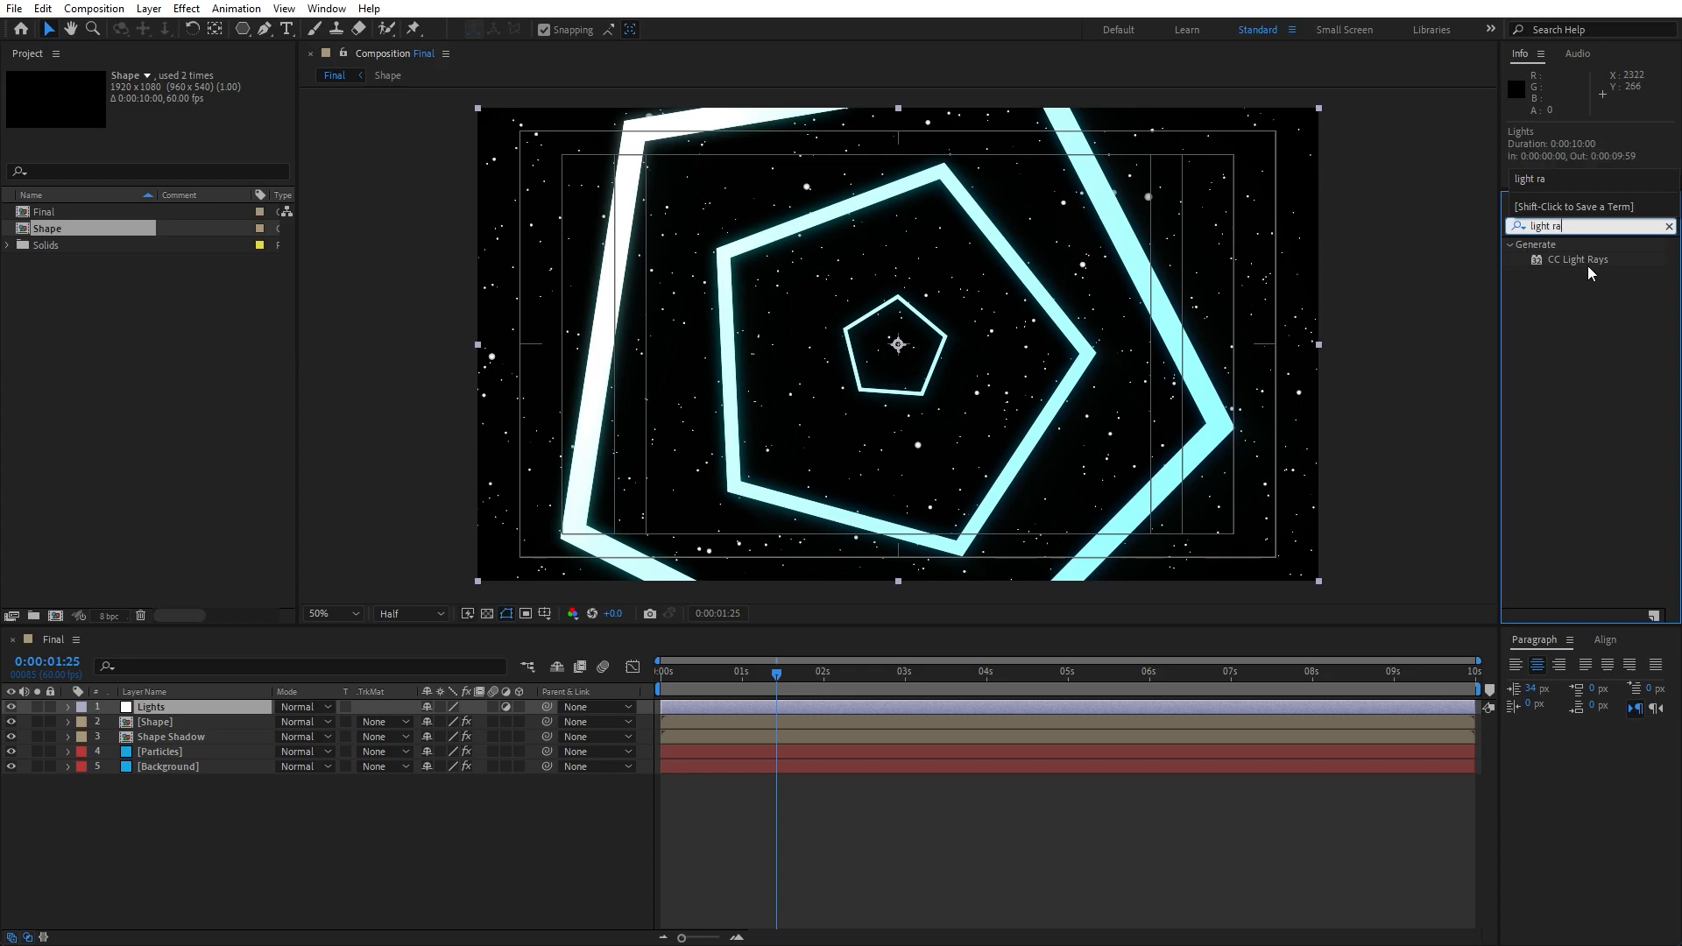
drag(1581, 261, 208, 708)
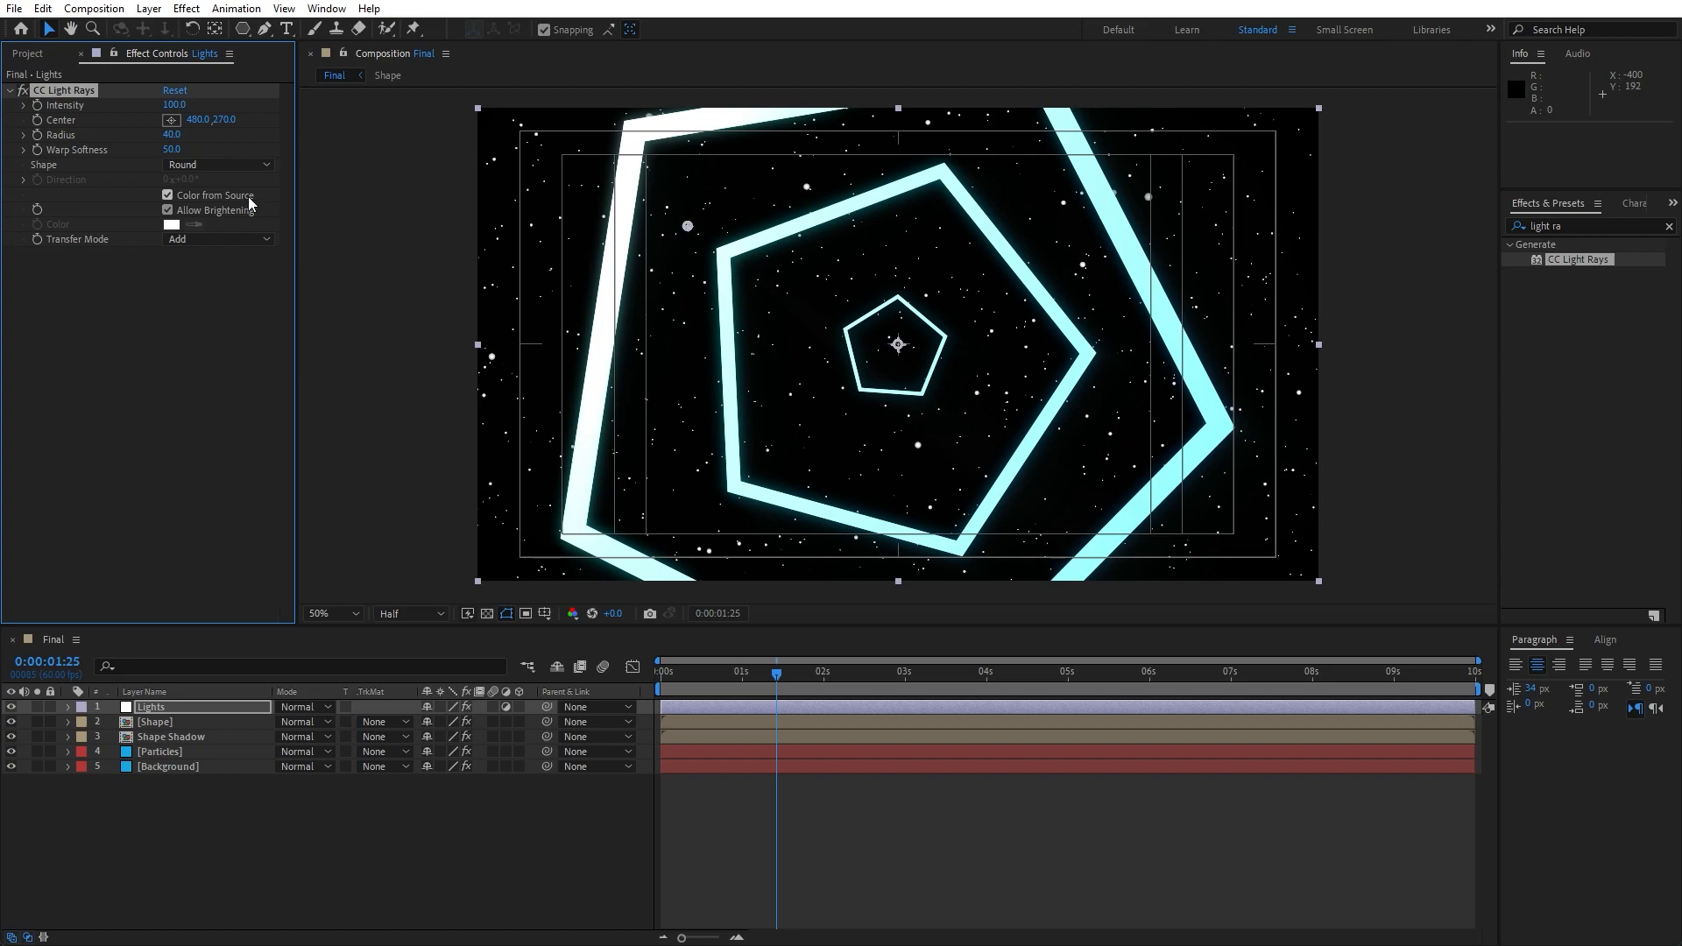
click(166, 196)
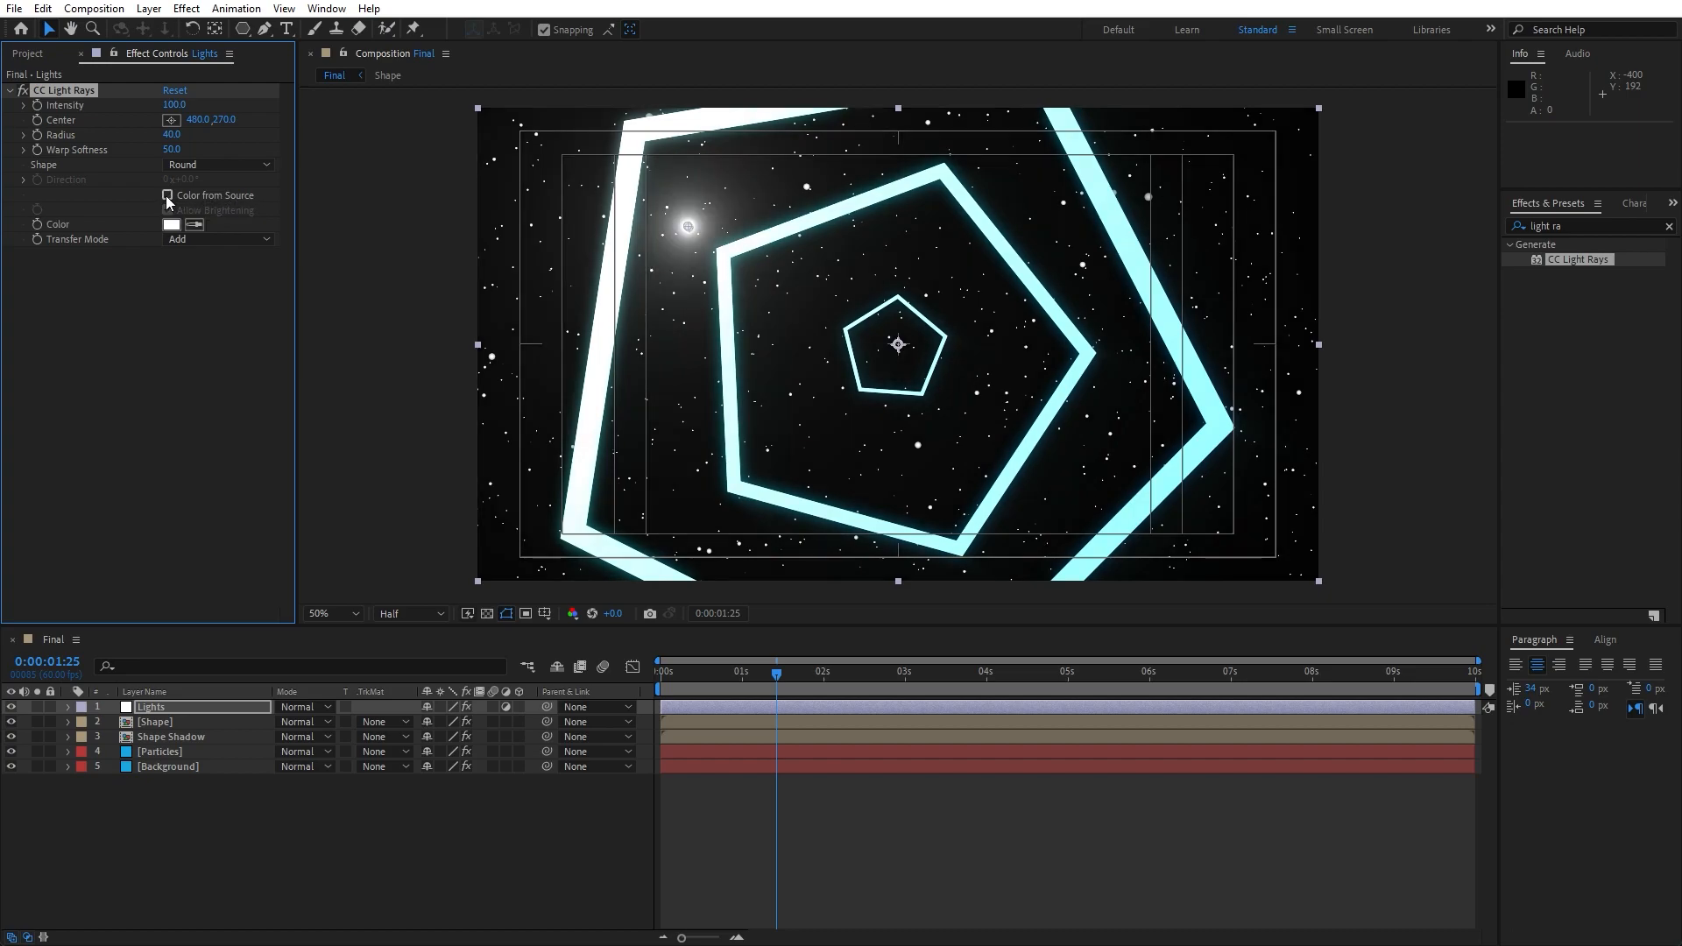
Step: Set the Lights layer's CC Light Rays to Intensity 55, Radius 170 and Warp Softness 200
click(174, 106)
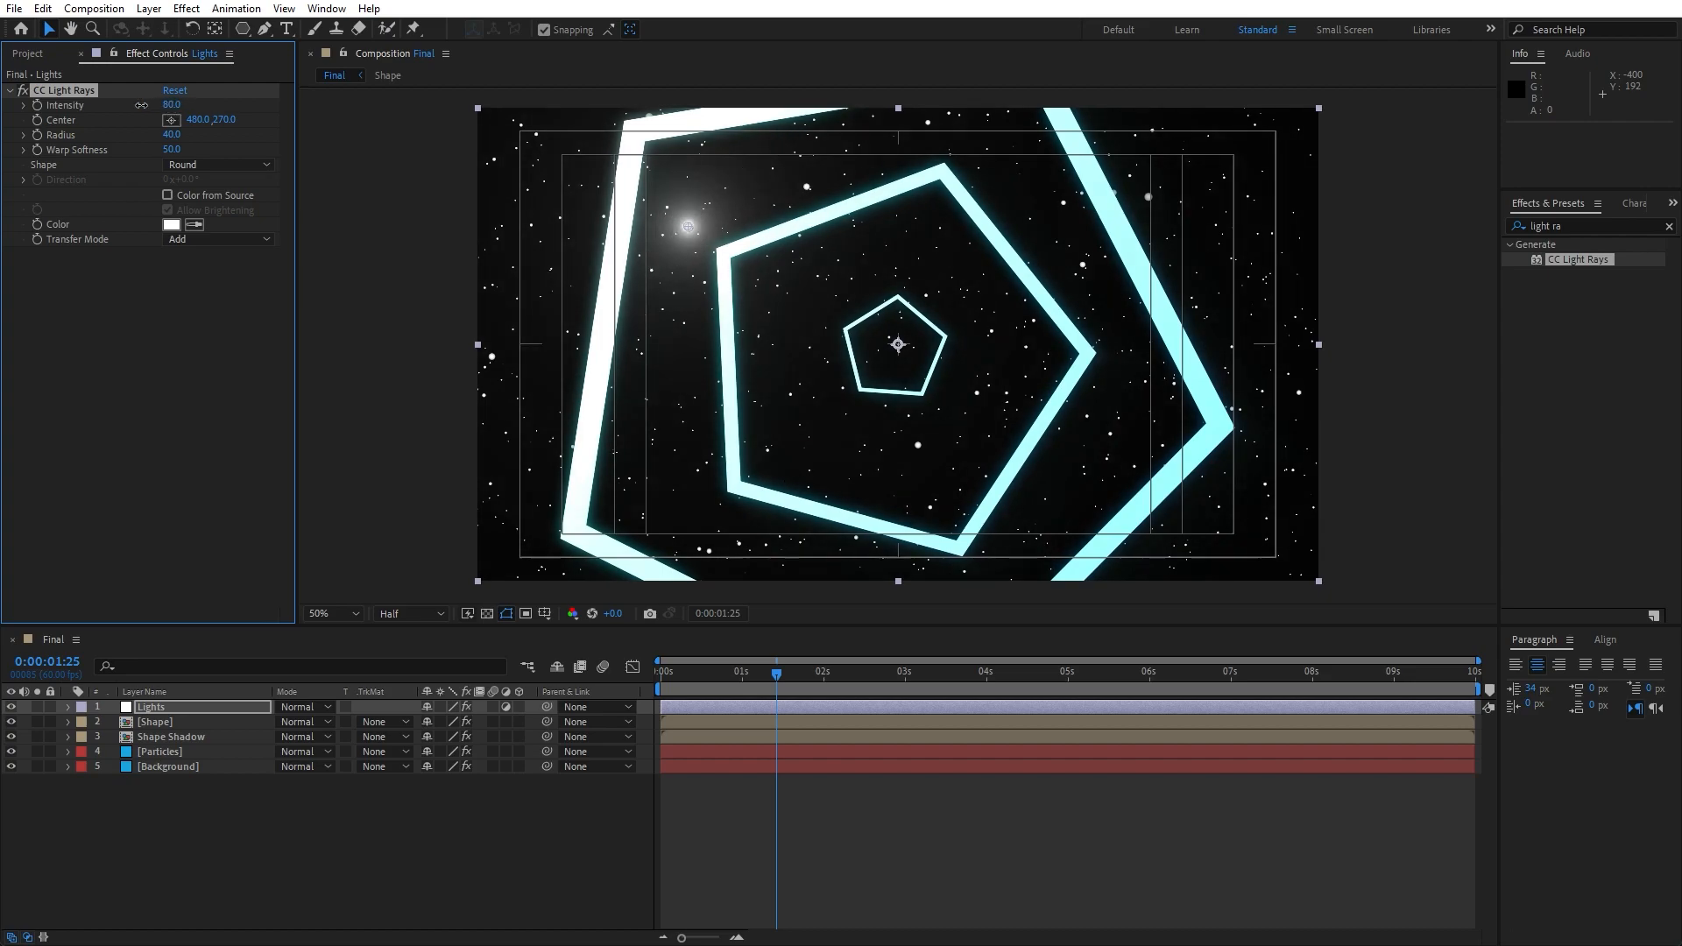
text(55)
key(Return)
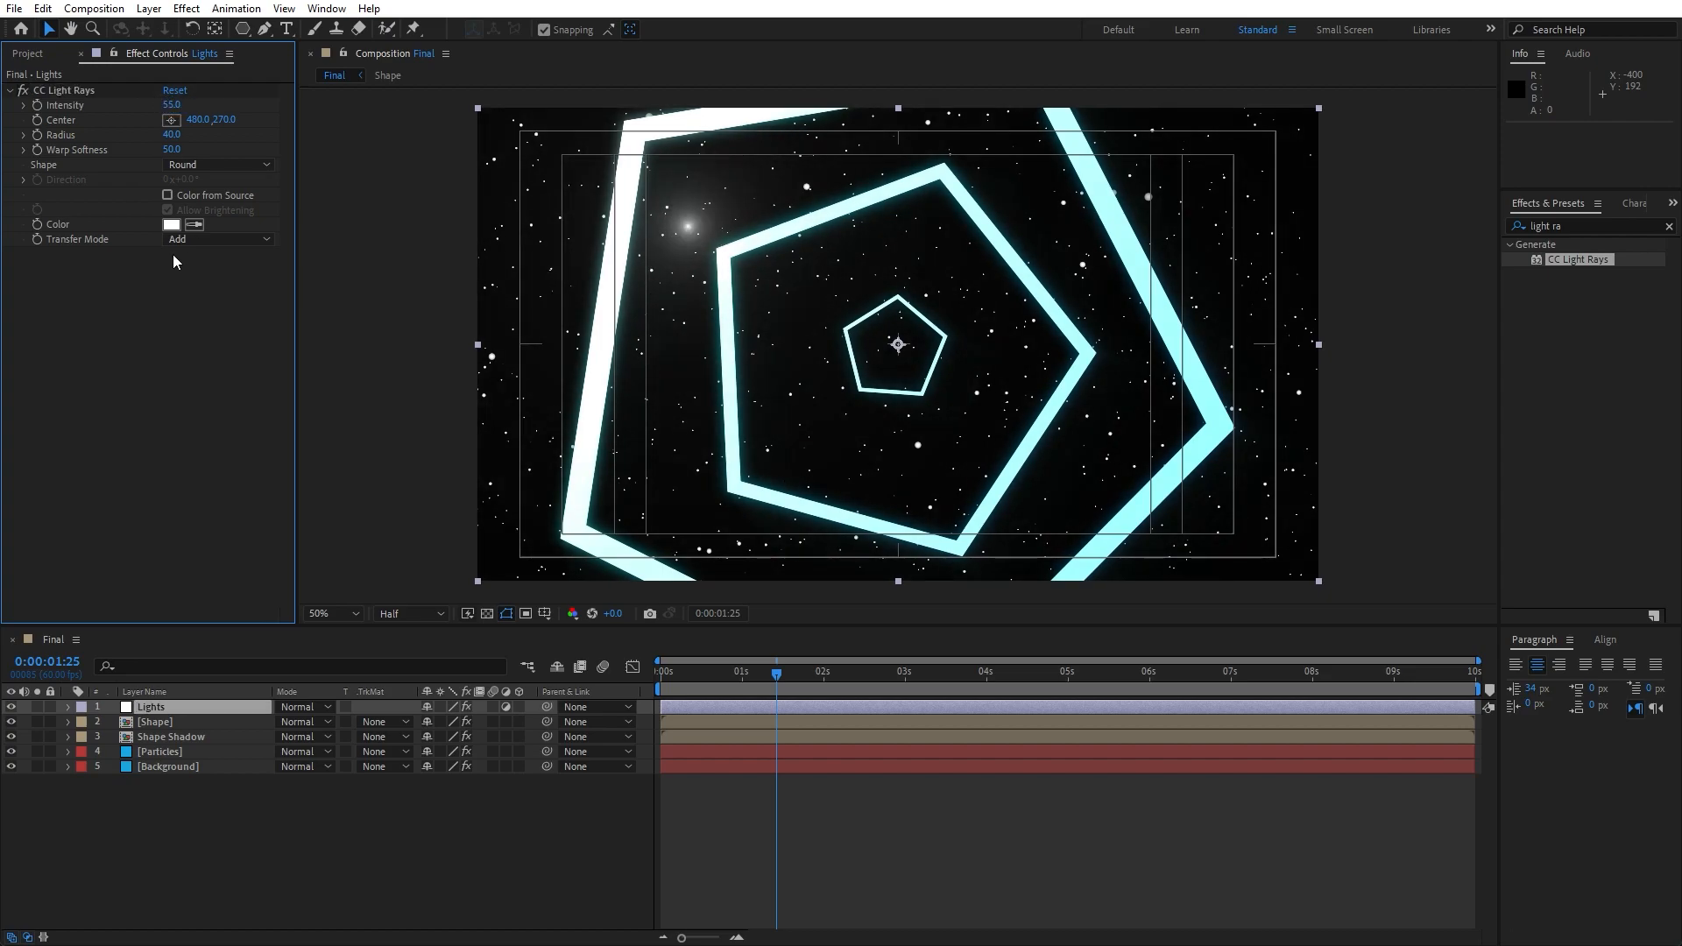
click(172, 135)
text(170)
key(Return)
click(171, 150)
text(200)
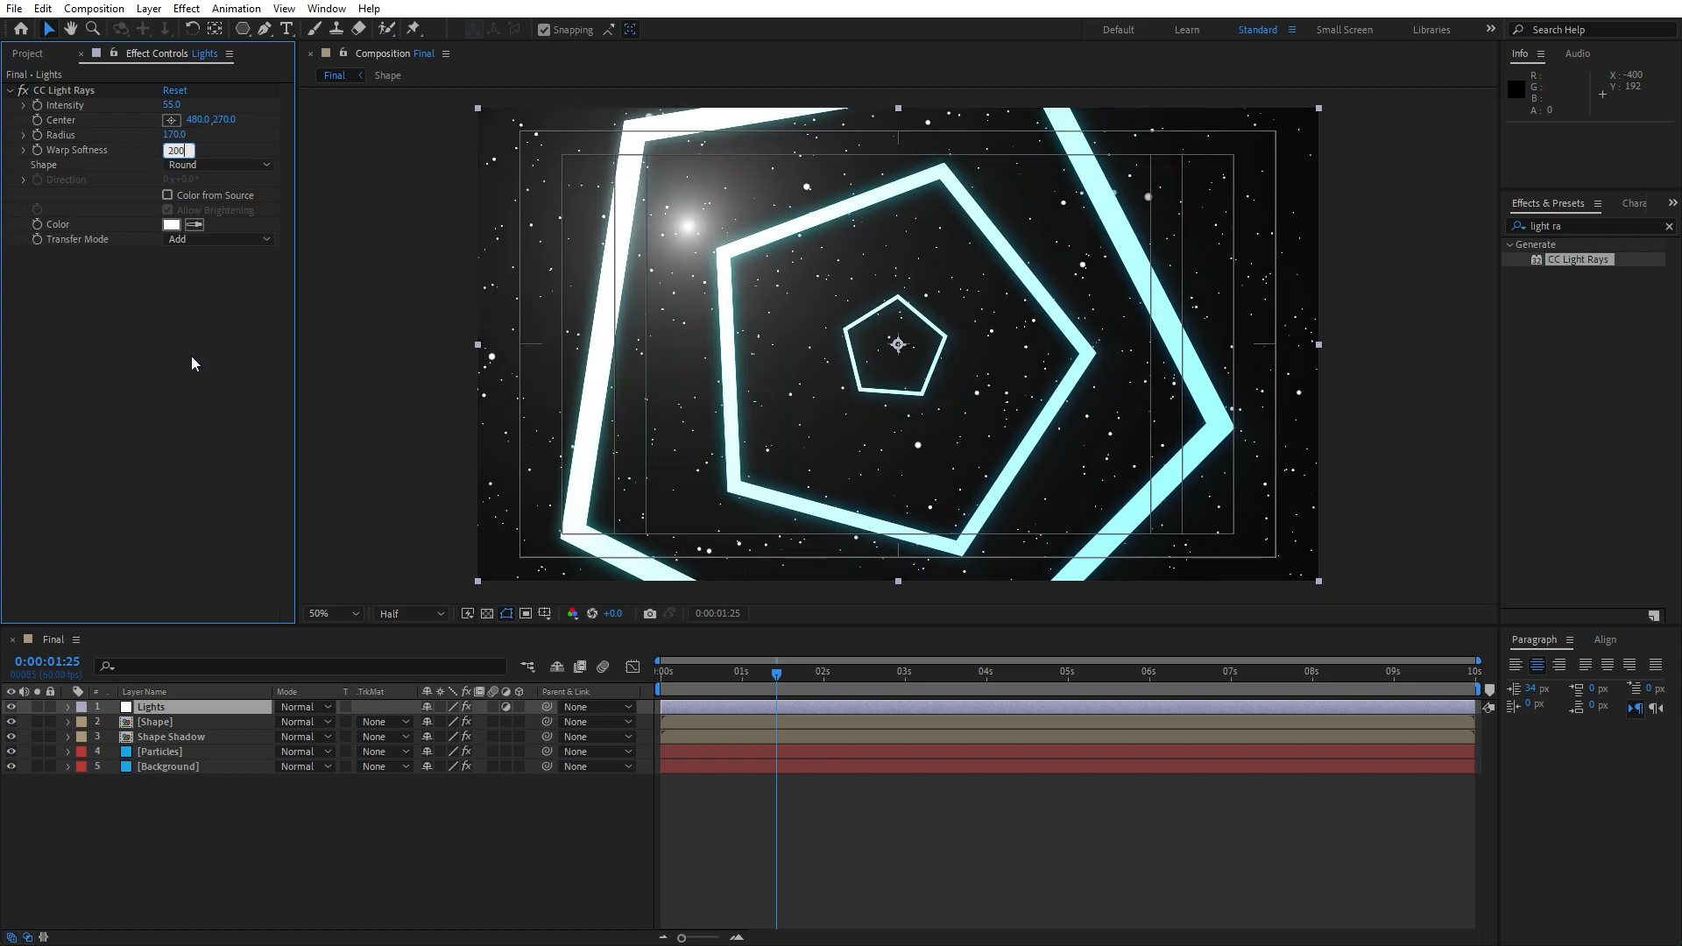
key(Return)
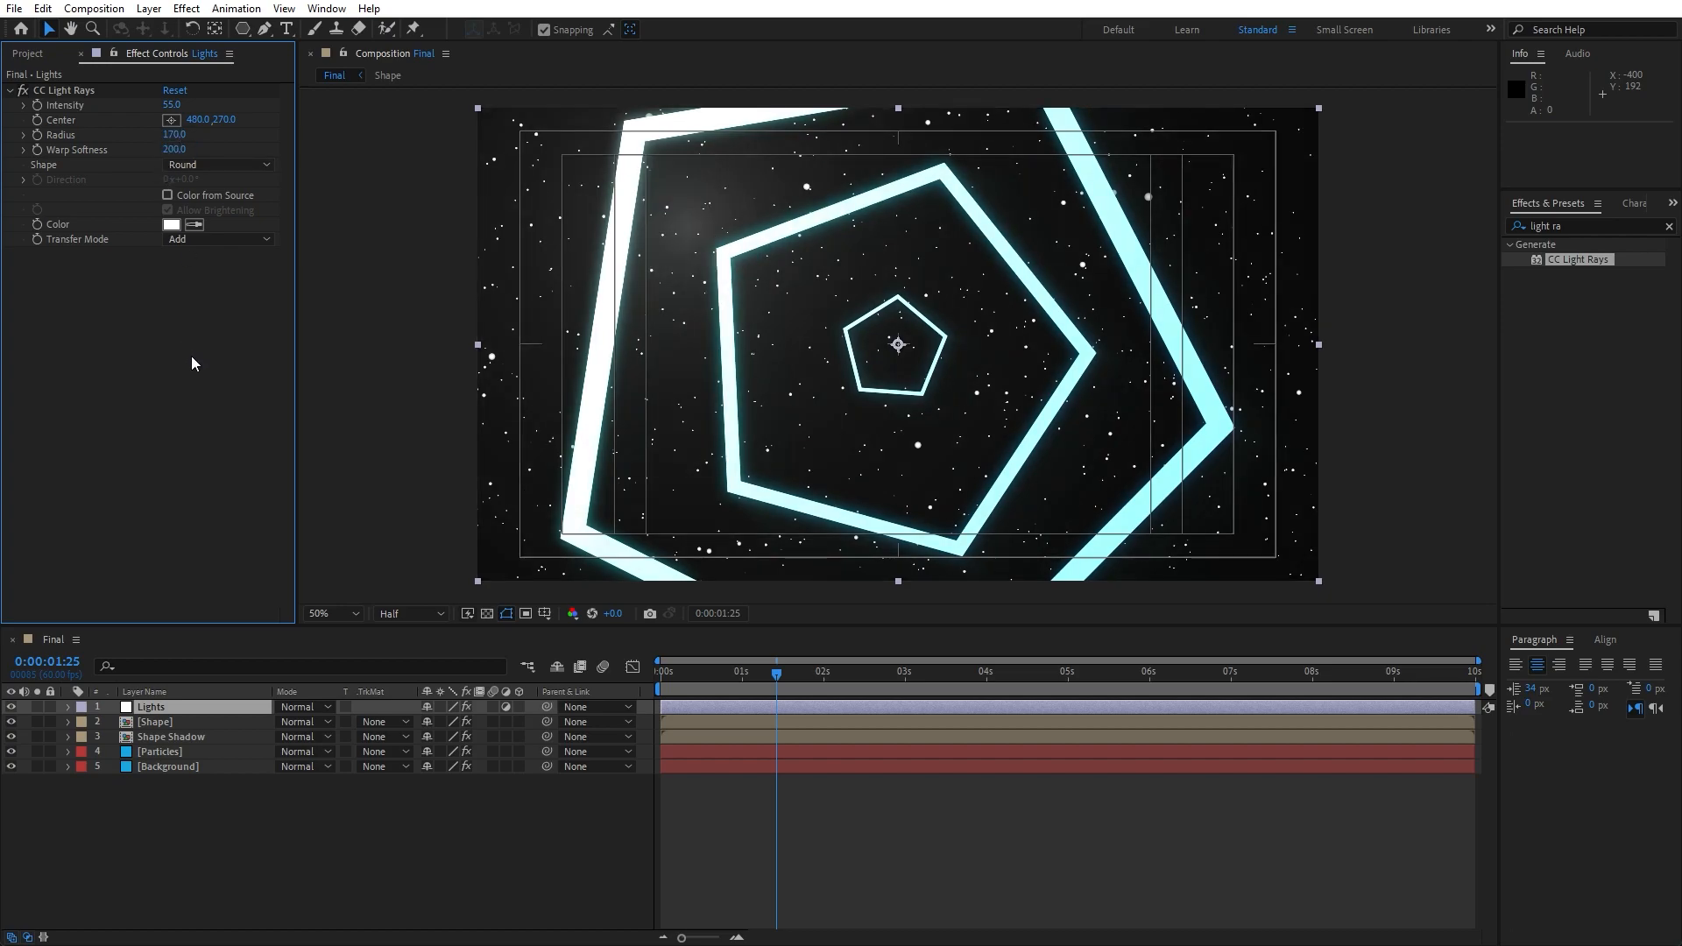
Step: Change the CC Light Rays color to bright blue 00A2FF
click(170, 226)
drag(294, 362, 270, 316)
click(268, 320)
drag(286, 372, 289, 376)
drag(267, 314, 271, 275)
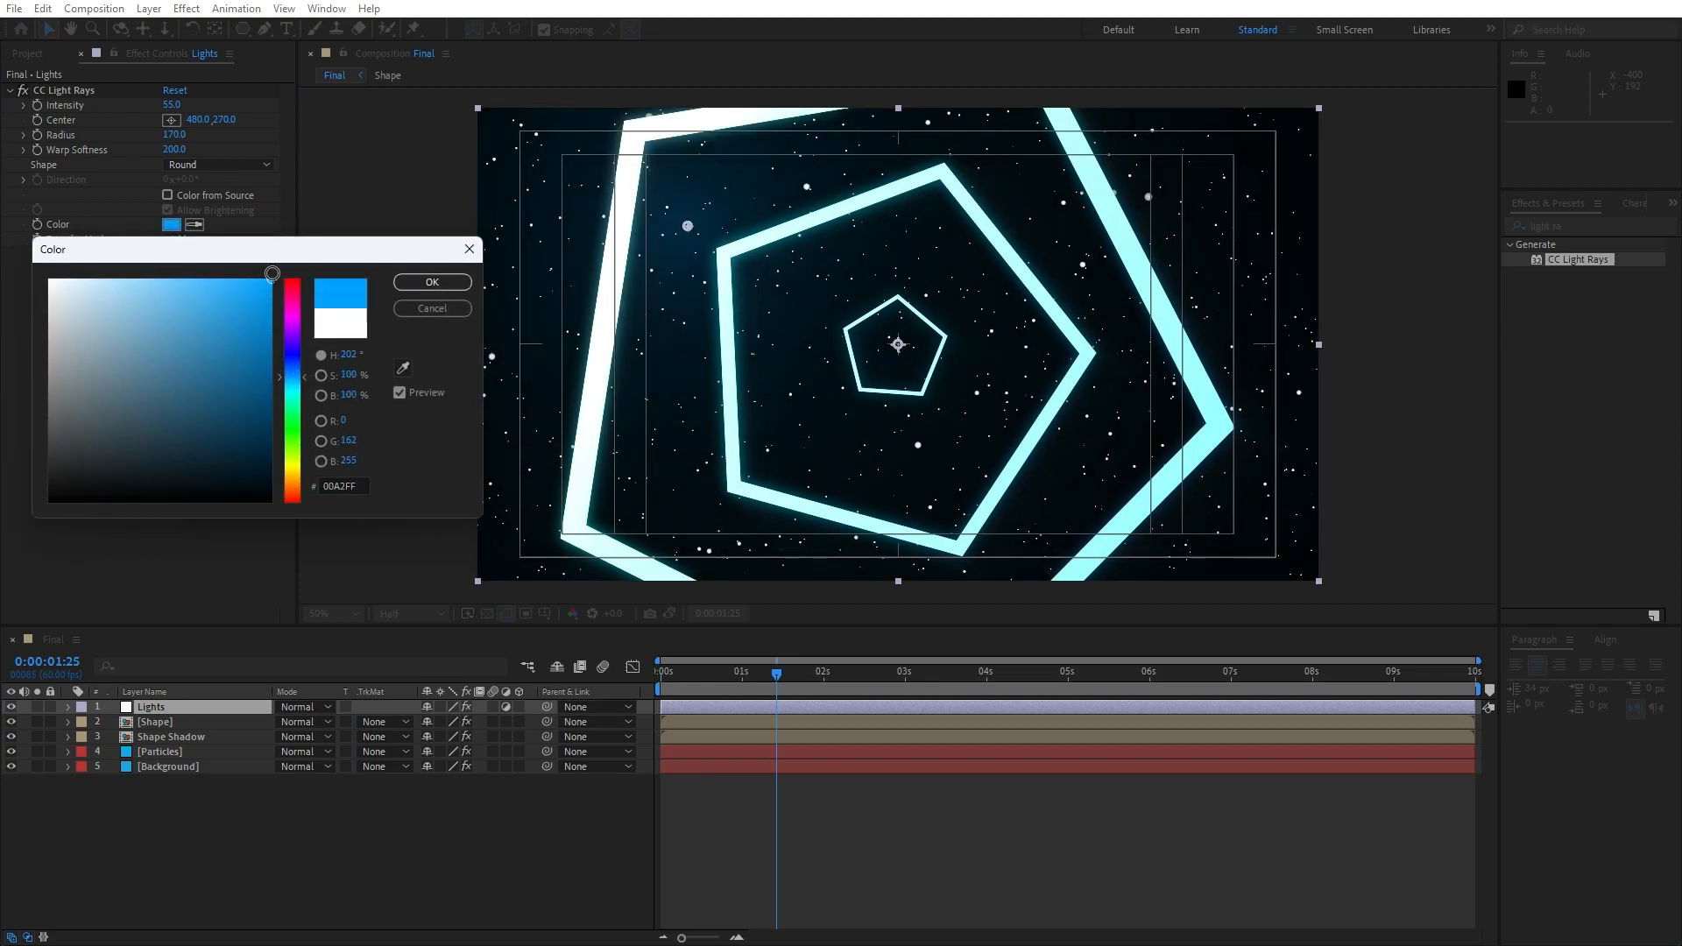
click(427, 283)
Step: Move the light rays' center to about 136, 104, near the frame's upper-left corner
click(172, 120)
click(528, 141)
drag(529, 143, 537, 153)
Step: Duplicate the CC Light Rays effect and place the copy's center at about 1244, 1052, near the frame's lower edge
click(72, 93)
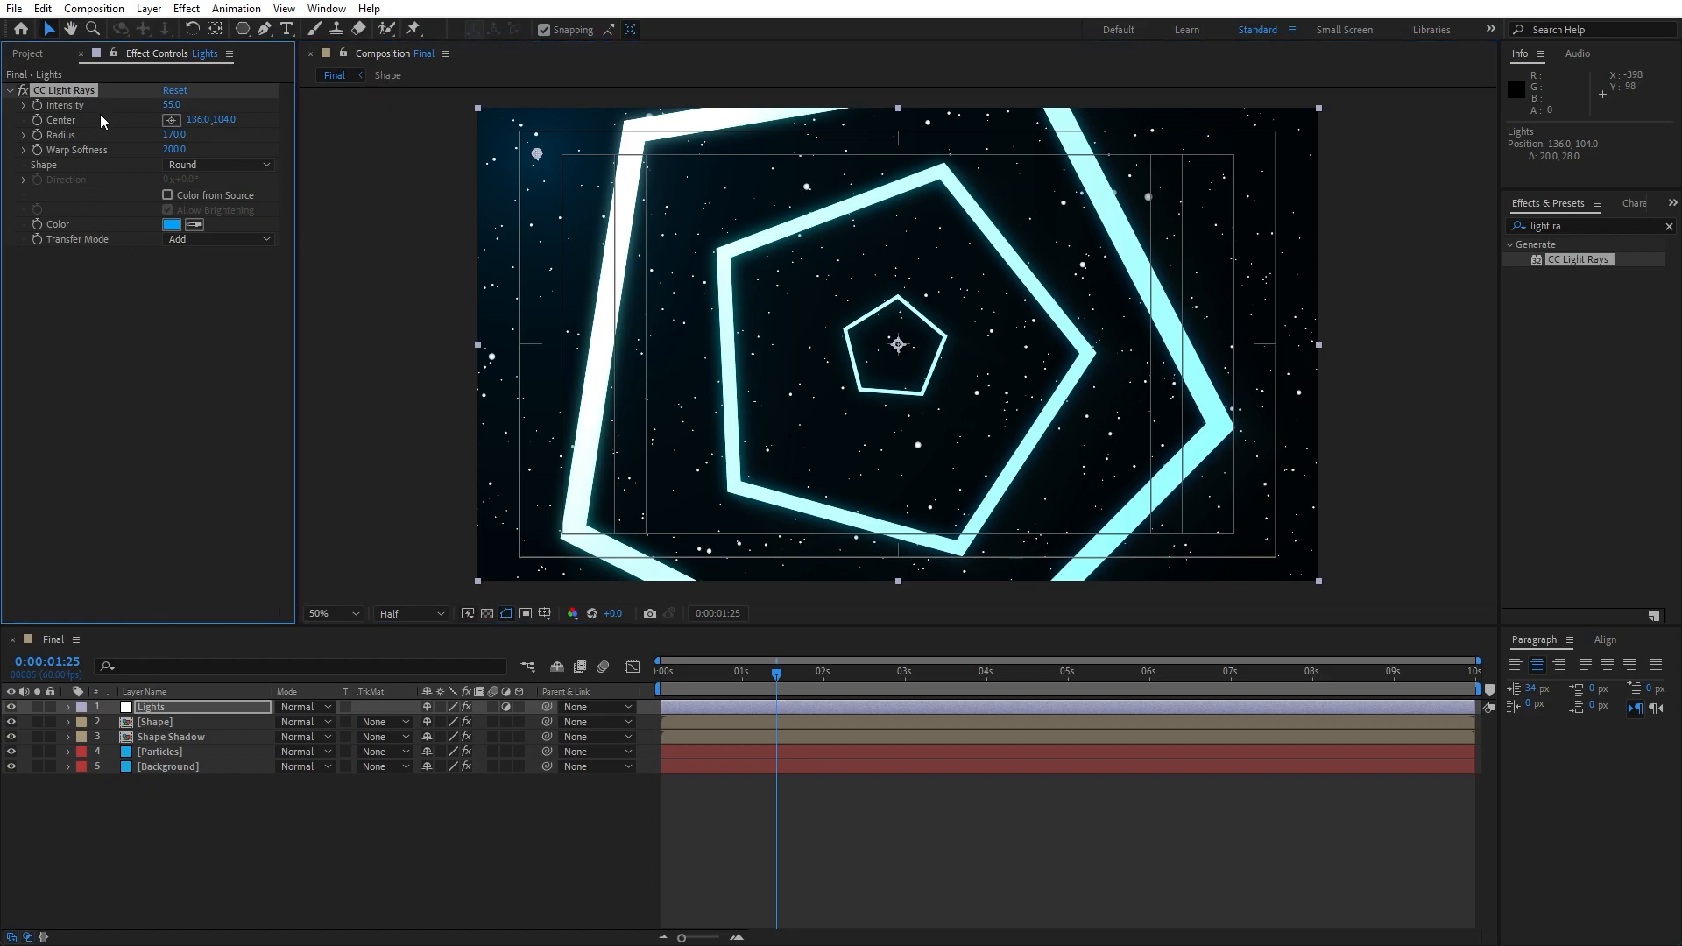
key(ctrl+d)
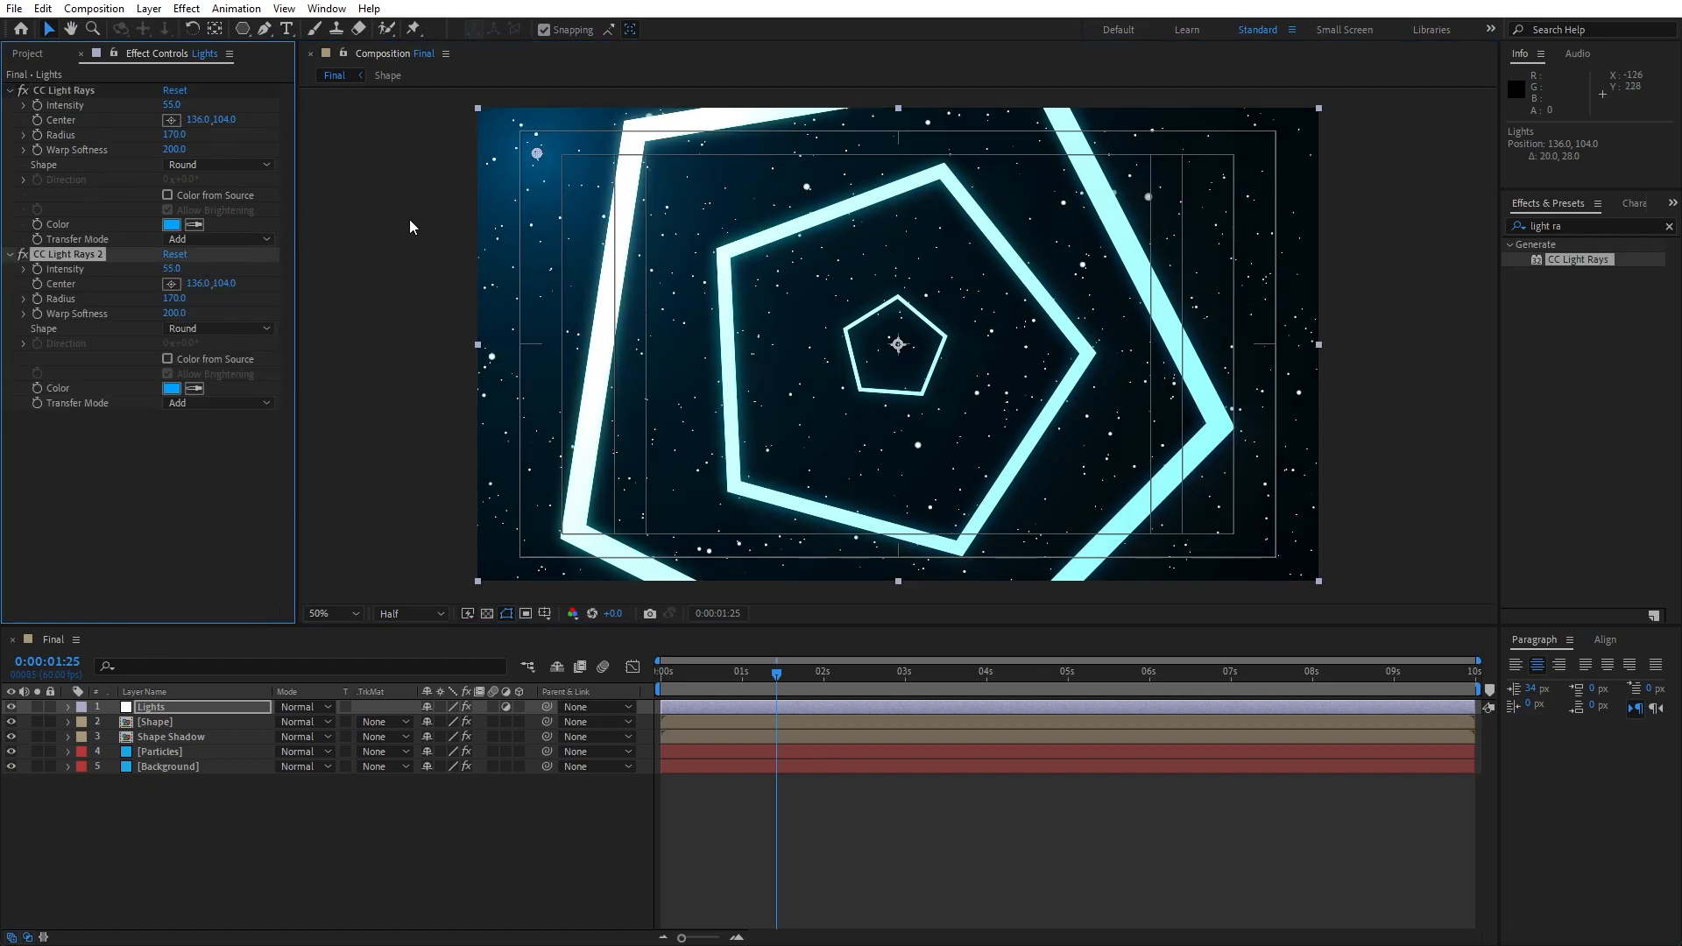
click(172, 285)
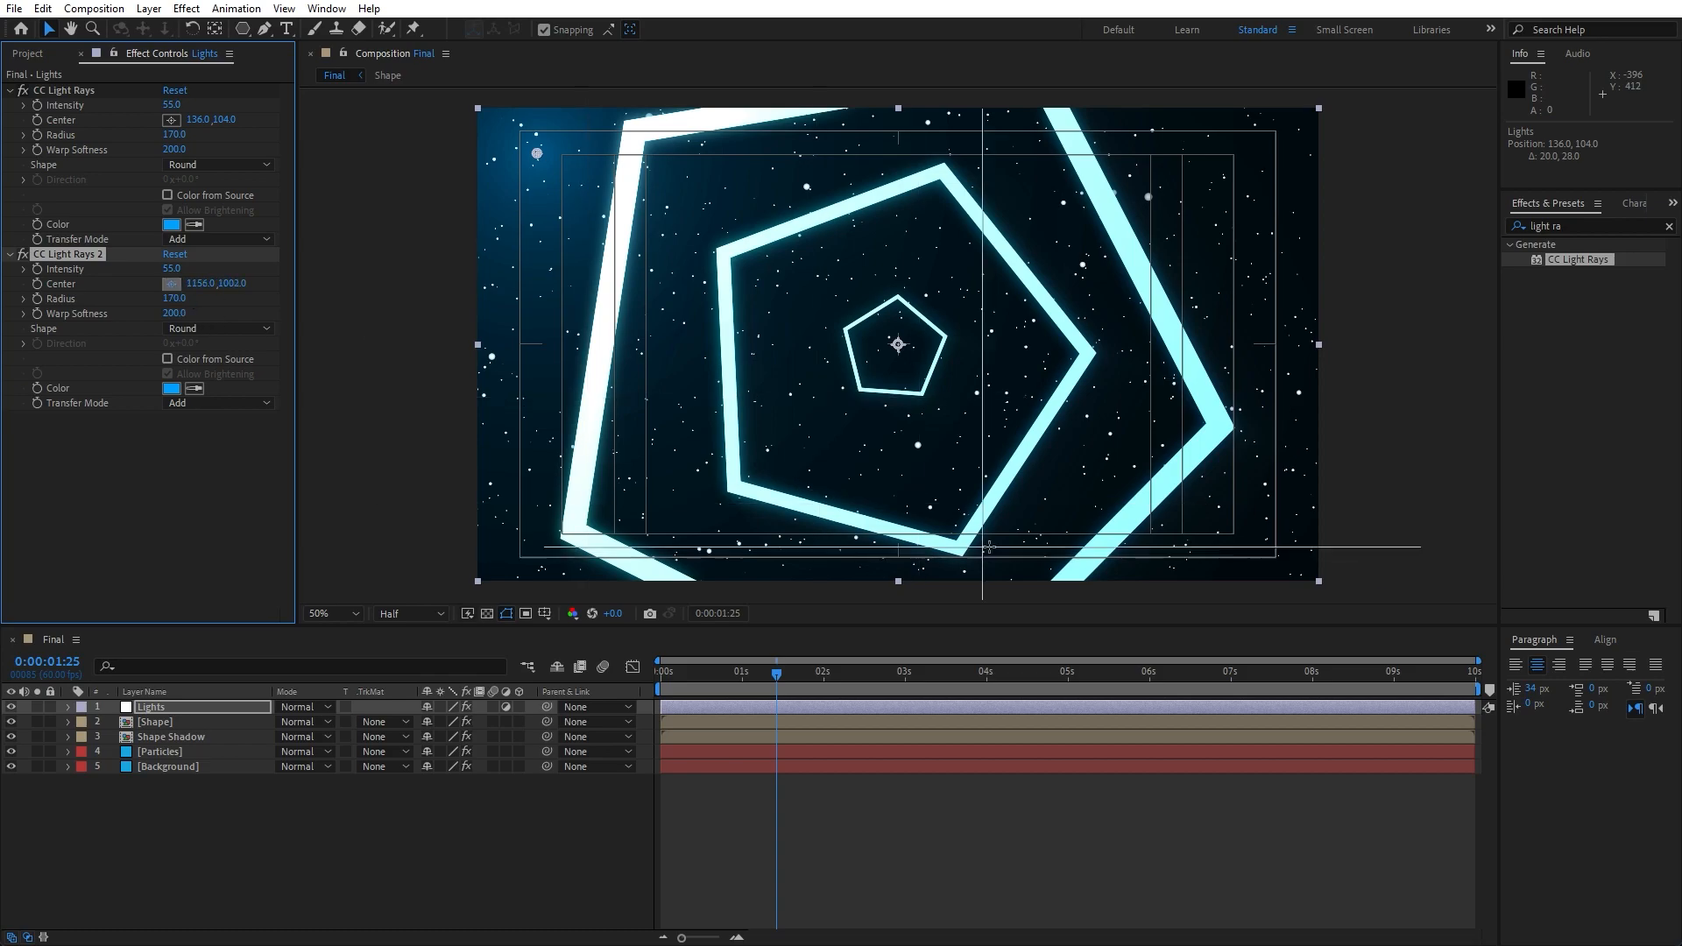
click(1026, 545)
drag(1026, 544, 1022, 569)
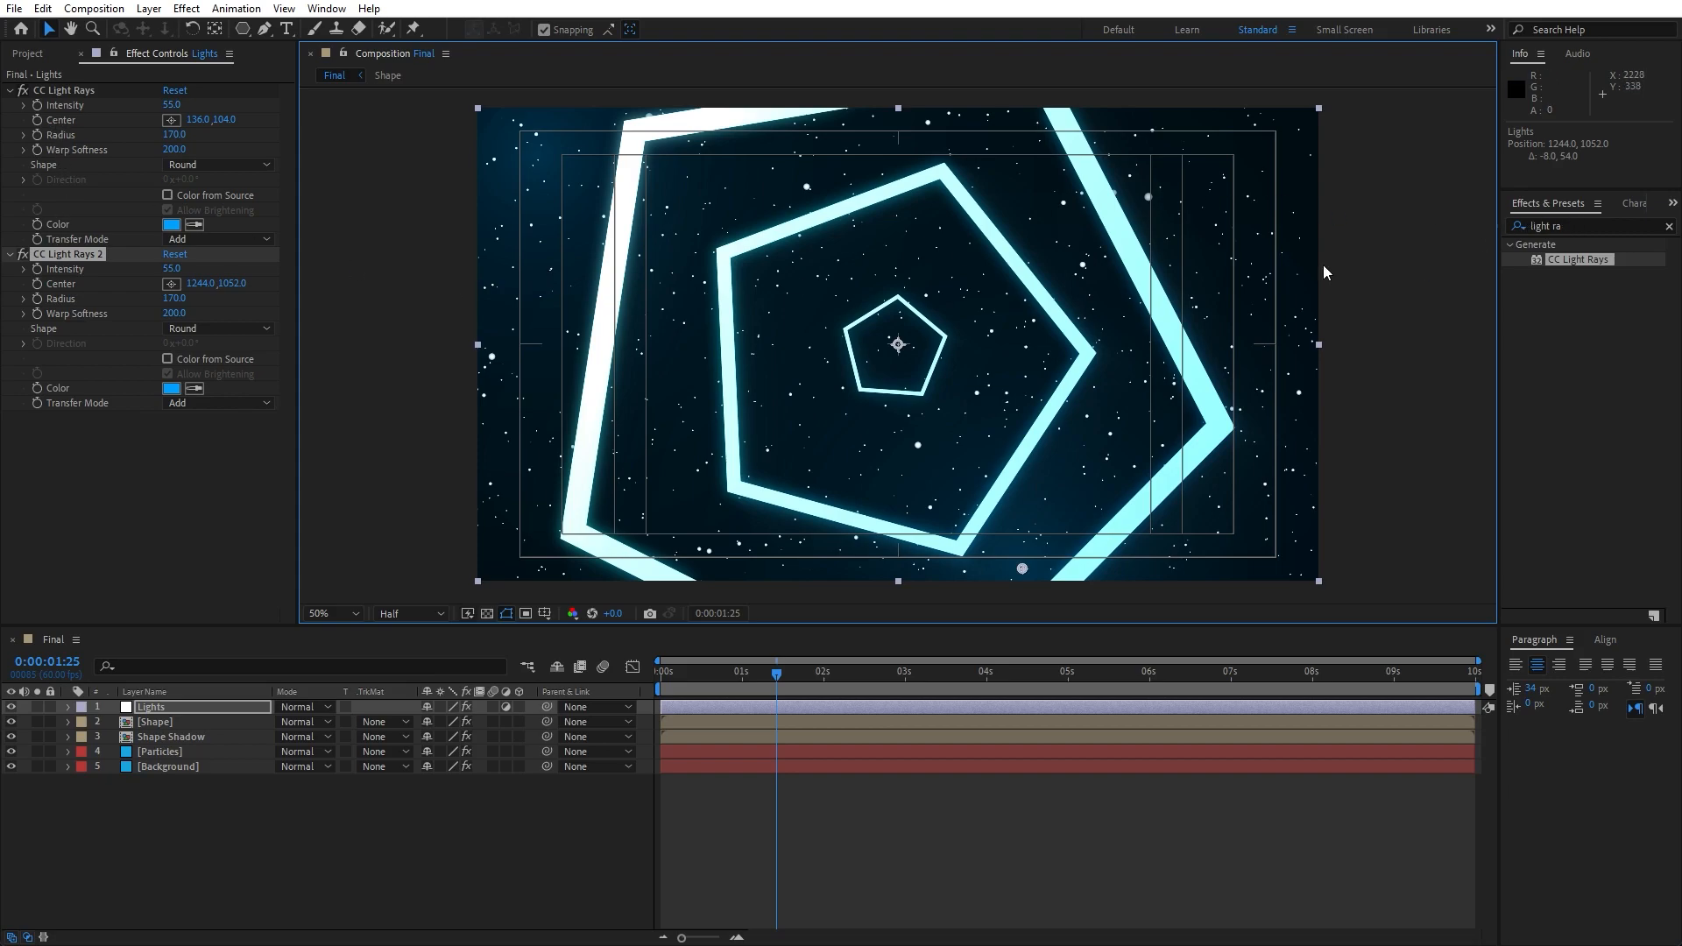
Step: Apply the Lens Flare effect to the Lights layer
drag(1588, 225, 1493, 226)
text(lens fla)
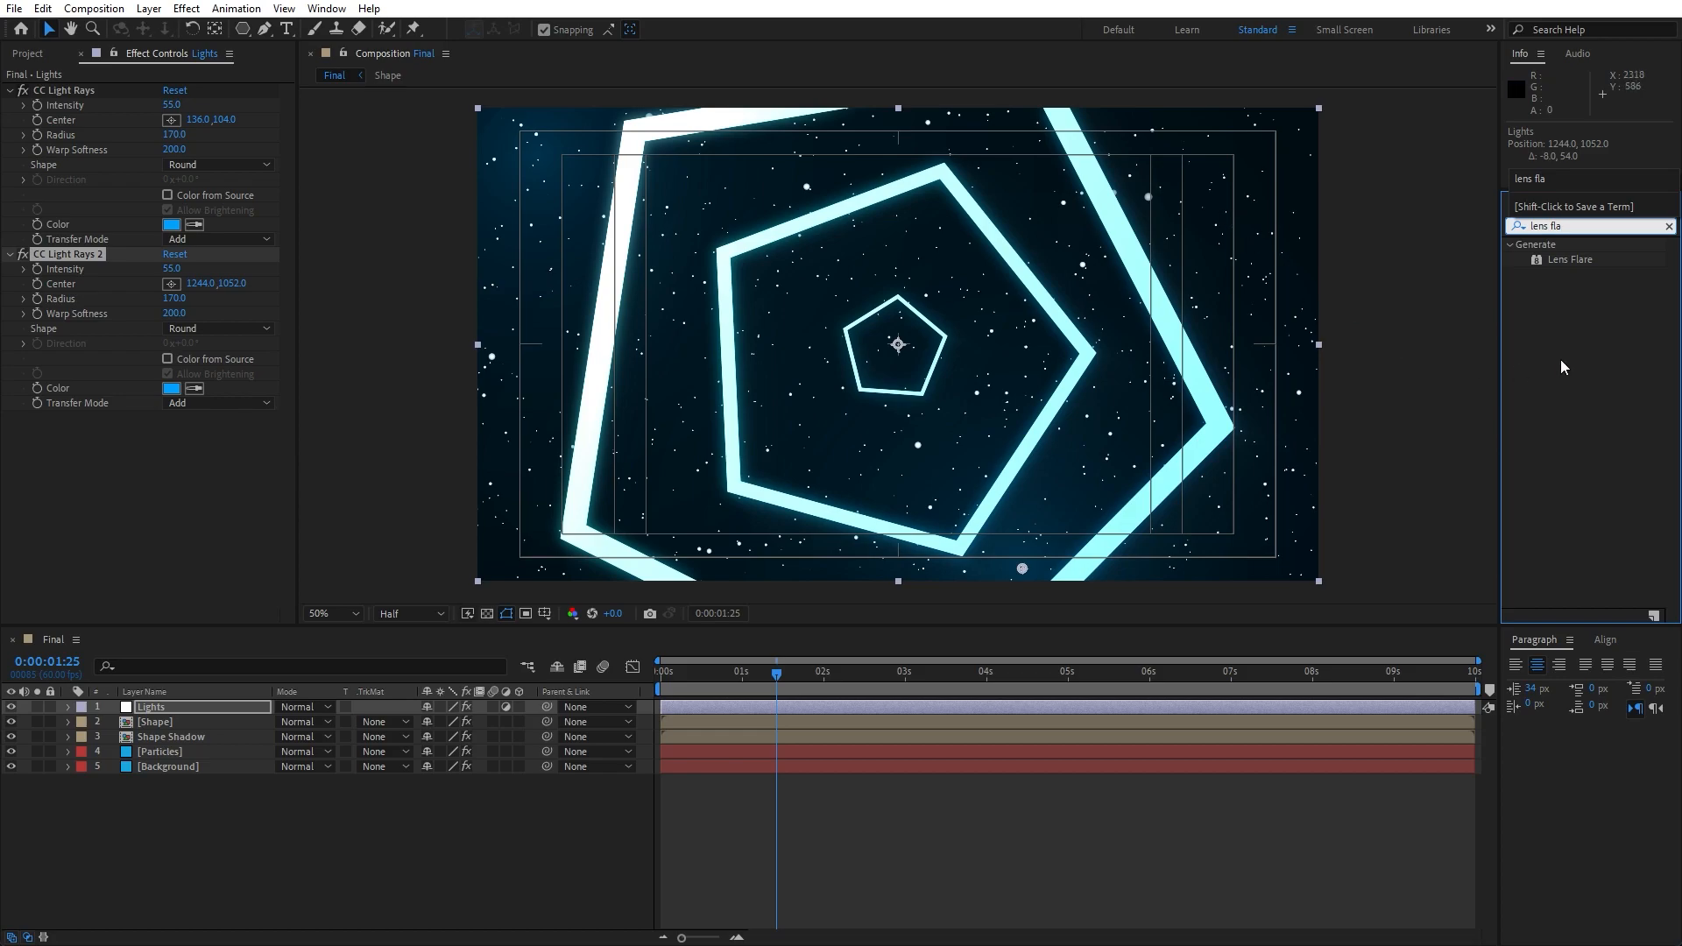
drag(1563, 259, 155, 706)
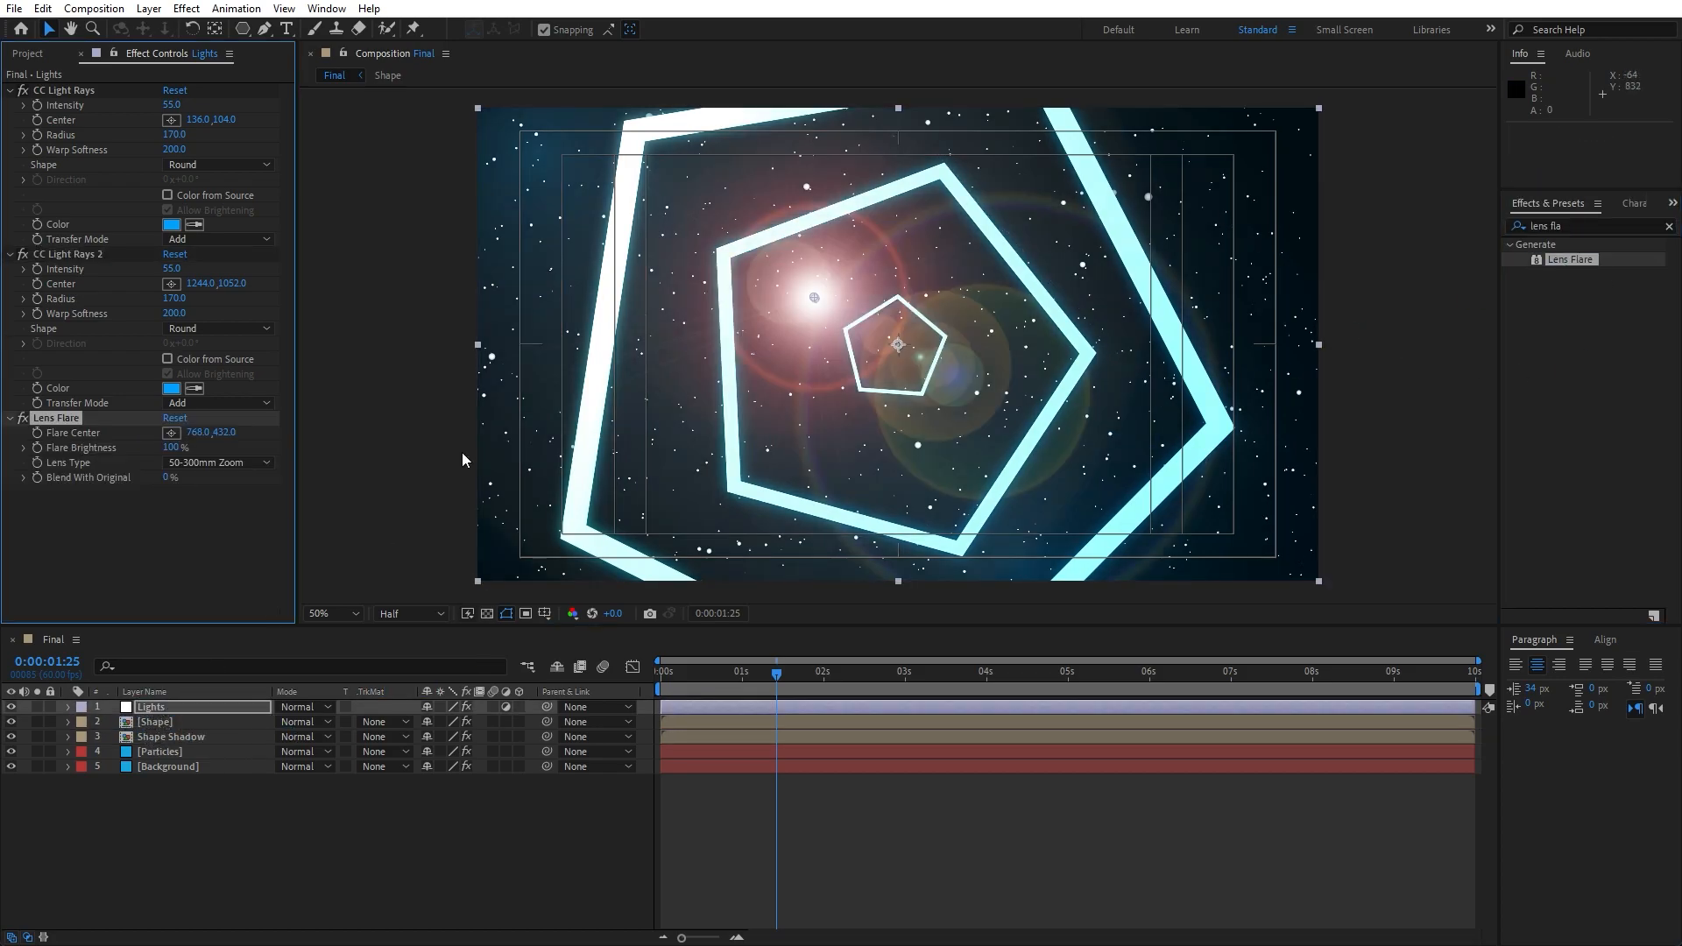
Step: Place the Lens Flare's center just outside the upper-right corner of the frame
key(comma)
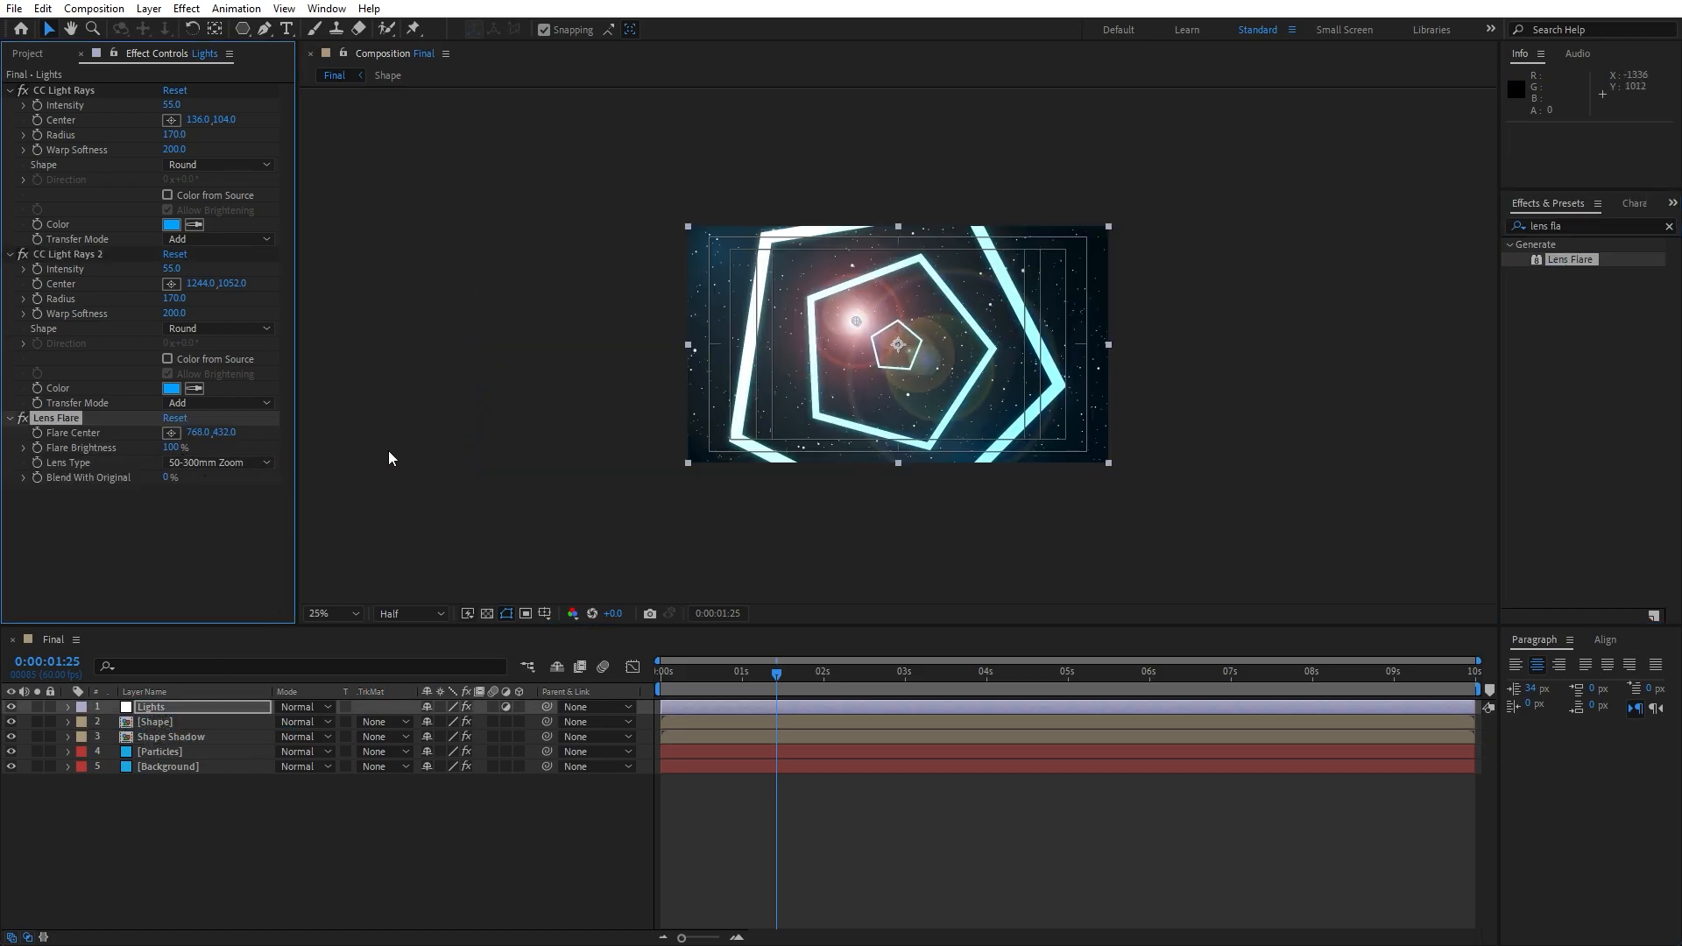
click(171, 433)
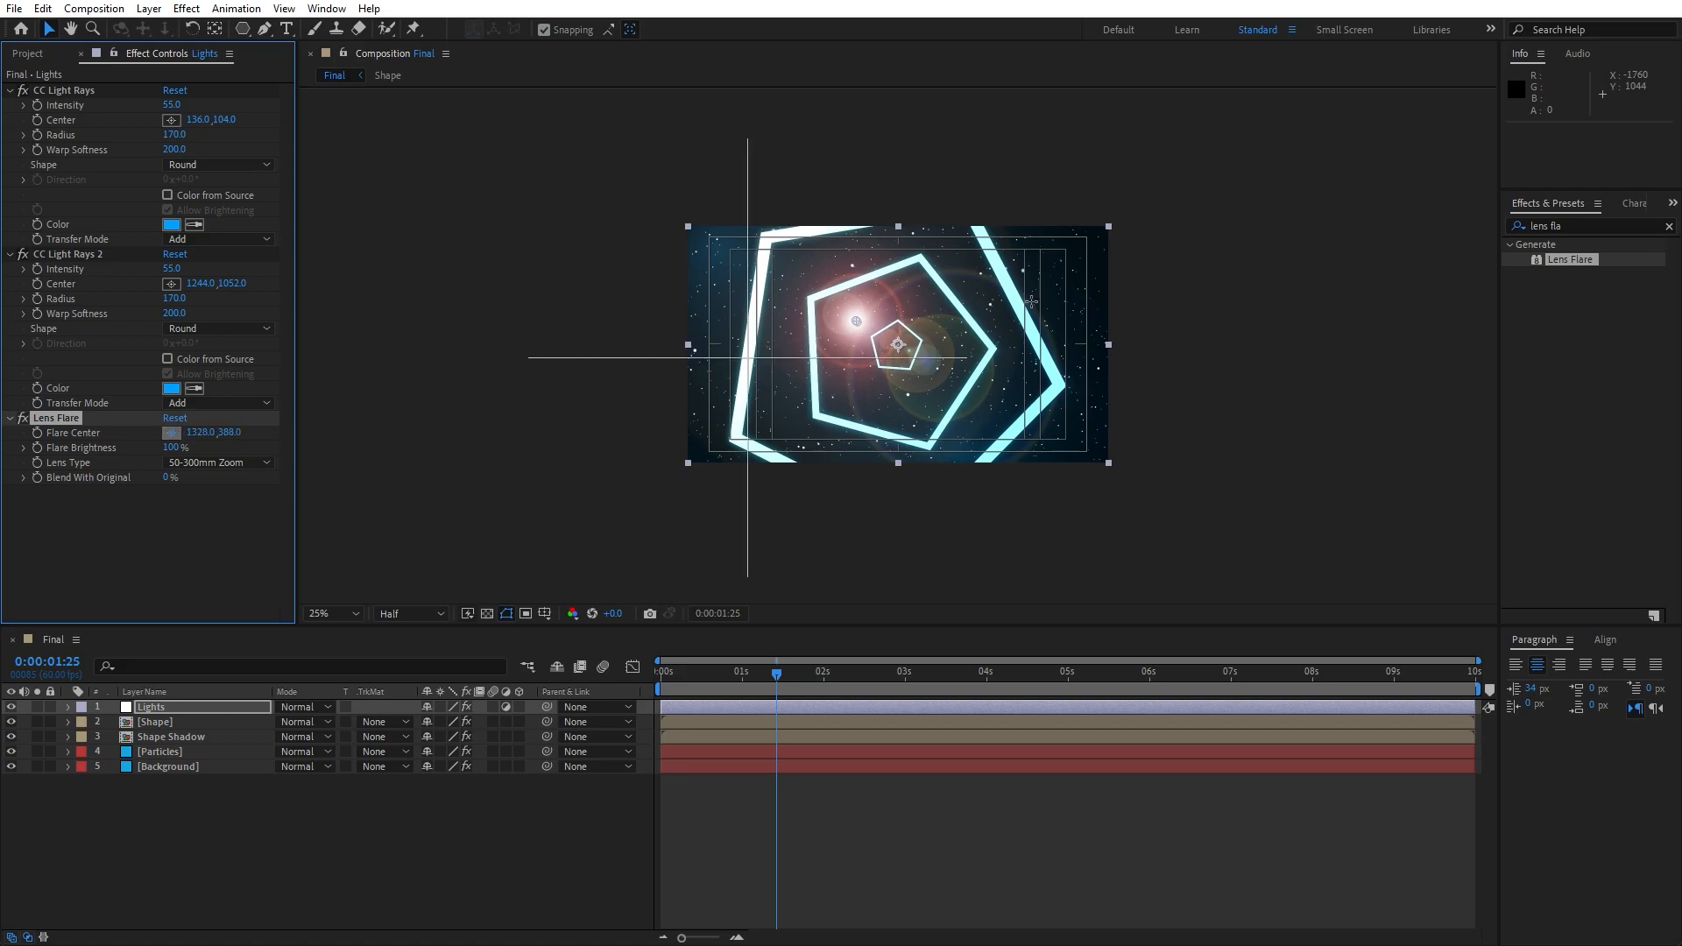
click(1121, 228)
key(period)
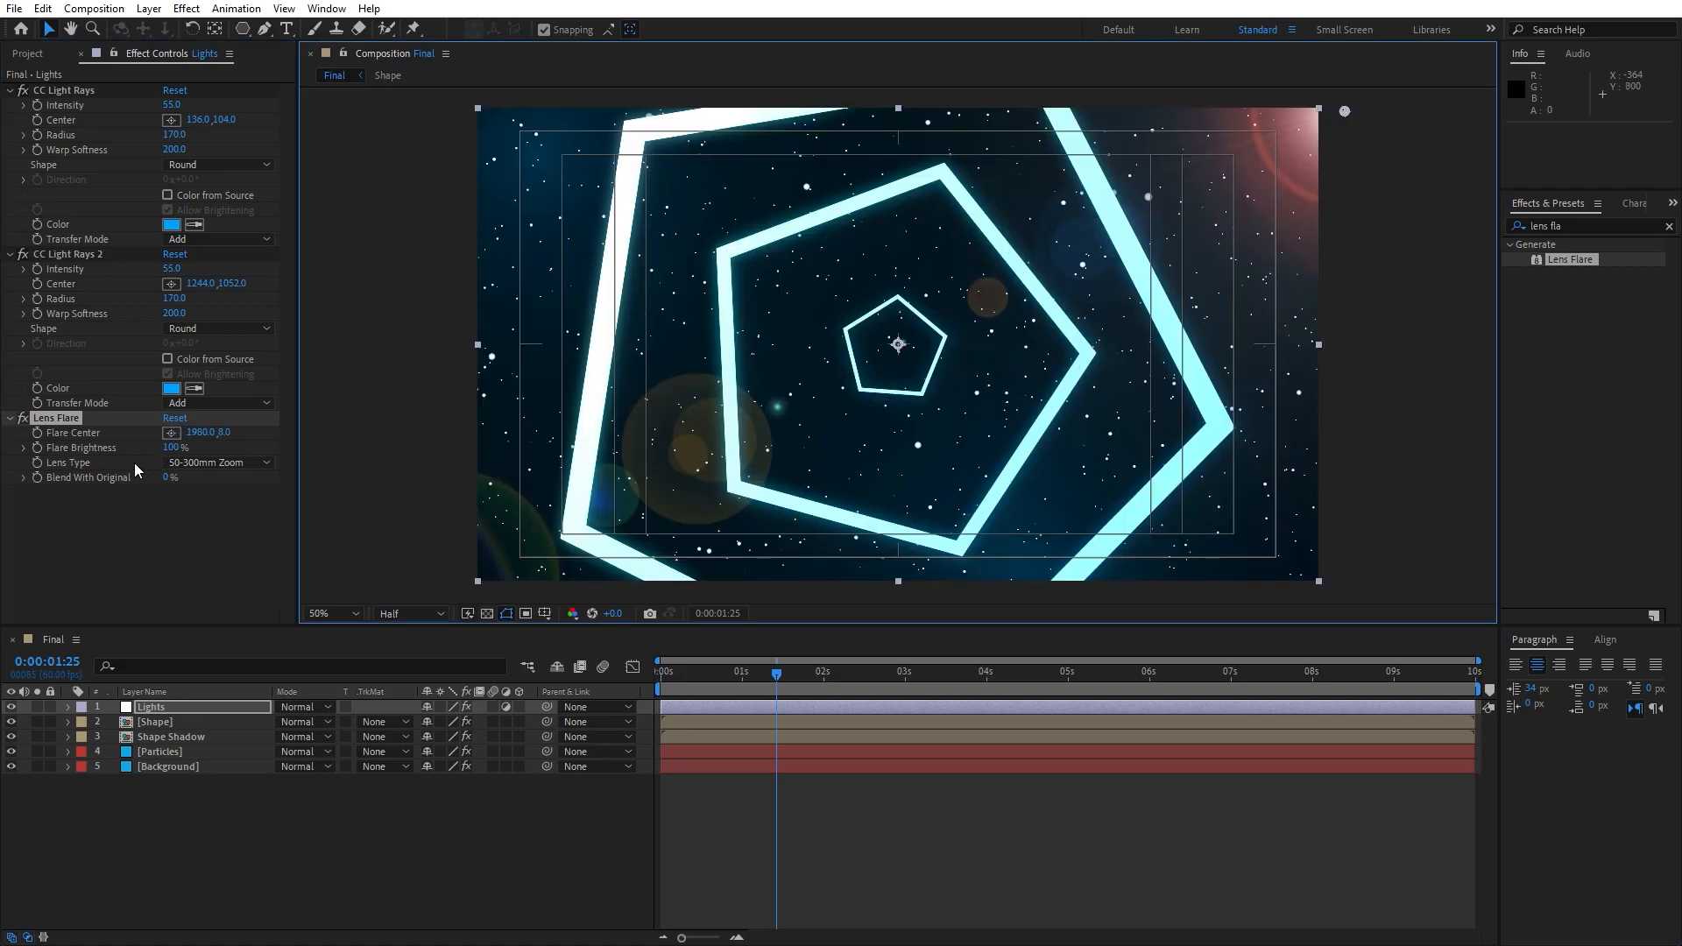
Step: Set the Lens Flare's lens type to 105mm Prime and its Blend With Original to 50%
click(217, 462)
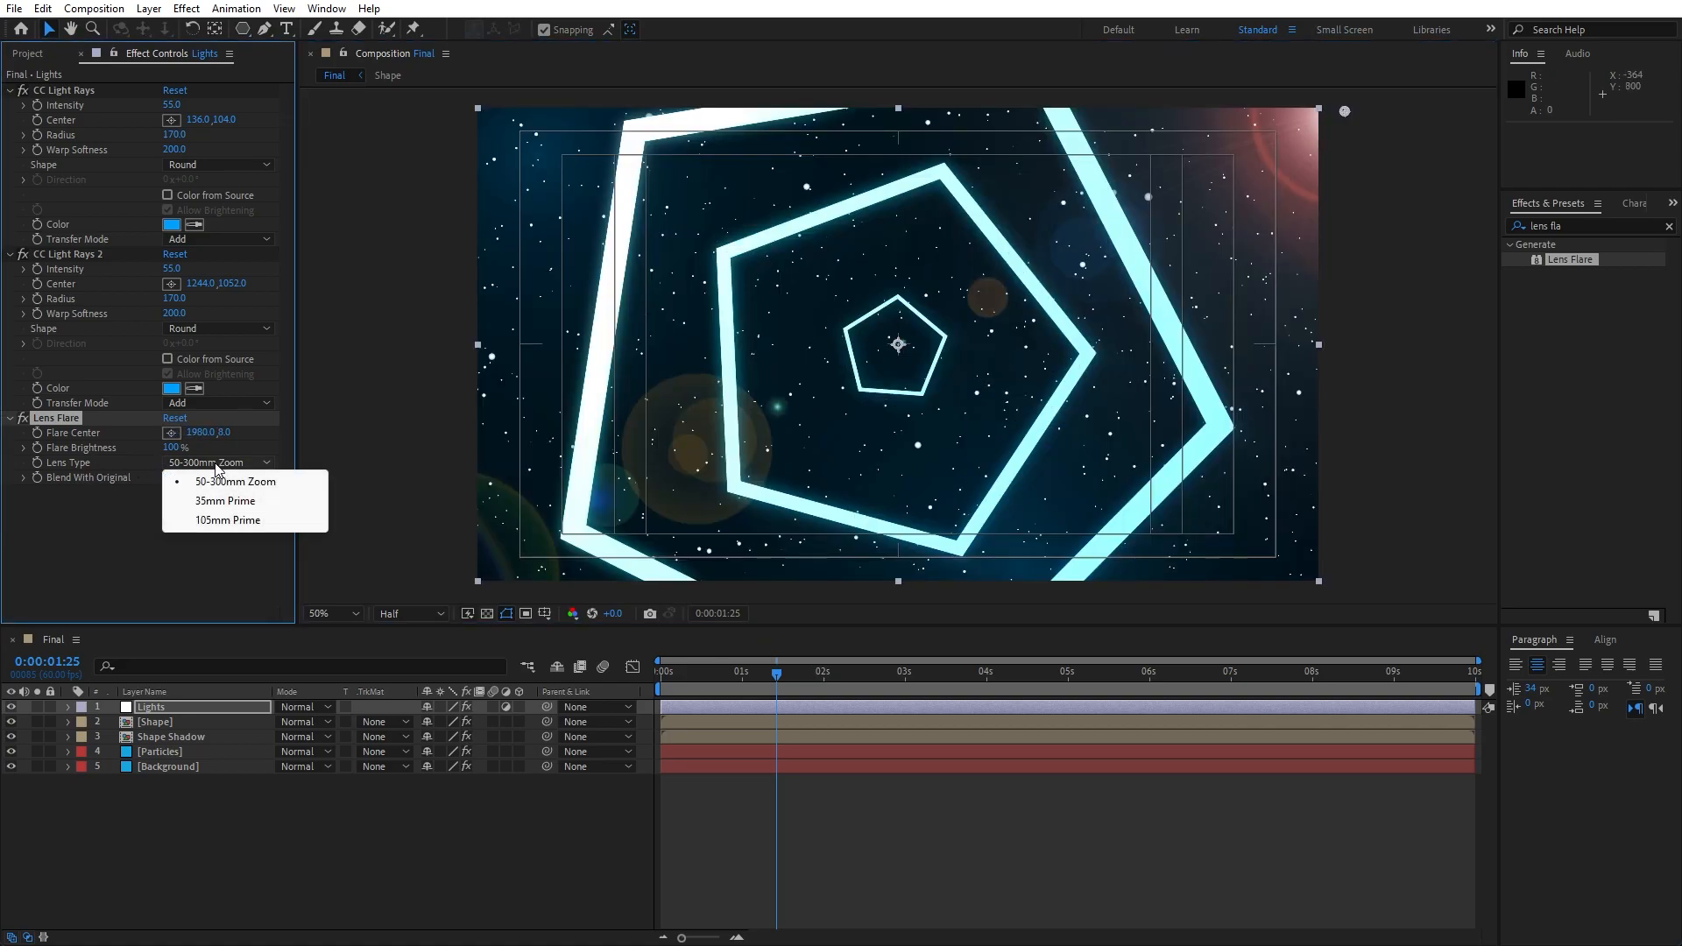
click(223, 522)
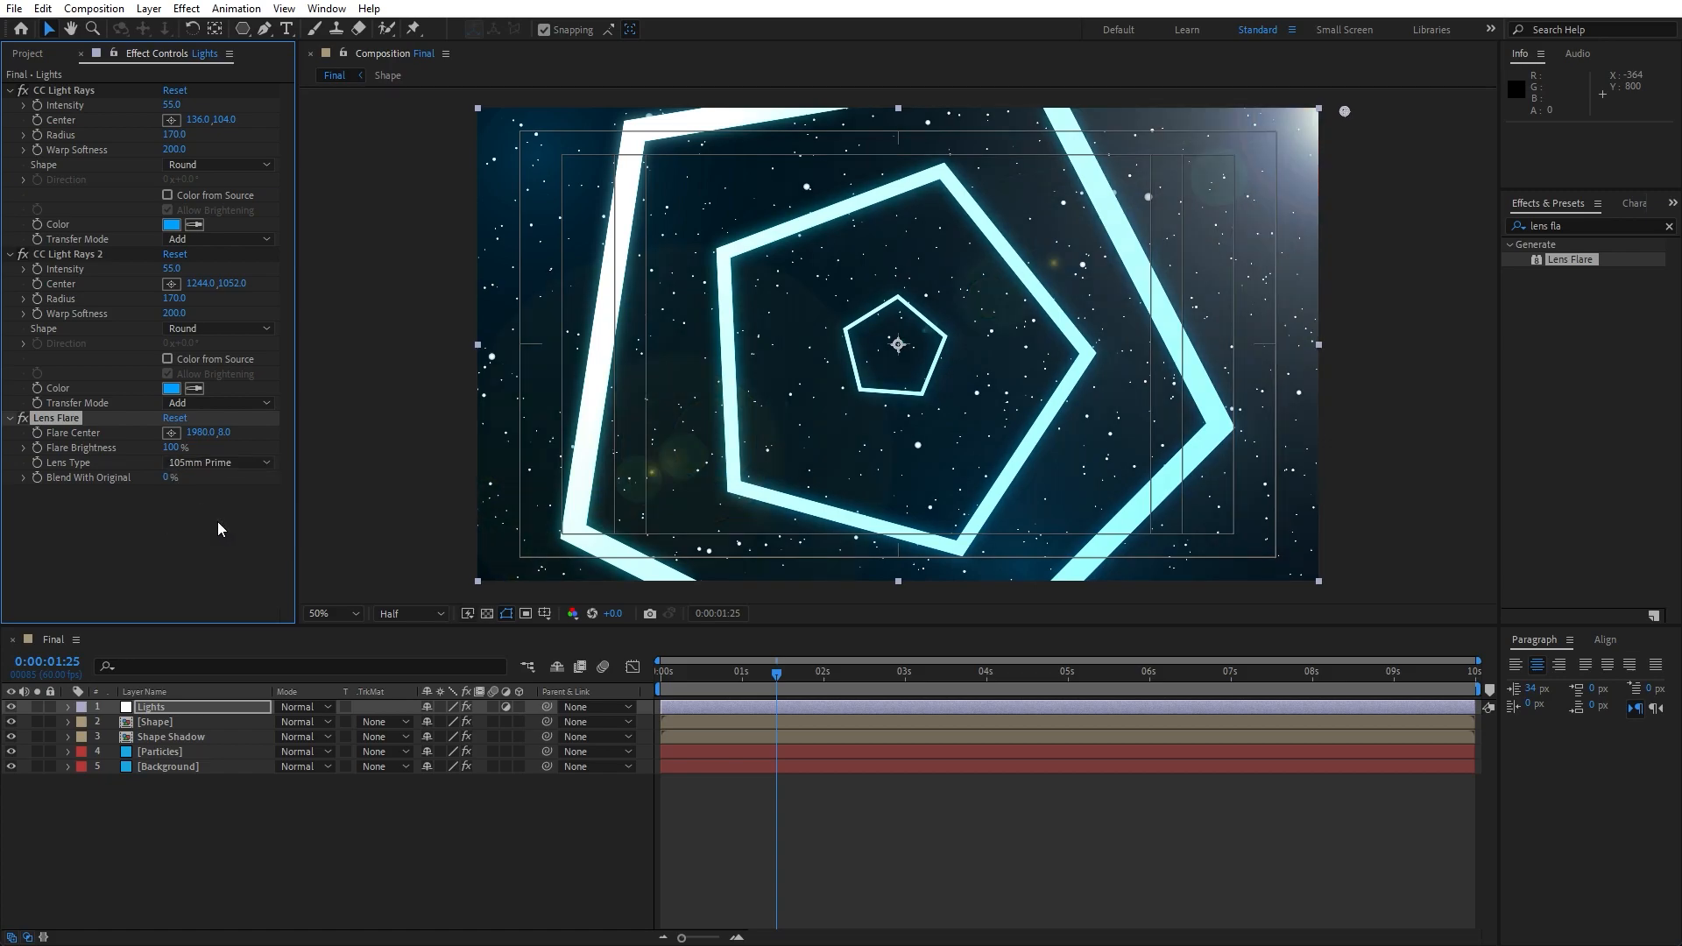
click(167, 478)
text(70)
key(Return)
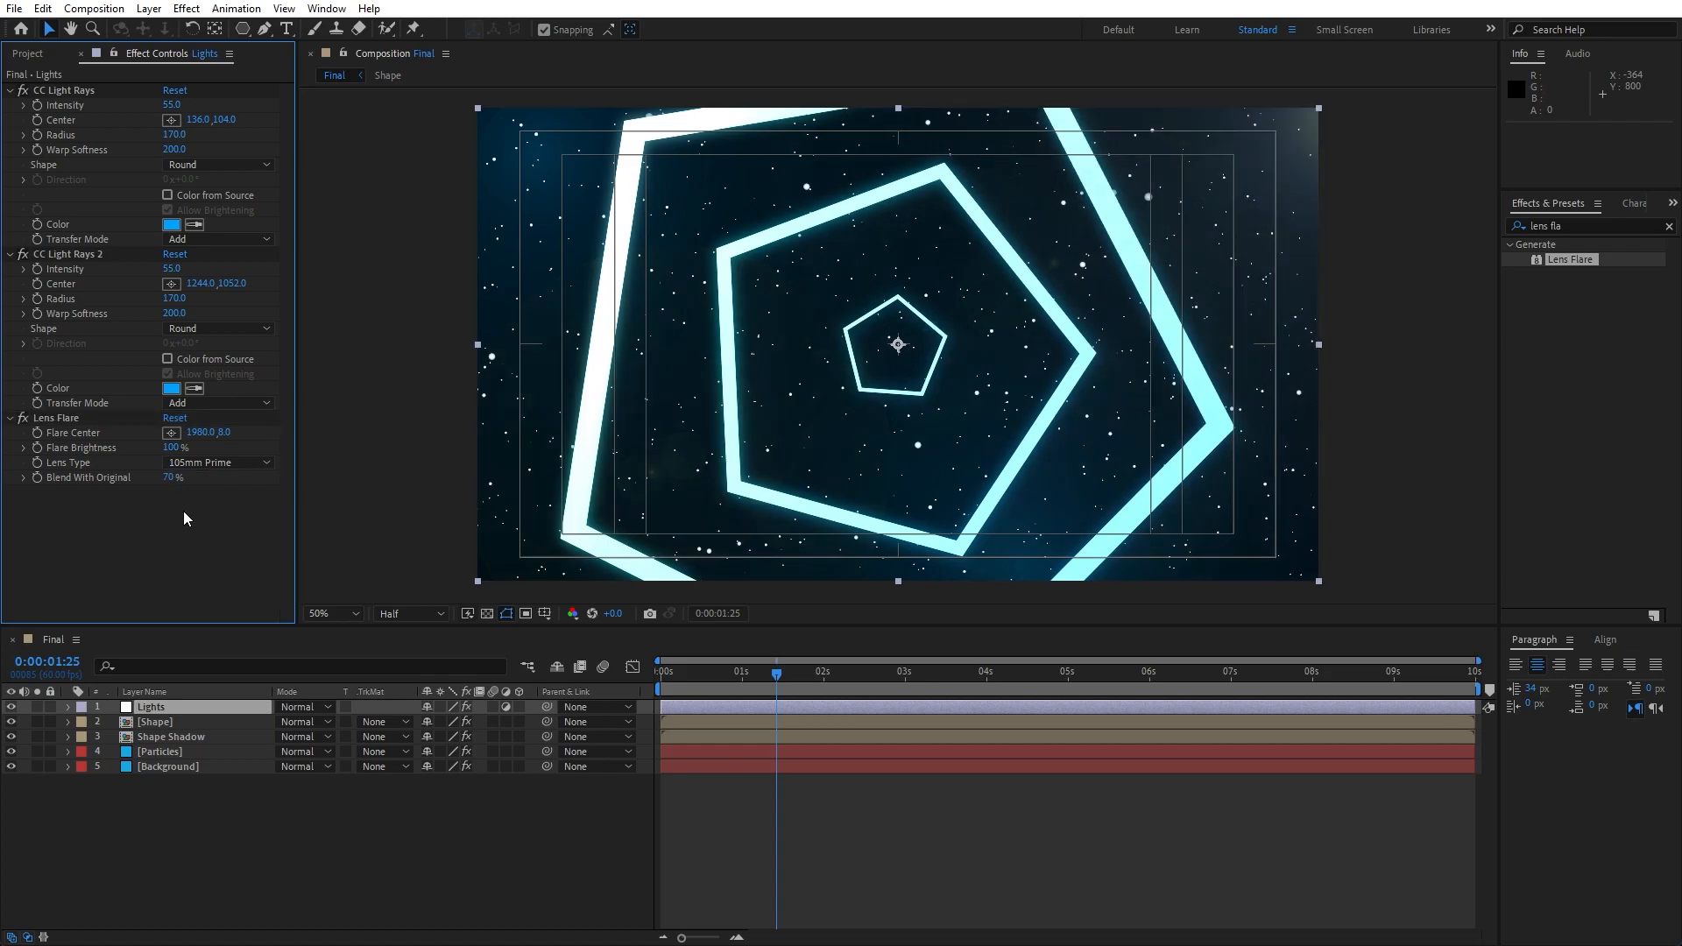
drag(171, 478, 148, 479)
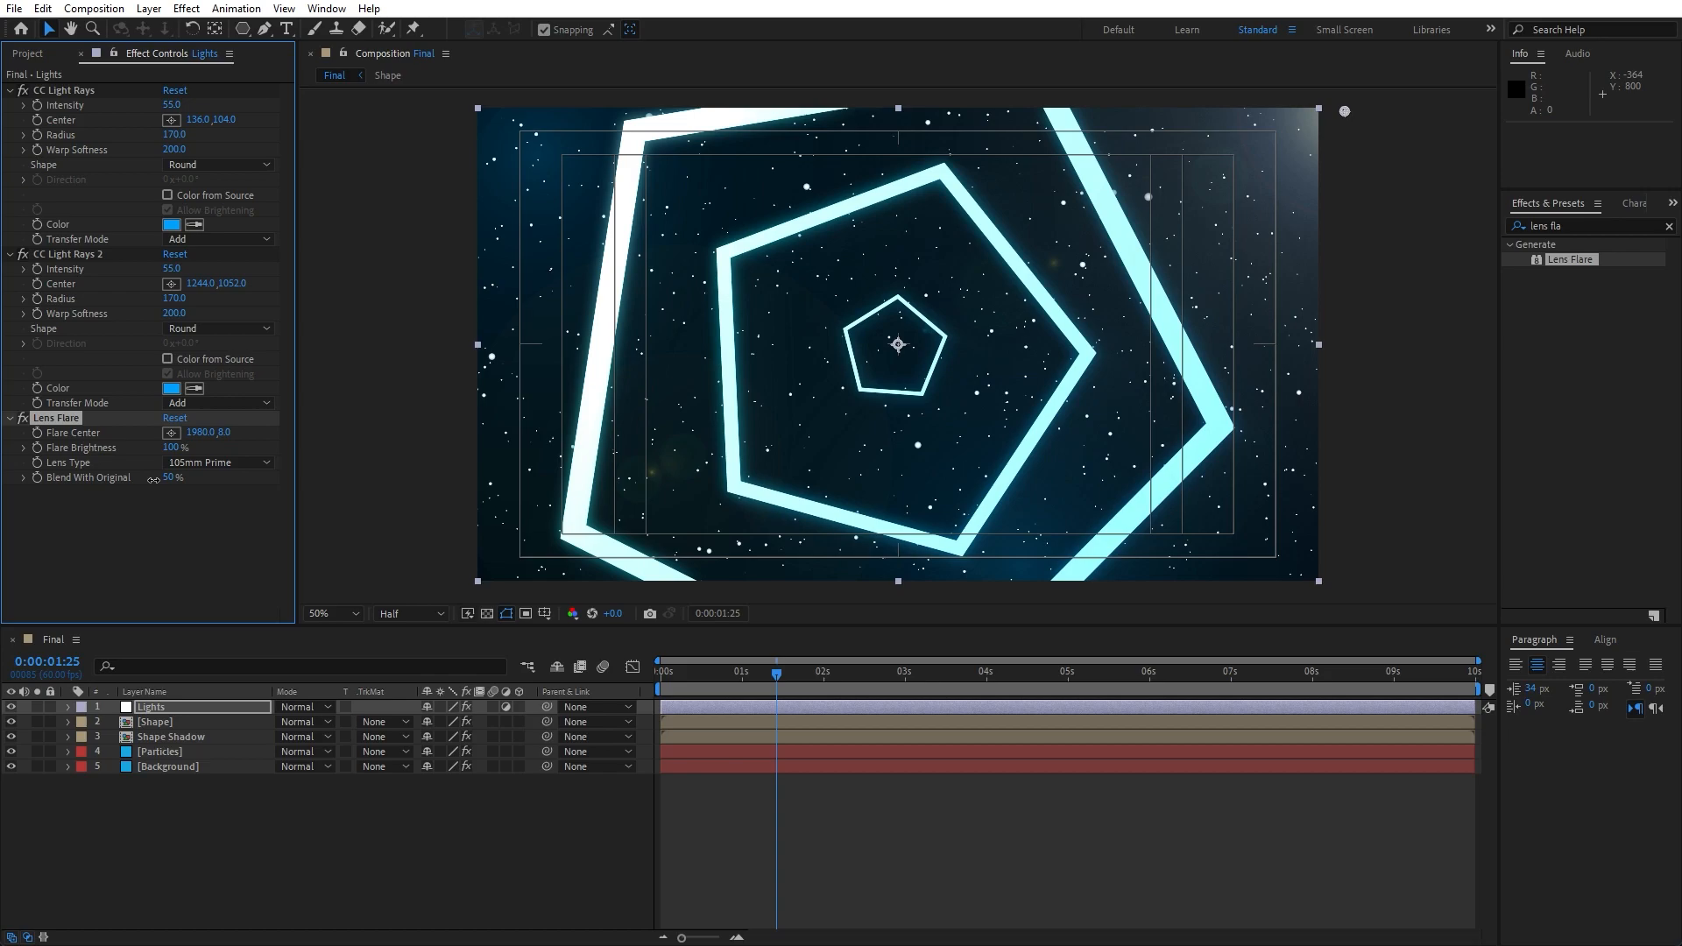
Step: Create a new adjustment layer in the Final composition and name it Blur
click(428, 791)
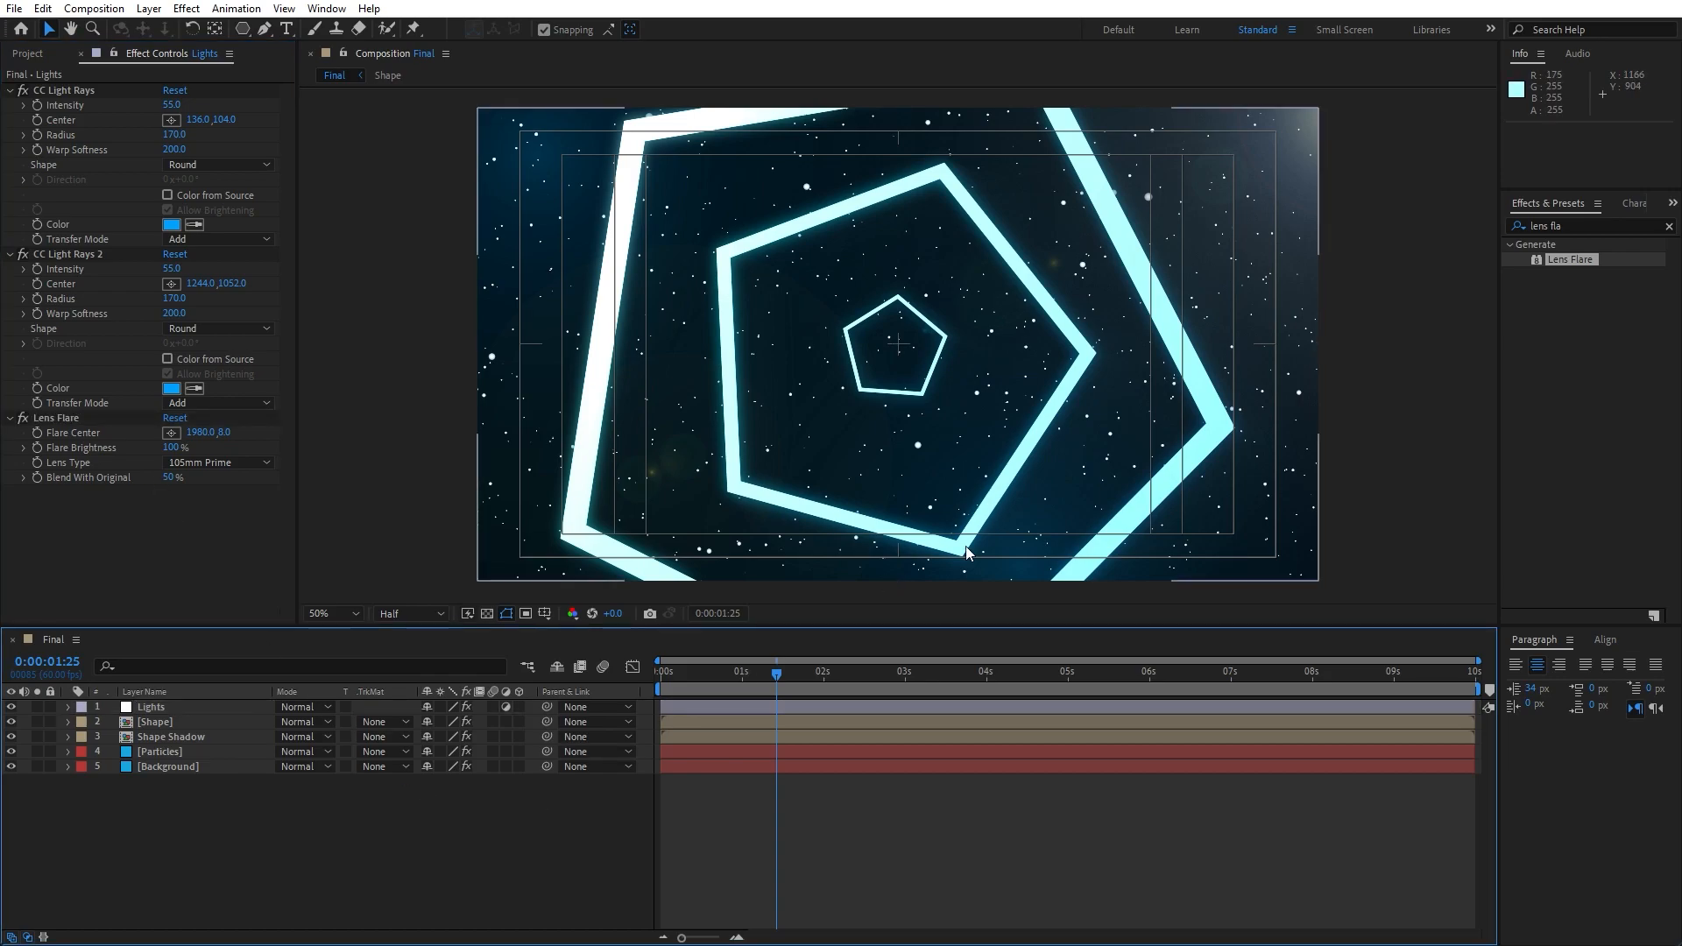
right_click(340, 839)
mouse_move(431, 624)
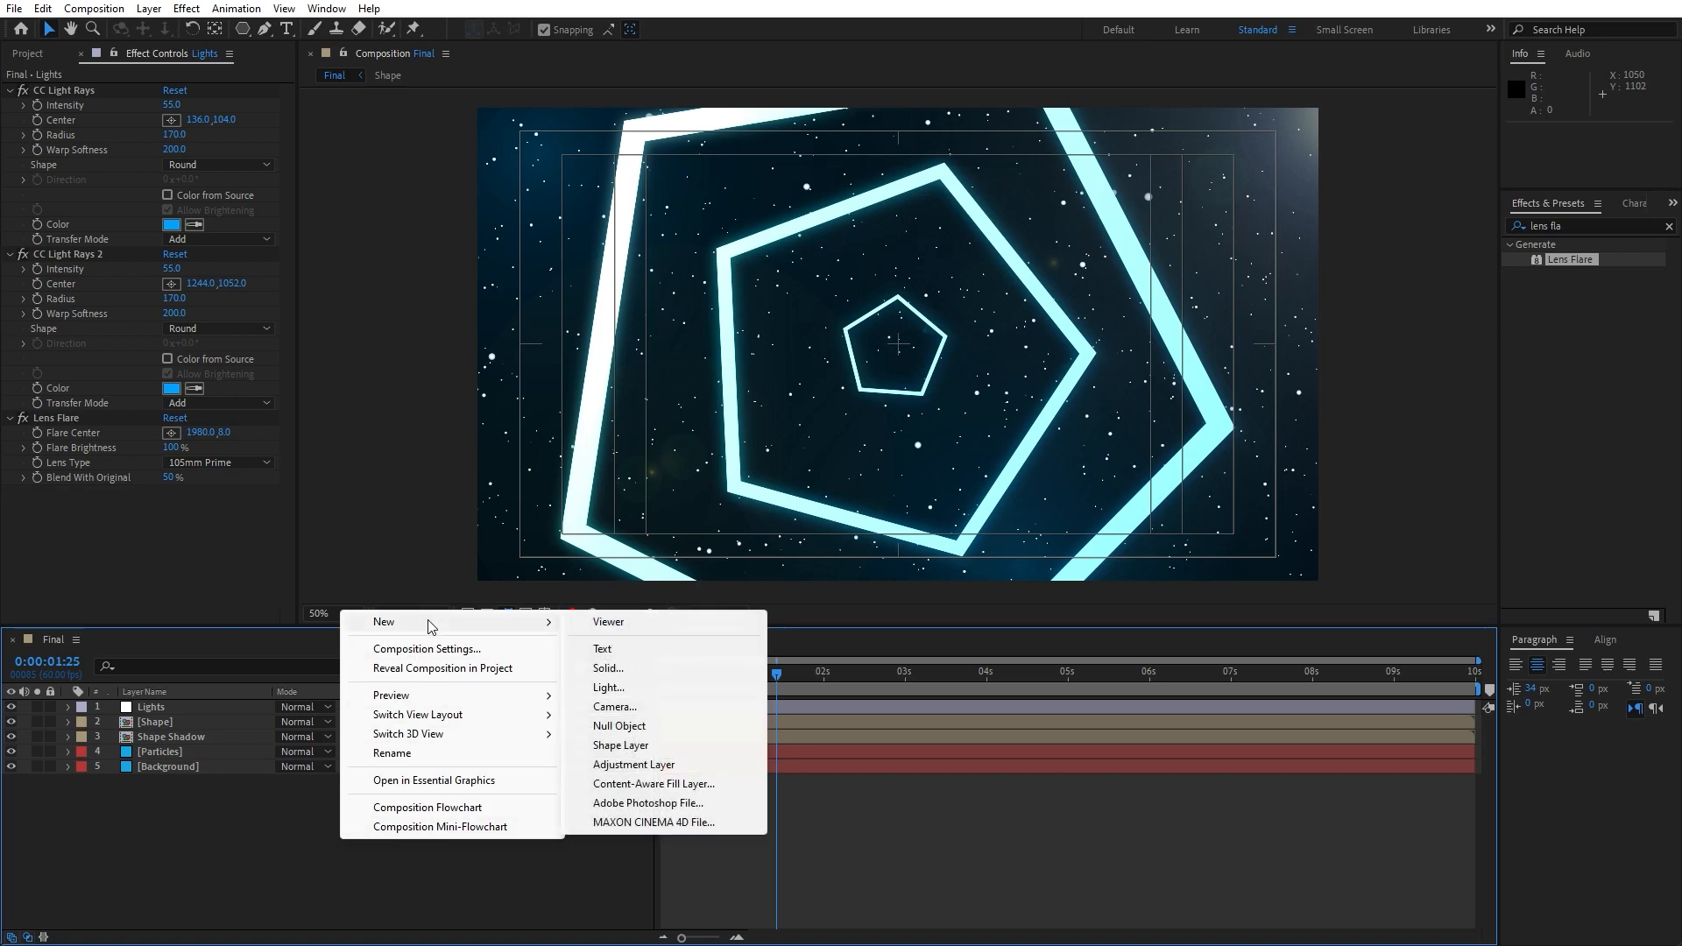
click(650, 764)
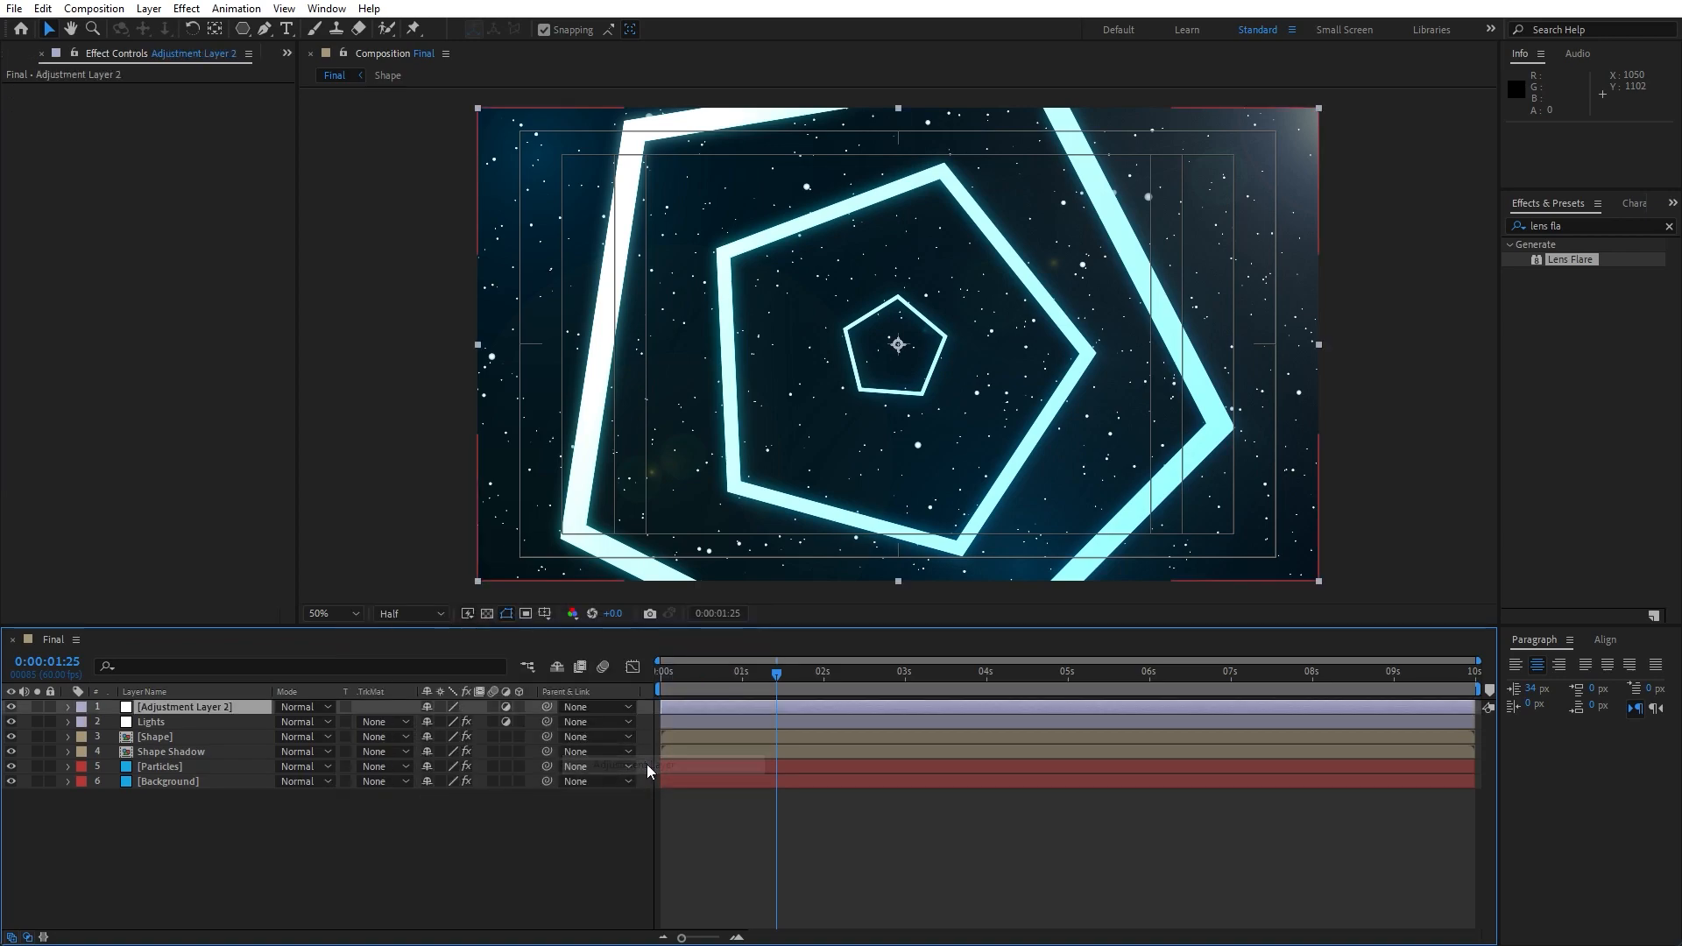
key(Return)
text(Blur)
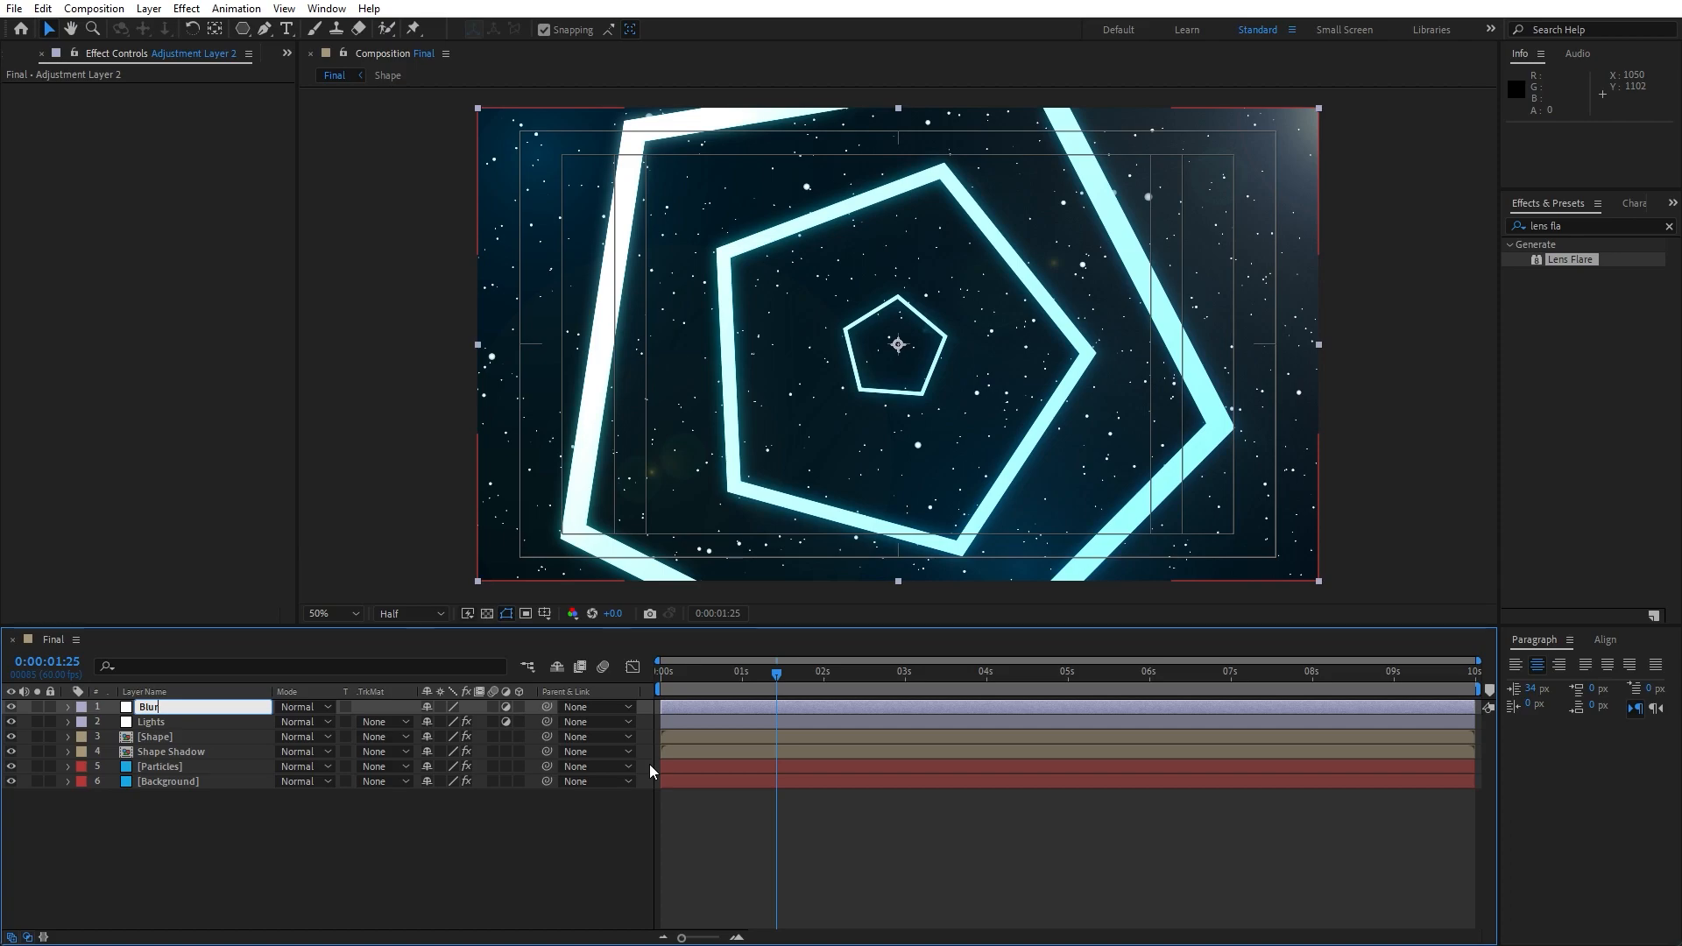
key(Return)
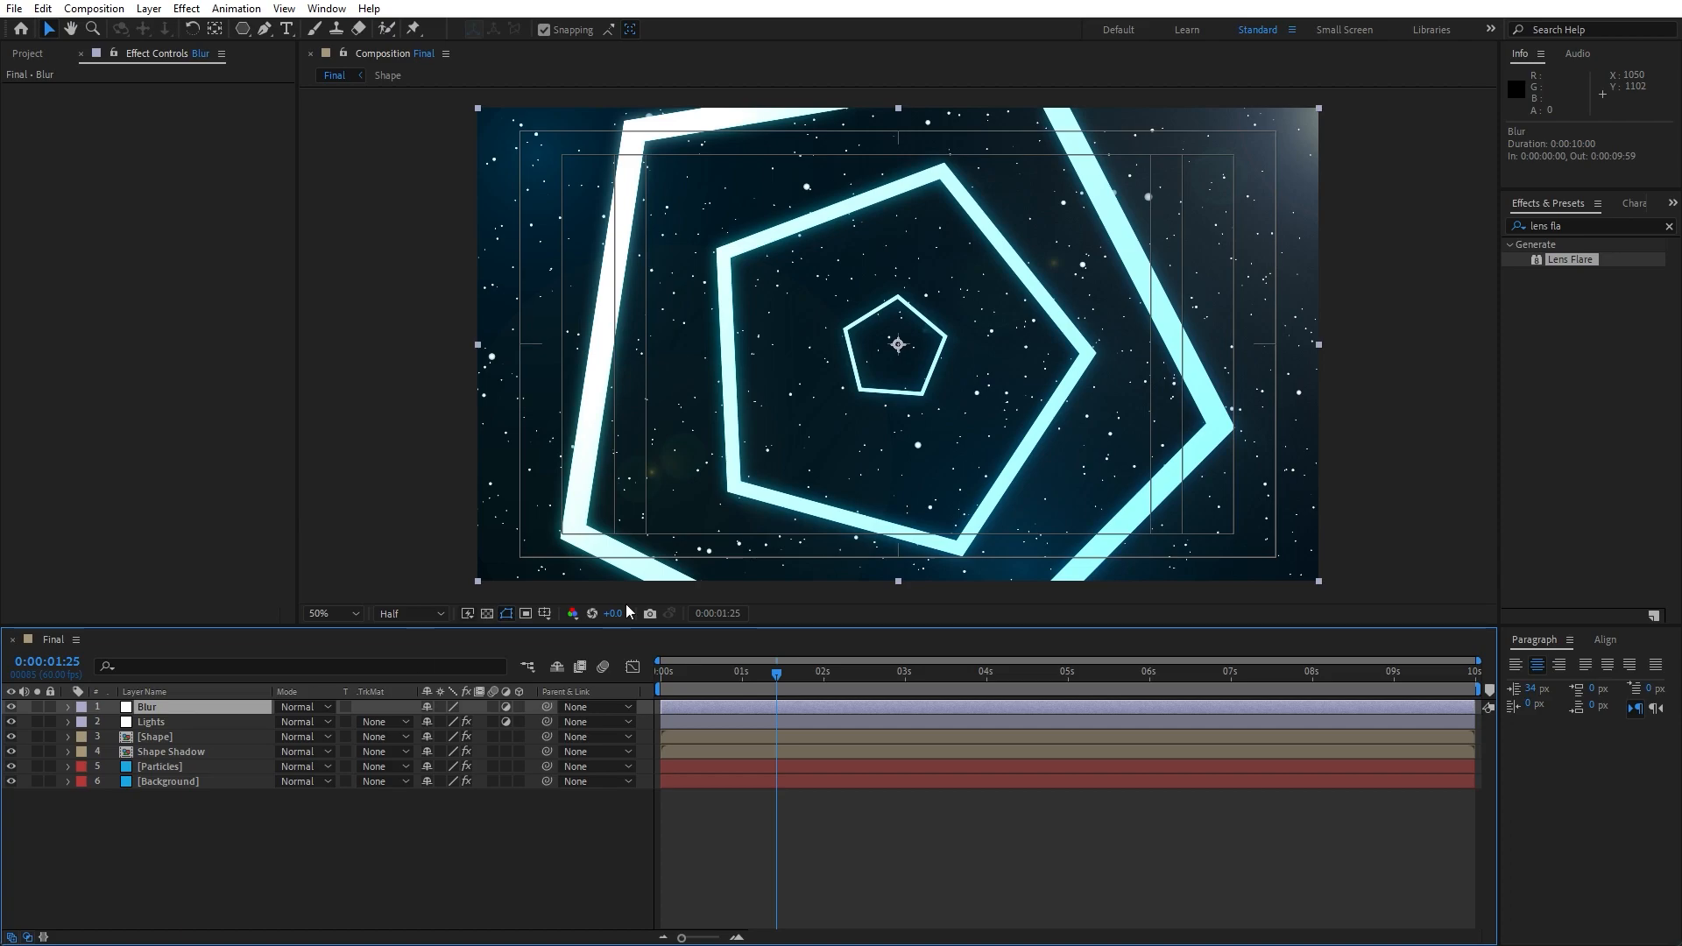
Step: Apply Camera Lens Blur to the Blur layer with a Blur Radius of 10
click(1585, 226)
text(camr)
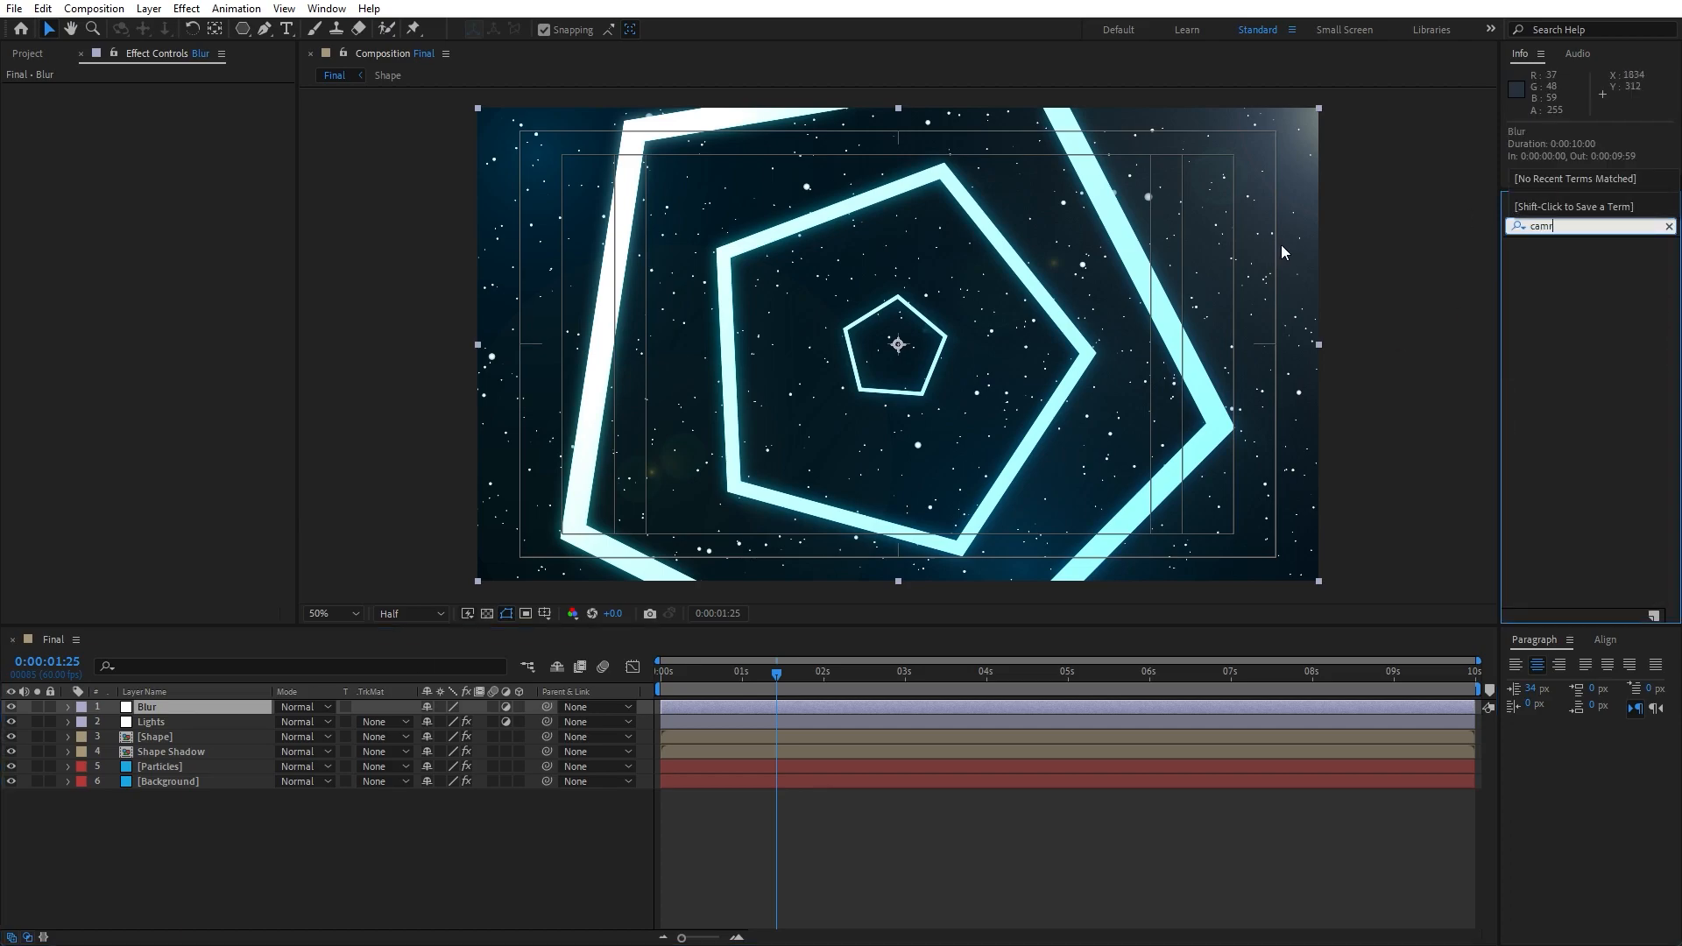
key(BackSpace)
text(era le)
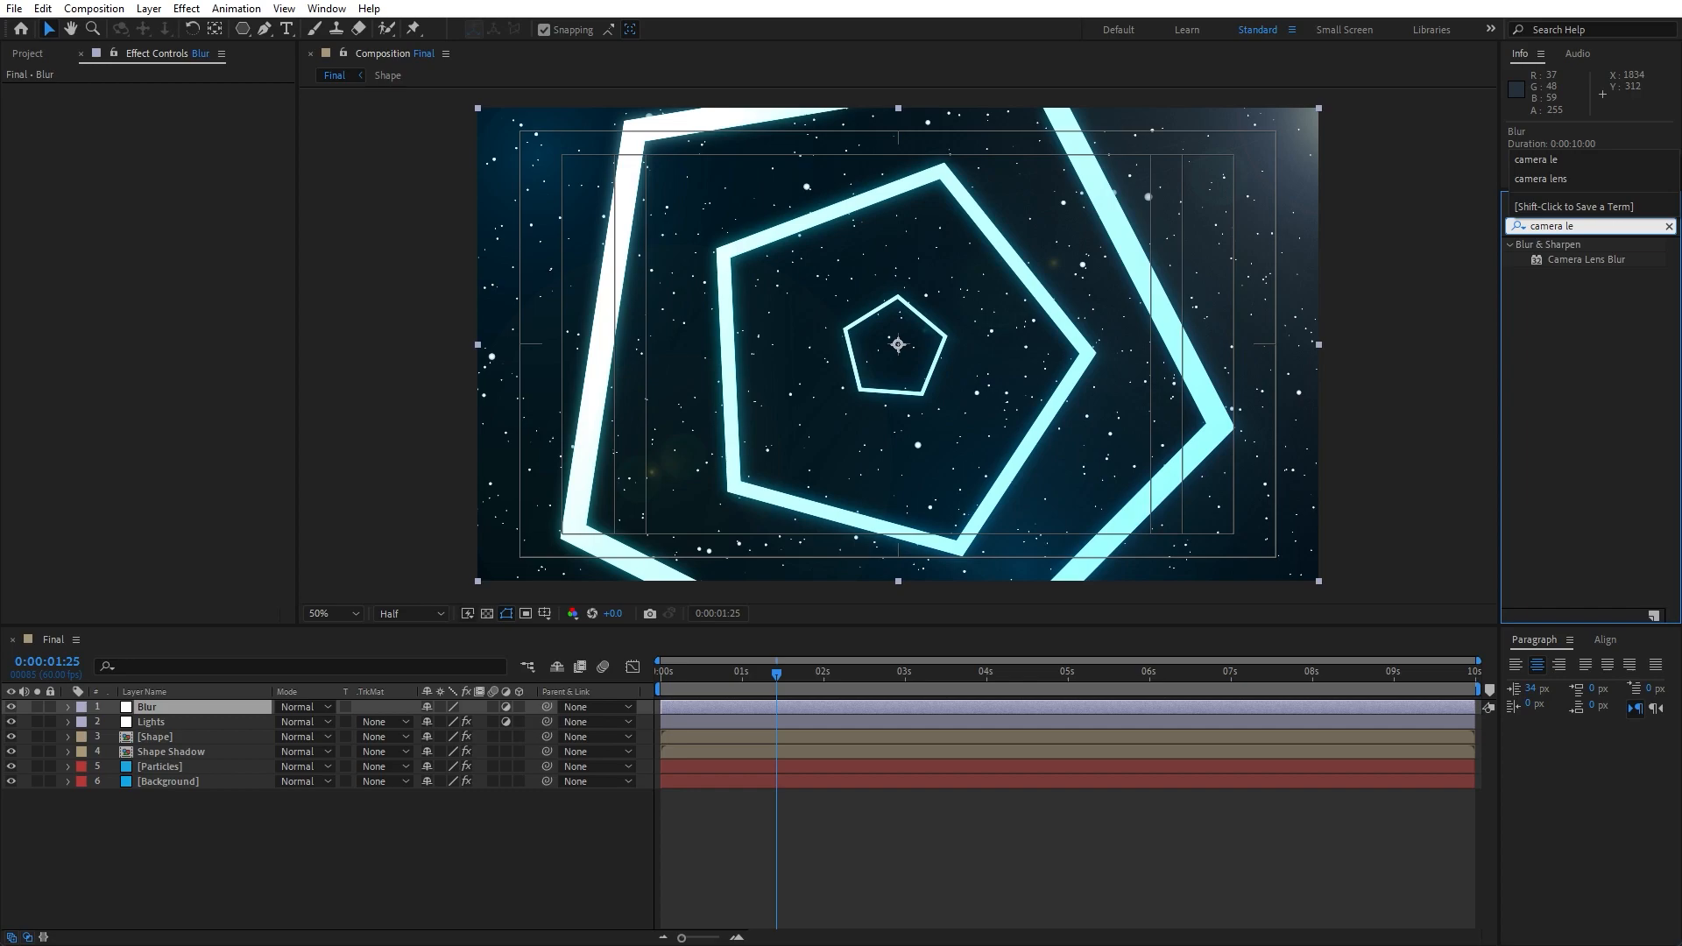
drag(1574, 262, 127, 711)
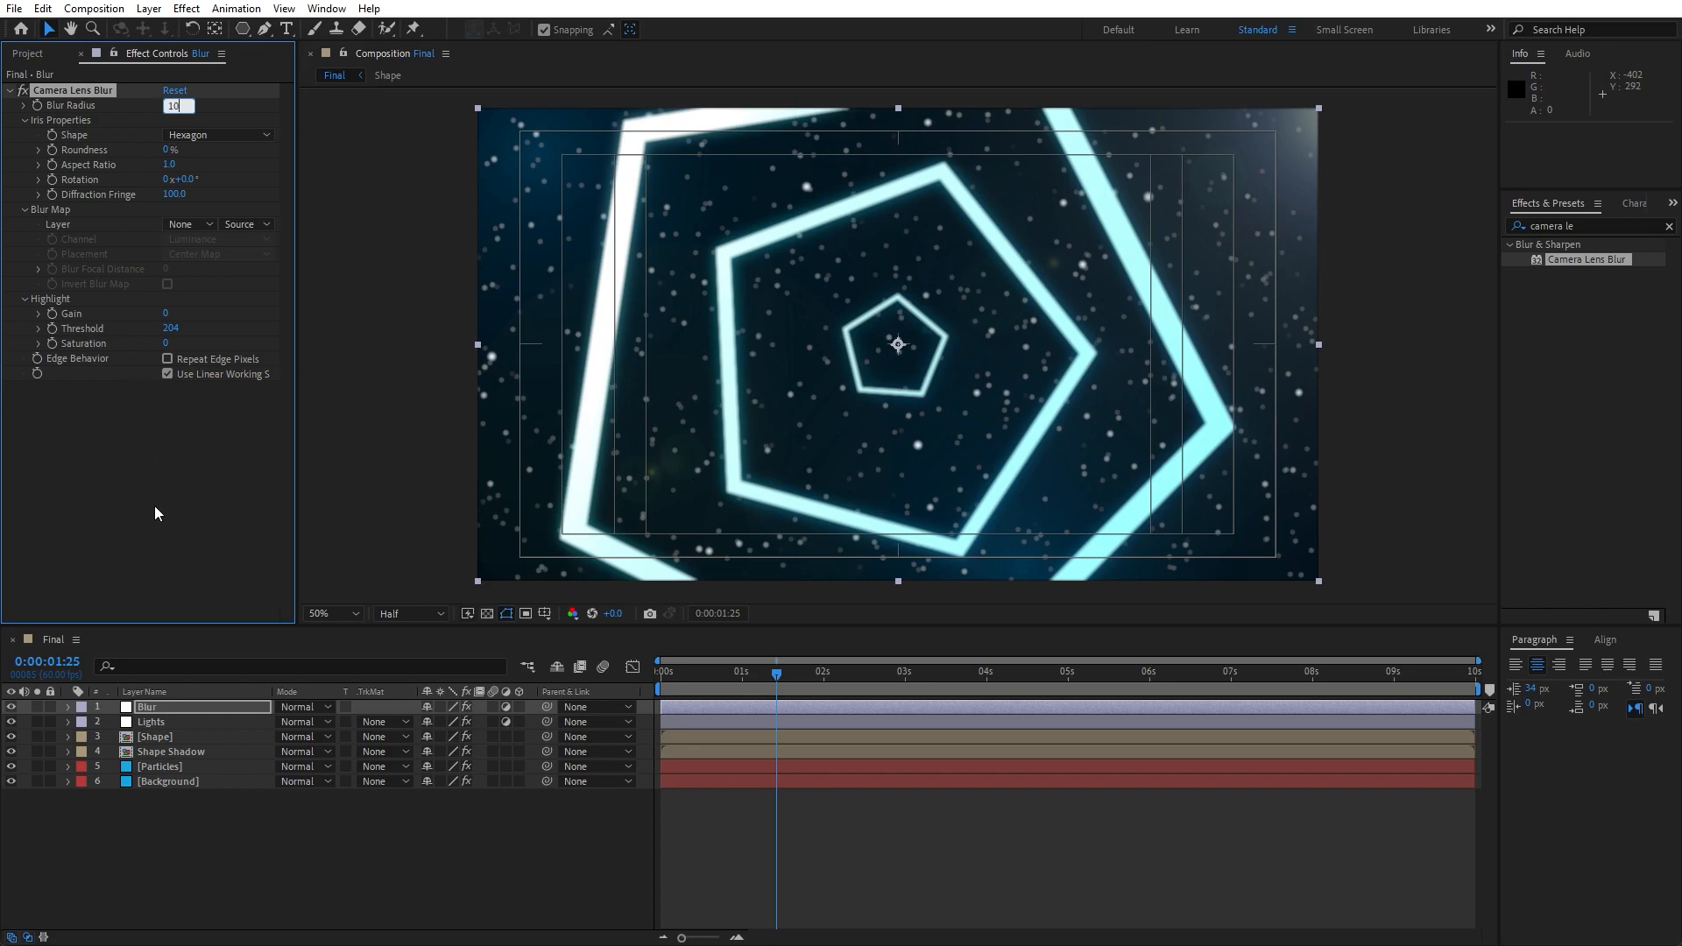
key(Return)
Step: Add a full-frame elliptical mask to the Blur layer and invert it
click(176, 714)
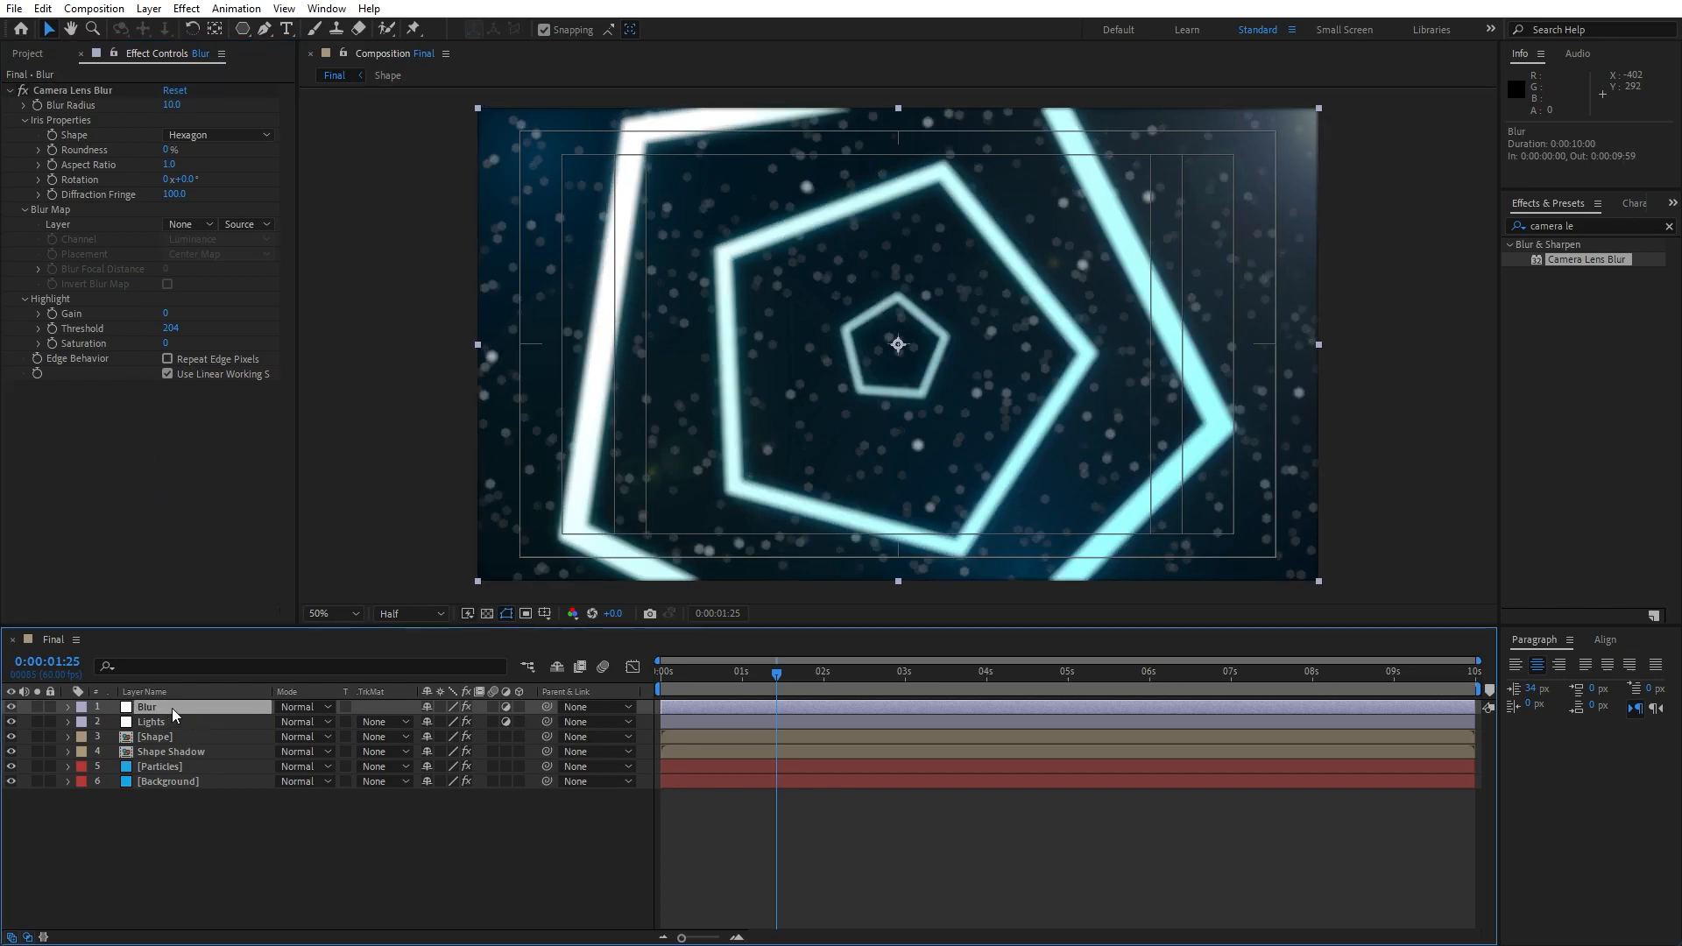
click(245, 32)
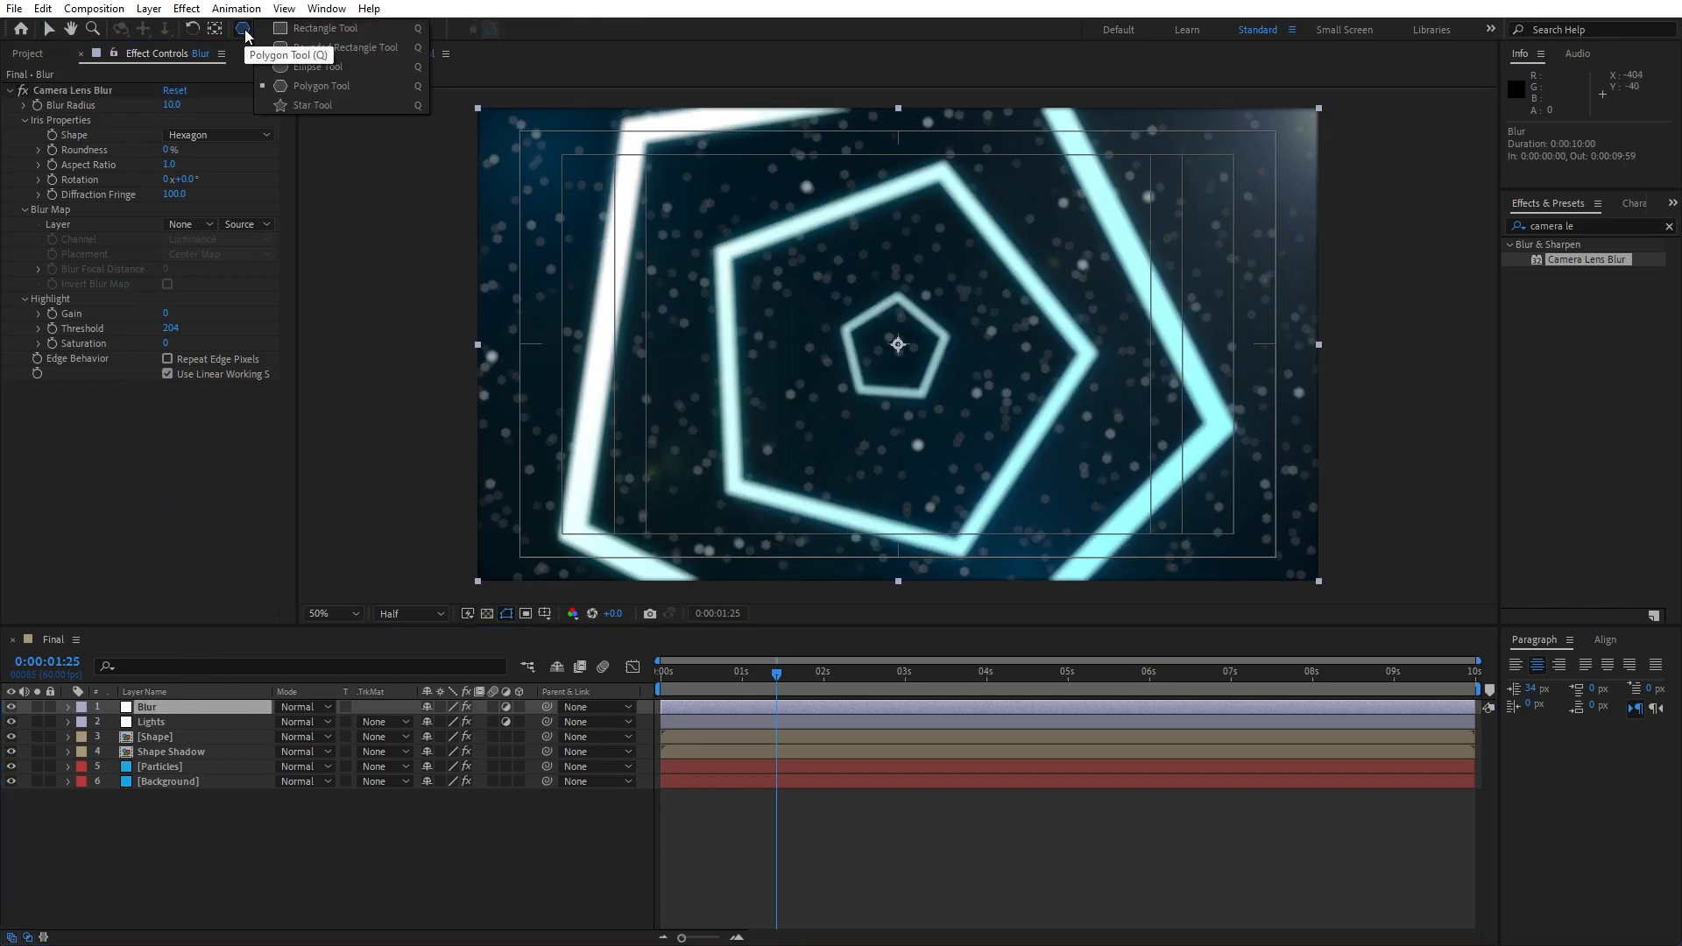
click(360, 68)
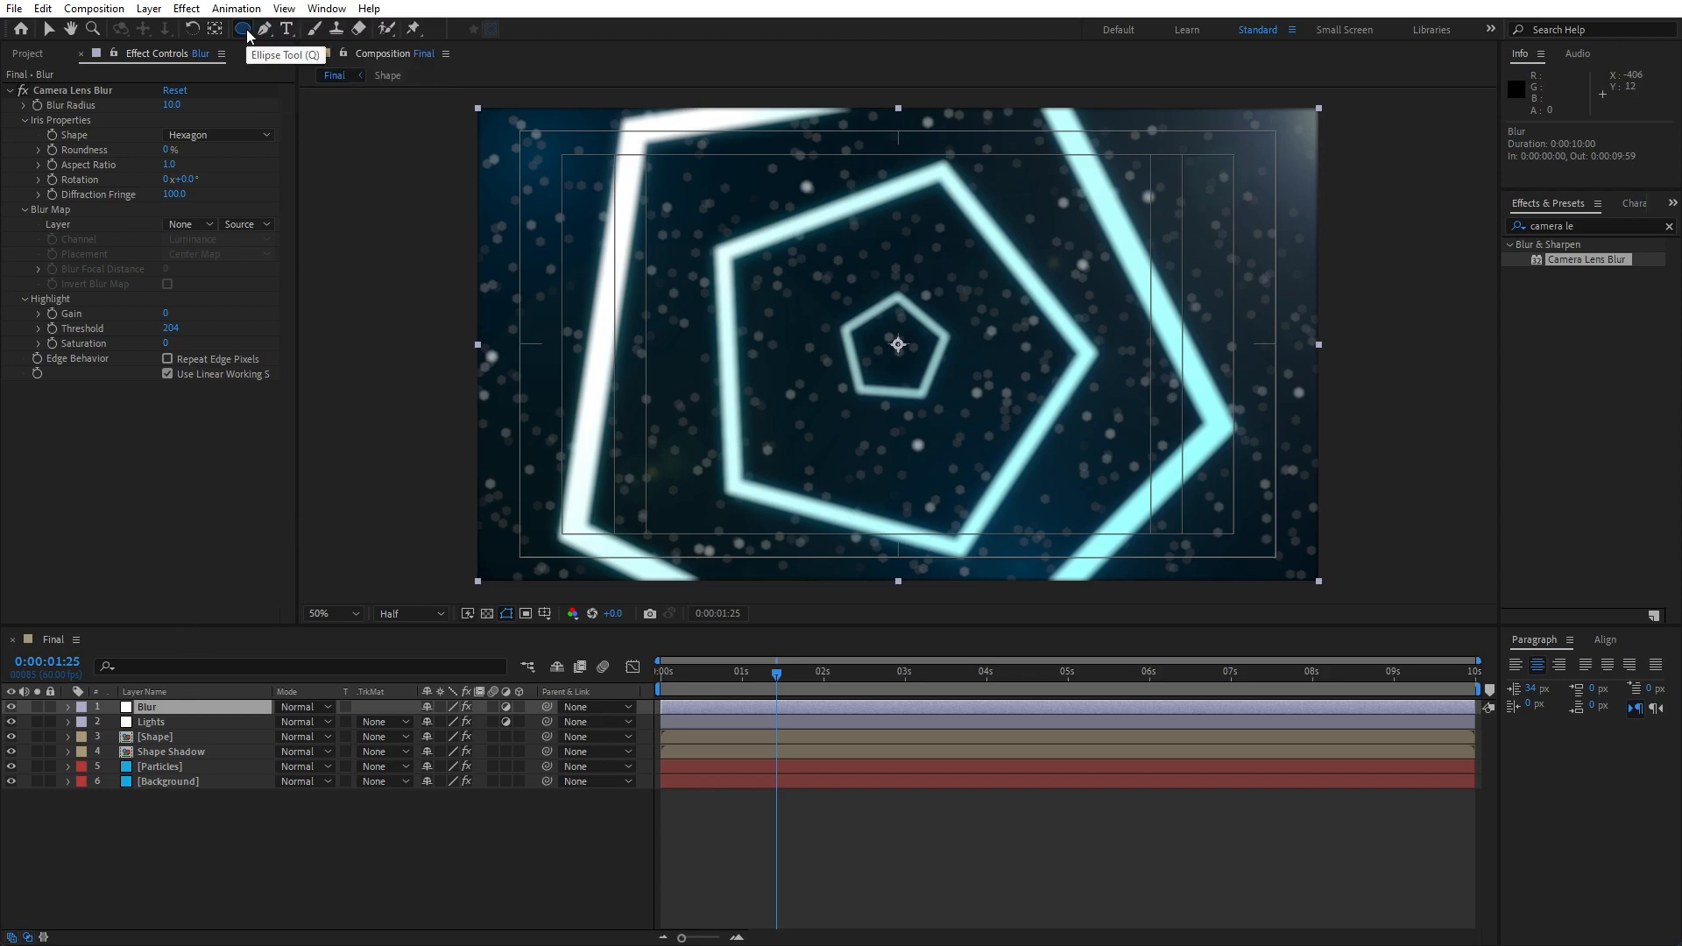
click(146, 712)
double_click(243, 29)
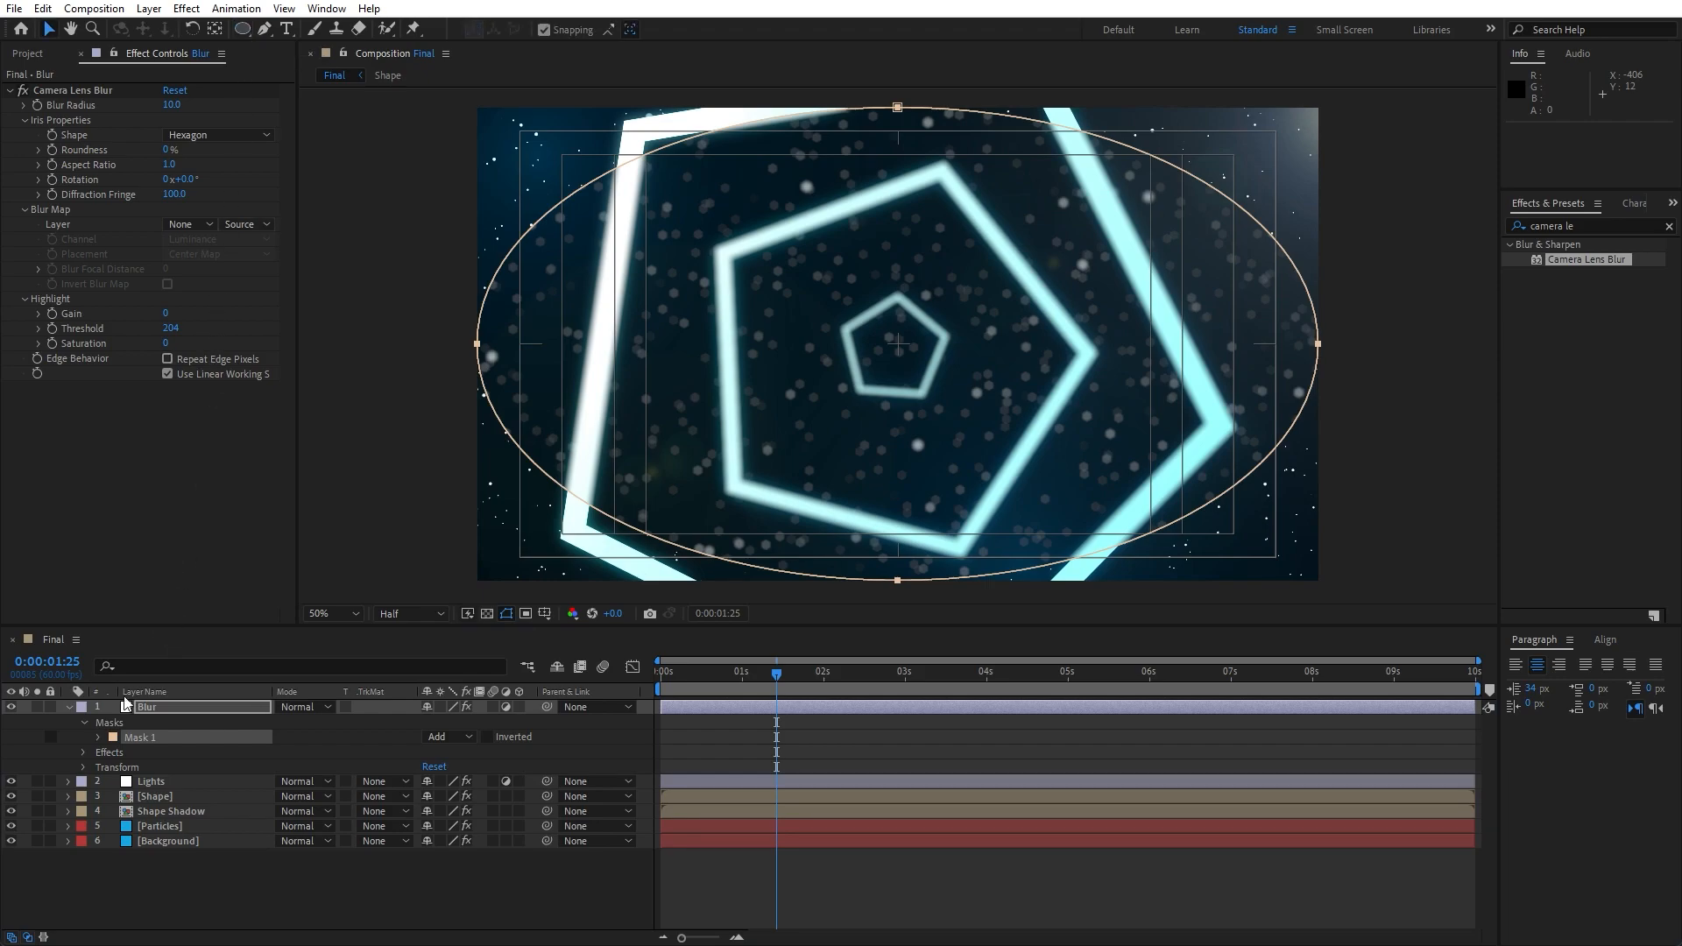
click(98, 737)
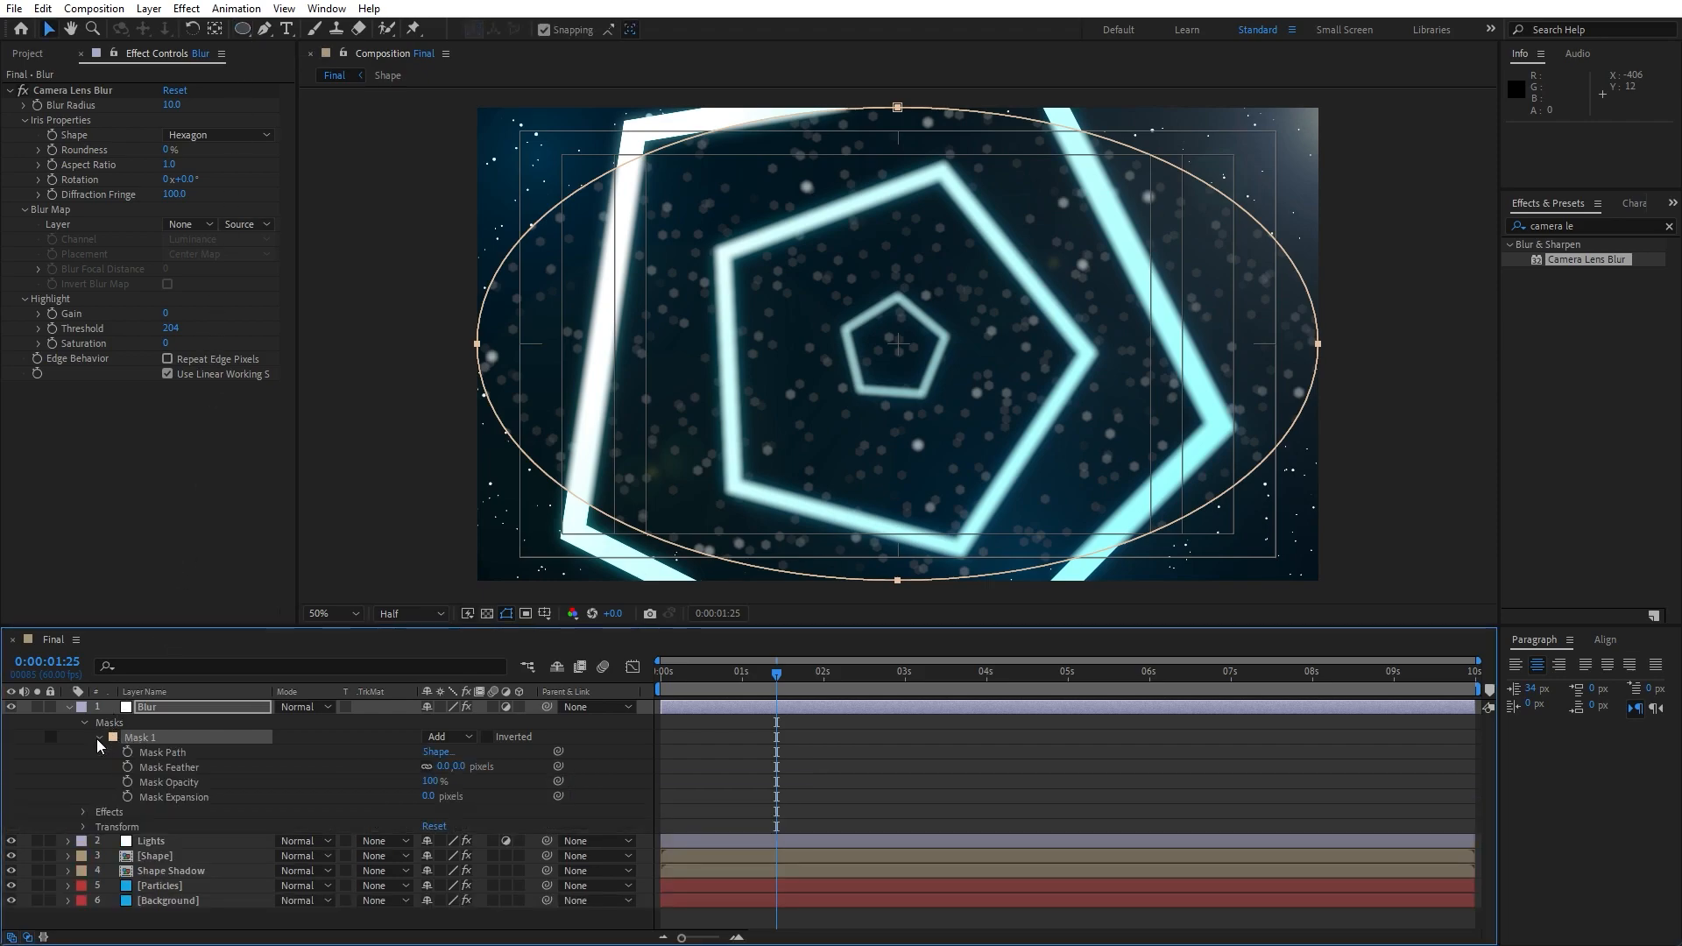
click(488, 738)
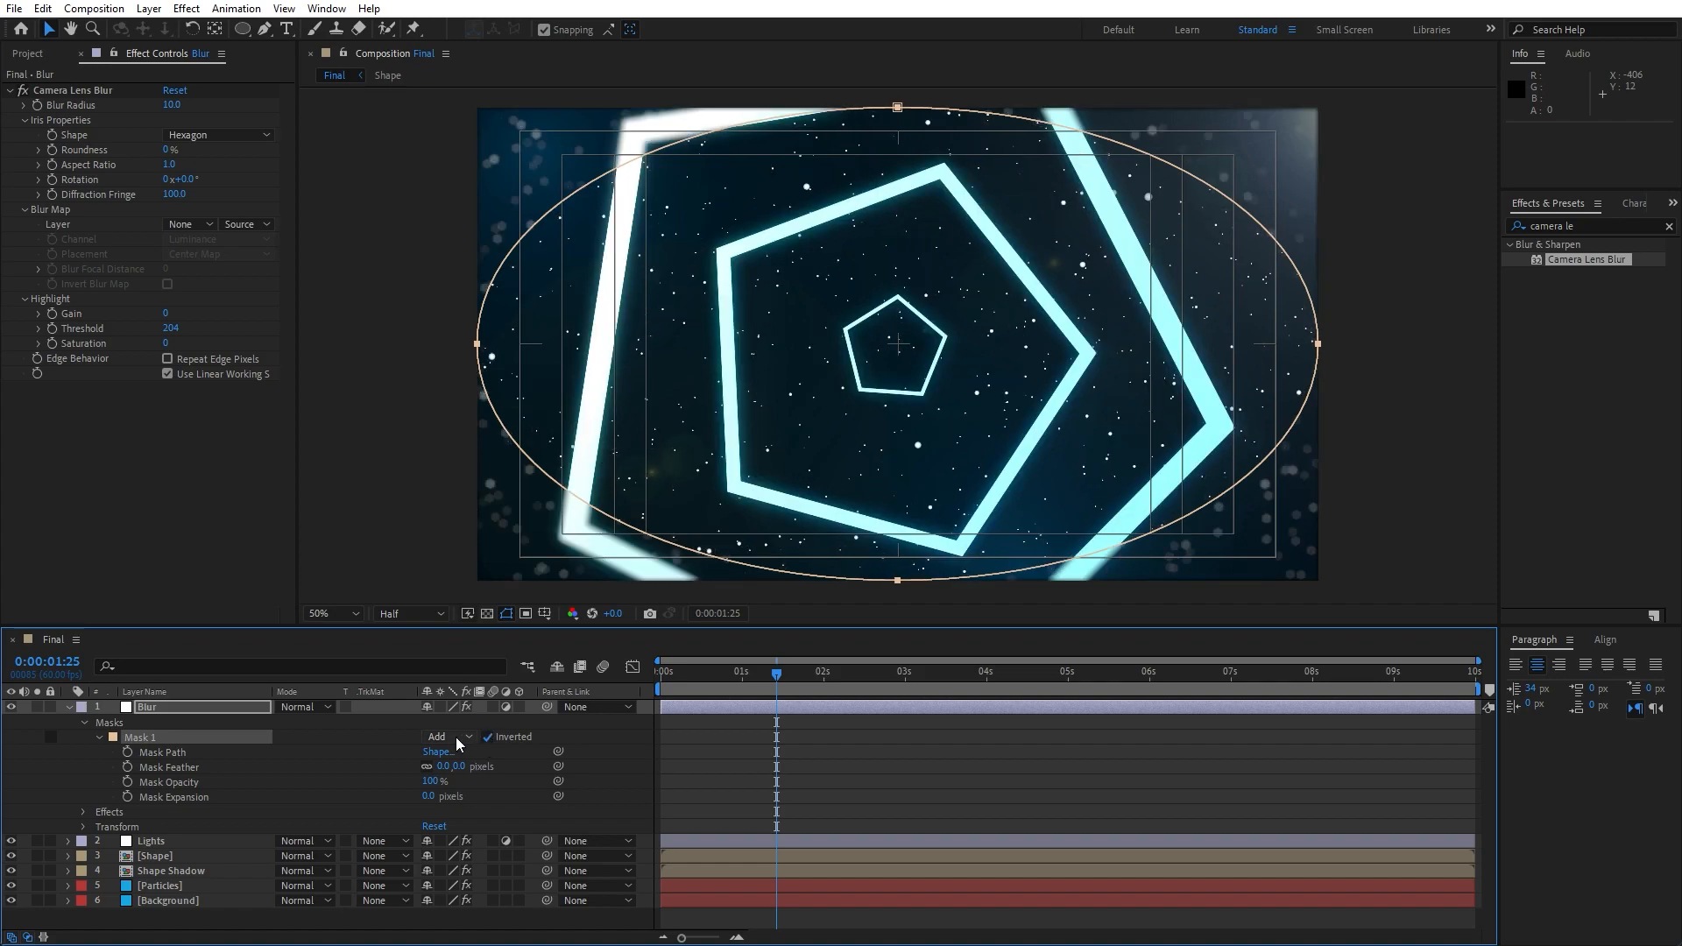
Step: Narrow the Blur layer's elliptical mask on both sides to the outer safe-area guides
click(476, 342)
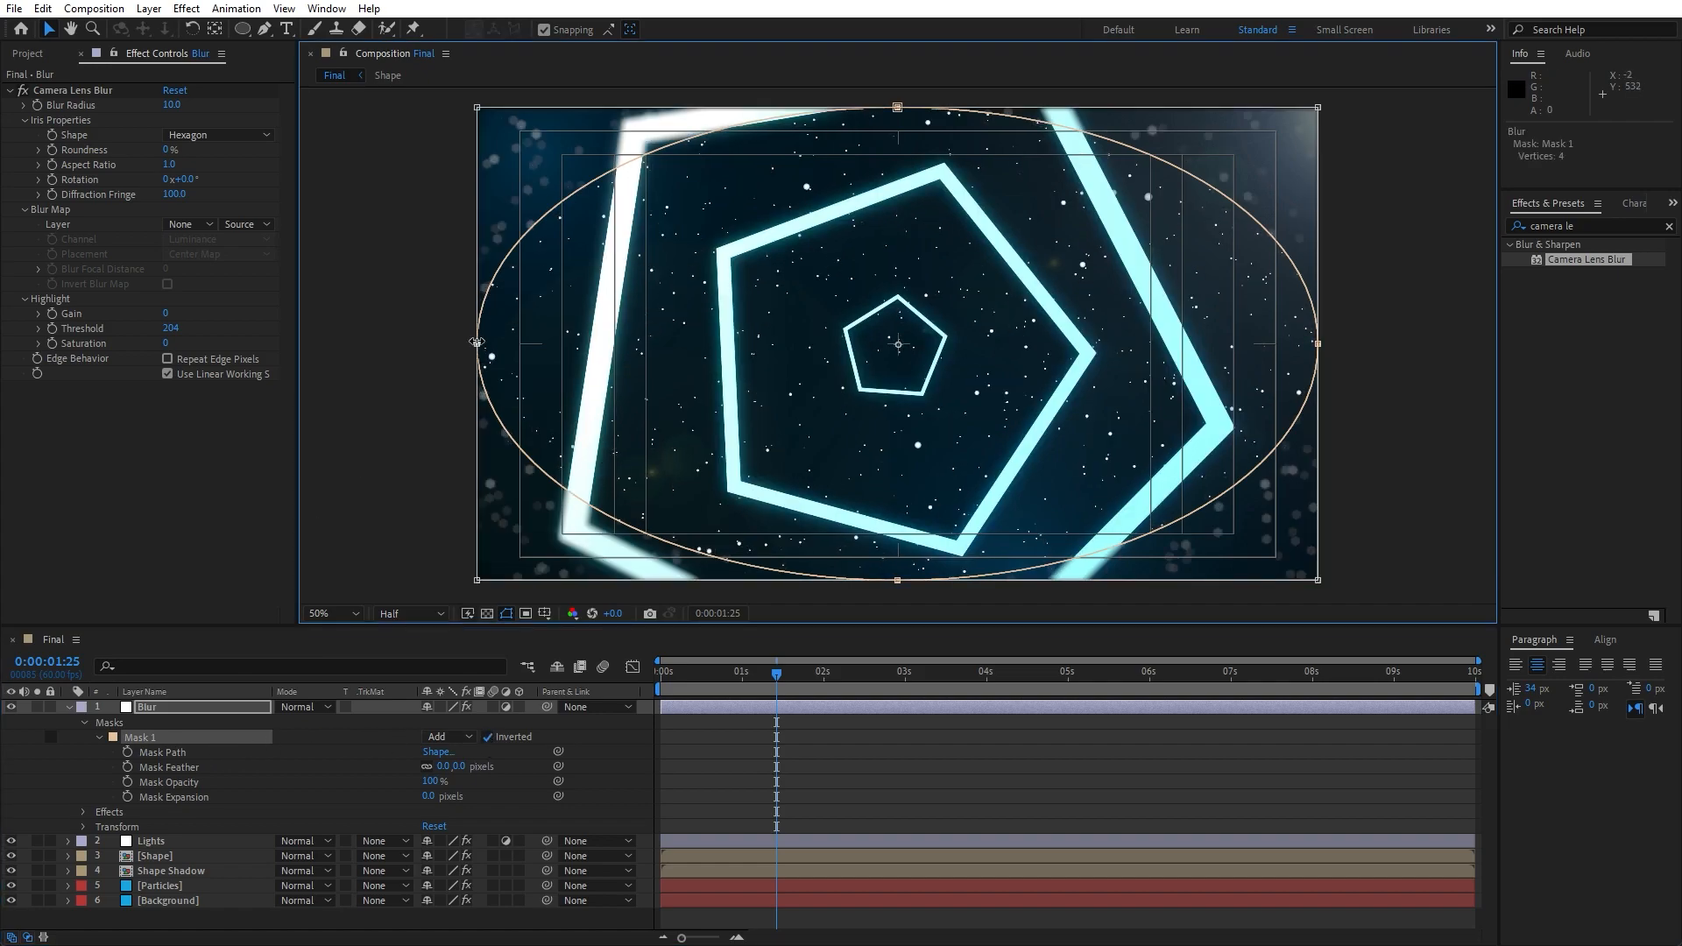
drag(477, 342, 520, 344)
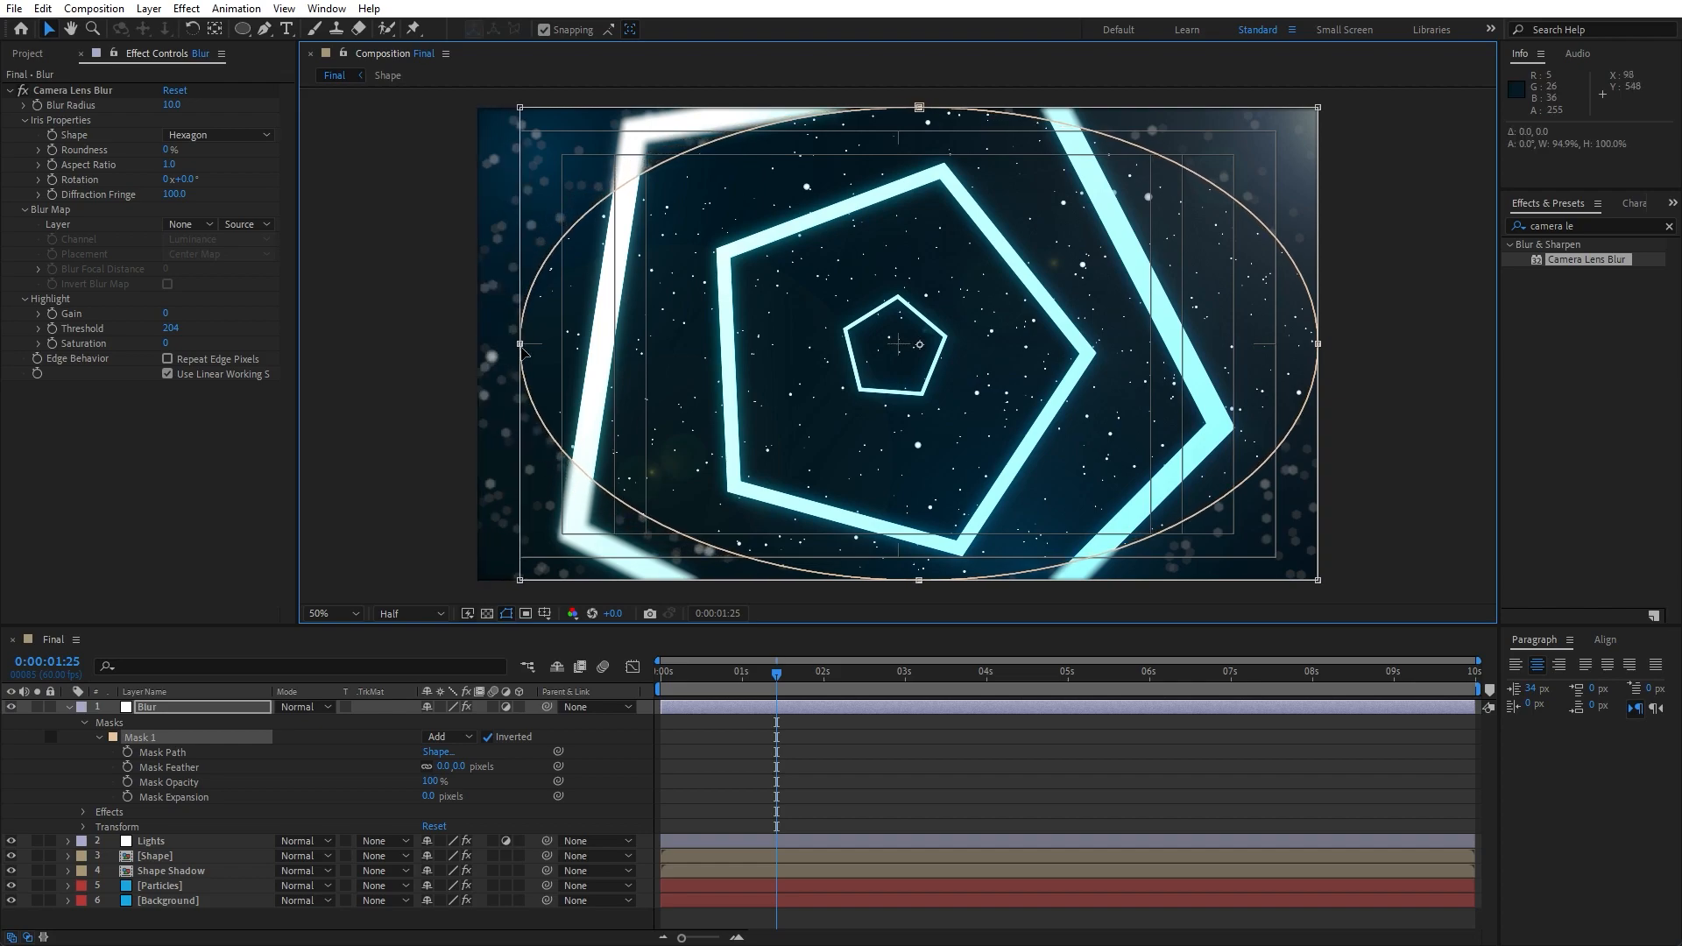
drag(1318, 342, 1276, 344)
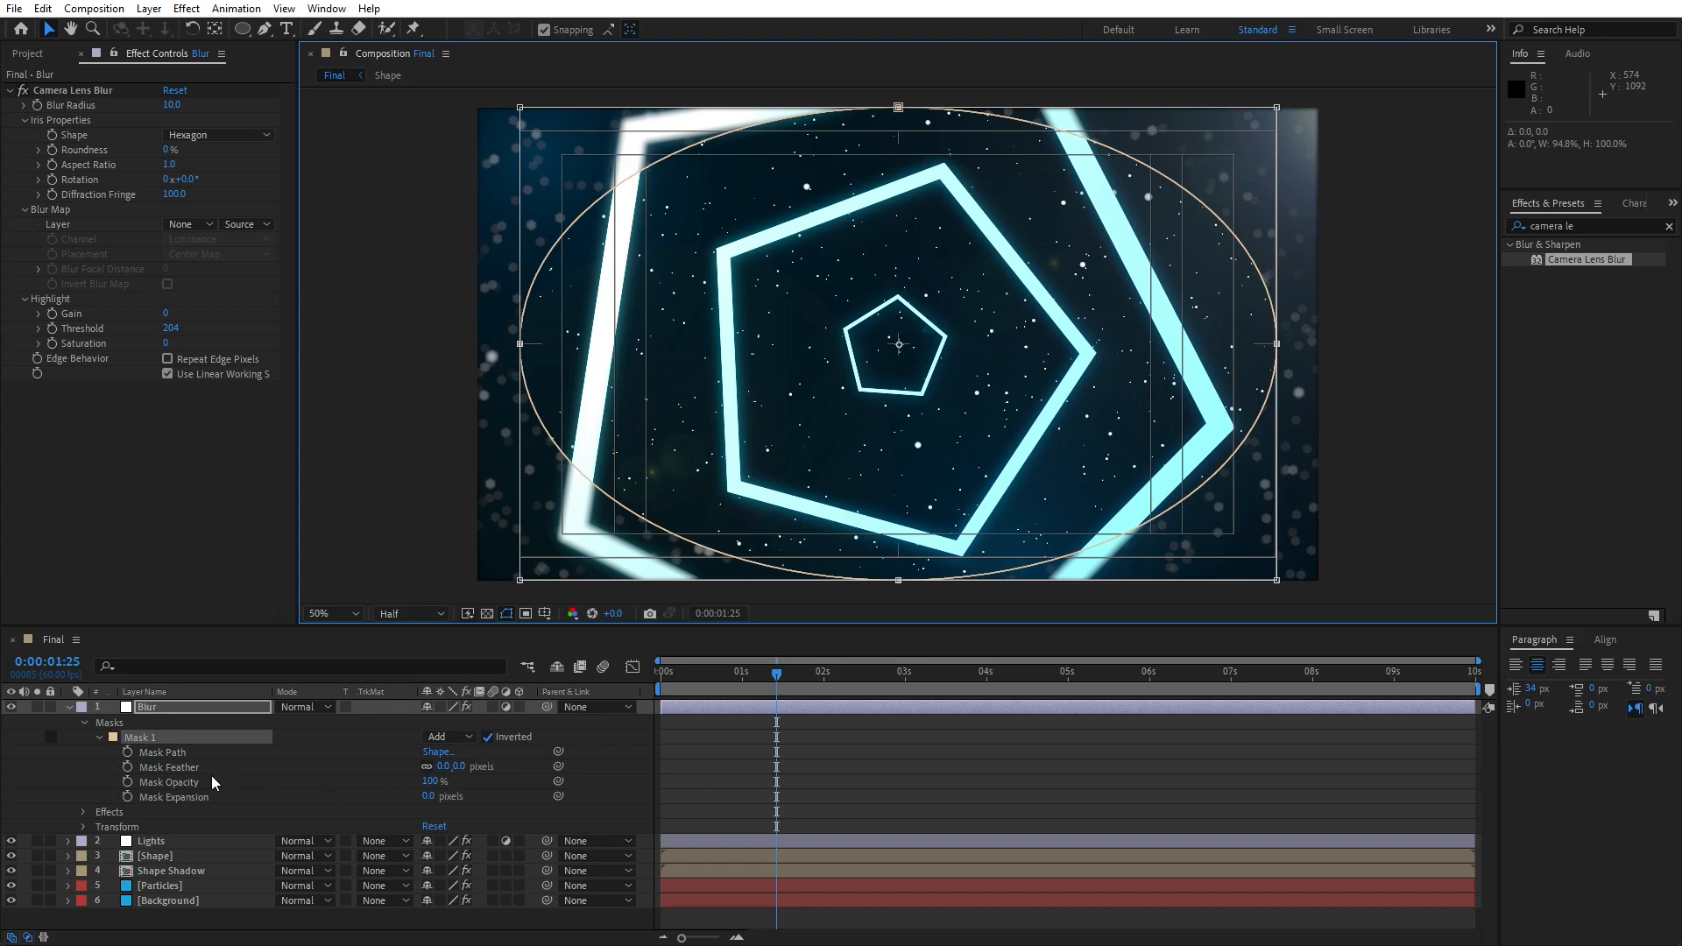
Step: Set the Mask Feather of the Blur layer's elliptical mask to 250 pixels
click(446, 766)
text(250)
click(69, 708)
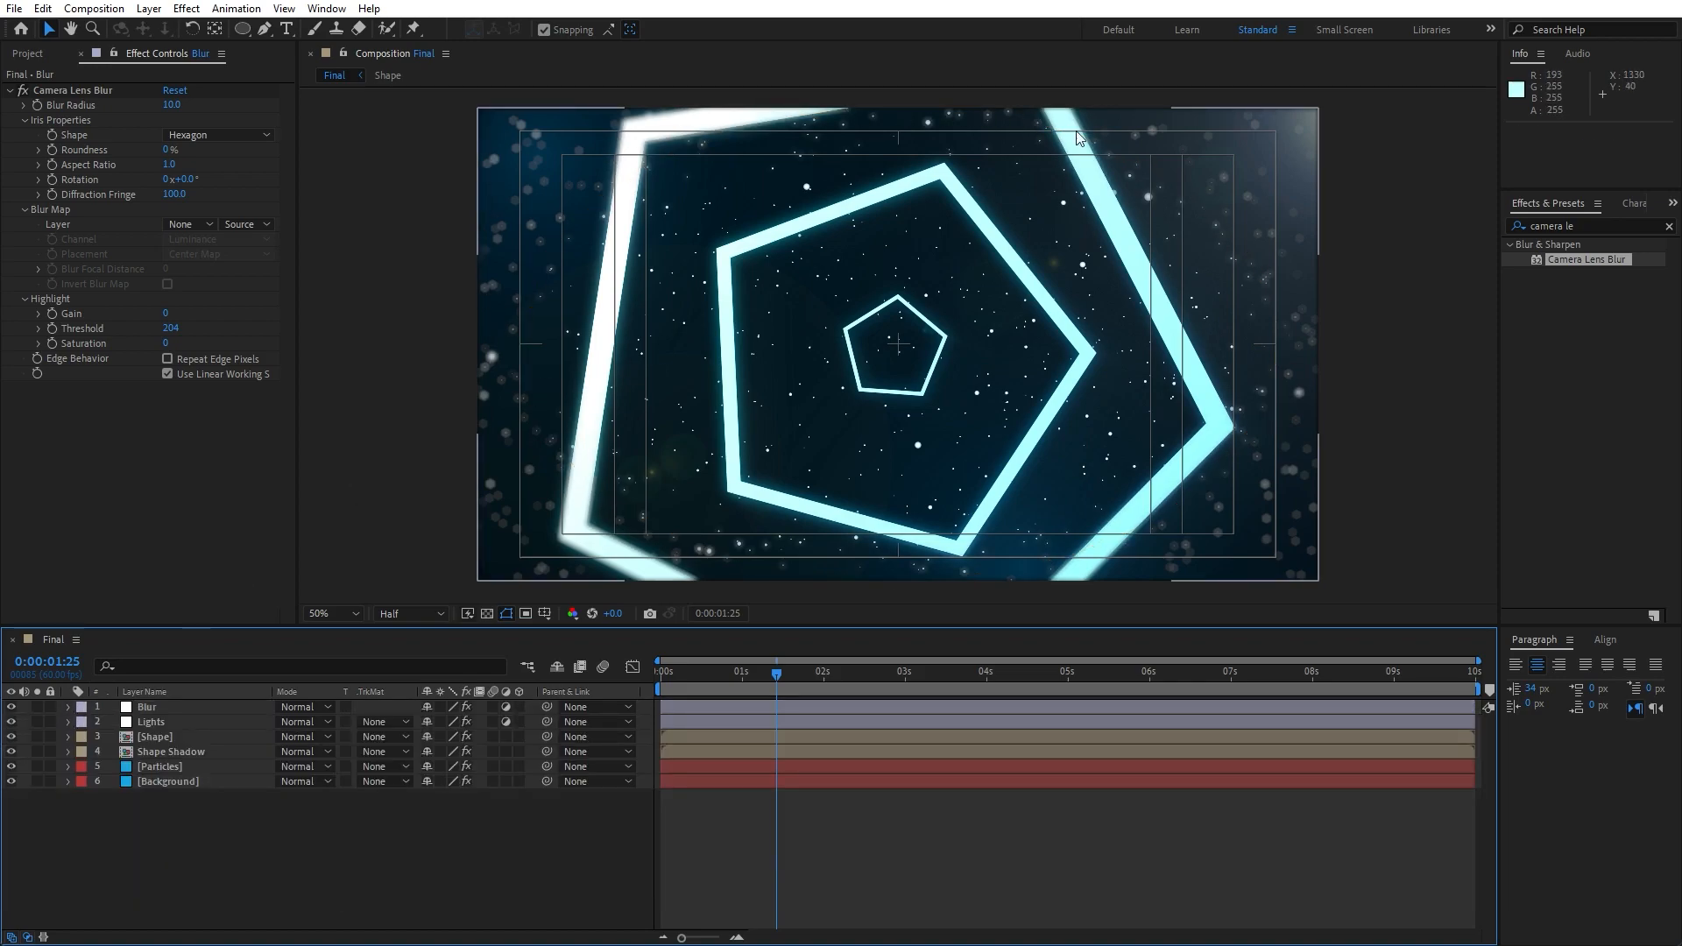
Step: Play back the Final composition to check the feathered edge blur, and stop at about one second
key(space)
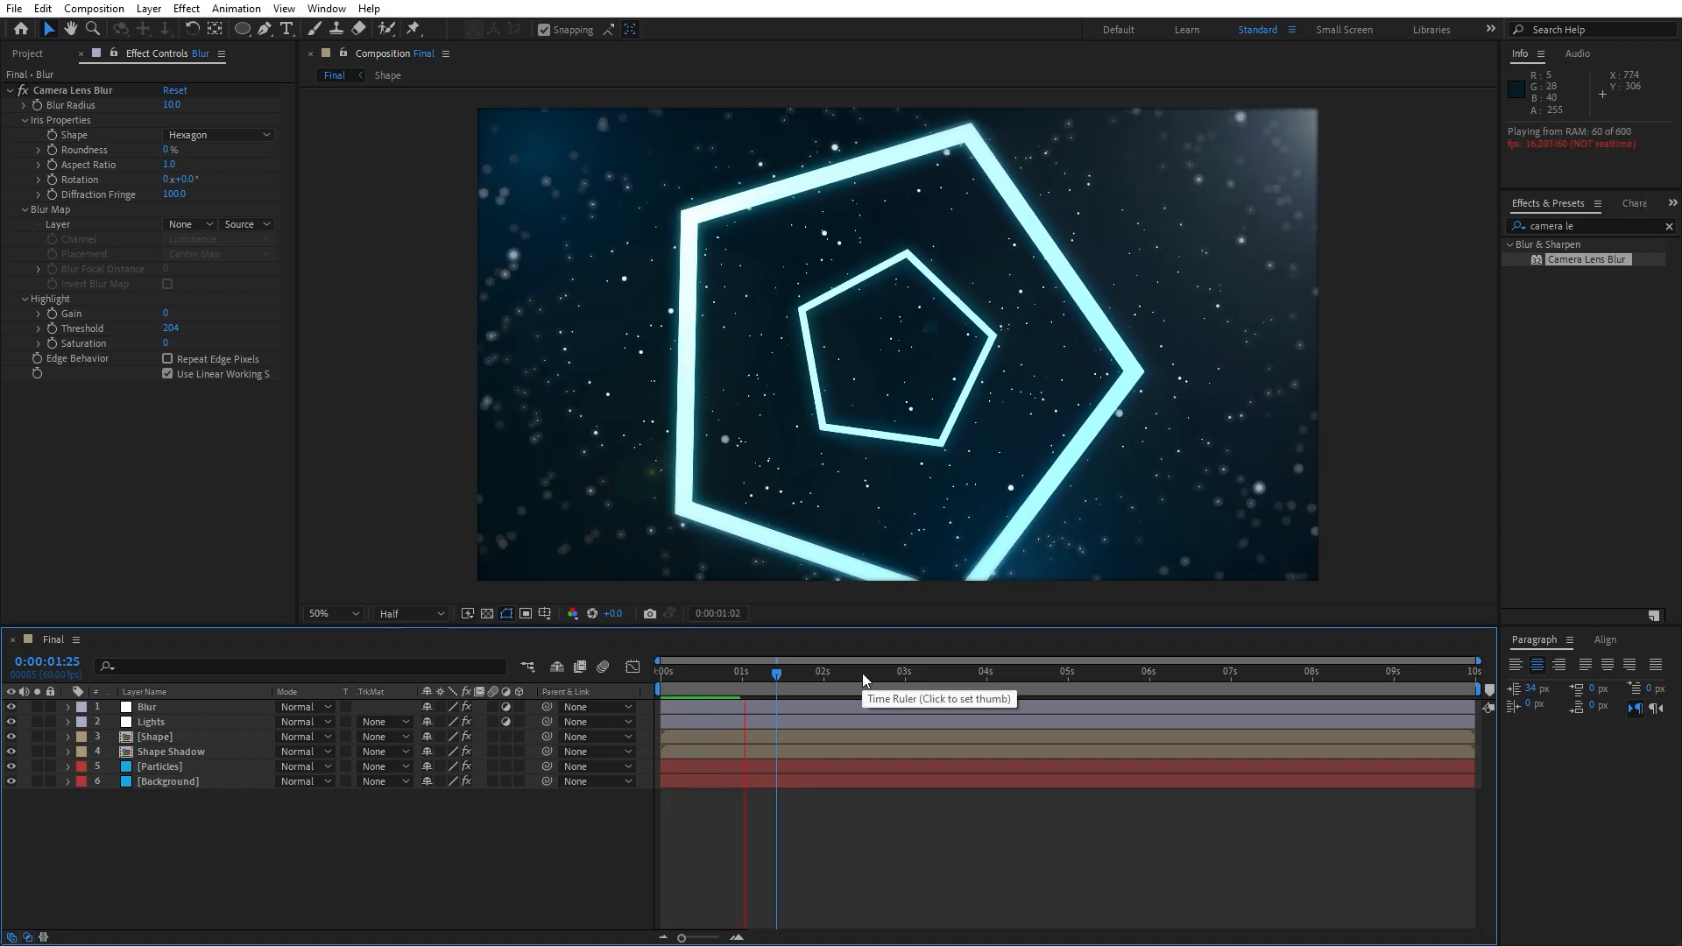
click(705, 679)
drag(706, 688, 744, 676)
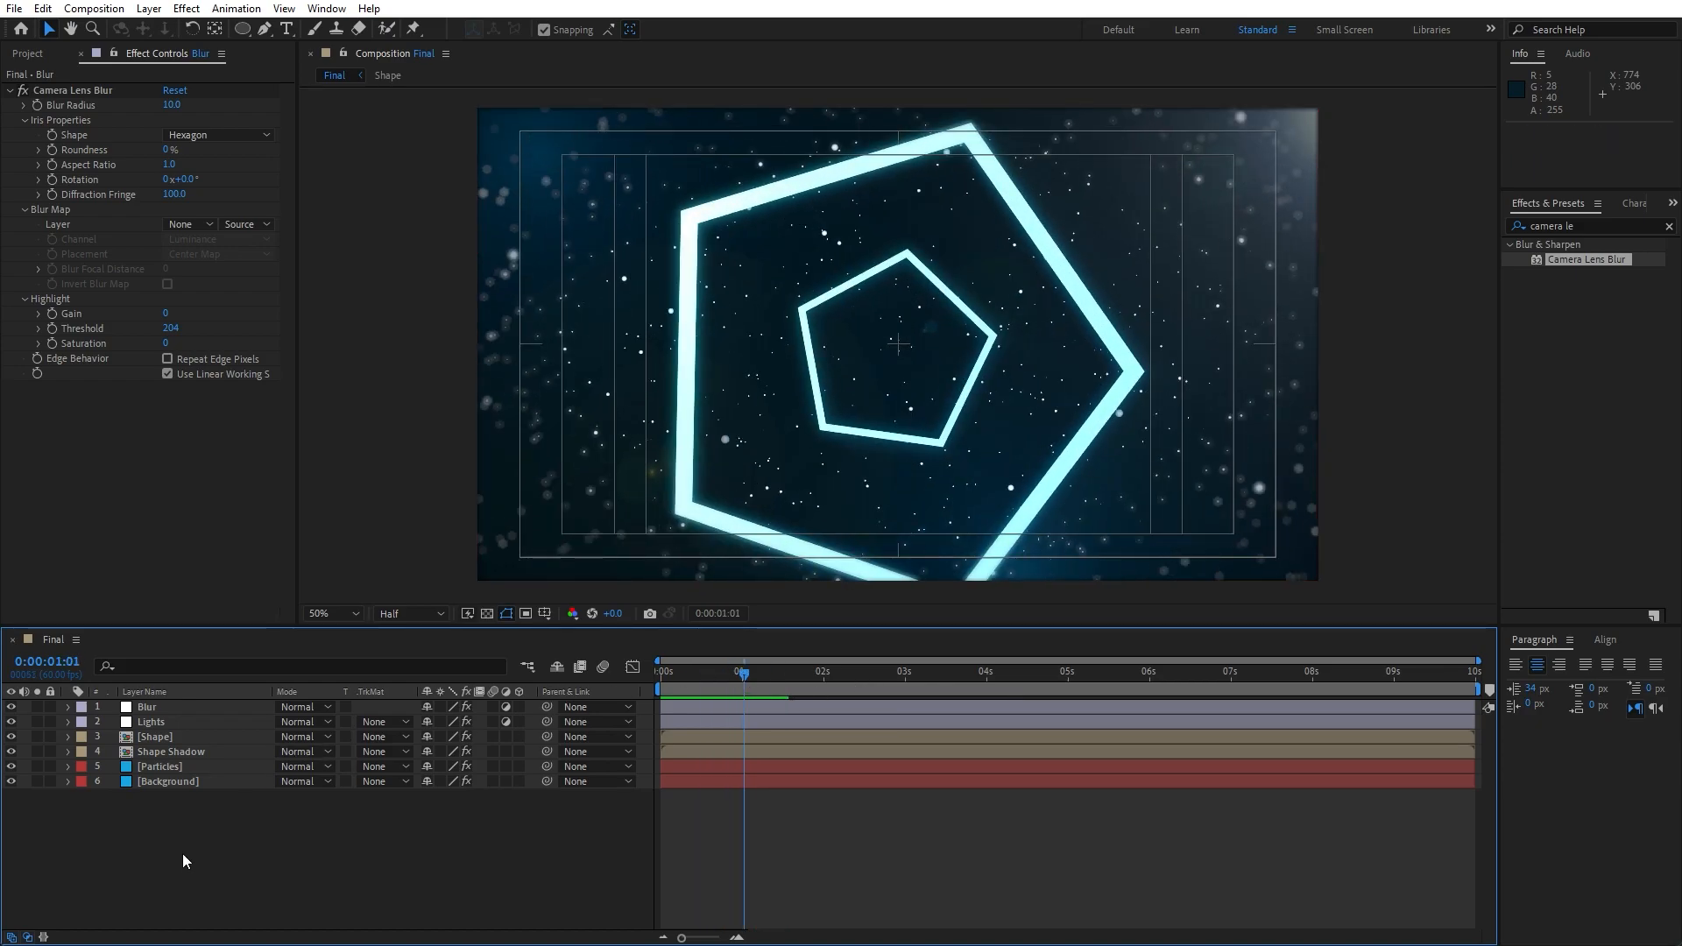
Step: Pre-compose all layers of the Final composition into a new composition named Scene
key(ctrl+a)
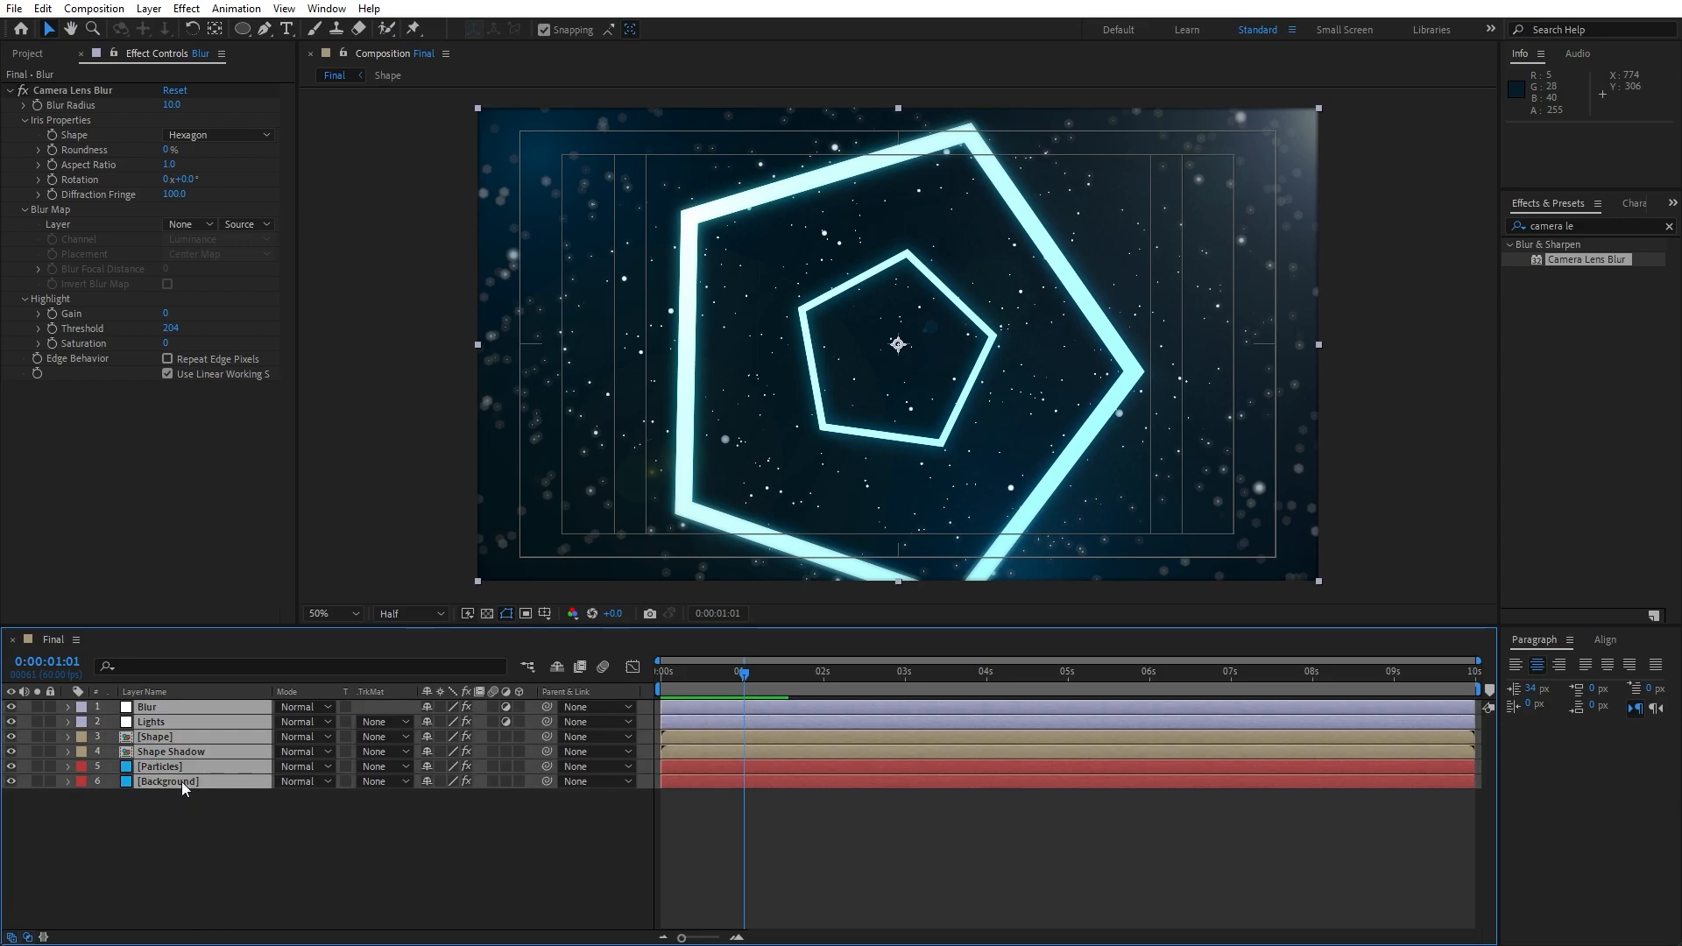
right_click(181, 785)
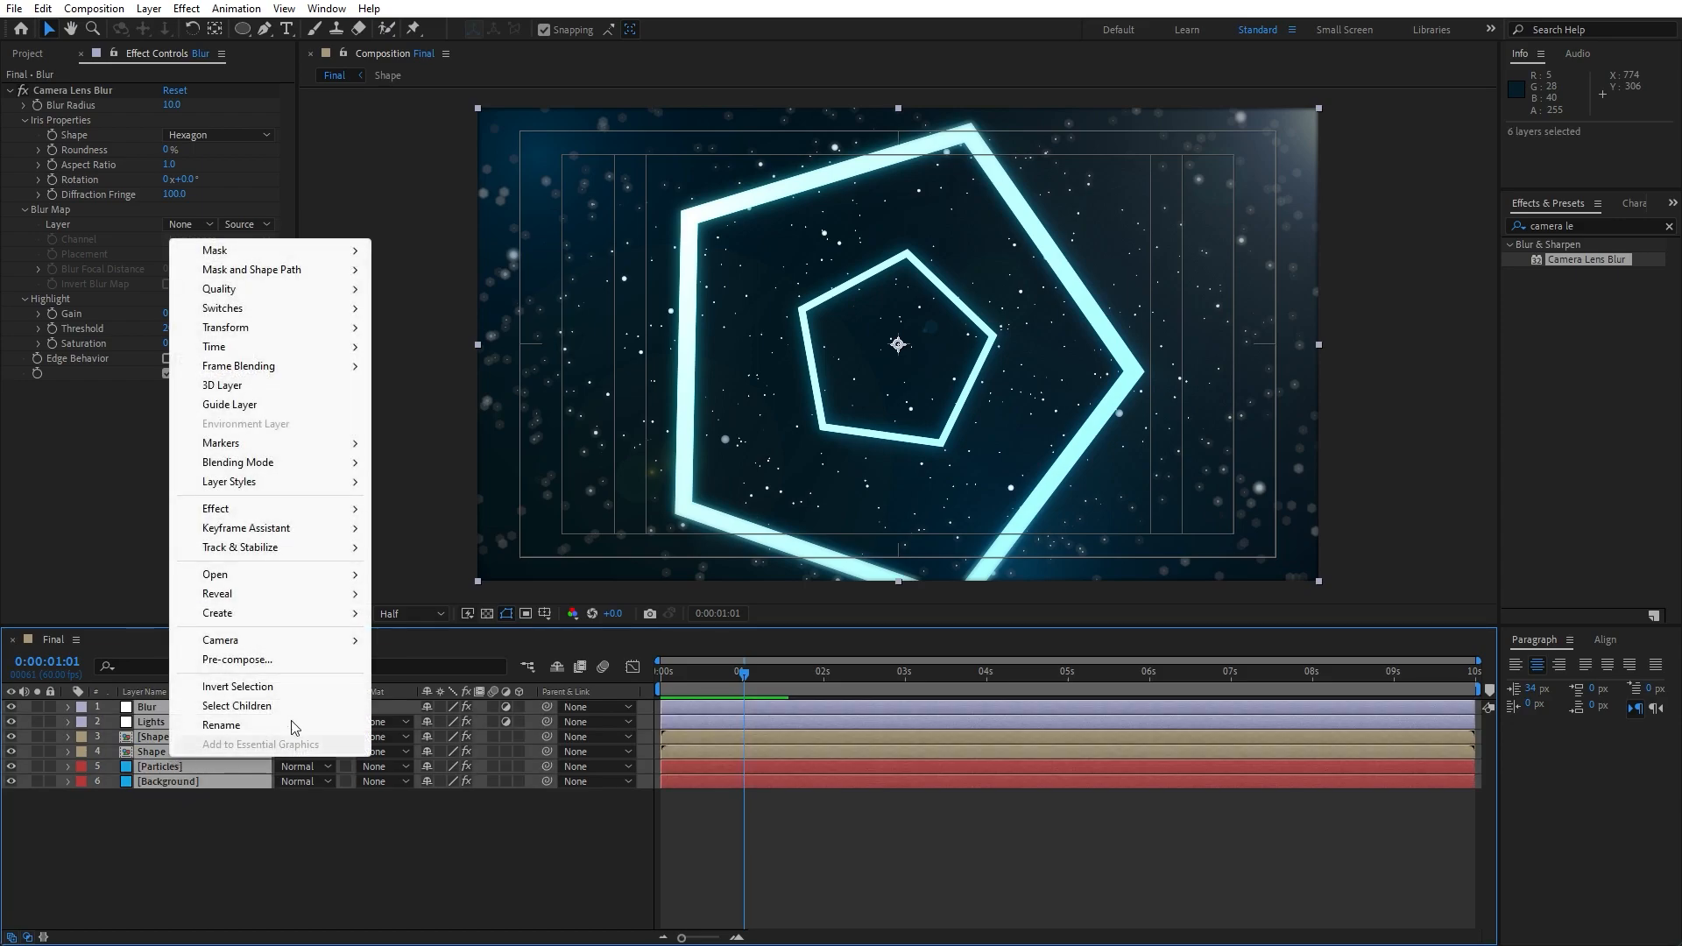
click(296, 659)
text(Scene)
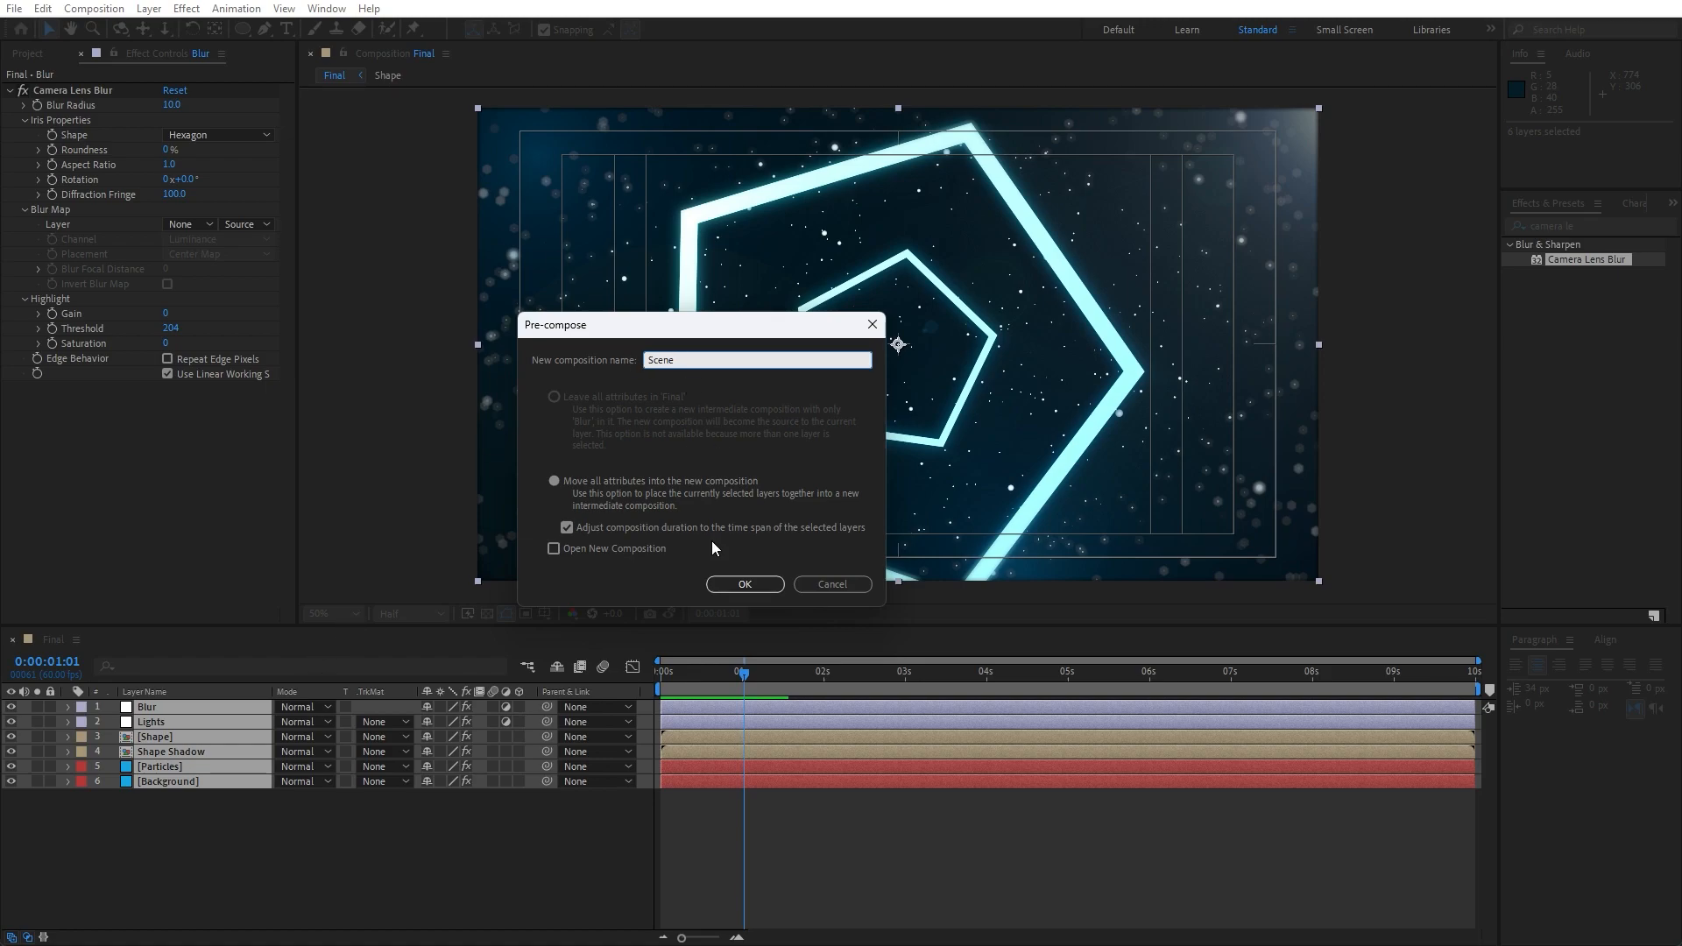
click(746, 584)
Step: Set the Scene layer's scale to 101%
key(s)
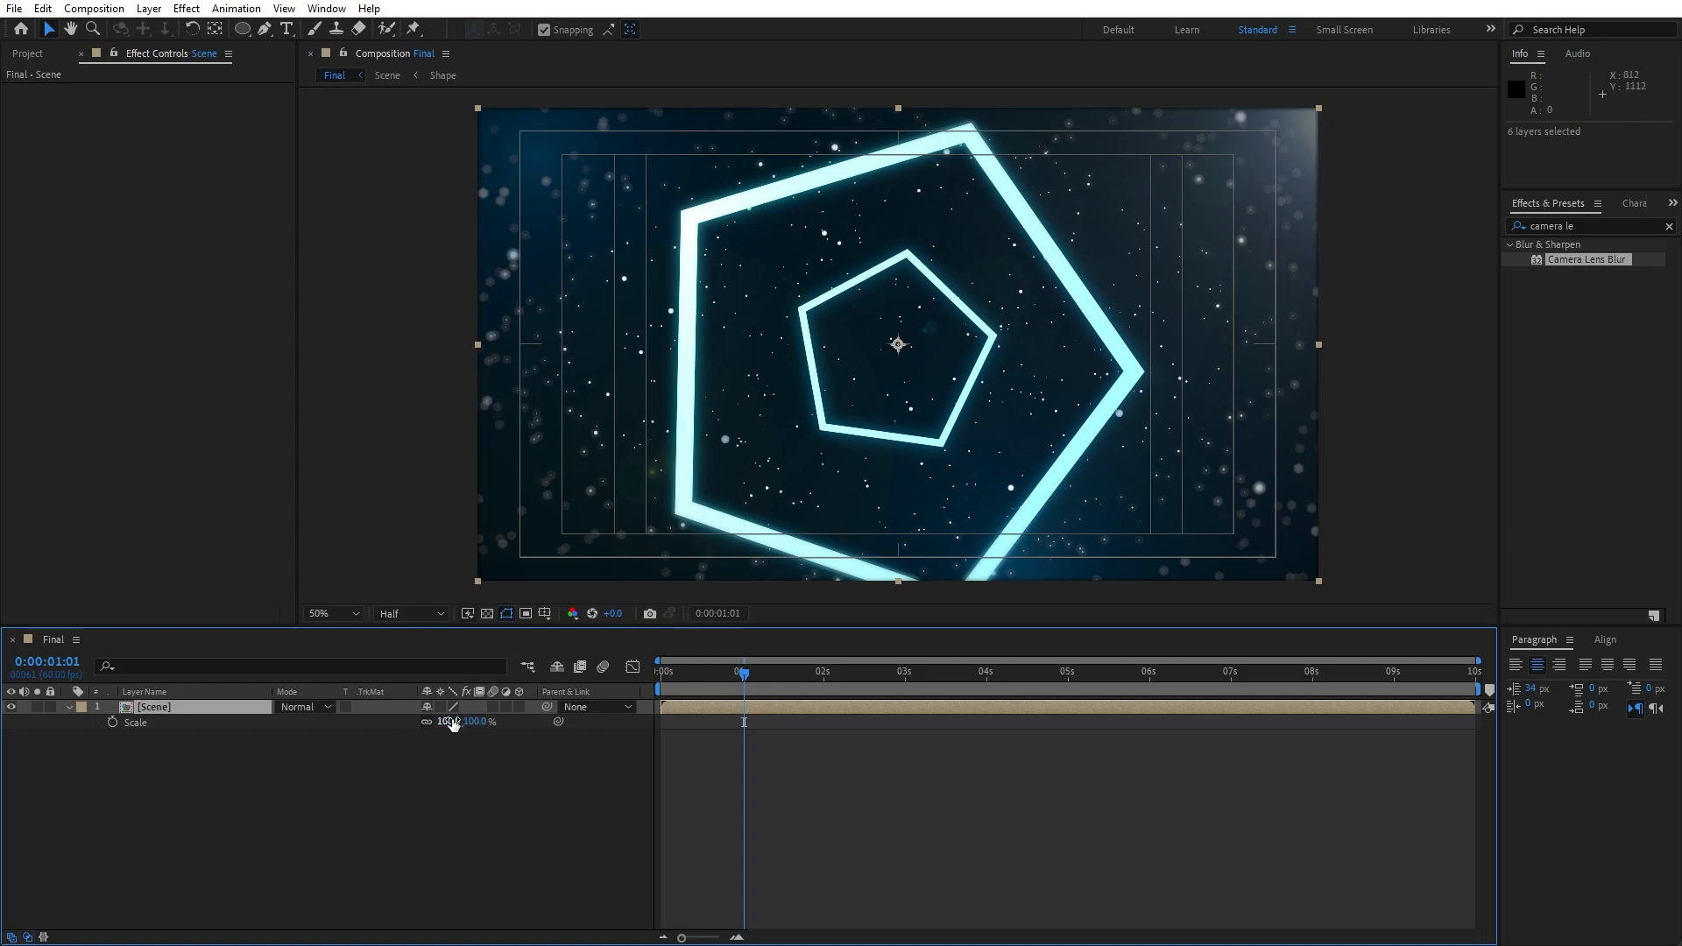
click(449, 722)
text(101)
key(Return)
Step: Play back the Final composition to check the enlarged Scene layer
key(space)
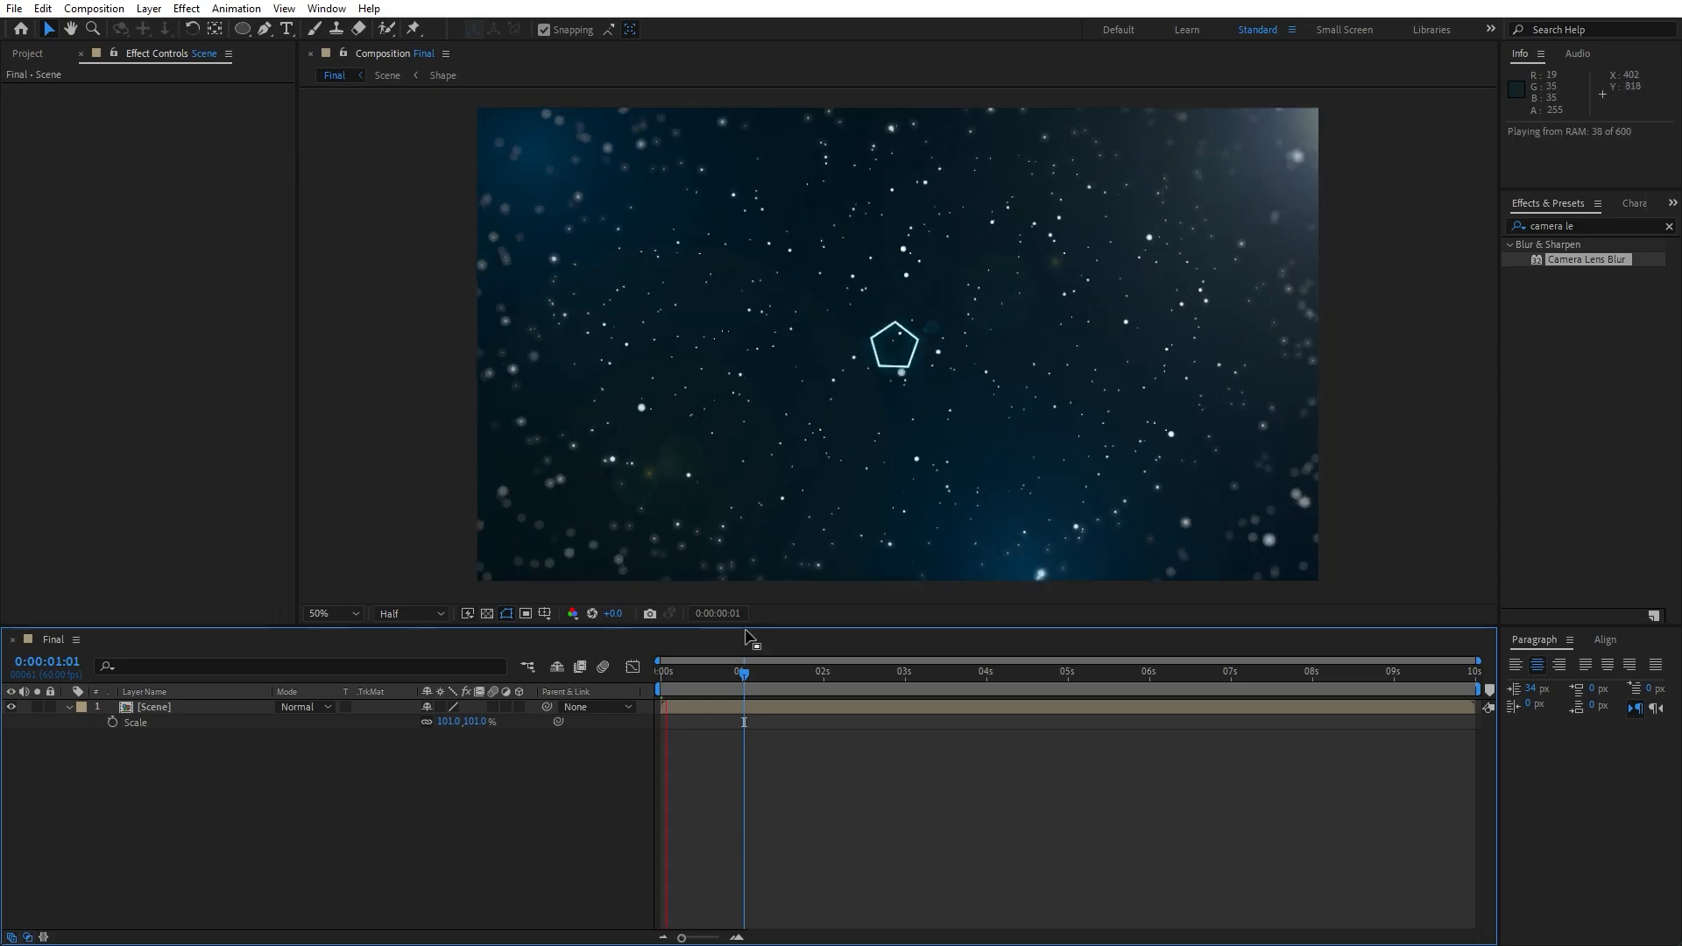
click(69, 707)
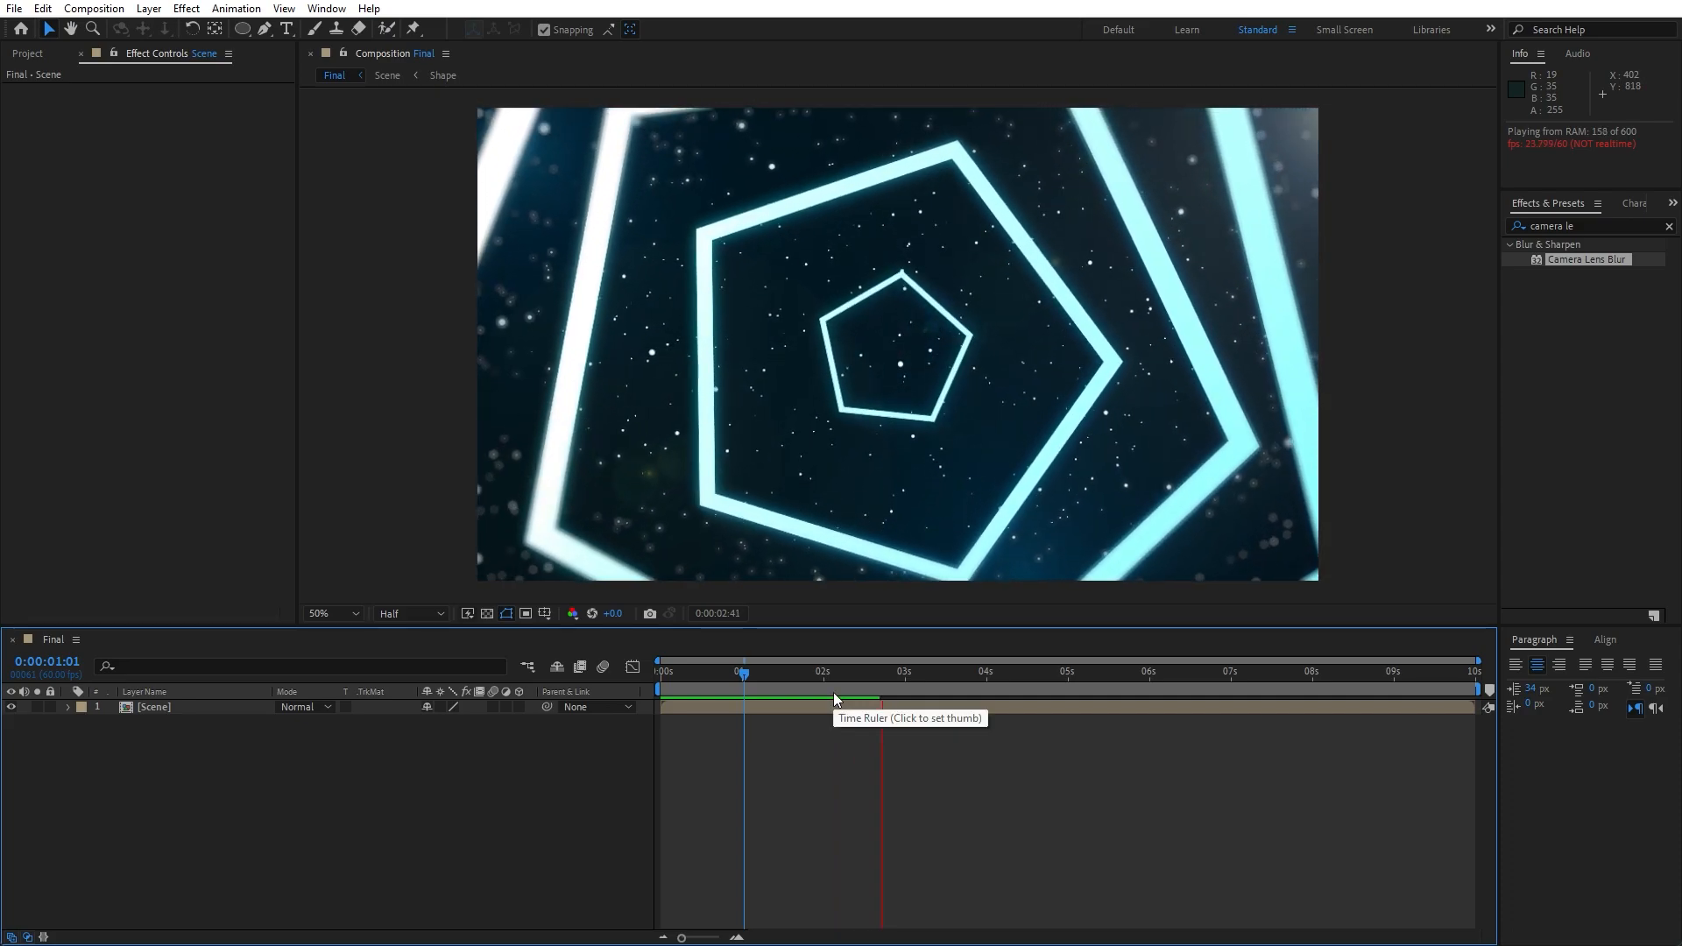
click(757, 680)
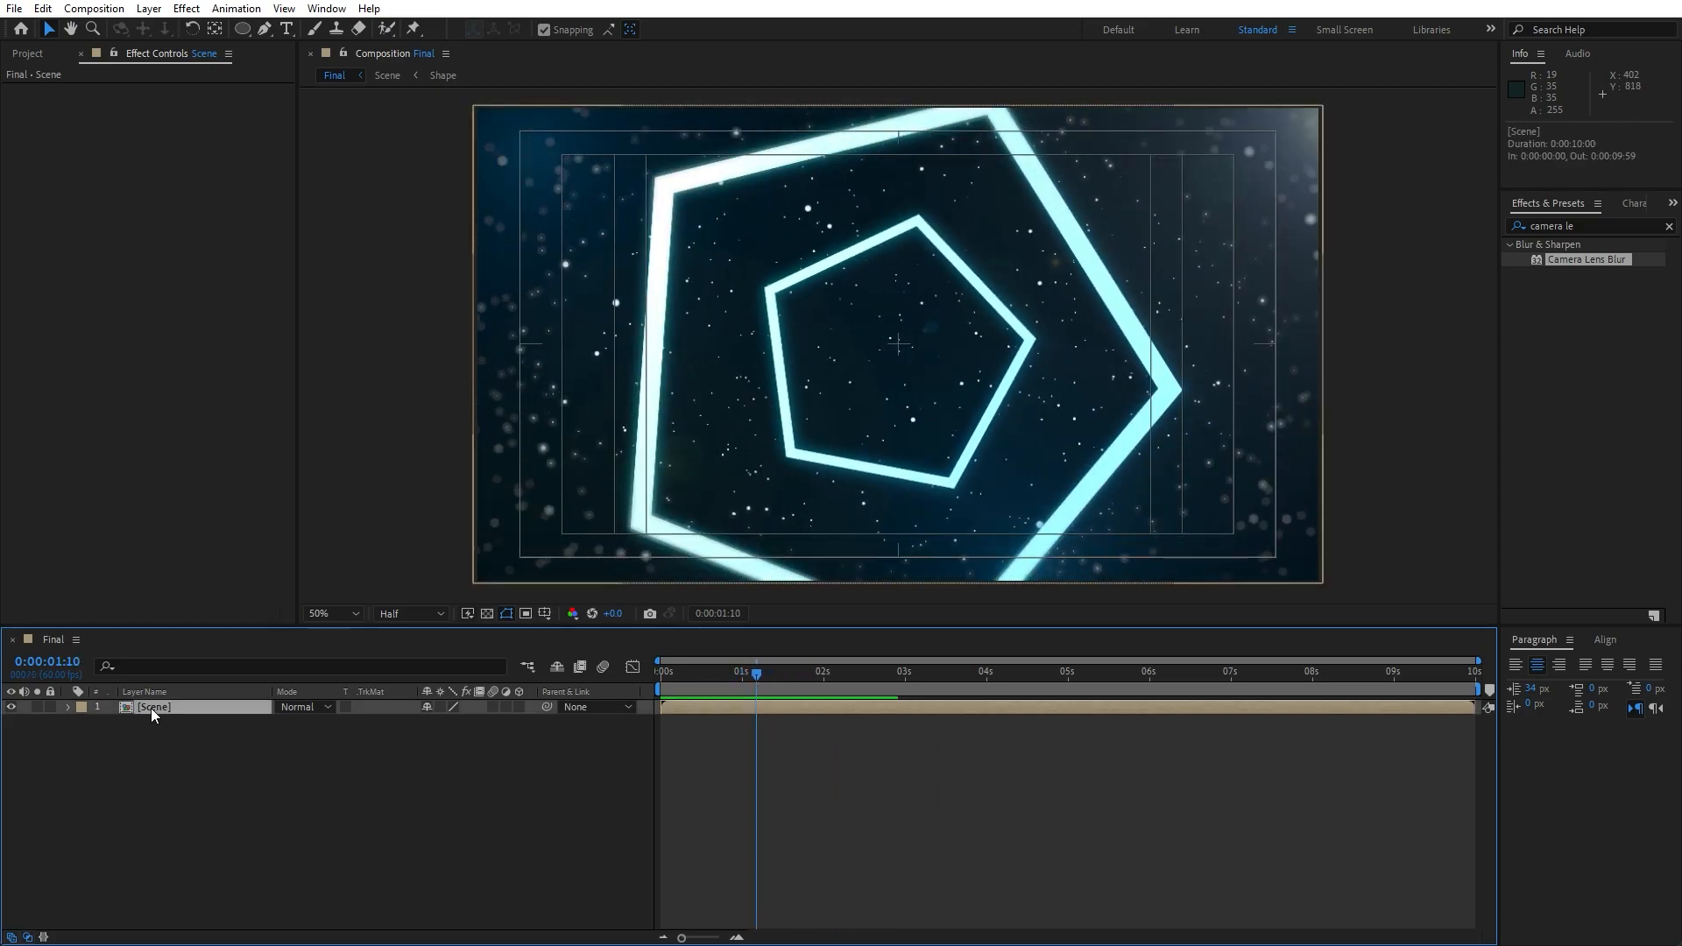
Step: Try setting the polygon's points to 3 in the Shape composition nested in Scene, and check the tunnel in the Final composition
double_click(150, 707)
double_click(153, 738)
click(156, 704)
click(68, 706)
click(84, 724)
click(98, 738)
click(113, 753)
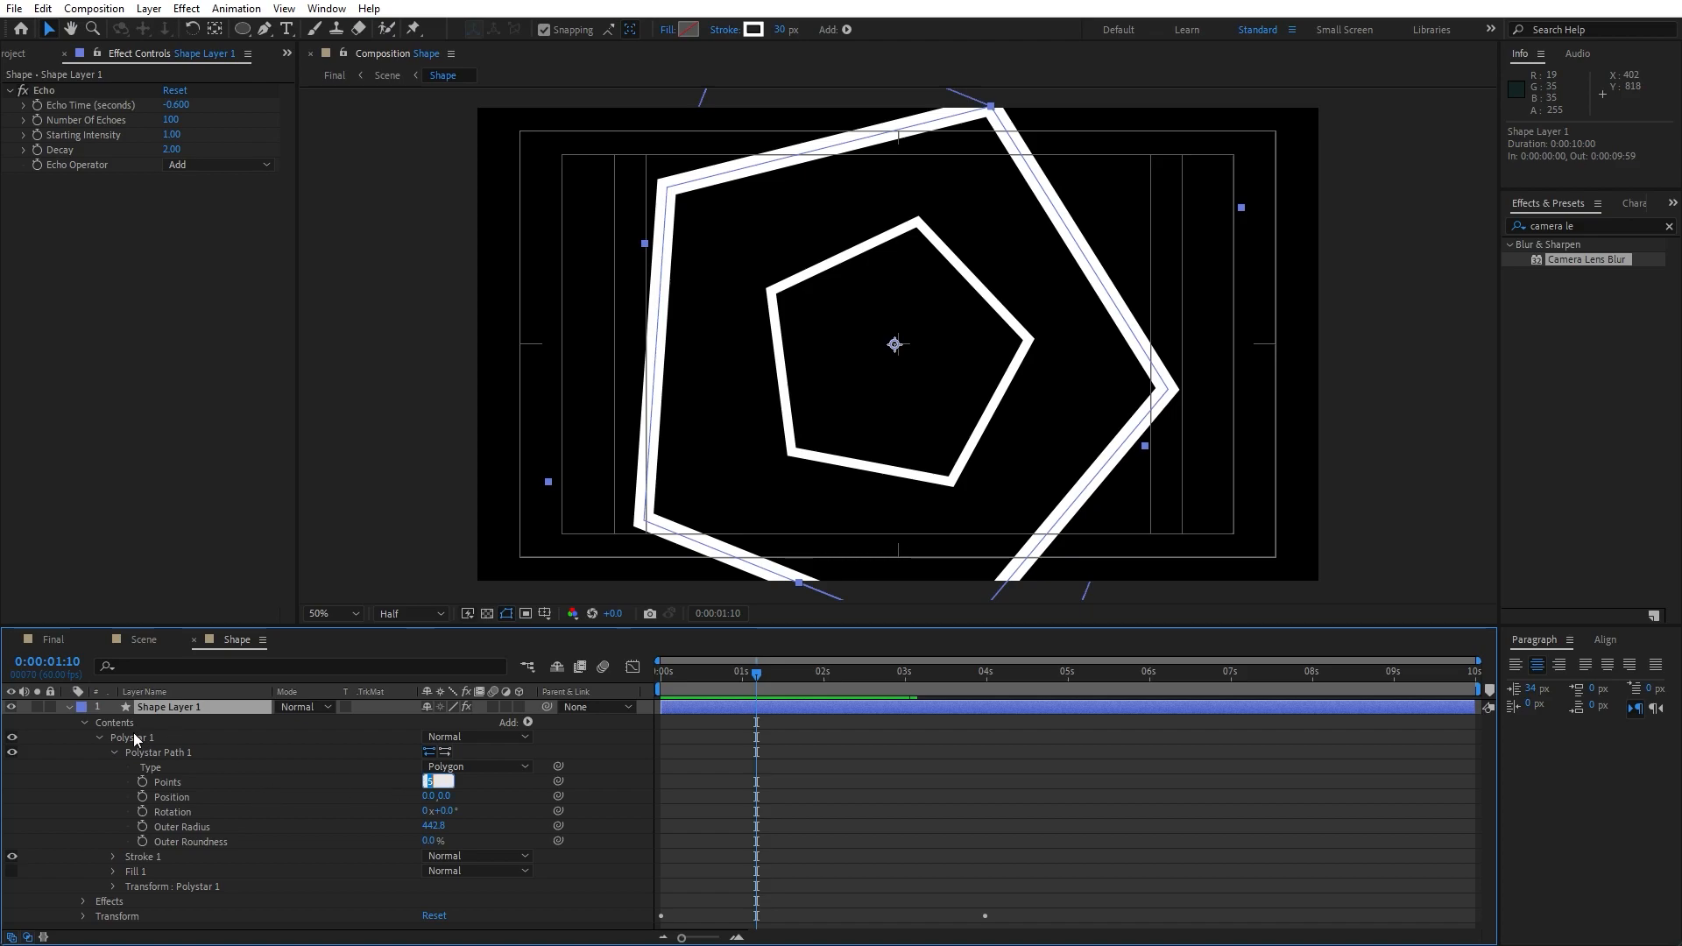
text(3)
click(68, 706)
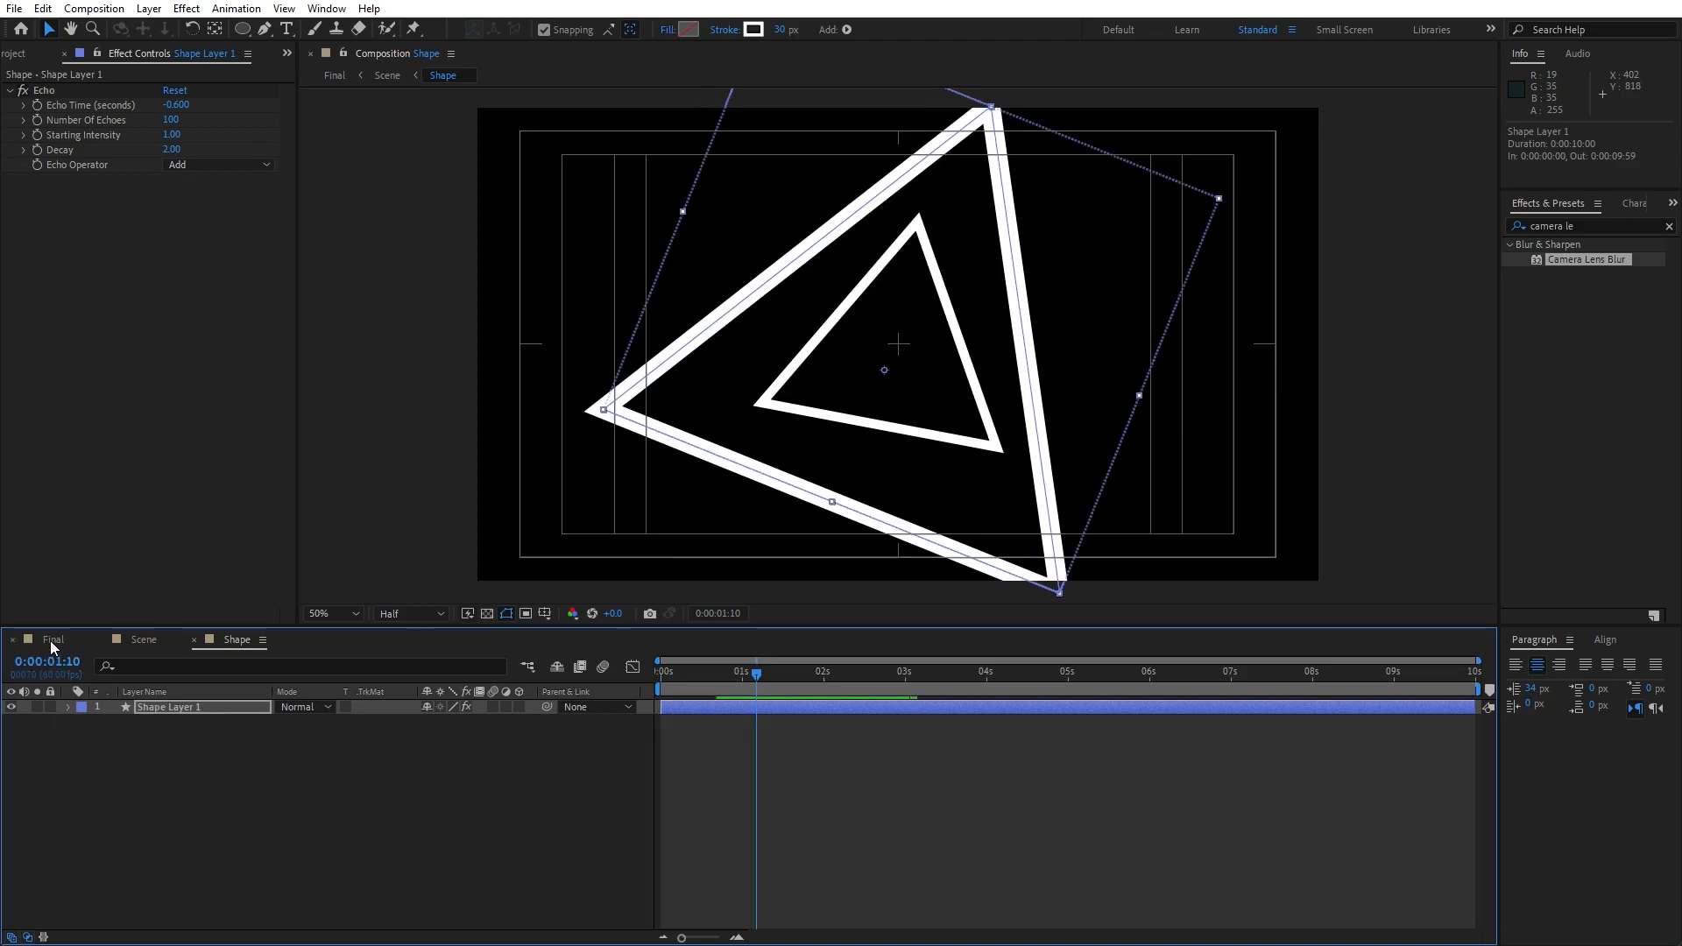
click(50, 639)
drag(760, 676, 715, 683)
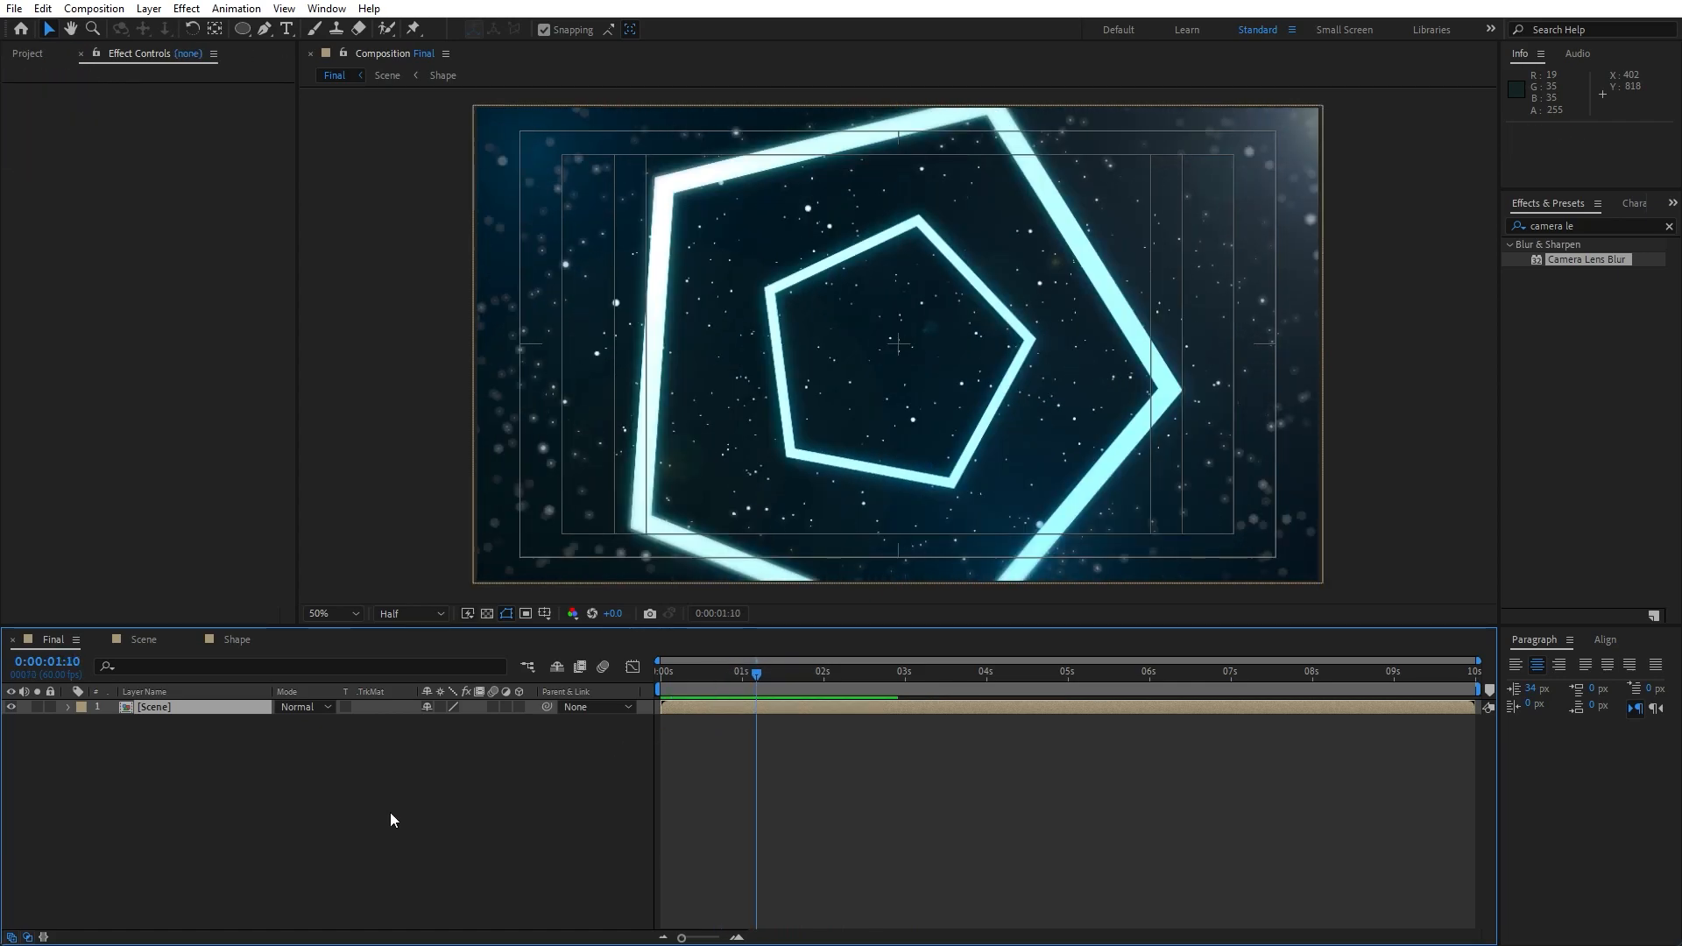
Step: Preview the finished tunnel animation in the Final composition at several points in time
click(391, 811)
key(space)
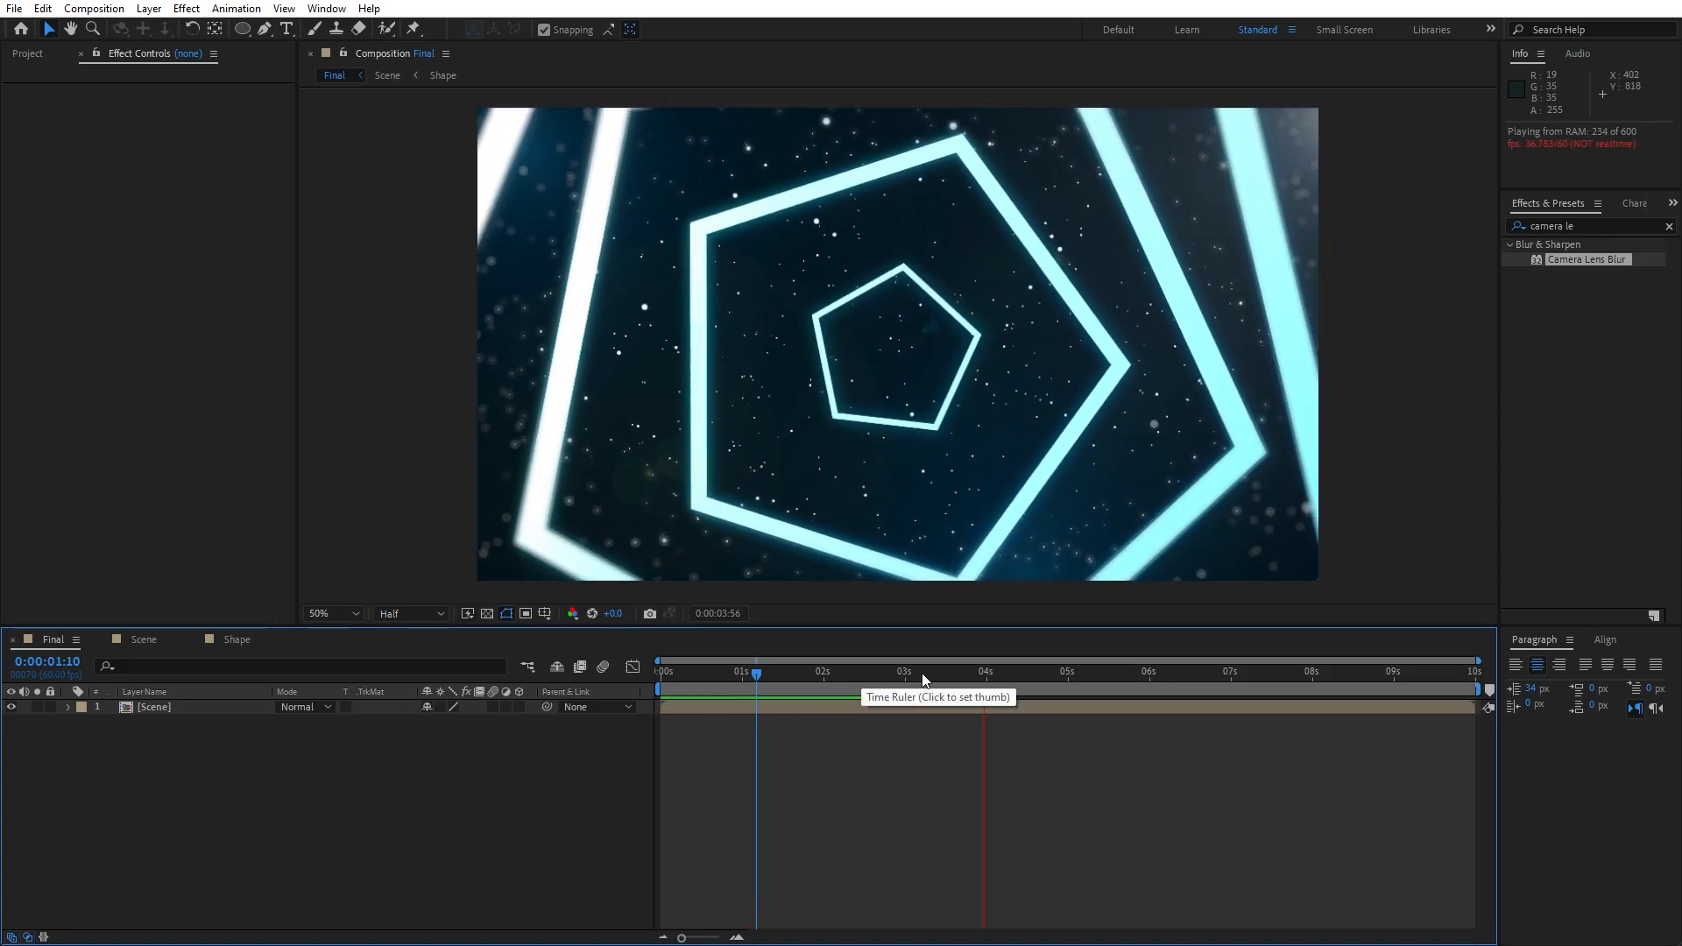
mouse_move(806, 680)
mouse_down()
mouse_move(667, 687)
mouse_move(905, 687)
mouse_move(662, 694)
mouse_move(799, 695)
mouse_up()
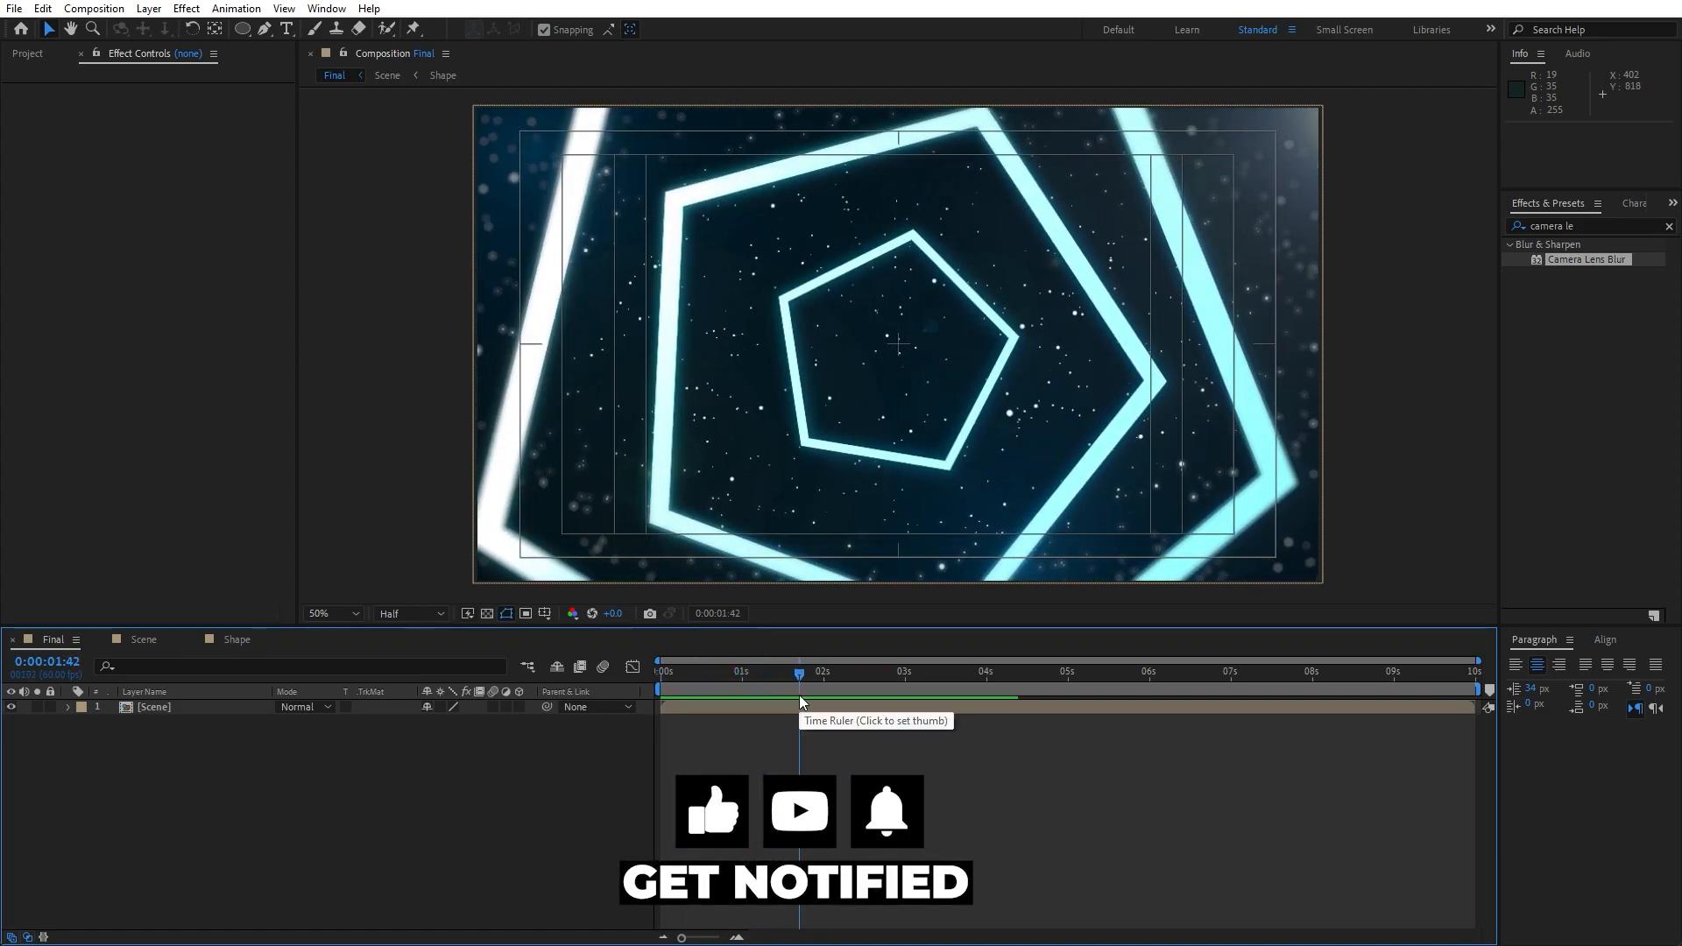
key(space)
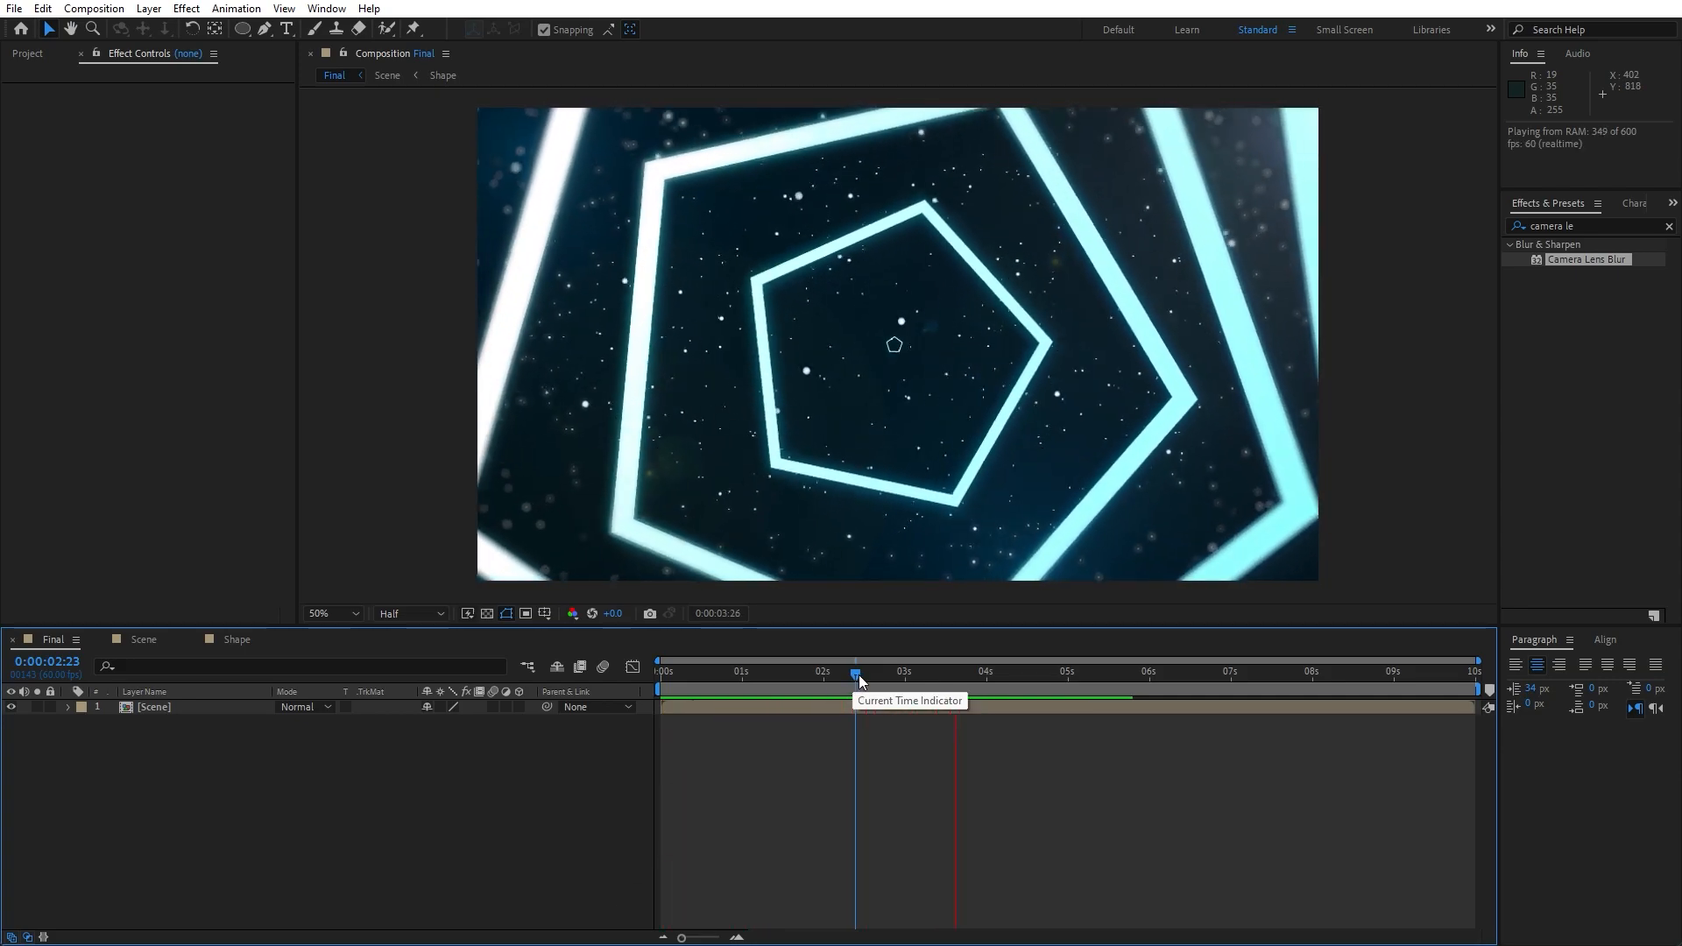
click(908, 683)
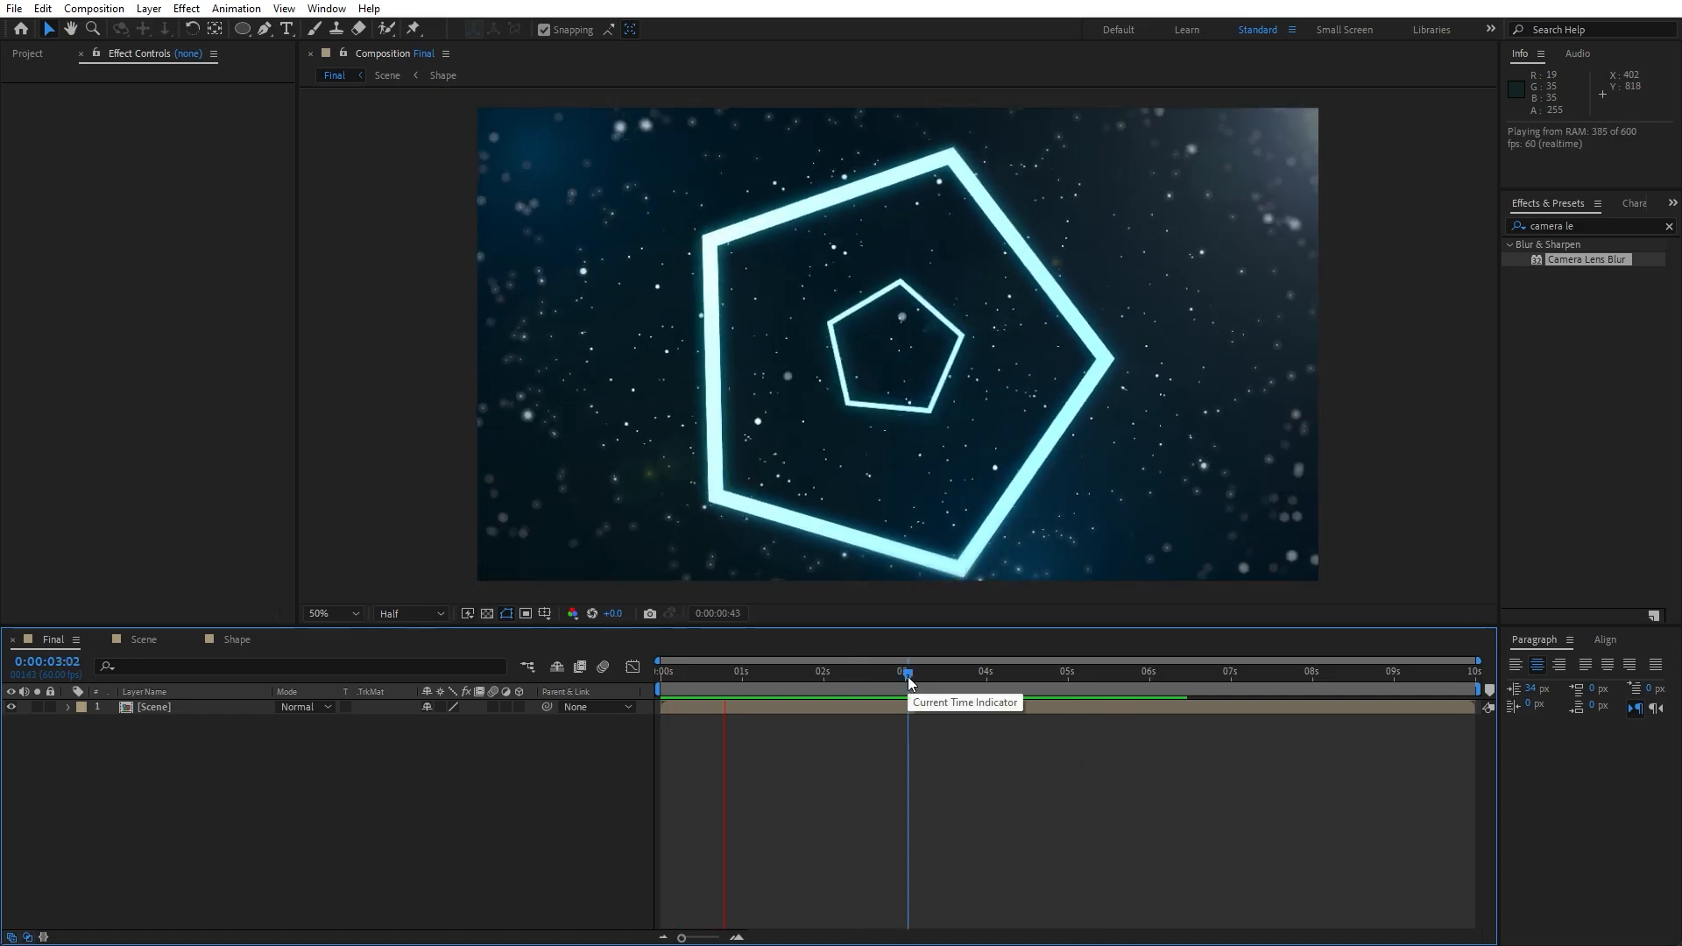